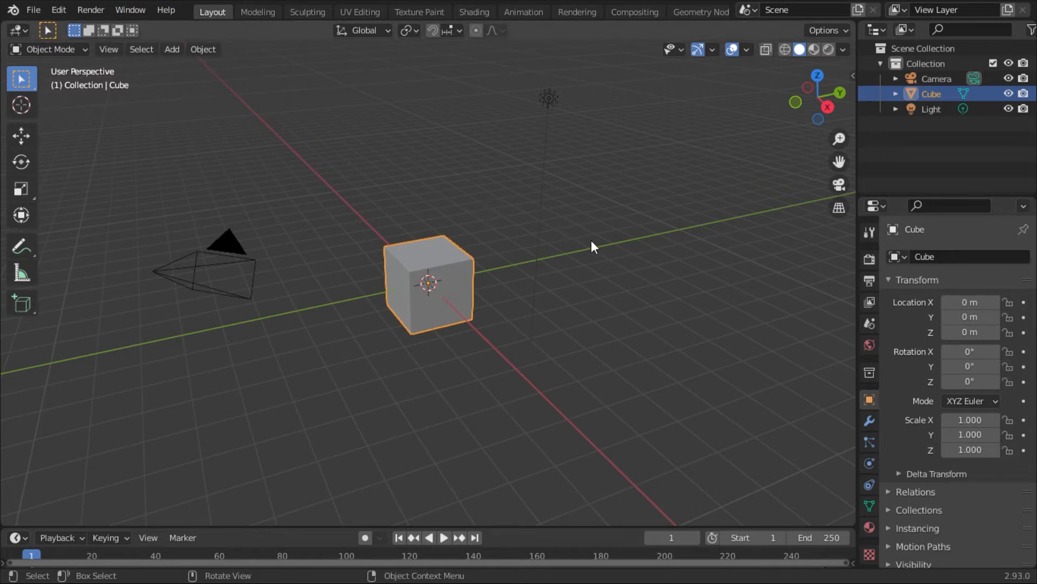
{"action": "mouse_move", "coordinate": [591, 241]}
{"action": "middle_mouse_down"}
{"action": "mouse_move", "coordinate": [326, 220]}
{"action": "mouse_move", "coordinate": [684, 184]}
{"action": "mouse_move", "coordinate": [709, 271]}
{"action": "mouse_move", "coordinate": [553, 231]}
{"action": "mouse_move", "coordinate": [585, 223]}
{"action": "middle_mouse_up"}
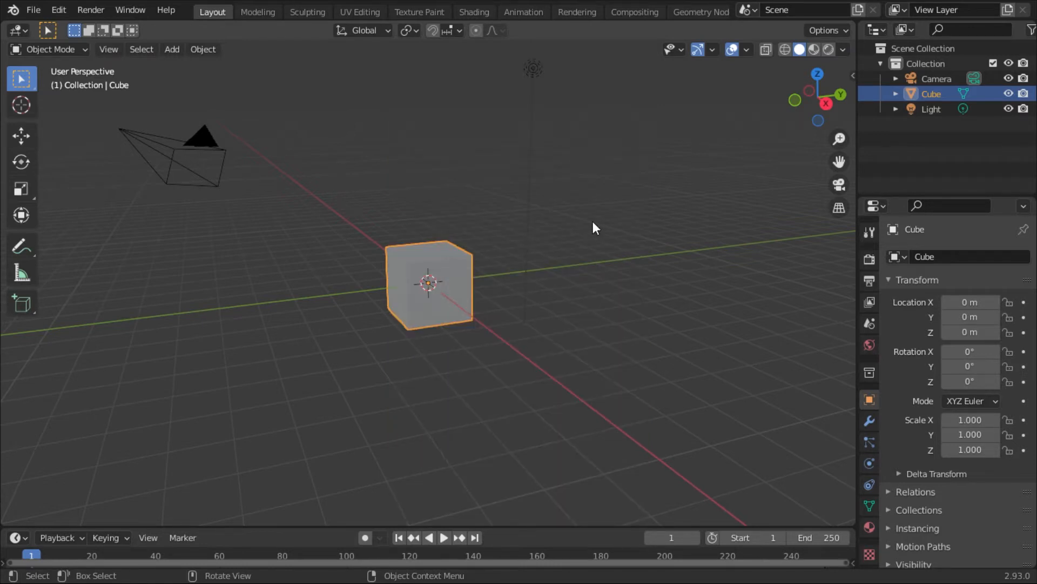
{"action": "middle_click_drag", "start_coordinate": [593, 221], "coordinate": [744, 199]}
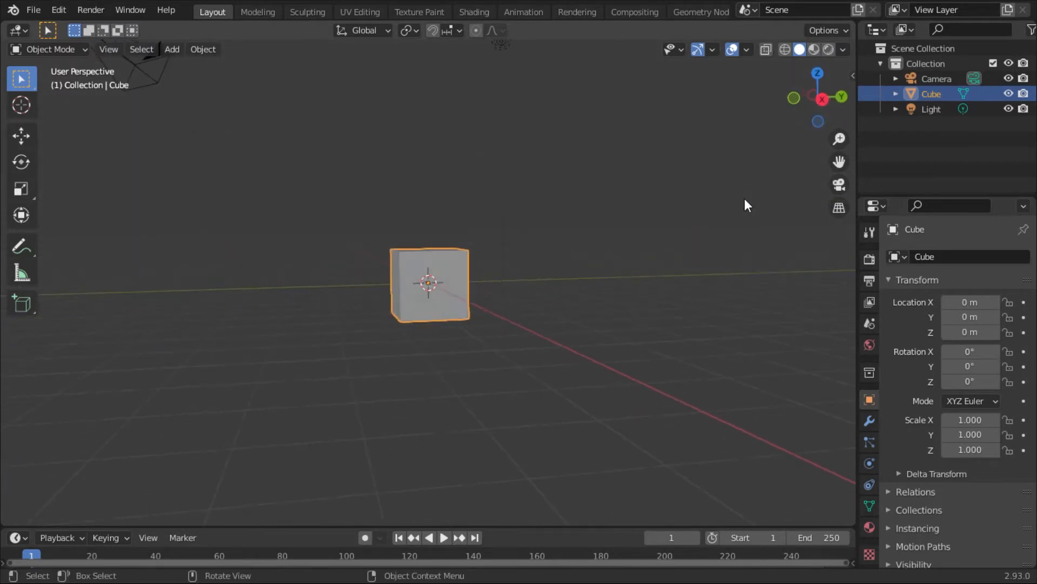
{"action": "middle_click_drag", "start_coordinate": [683, 218], "coordinate": [689, 255]}
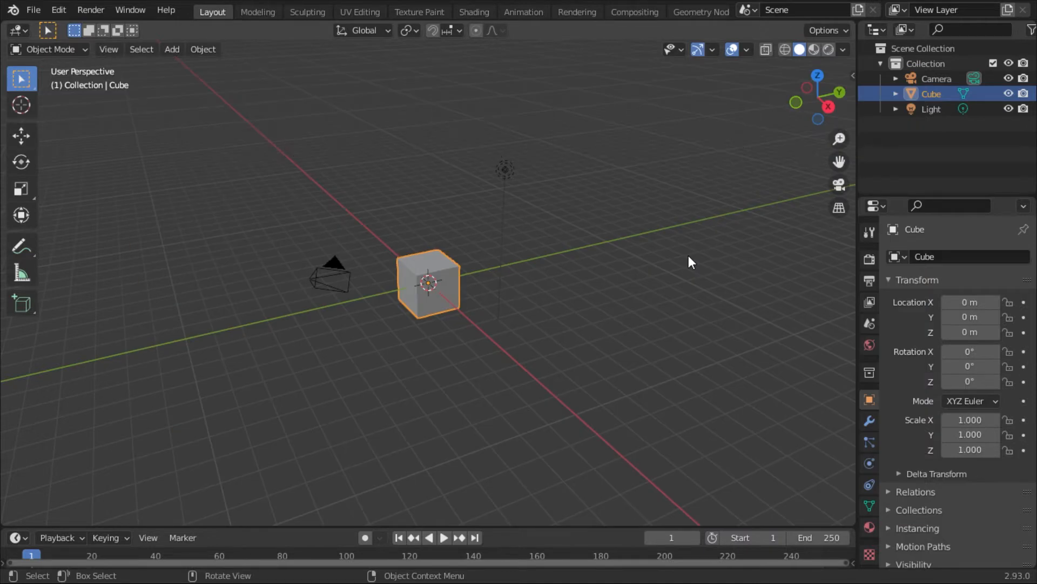
{"action": "scroll", "coordinate": [662, 292], "scroll_direction": "up", "scroll_amount": 3}
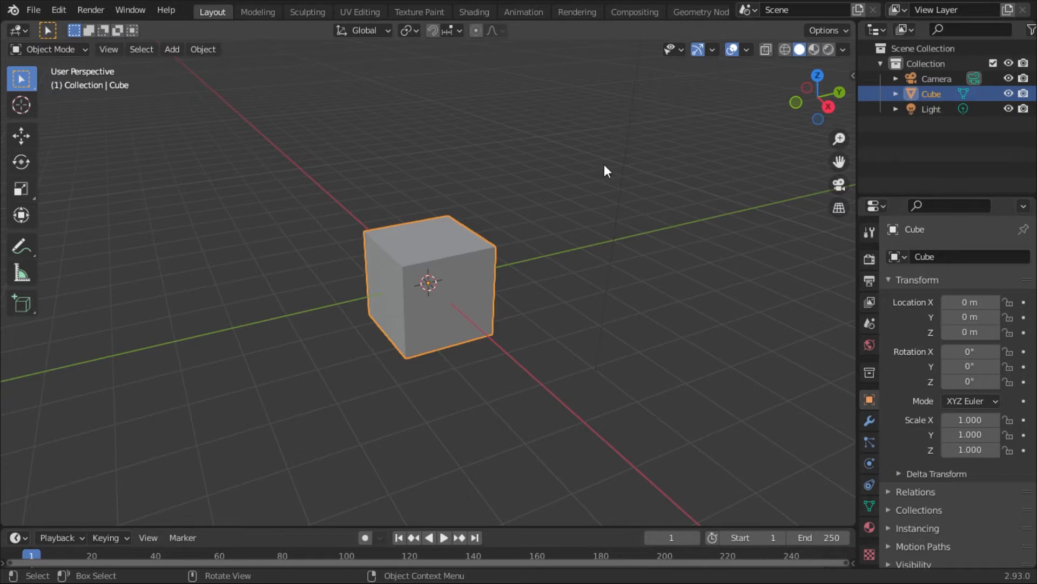
- Switch to the browser and examine blender.org's download page for Blender 2.93.0, including the versions offered for other operating systems
{"action": "key", "text": "alt+Tab"}
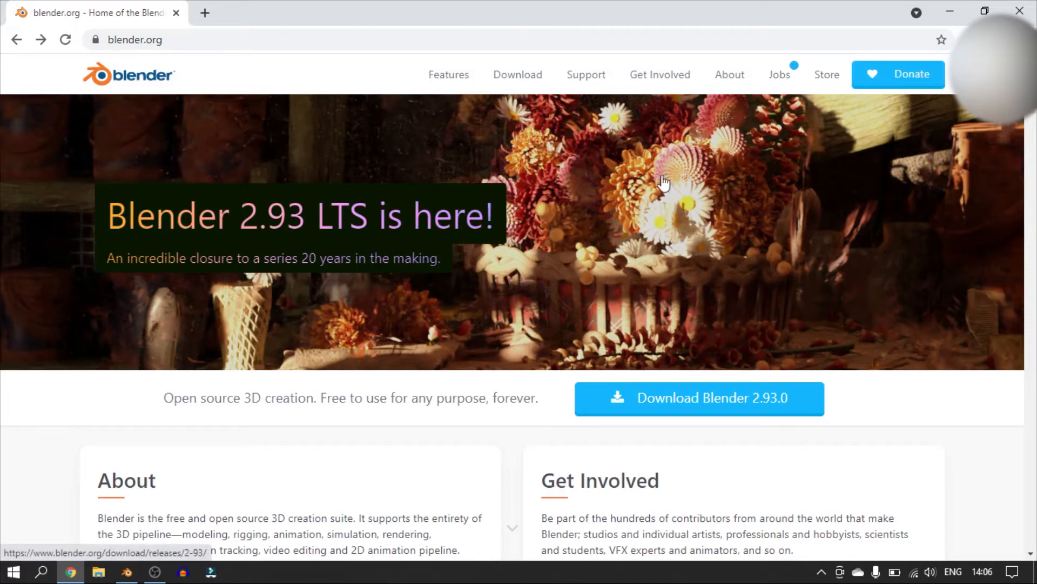
{"action": "scroll", "coordinate": [295, 234], "scroll_direction": "down", "scroll_amount": 8}
{"action": "scroll", "coordinate": [294, 233], "scroll_direction": "up", "scroll_amount": 8}
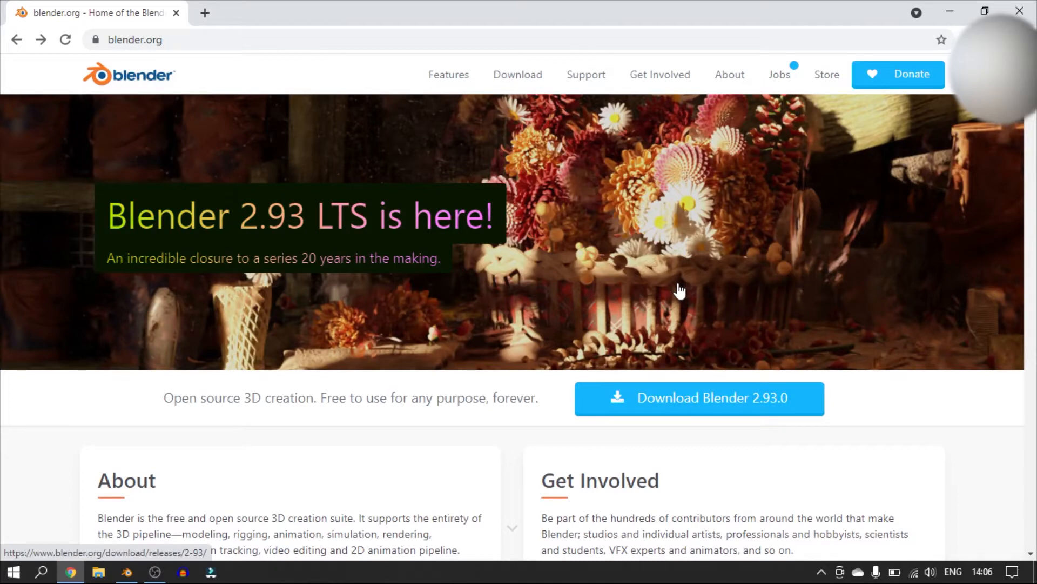
{"action": "left_click", "coordinate": [735, 414]}
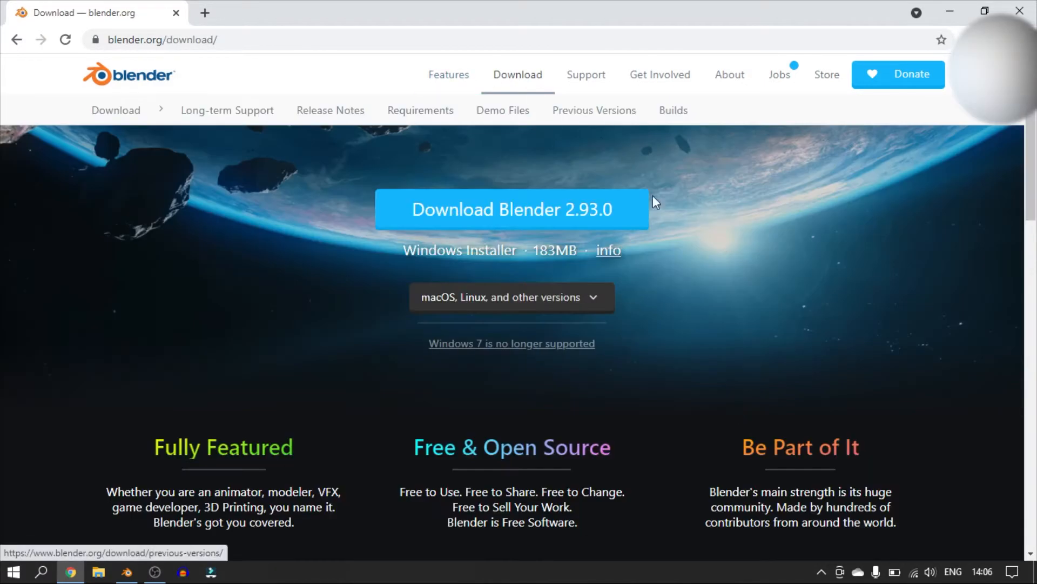
{"action": "left_click", "coordinate": [597, 298]}
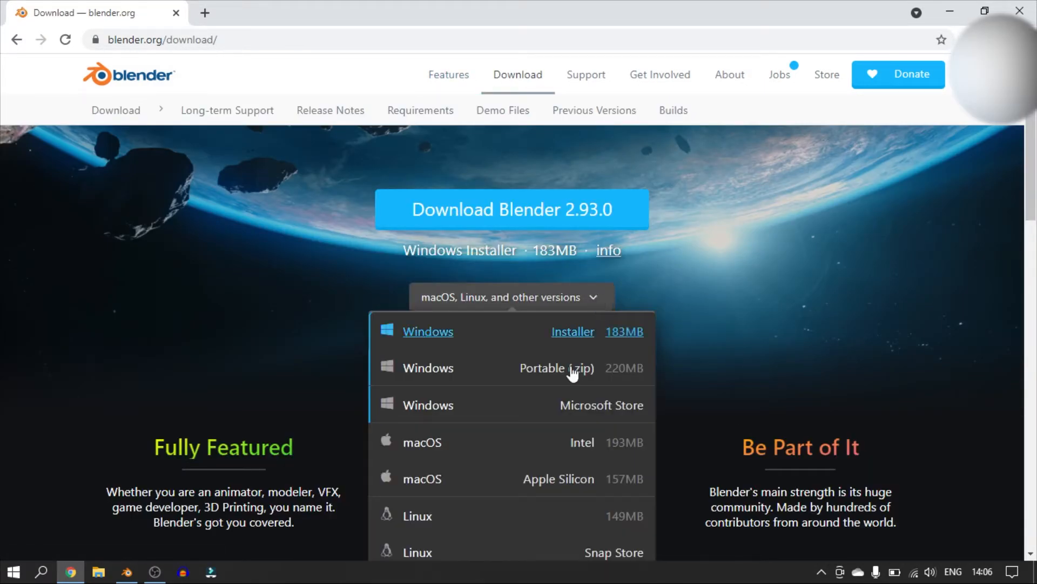
{"action": "left_click", "coordinate": [609, 295]}
{"action": "scroll", "coordinate": [679, 292], "scroll_direction": "down", "scroll_amount": 5}
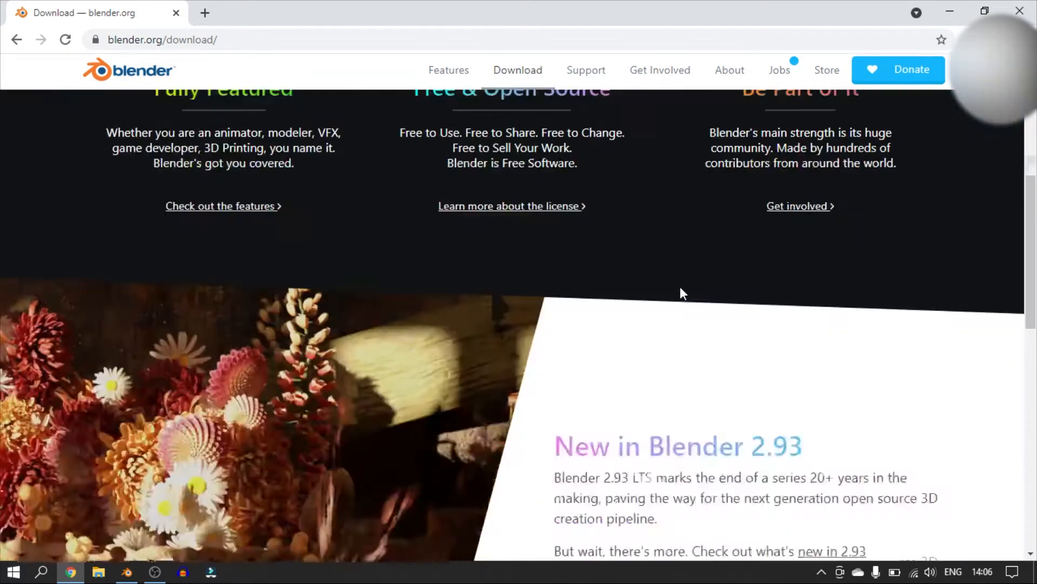
{"action": "scroll", "coordinate": [680, 289], "scroll_direction": "down", "scroll_amount": 10}
{"action": "scroll", "coordinate": [679, 290], "scroll_direction": "up", "scroll_amount": 15}
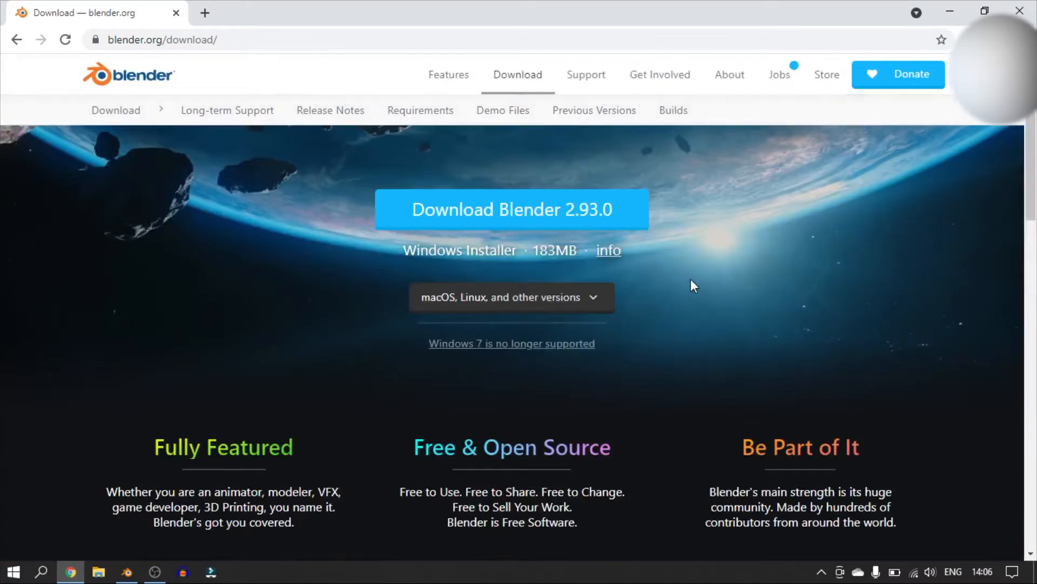
- Open the Features page on blender.org and look through the feature categories
{"action": "left_click", "coordinate": [469, 79]}
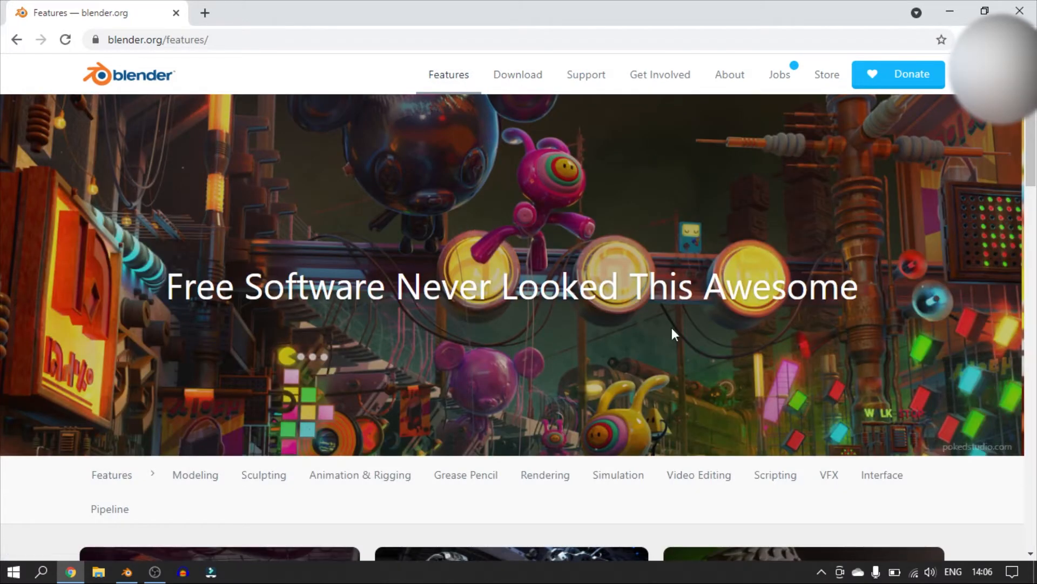
{"action": "scroll", "coordinate": [678, 326], "scroll_direction": "down", "scroll_amount": 8}
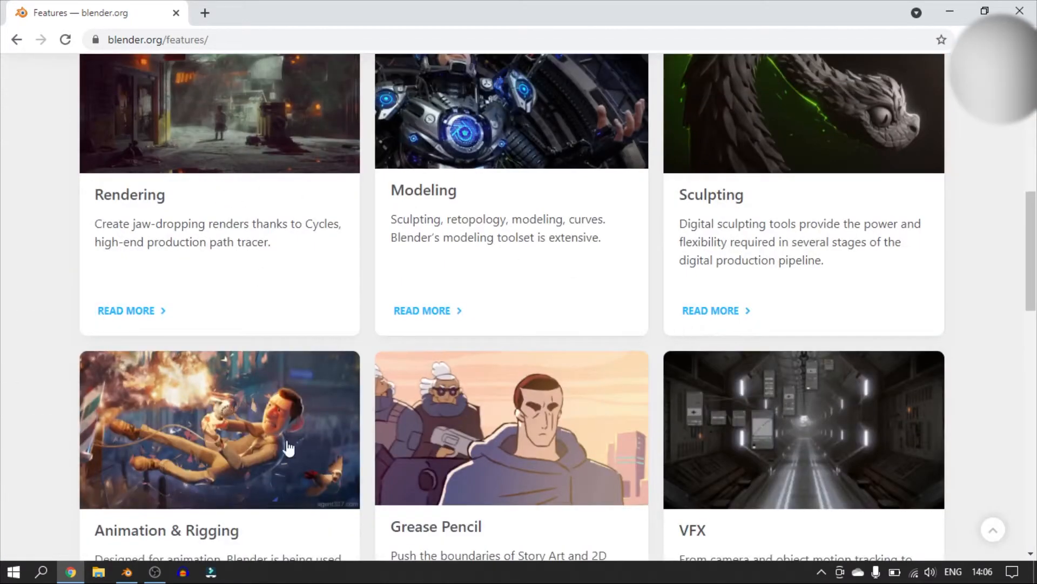
{"action": "scroll", "coordinate": [569, 446], "scroll_direction": "down", "scroll_amount": 7}
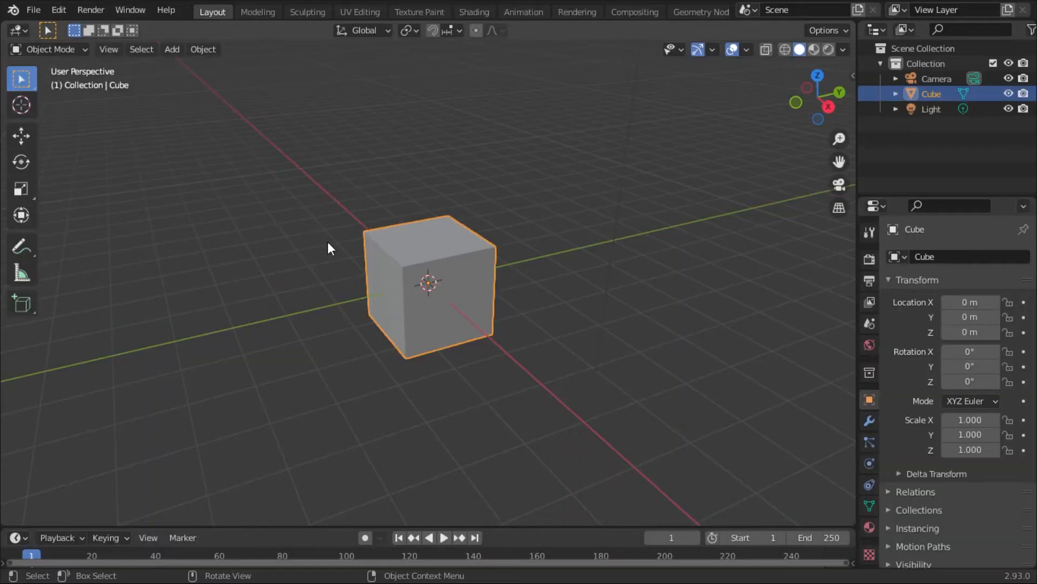
- Switch back to Blender and delete all default objects: the cube, camera and light
{"action": "scroll", "coordinate": [552, 226], "scroll_direction": "down", "scroll_amount": 5}
{"action": "scroll", "coordinate": [552, 226], "scroll_direction": "up", "scroll_amount": 5}
{"action": "scroll", "coordinate": [552, 226], "scroll_direction": "down", "scroll_amount": 5}
{"action": "middle_click_drag", "start_coordinate": [554, 224], "coordinate": [462, 196]}
{"action": "key", "text": "a"}
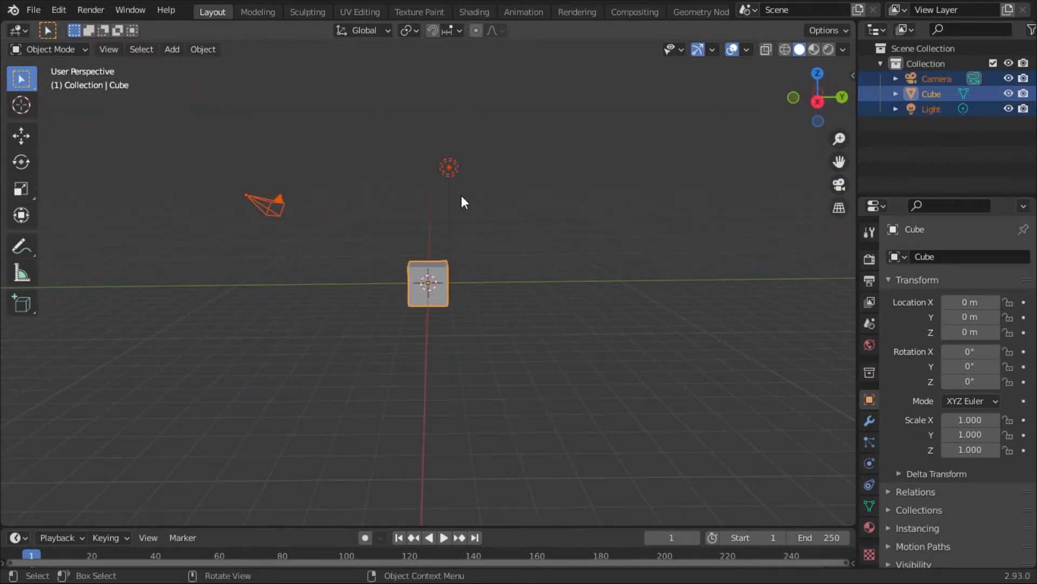
{"action": "key", "text": "x"}
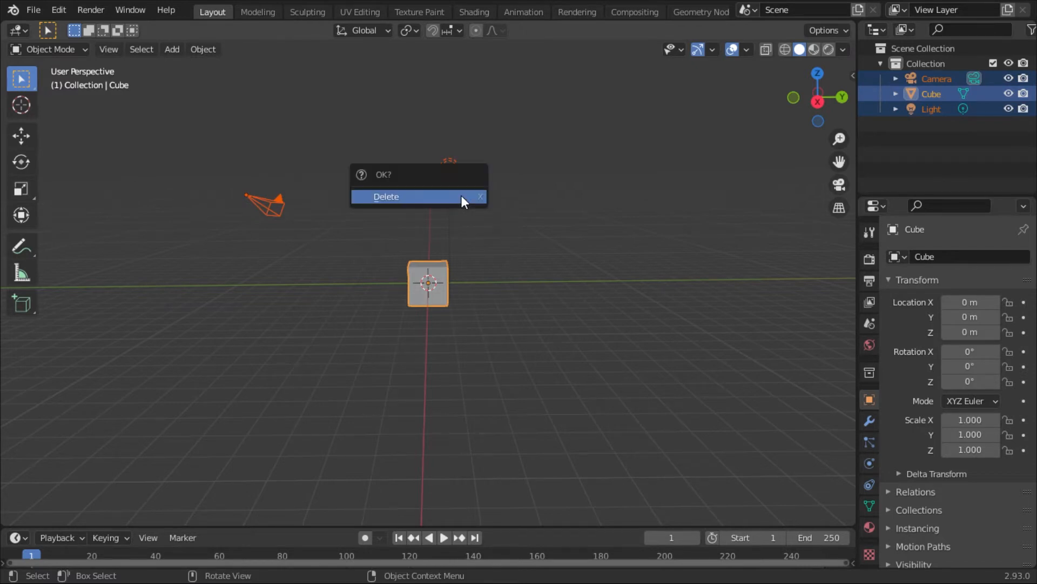
{"action": "left_click", "coordinate": [462, 195]}
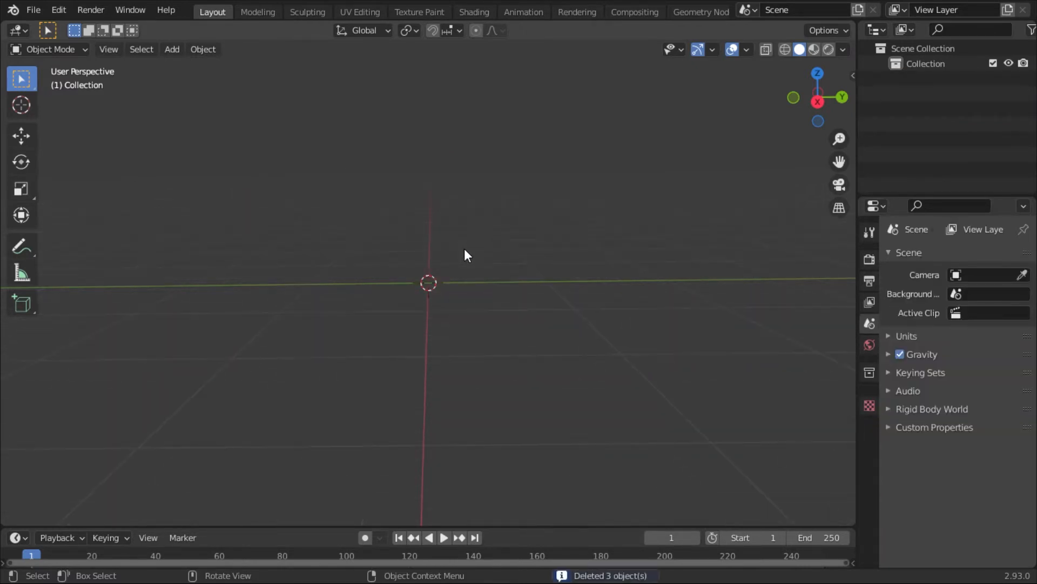
- Add a UV sphere mesh at the world origin, then deselect and reselect it
{"action": "middle_click_drag", "start_coordinate": [460, 253], "coordinate": [465, 289]}
{"action": "key", "text": "shift+a"}
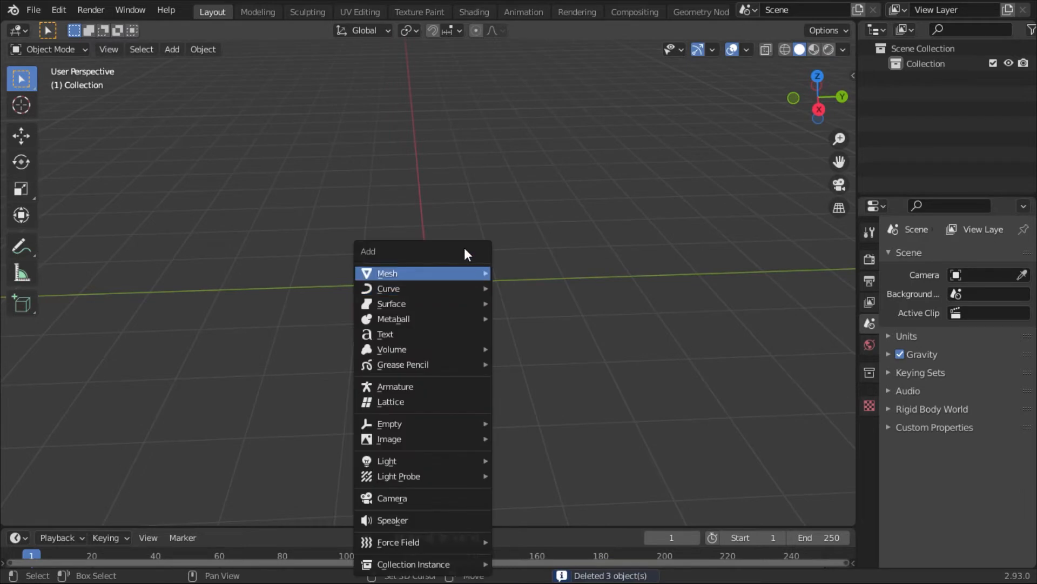
{"action": "mouse_move", "coordinate": [460, 272]}
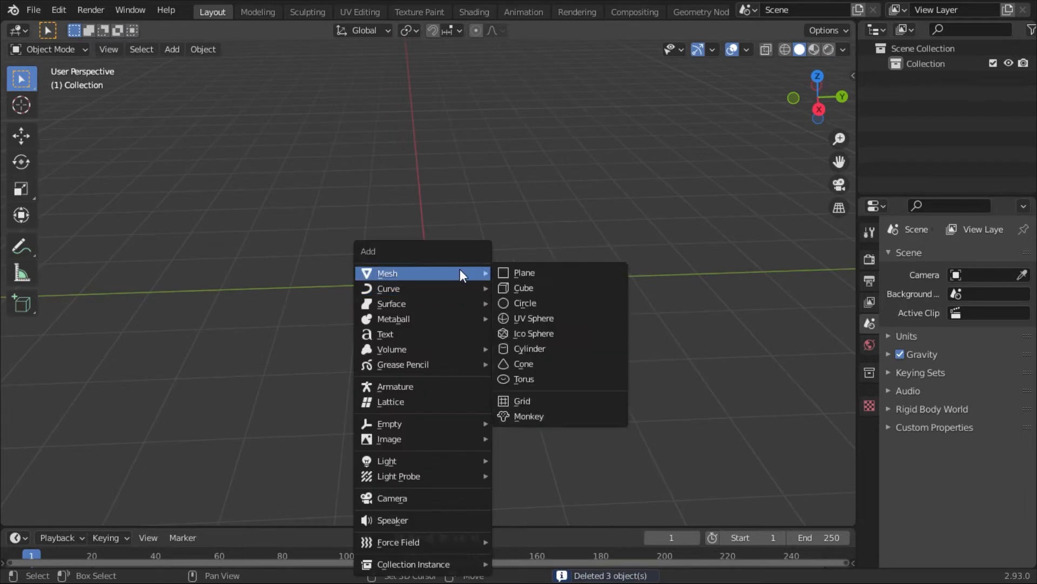
{"action": "left_click", "coordinate": [550, 320]}
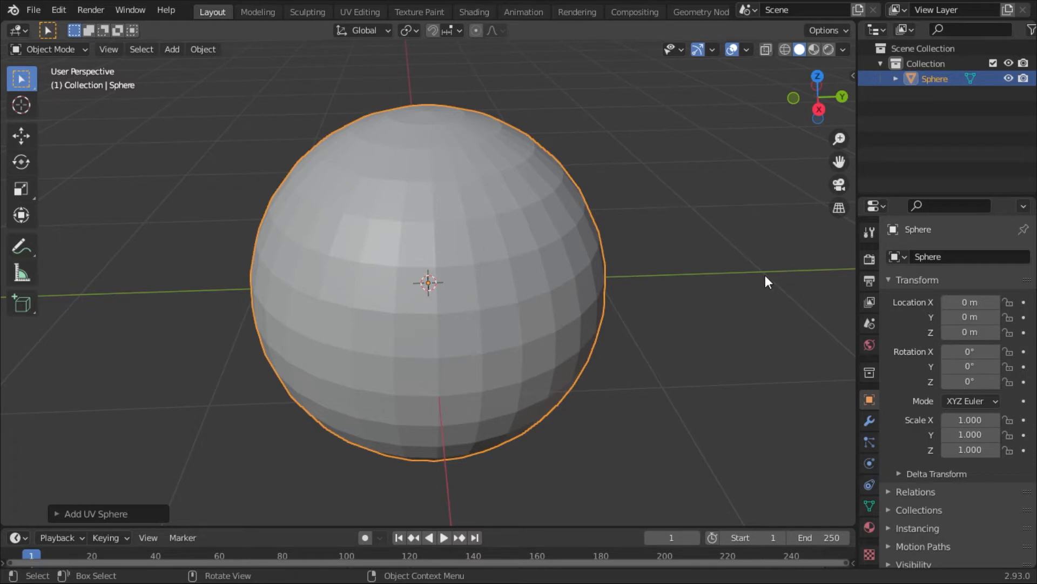
{"action": "left_click", "coordinate": [190, 251]}
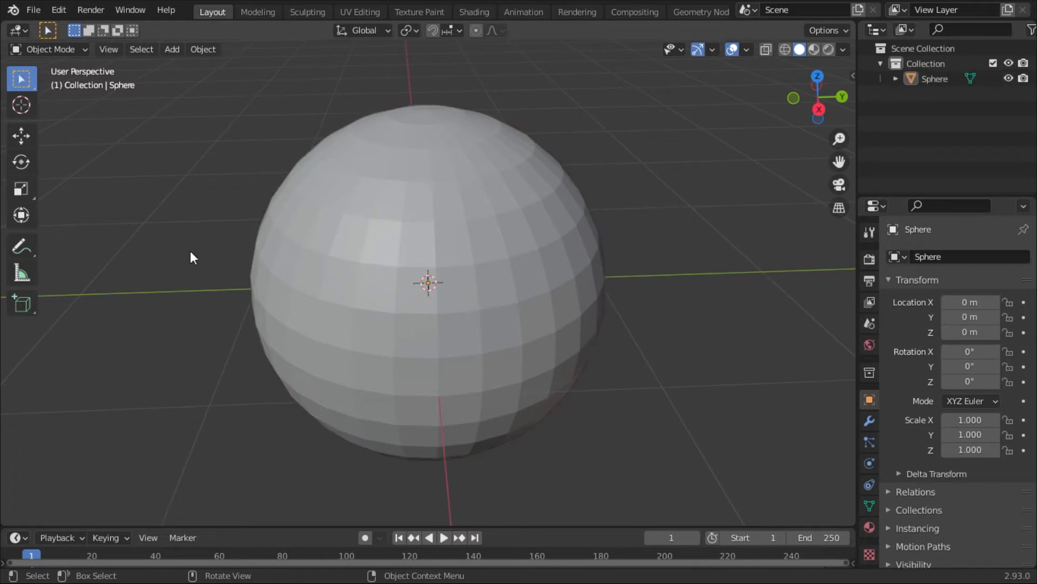
{"action": "left_click", "coordinate": [410, 226]}
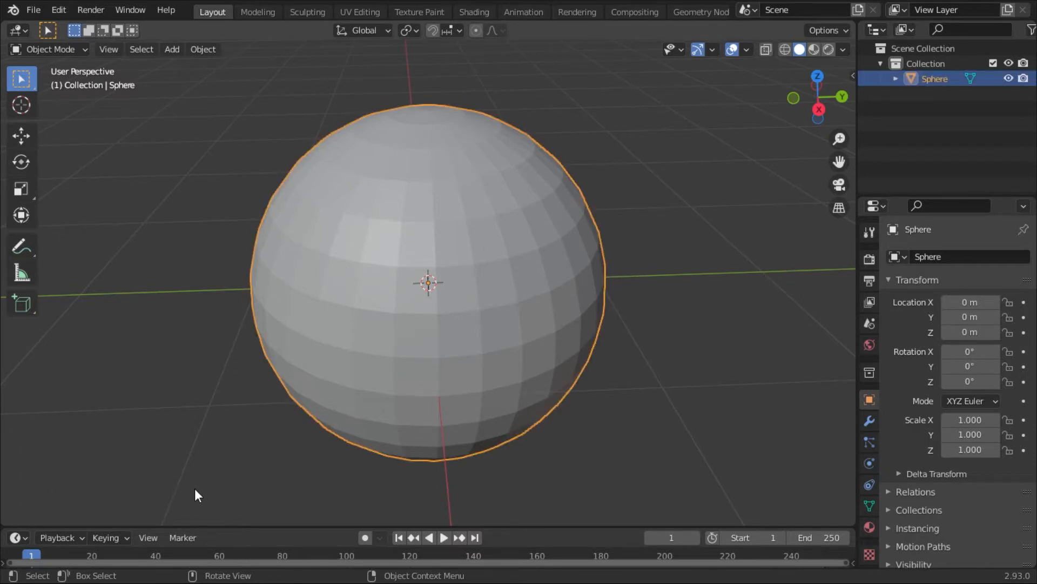
- Delete the UV sphere from the scene
{"action": "left_click", "coordinate": [483, 352], "text": "ctrl"}
{"action": "left_click", "coordinate": [480, 348]}
{"action": "key", "text": "Delete"}
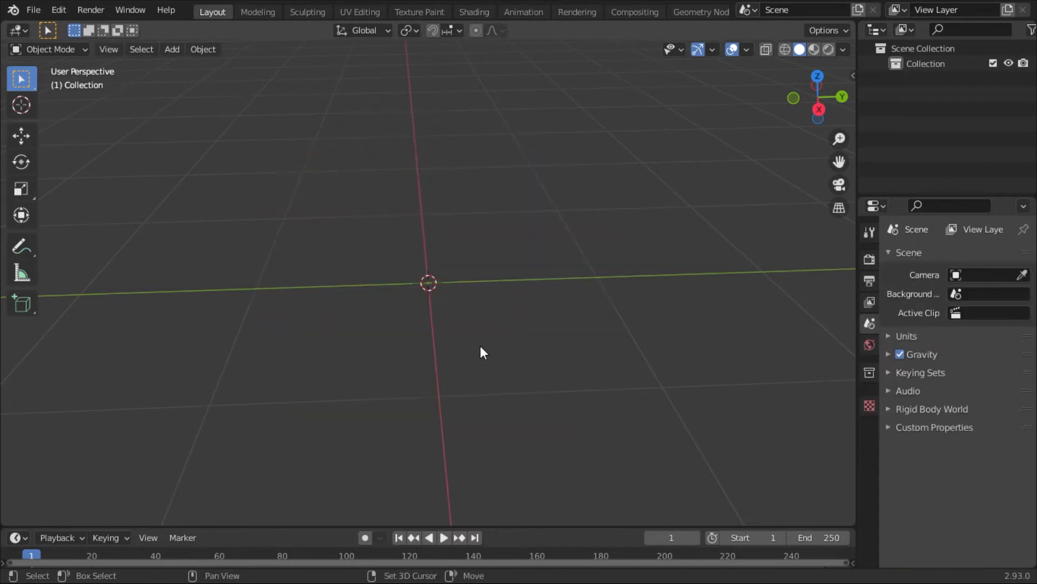
- Add a UV sphere with about 291 segments and raise its ring count well above the default
{"action": "key", "text": "shift+a"}
{"action": "mouse_move", "coordinate": [472, 216]}
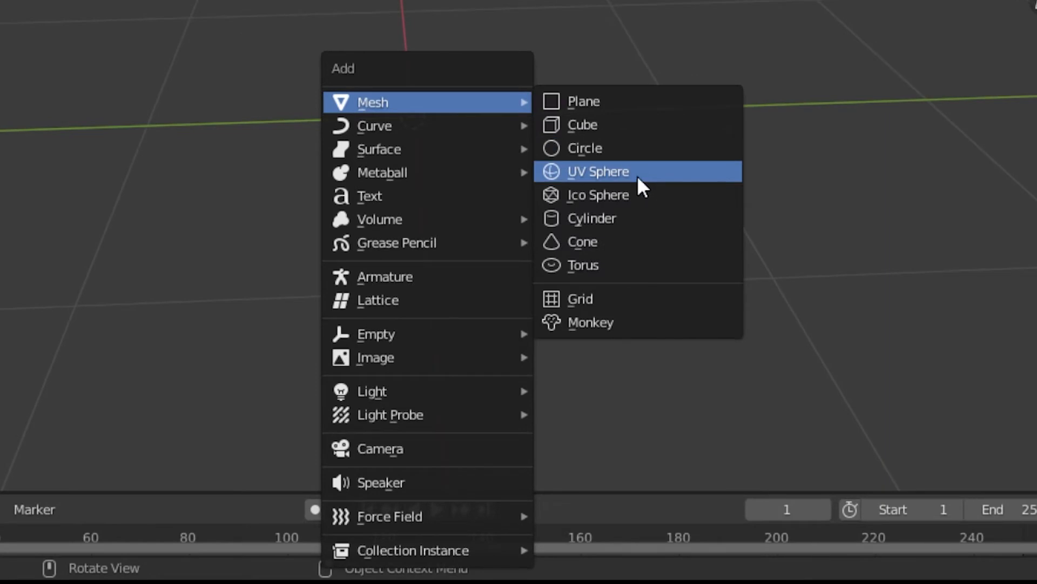
{"action": "left_click", "coordinate": [596, 274]}
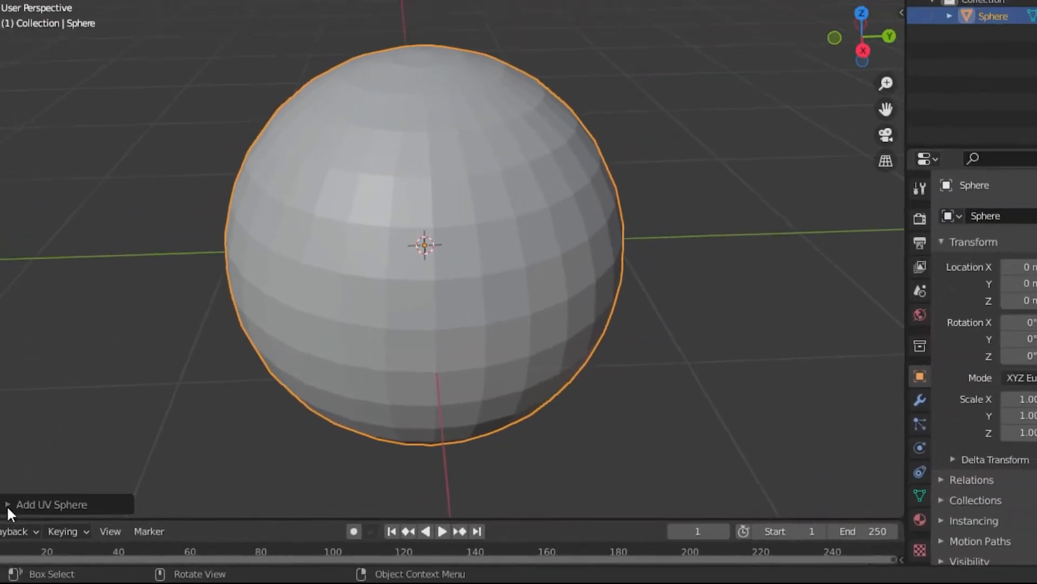
{"action": "left_click", "coordinate": [8, 506]}
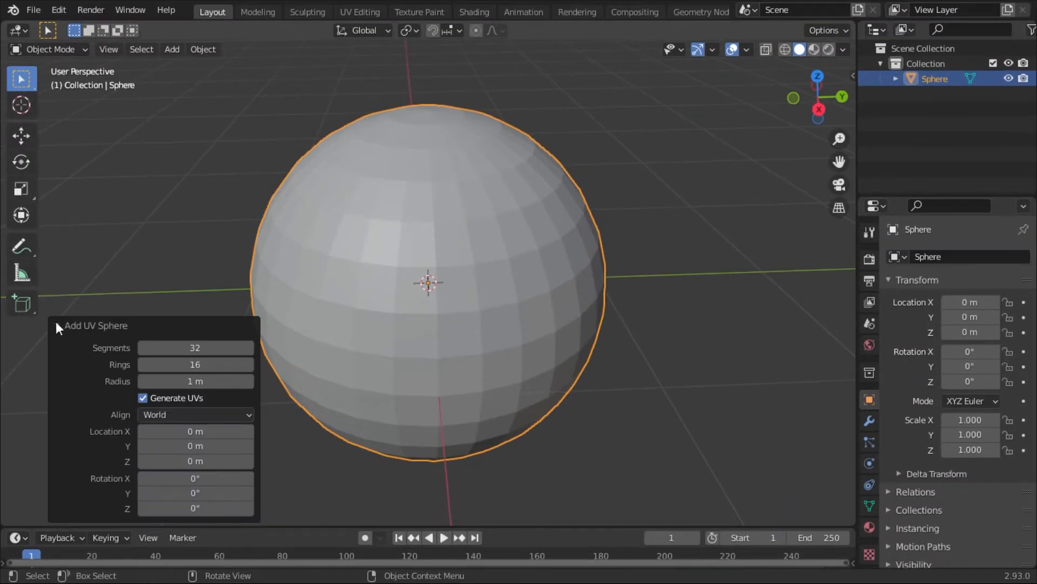
{"action": "left_click_drag", "start_coordinate": [204, 348], "coordinate": [487, 363]}
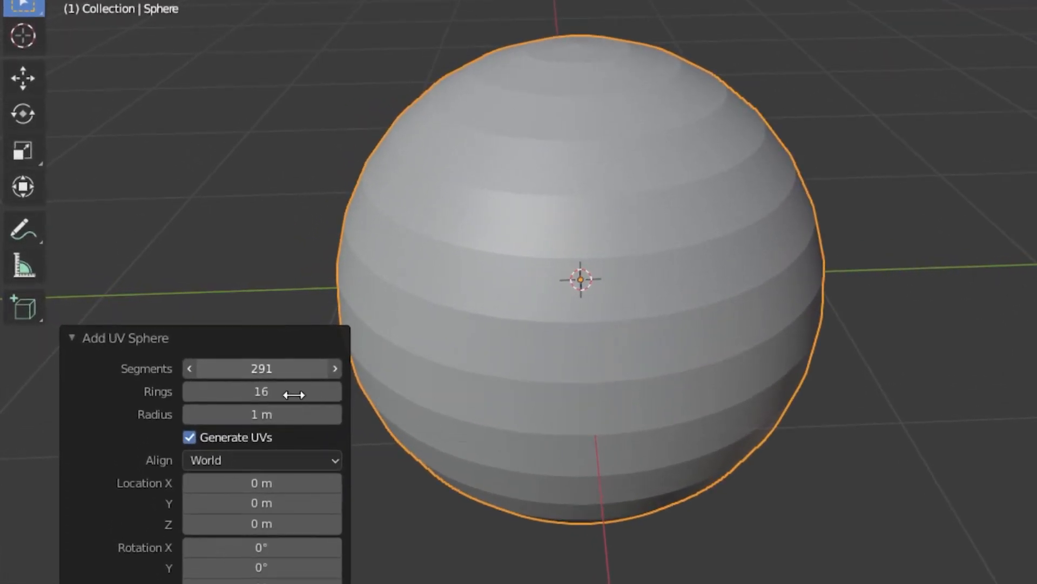
{"action": "left_click_drag", "start_coordinate": [294, 395], "coordinate": [572, 424]}
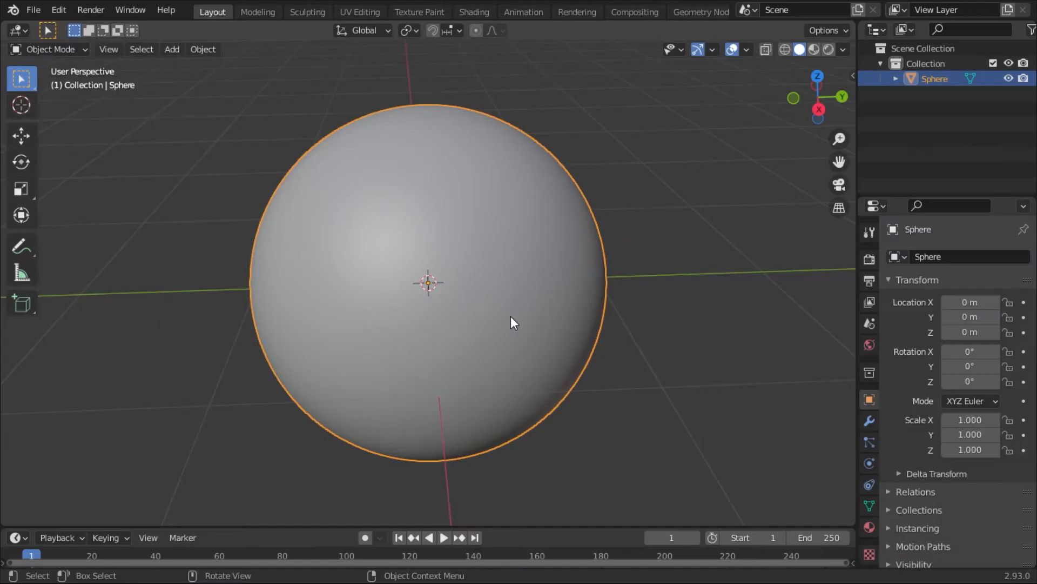
- Try flat shading on the sphere, then apply Shade Smooth to it
{"action": "middle_click_drag", "start_coordinate": [482, 303], "coordinate": [650, 278]}
{"action": "scroll", "coordinate": [634, 264], "scroll_direction": "up", "scroll_amount": 5}
{"action": "scroll", "coordinate": [632, 258], "scroll_direction": "down", "scroll_amount": 2}
{"action": "scroll", "coordinate": [632, 258], "scroll_direction": "down", "scroll_amount": 4}
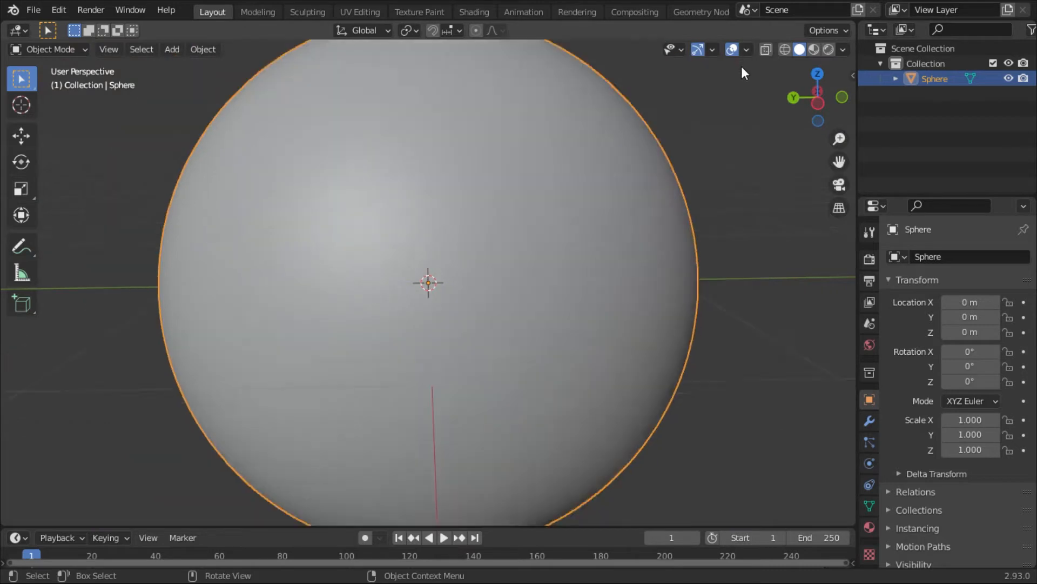
{"action": "middle_click_drag", "start_coordinate": [680, 219], "coordinate": [773, 227]}
{"action": "right_click", "coordinate": [438, 281]}
{"action": "left_click", "coordinate": [434, 284]}
{"action": "right_click", "coordinate": [433, 284]}
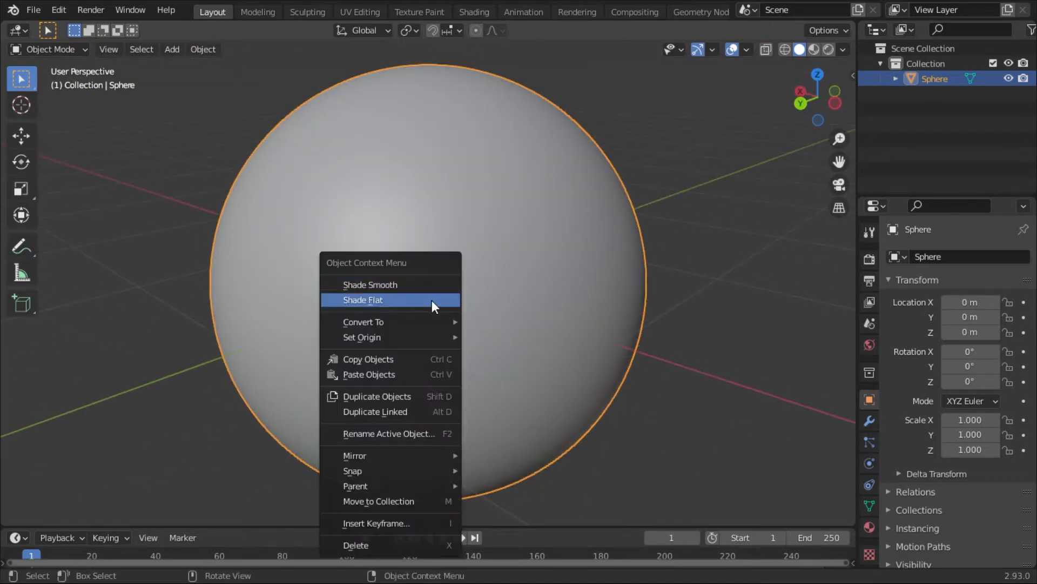
{"action": "left_click", "coordinate": [432, 300]}
{"action": "right_click", "coordinate": [462, 271]}
{"action": "left_click", "coordinate": [463, 255]}
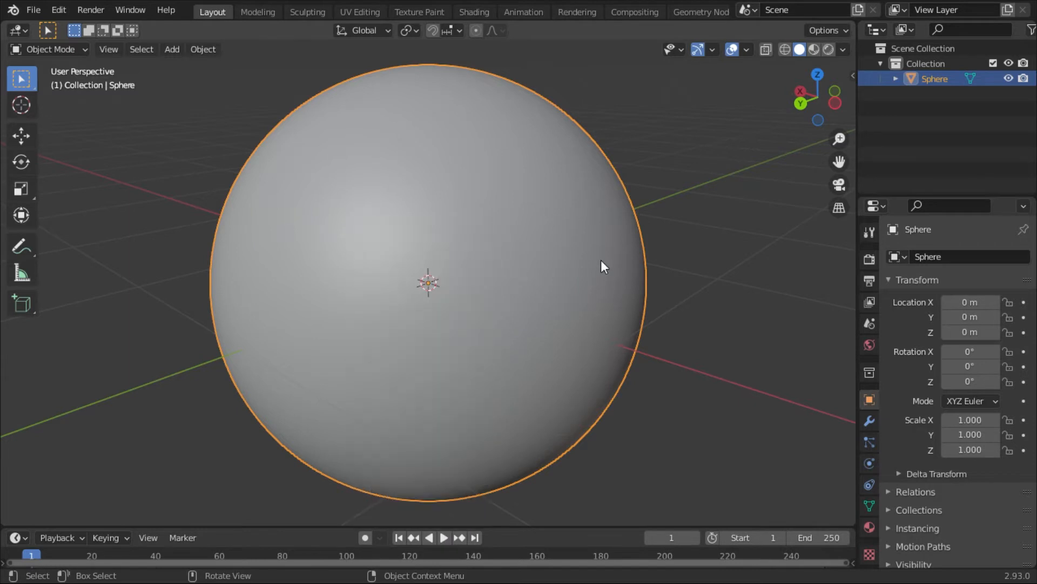
- Scale the sphere up uniformly to about 10.06 and collapse the resize settings
{"action": "middle_click_drag", "start_coordinate": [602, 266], "coordinate": [534, 290]}
{"action": "scroll", "coordinate": [532, 292], "scroll_direction": "down", "scroll_amount": 4}
{"action": "scroll", "coordinate": [494, 303], "scroll_direction": "down", "scroll_amount": 8}
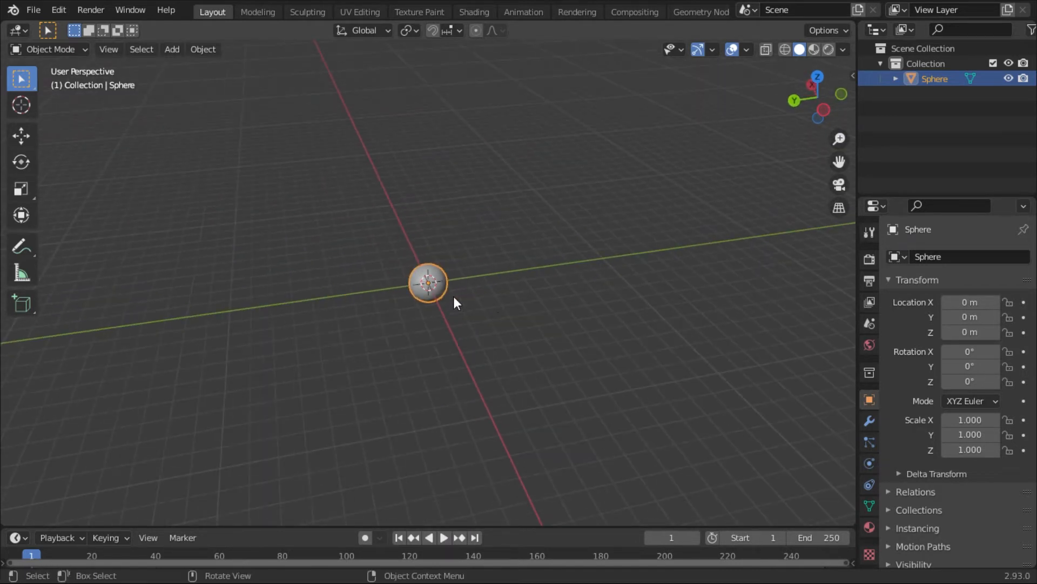
{"action": "key", "text": "s"}
{"action": "left_click", "coordinate": [664, 449]}
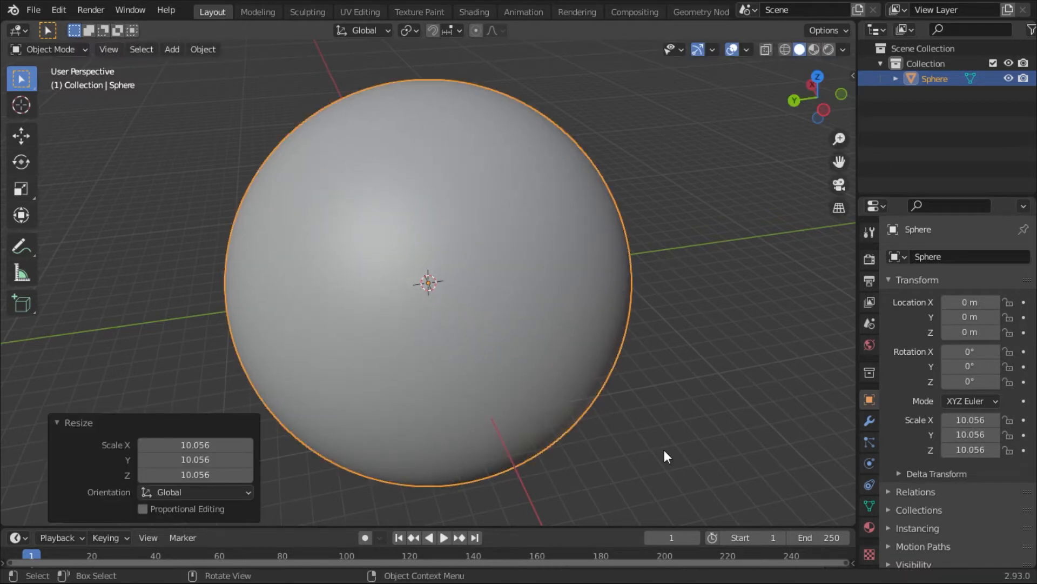
{"action": "left_click", "coordinate": [58, 421]}
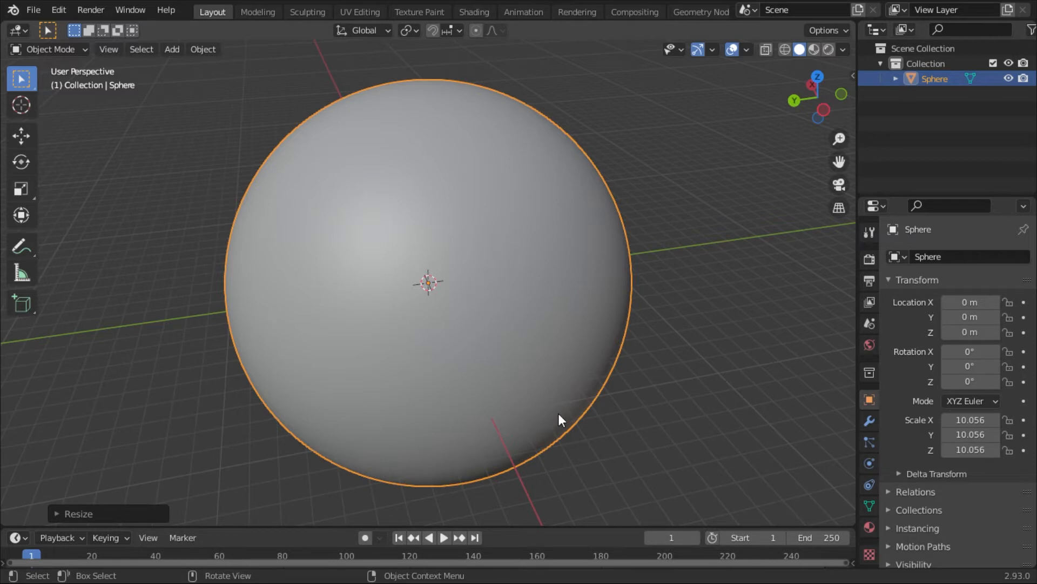
- Enable the Screencast Keys display in the 3D viewport and test it with a keystroke
{"action": "key", "text": "n"}
{"action": "left_click", "coordinate": [847, 201]}
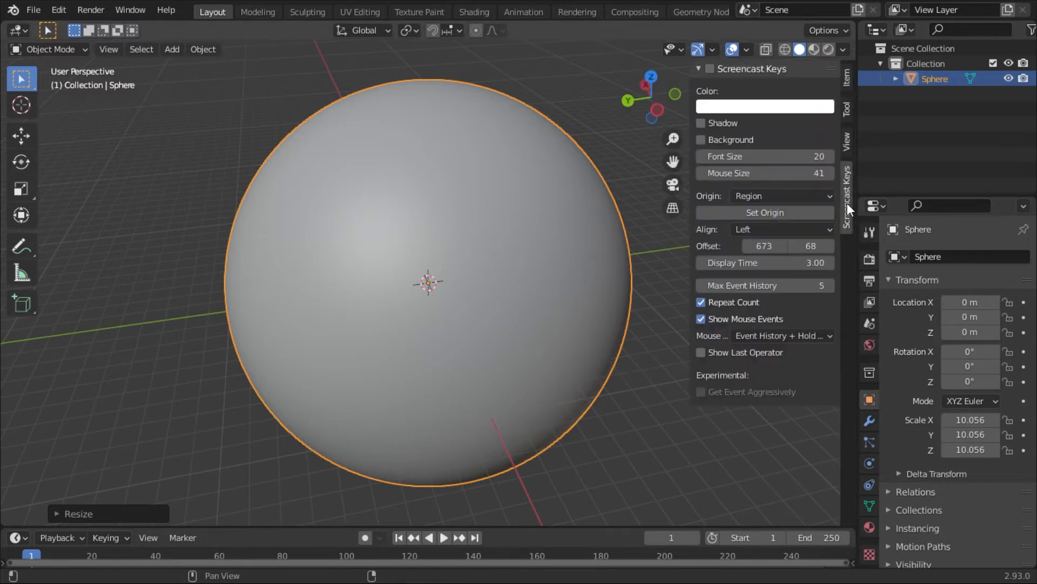
{"action": "left_click", "coordinate": [710, 68]}
{"action": "key", "text": "m"}
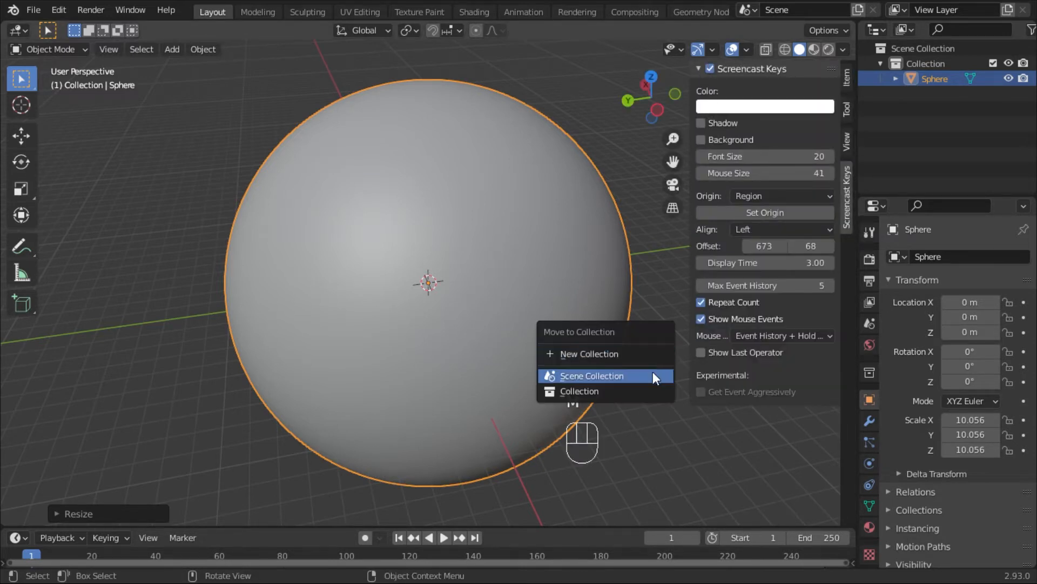
- Hide the 3D viewport's sidebar and examine the sphere from different angles and distances
{"action": "key", "text": "n"}
{"action": "middle_click_drag", "start_coordinate": [566, 241], "coordinate": [614, 442]}
{"action": "middle_click", "coordinate": [585, 433]}
{"action": "scroll", "coordinate": [576, 243], "scroll_direction": "up", "scroll_amount": 1}
{"action": "middle_click_drag", "start_coordinate": [577, 243], "coordinate": [440, 209]}
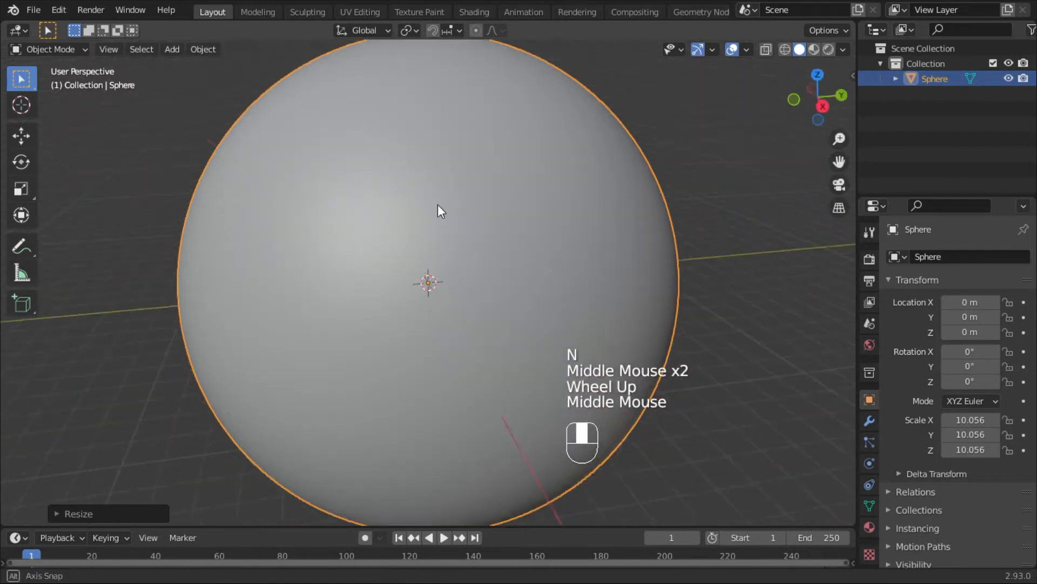
{"action": "scroll", "coordinate": [514, 259], "scroll_direction": "down", "scroll_amount": 2}
{"action": "scroll", "coordinate": [575, 311], "scroll_direction": "down", "scroll_amount": 1}
{"action": "scroll", "coordinate": [565, 324], "scroll_direction": "up", "scroll_amount": 4}
{"action": "scroll", "coordinate": [562, 324], "scroll_direction": "down", "scroll_amount": 6}
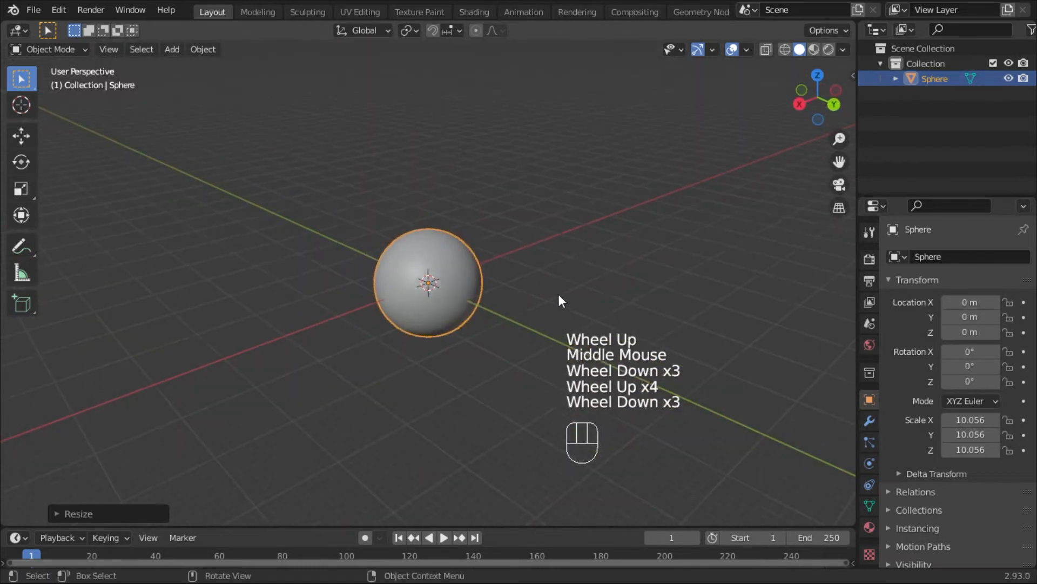
- Scale the sphere up uniformly to about 12.15
{"action": "scroll", "coordinate": [549, 301], "scroll_direction": "up", "scroll_amount": 3}
{"action": "middle_click_drag", "start_coordinate": [572, 277], "coordinate": [637, 281]}
{"action": "key", "text": "s"}
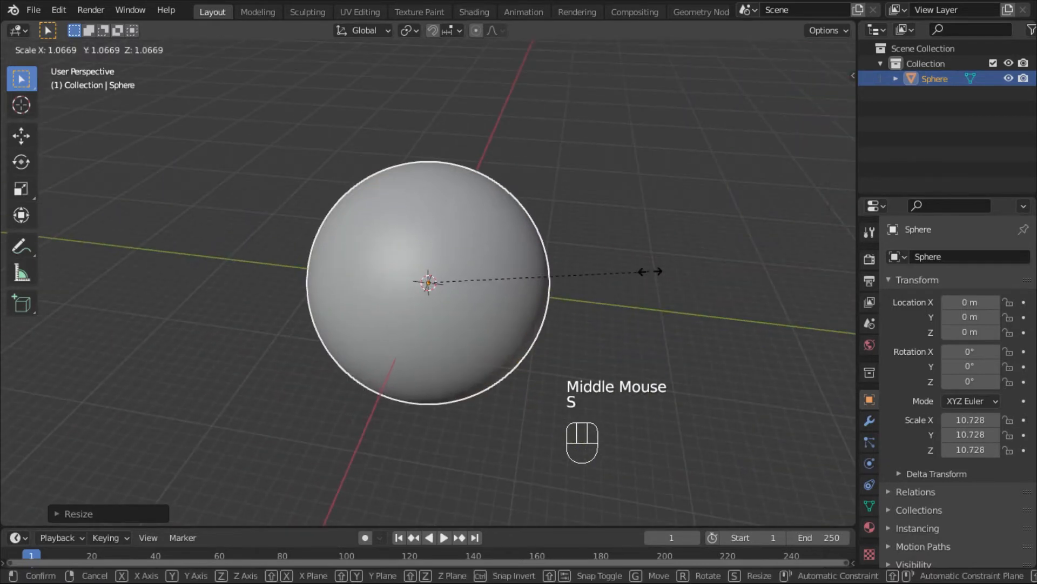
{"action": "left_click", "coordinate": [666, 292]}
{"action": "scroll", "coordinate": [667, 293], "scroll_direction": "down", "scroll_amount": 1}
{"action": "scroll", "coordinate": [649, 294], "scroll_direction": "up", "scroll_amount": 1}
{"action": "middle_click_drag", "start_coordinate": [650, 294], "coordinate": [676, 268]}
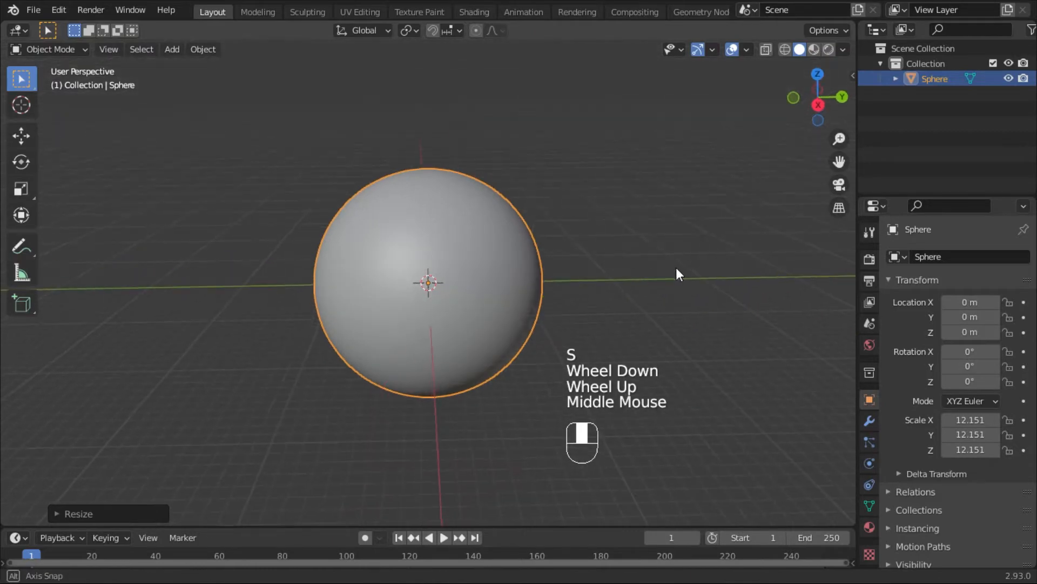
- Display the viewport in Wireframe shading and examine the density of the sphere's mesh up close and from afar
{"action": "left_click", "coordinate": [779, 49]}
{"action": "scroll", "coordinate": [243, 247], "scroll_direction": "up", "scroll_amount": 5}
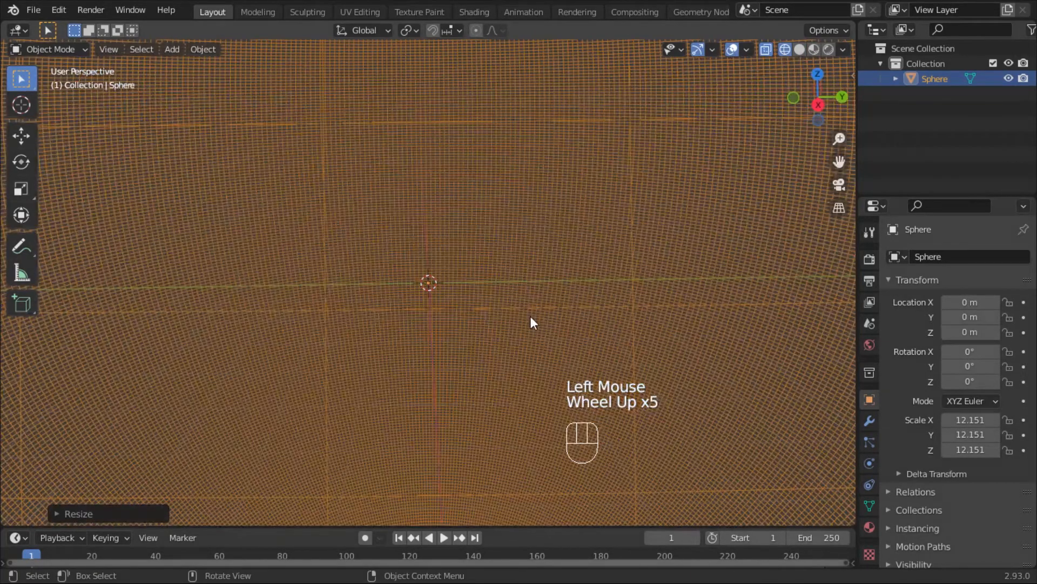
{"action": "scroll", "coordinate": [530, 316], "scroll_direction": "down", "scroll_amount": 1}
{"action": "scroll", "coordinate": [518, 332], "scroll_direction": "up", "scroll_amount": 4}
{"action": "scroll", "coordinate": [520, 333], "scroll_direction": "up", "scroll_amount": 8}
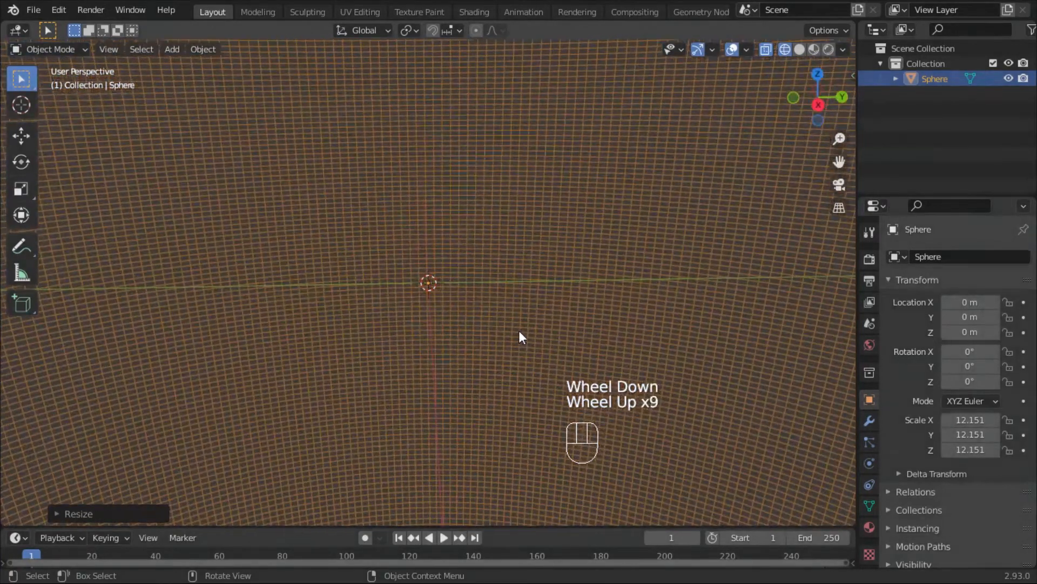
{"action": "scroll", "coordinate": [520, 333], "scroll_direction": "down", "scroll_amount": 1}
{"action": "scroll", "coordinate": [465, 241], "scroll_direction": "down", "scroll_amount": 10}
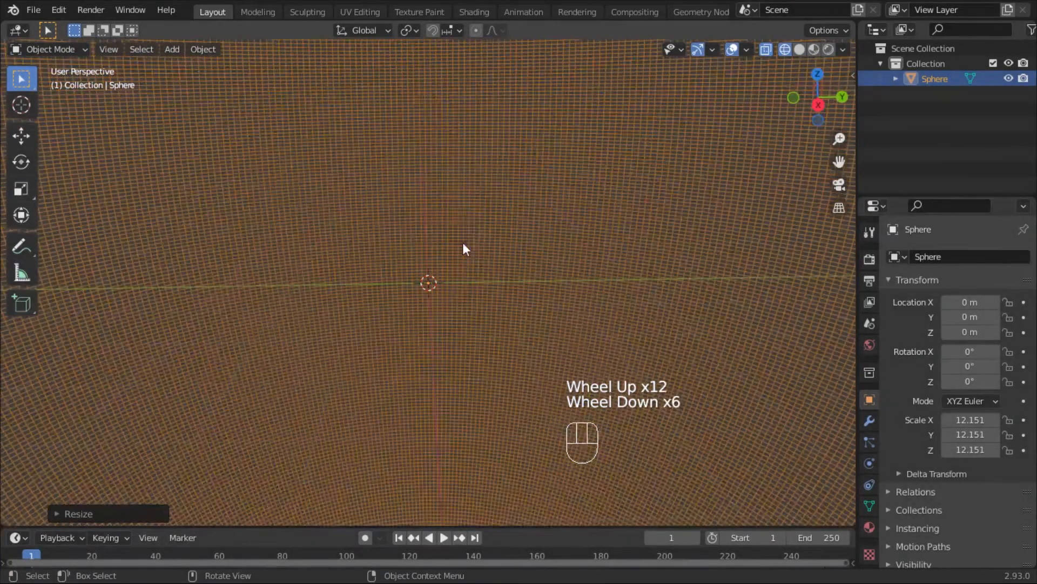
{"action": "scroll", "coordinate": [534, 259], "scroll_direction": "down", "scroll_amount": 3}
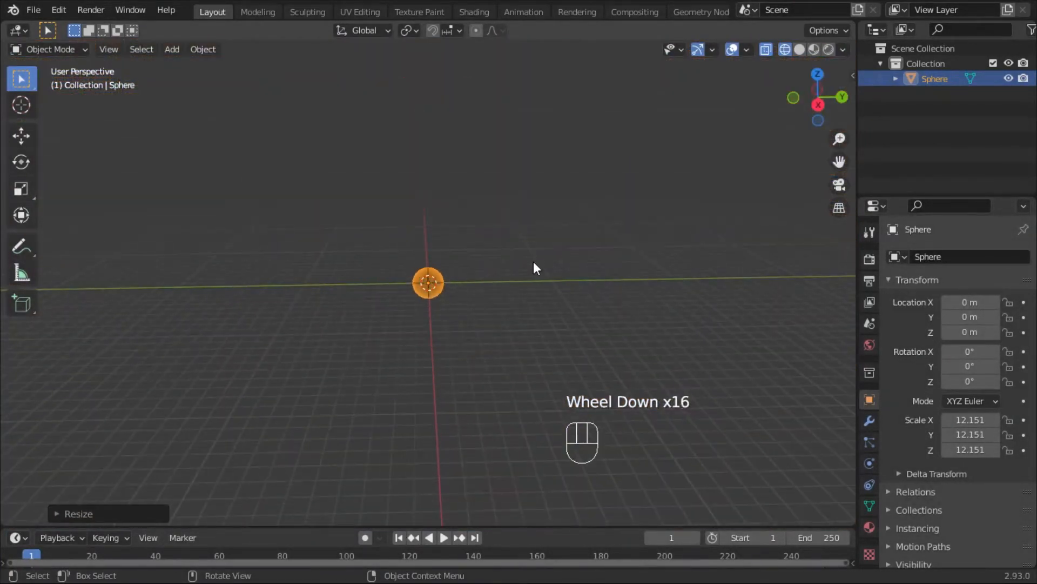
{"action": "scroll", "coordinate": [534, 265], "scroll_direction": "up", "scroll_amount": 7}
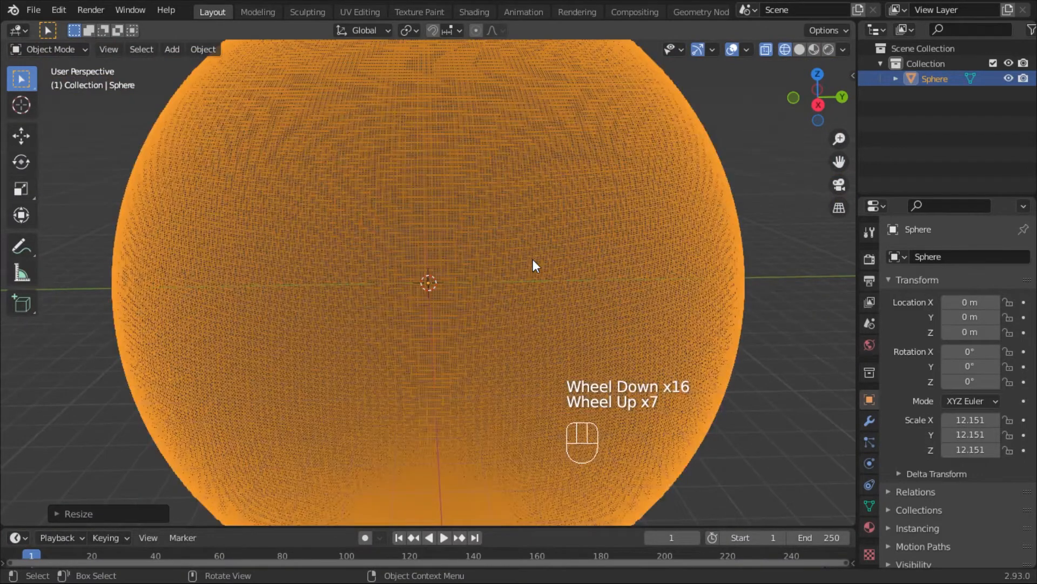
- Enter Edit Mode on the sphere and examine its vertices and edges at close range
{"action": "key", "text": "Tab"}
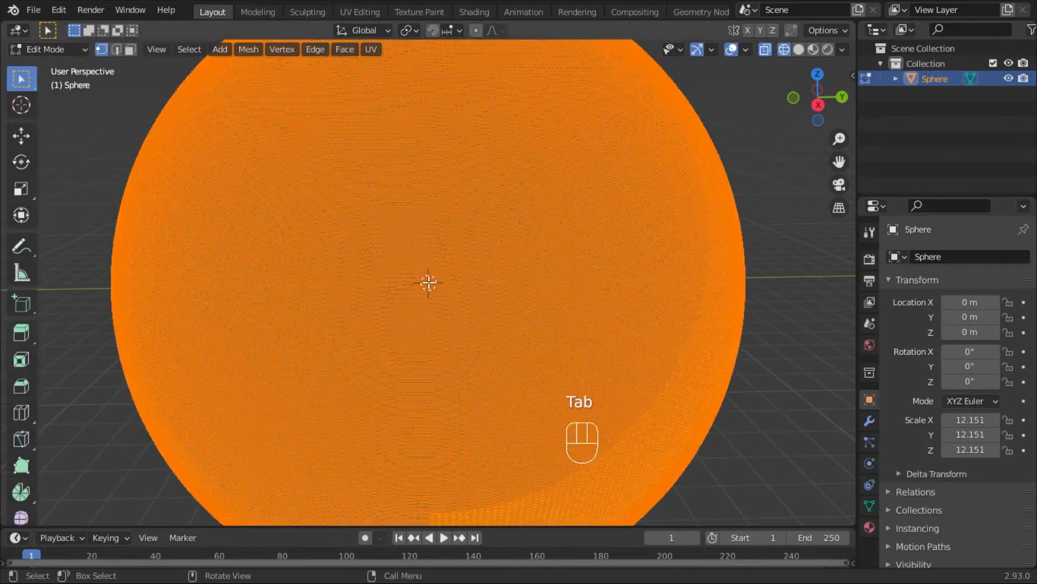
{"action": "scroll", "coordinate": [429, 282], "scroll_direction": "up", "scroll_amount": 9}
{"action": "scroll", "coordinate": [428, 283], "scroll_direction": "up", "scroll_amount": 10}
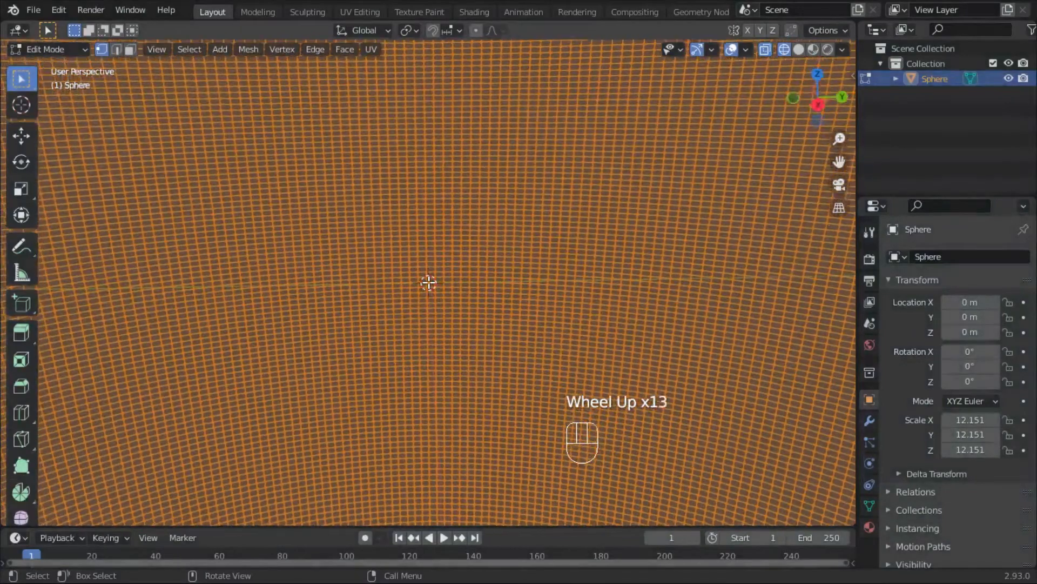
{"action": "scroll", "coordinate": [425, 266], "scroll_direction": "down", "scroll_amount": 3}
{"action": "scroll", "coordinate": [425, 266], "scroll_direction": "down", "scroll_amount": 12}
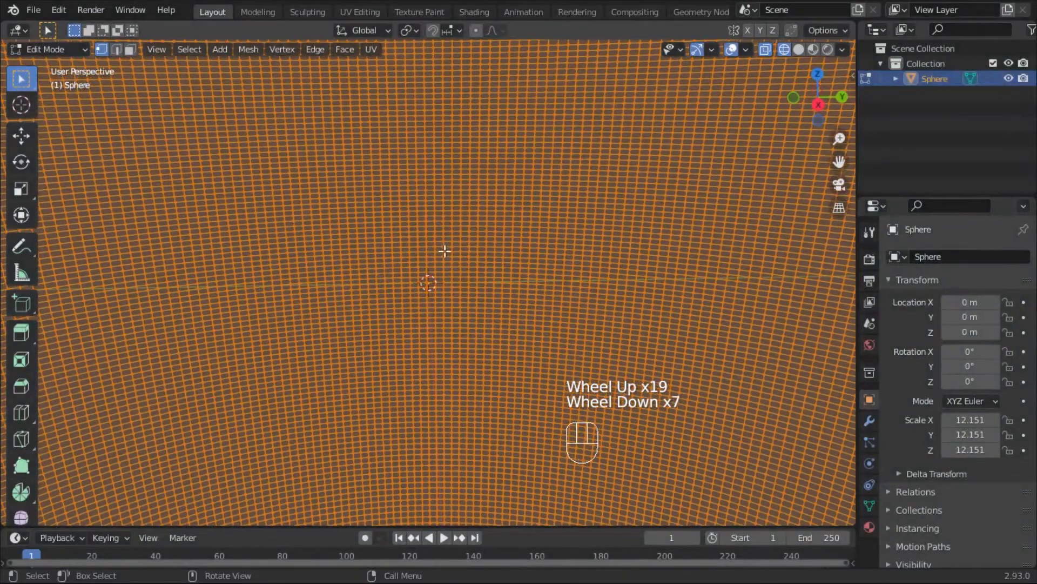
- View the sphere from the top and frame the selected geometry in the viewport
{"action": "key", "text": "KP_Decimal"}
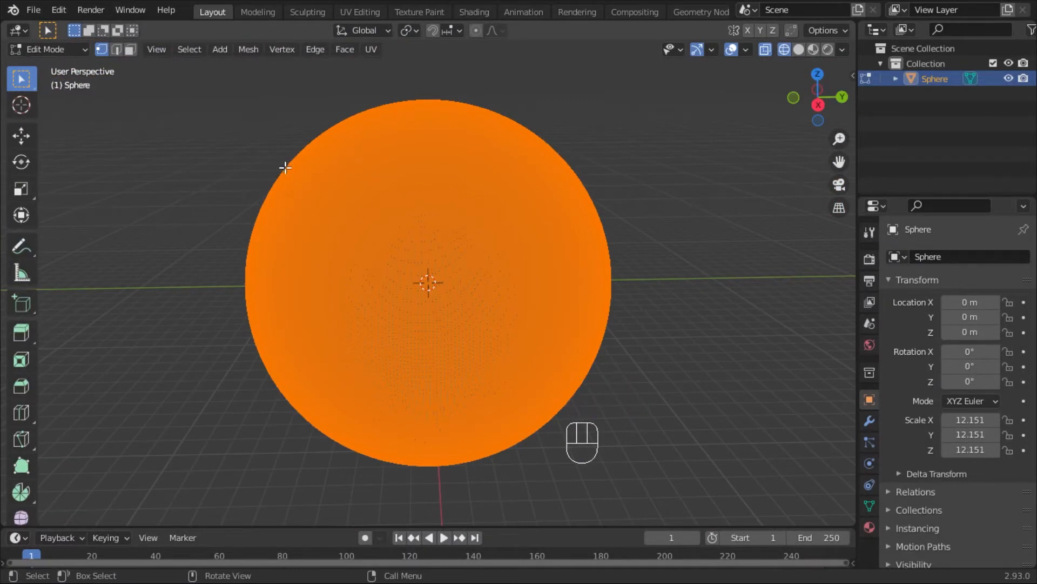
{"action": "key", "text": "grave"}
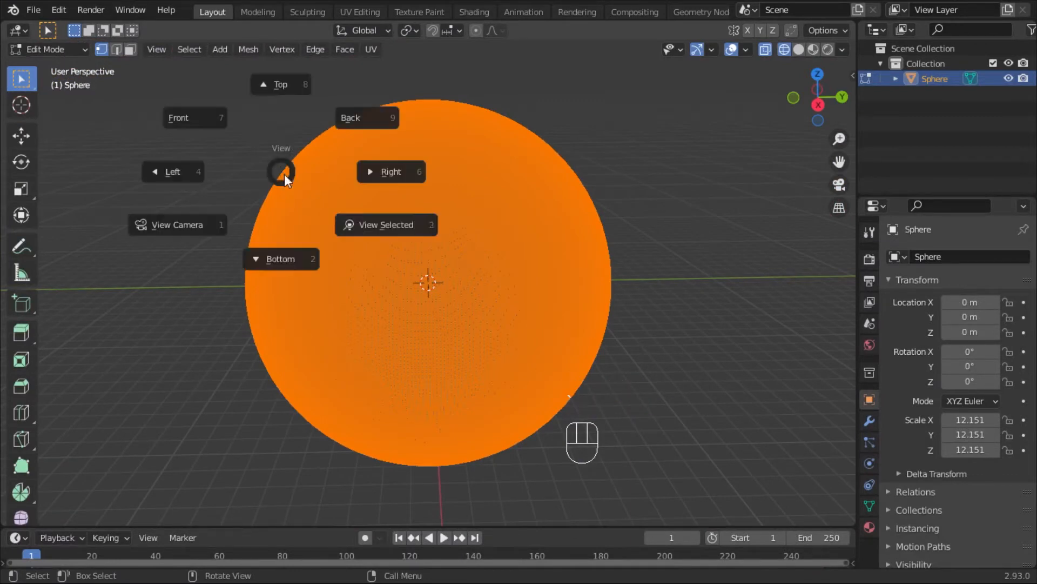
{"action": "left_click", "coordinate": [267, 92]}
{"action": "key", "text": "grave"}
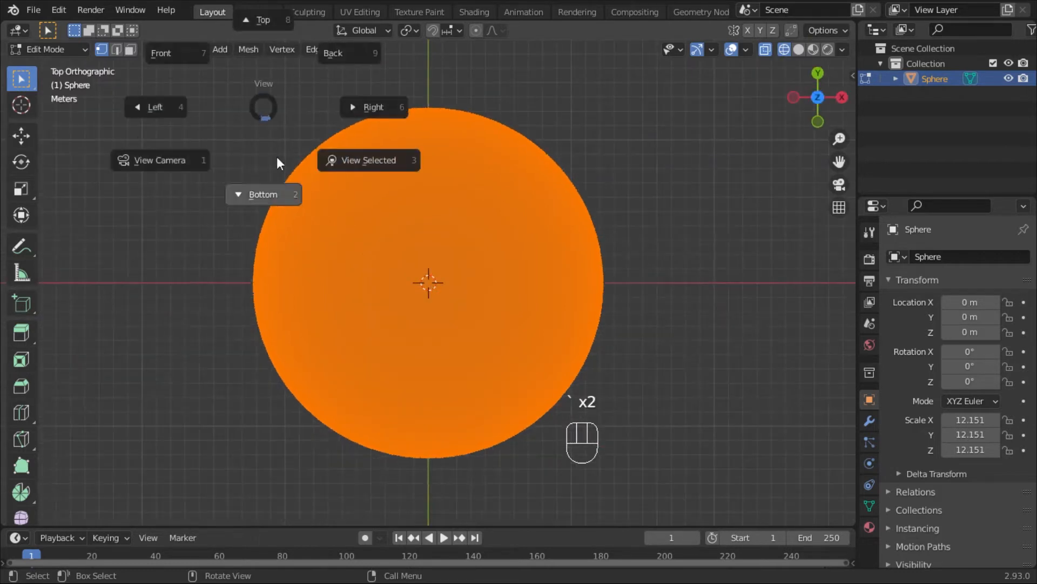
{"action": "left_click", "coordinate": [375, 174]}
{"action": "key", "text": "grave"}
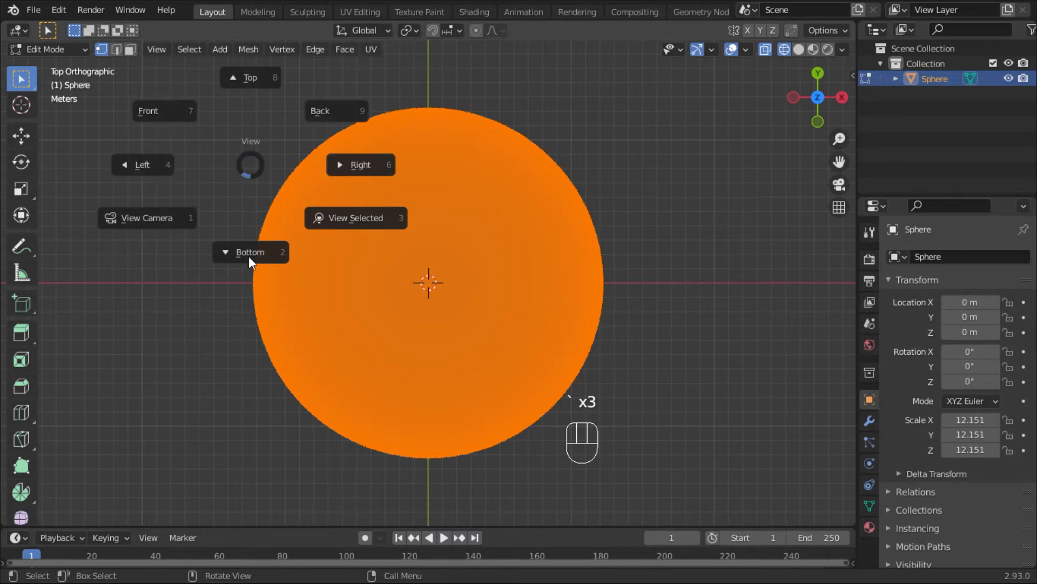
{"action": "left_click", "coordinate": [354, 226]}
- Return the sphere to Object Mode and display the viewport in Solid shading
{"action": "middle_click_drag", "start_coordinate": [640, 255], "coordinate": [515, 103]}
{"action": "key", "text": "Tab"}
{"action": "middle_click_drag", "start_coordinate": [652, 245], "coordinate": [768, 64]}
{"action": "left_click", "coordinate": [798, 52]}
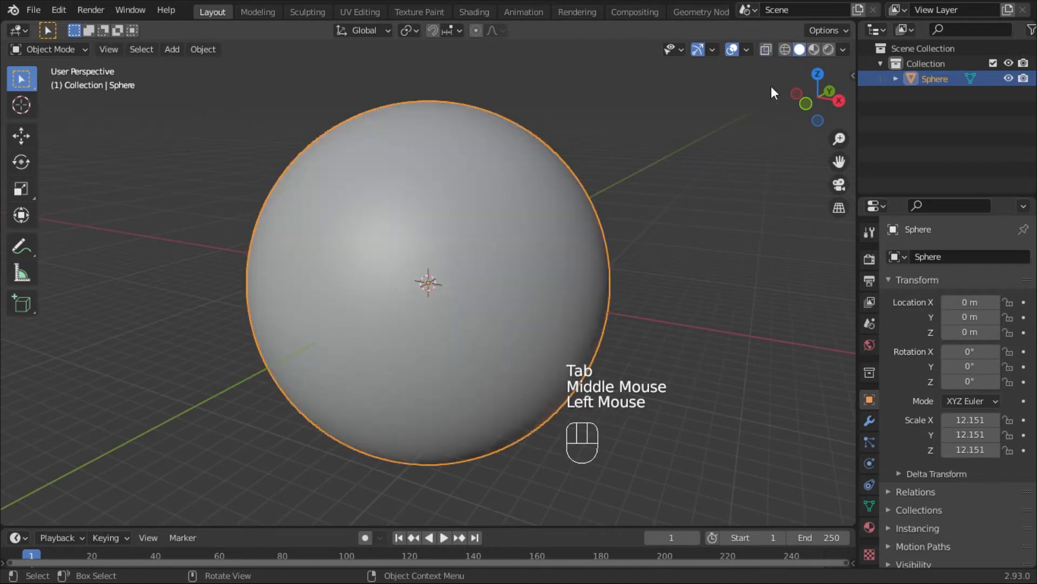
- Preview the sphere in Material Preview shading and switch the viewport back to Solid
{"action": "key", "text": "z"}
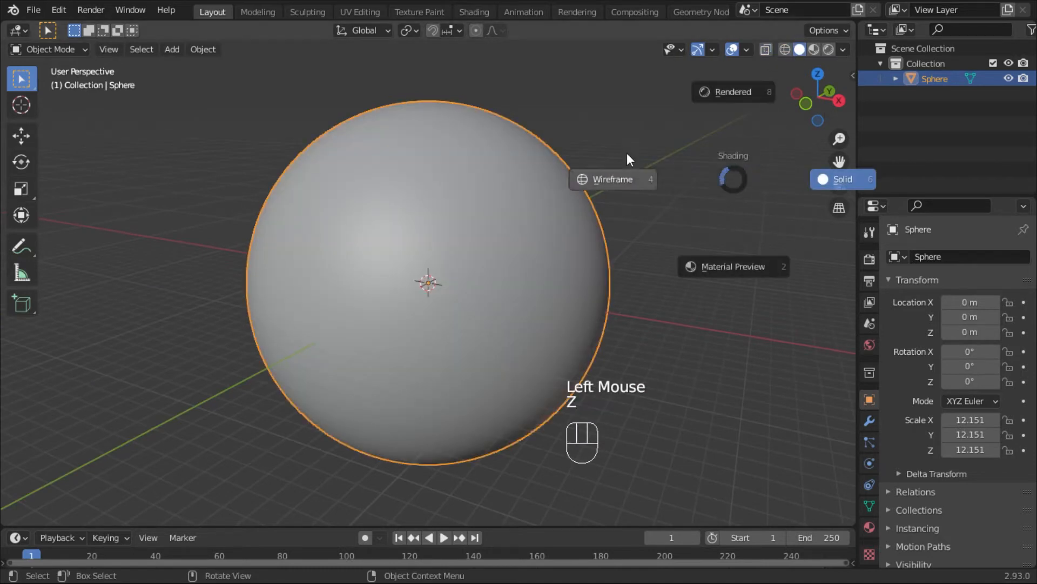
{"action": "key", "text": "z"}
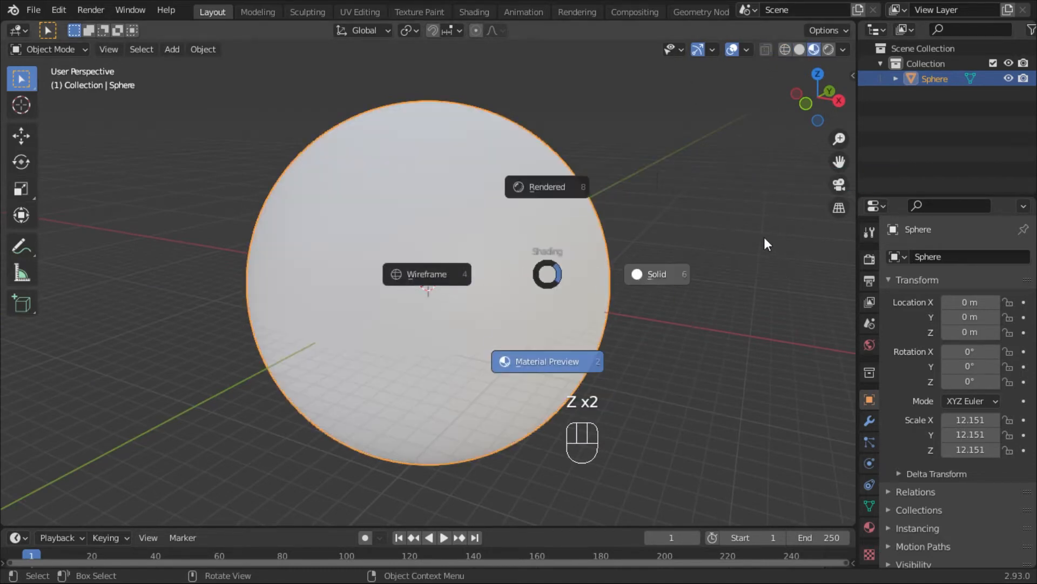
{"action": "left_click", "coordinate": [764, 236]}
{"action": "middle_click_drag", "start_coordinate": [718, 236], "coordinate": [494, 238]}
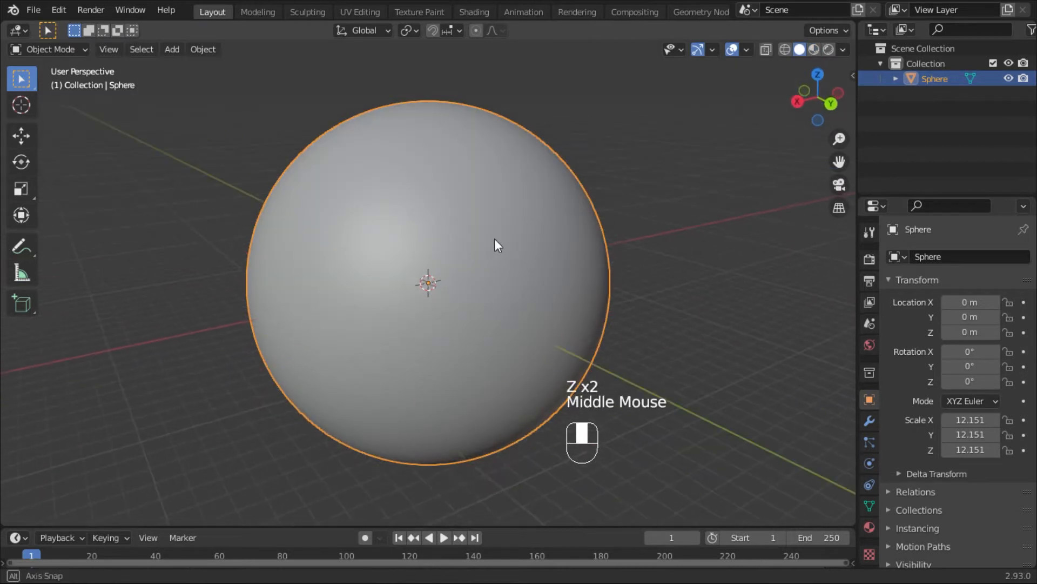
- Add a second UV sphere at the 3D cursor in the scene's origin
{"action": "right_click", "coordinate": [486, 238]}
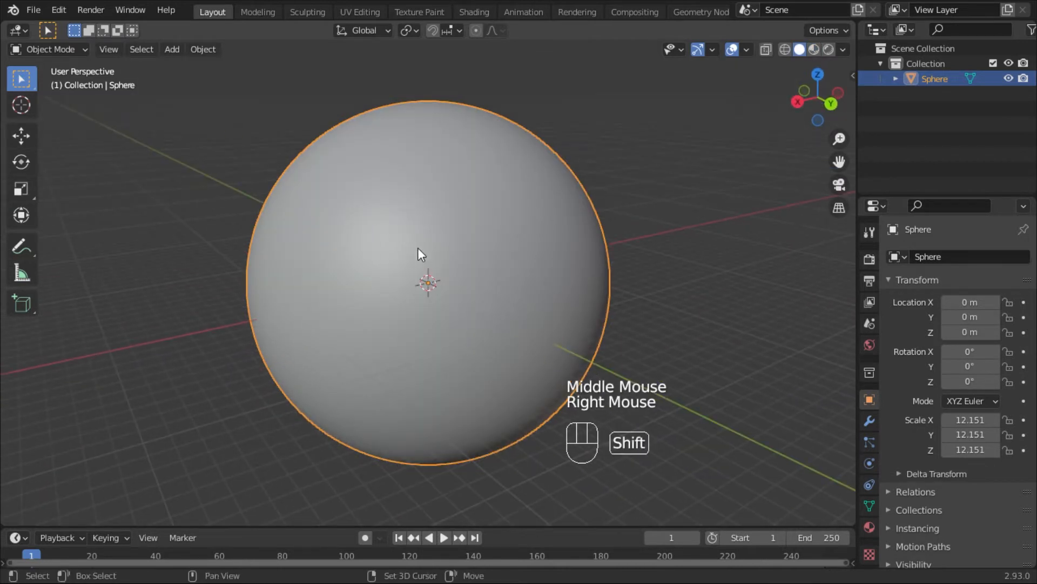
{"action": "key", "text": "shift+a"}
{"action": "mouse_move", "coordinate": [448, 255]}
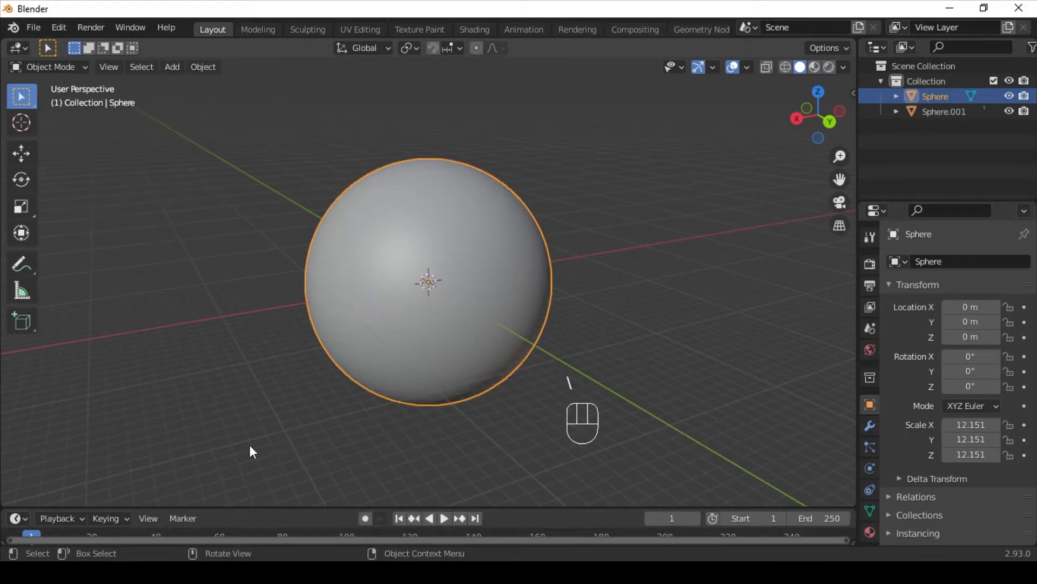
- Look inside the large sphere to examine the small sphere at its centre, and view the large one from outside again
{"action": "scroll", "coordinate": [541, 292], "scroll_direction": "up", "scroll_amount": 2}
{"action": "scroll", "coordinate": [584, 280], "scroll_direction": "down", "scroll_amount": 5}
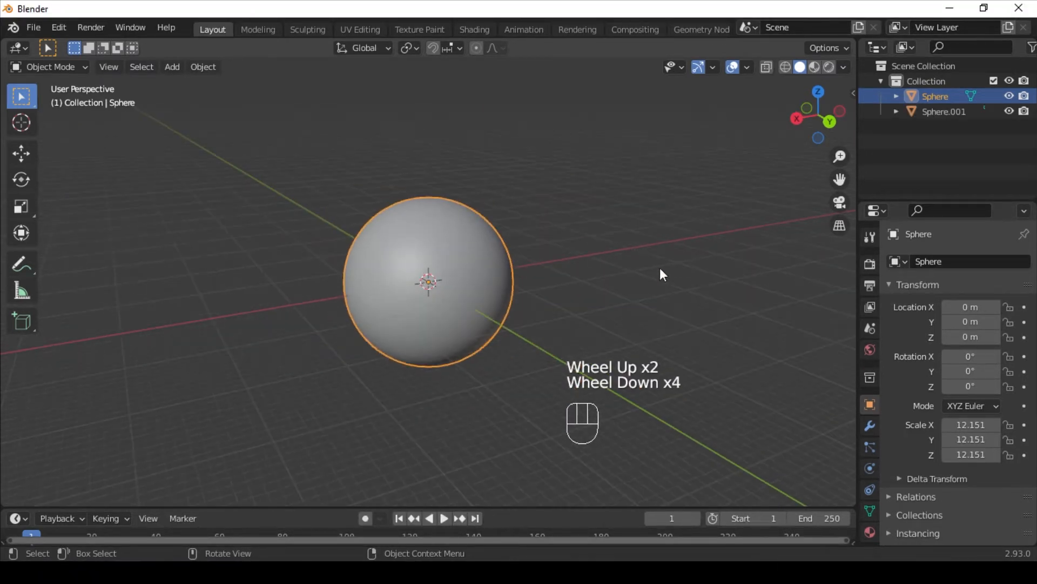
{"action": "scroll", "coordinate": [724, 315], "scroll_direction": "down", "scroll_amount": 1}
{"action": "middle_click_drag", "start_coordinate": [724, 315], "coordinate": [646, 343]}
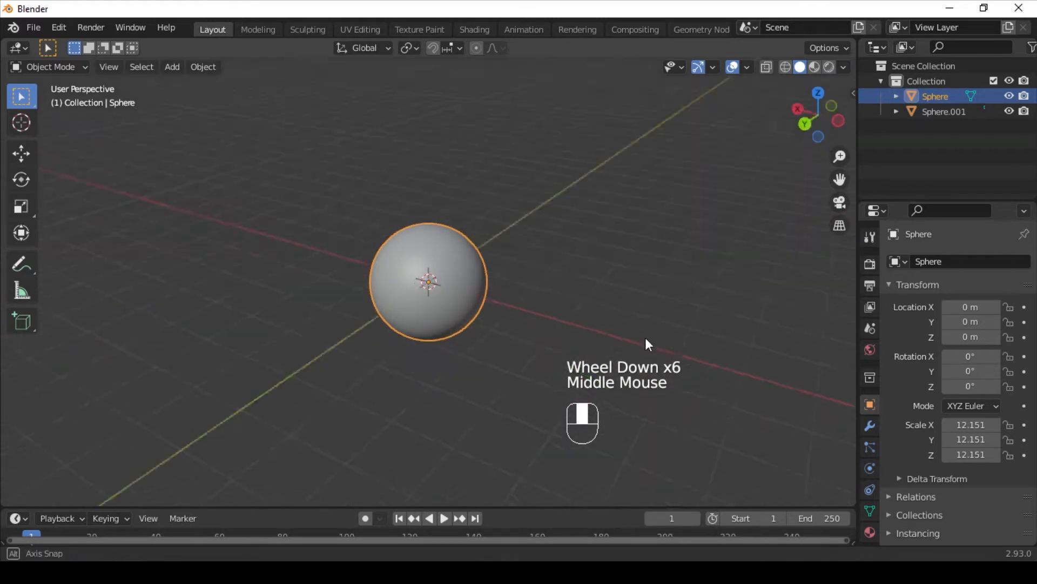
{"action": "scroll", "coordinate": [624, 313], "scroll_direction": "up", "scroll_amount": 2}
{"action": "scroll", "coordinate": [624, 316], "scroll_direction": "up", "scroll_amount": 9}
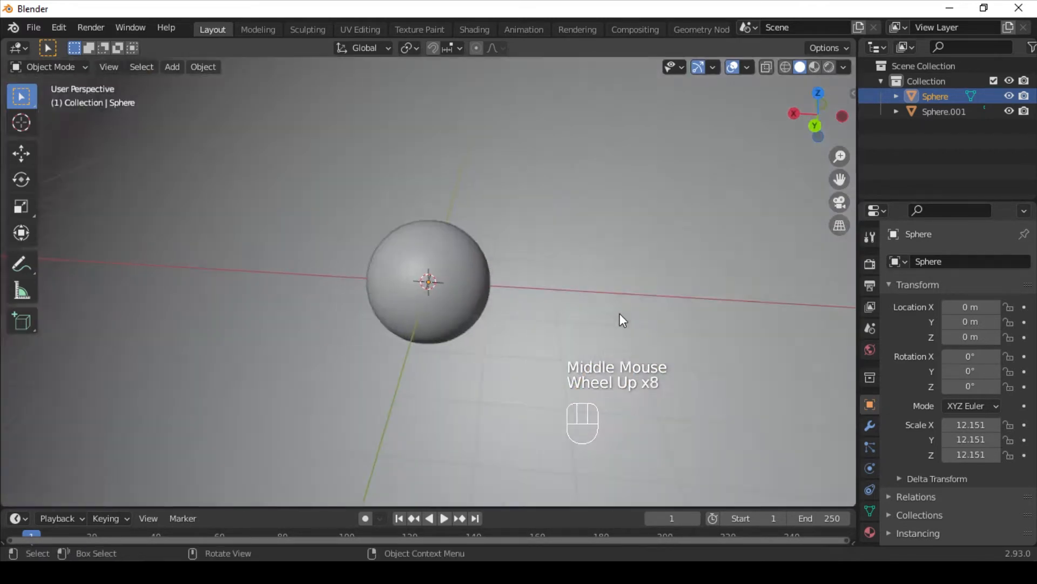
{"action": "scroll", "coordinate": [480, 286], "scroll_direction": "down", "scroll_amount": 1}
{"action": "scroll", "coordinate": [481, 288], "scroll_direction": "down", "scroll_amount": 3}
{"action": "scroll", "coordinate": [427, 286], "scroll_direction": "down", "scroll_amount": 4}
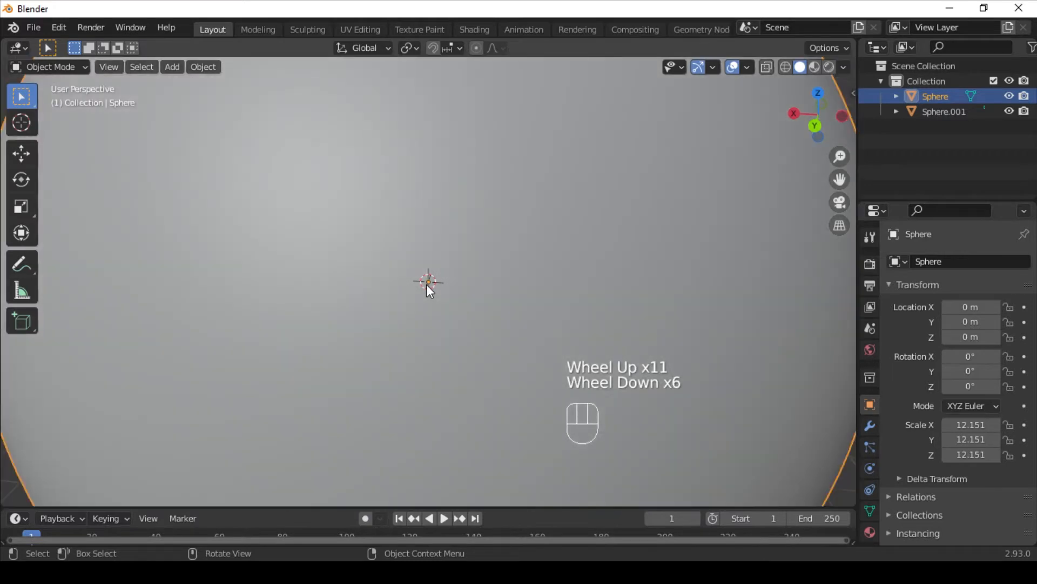
{"action": "middle_click_drag", "start_coordinate": [486, 287], "coordinate": [503, 348]}
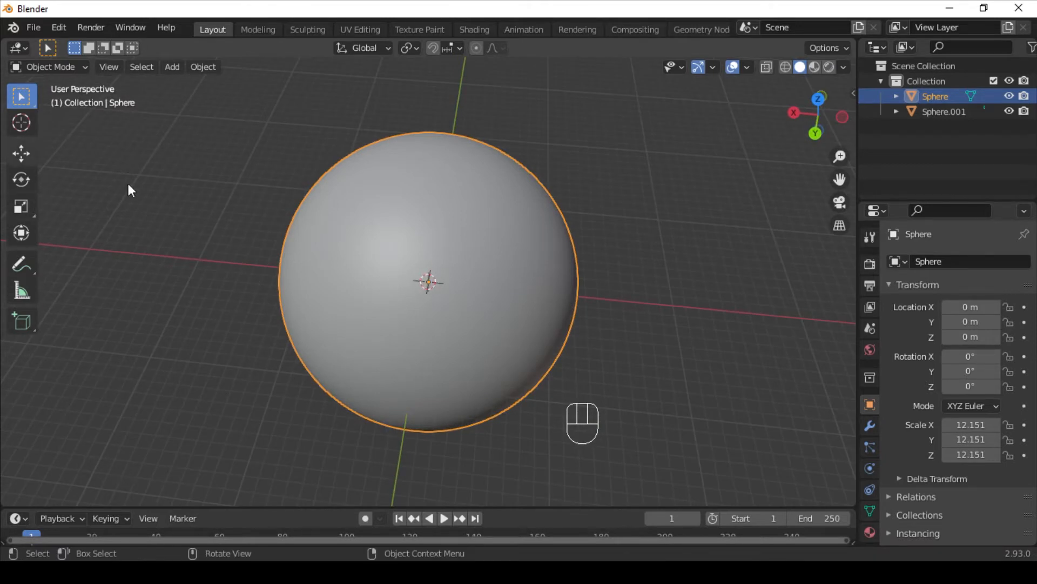
- Select the small inner sphere, reselect the large sphere, and examine the large sphere's interior again
{"action": "left_click", "coordinate": [426, 283]}
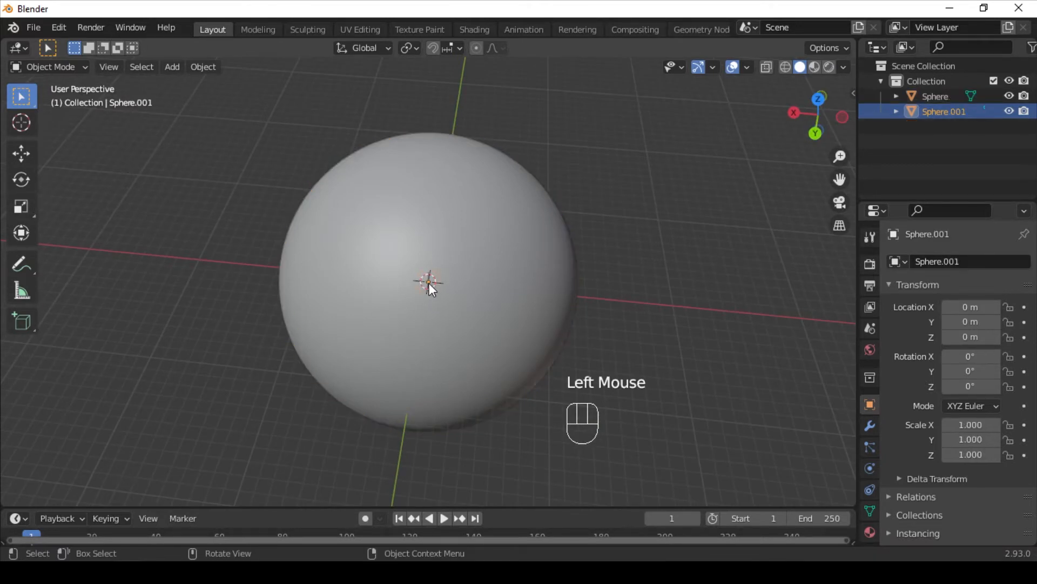
{"action": "mouse_move", "coordinate": [439, 286]}
{"action": "middle_mouse_down"}
{"action": "mouse_move", "coordinate": [423, 235]}
{"action": "mouse_move", "coordinate": [433, 280]}
{"action": "middle_mouse_up"}
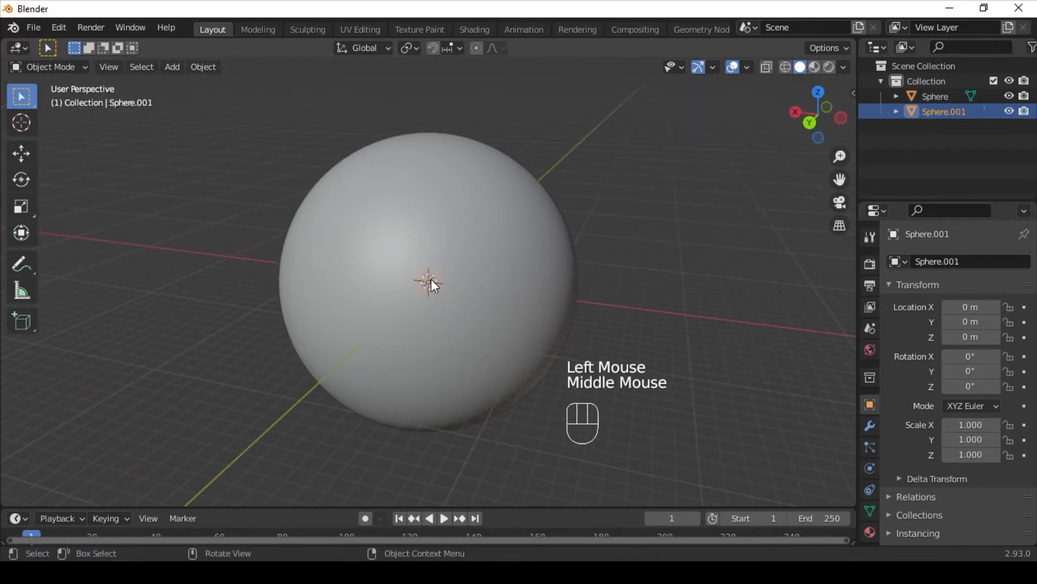
{"action": "left_click", "coordinate": [431, 278]}
{"action": "scroll", "coordinate": [543, 302], "scroll_direction": "up", "scroll_amount": 6}
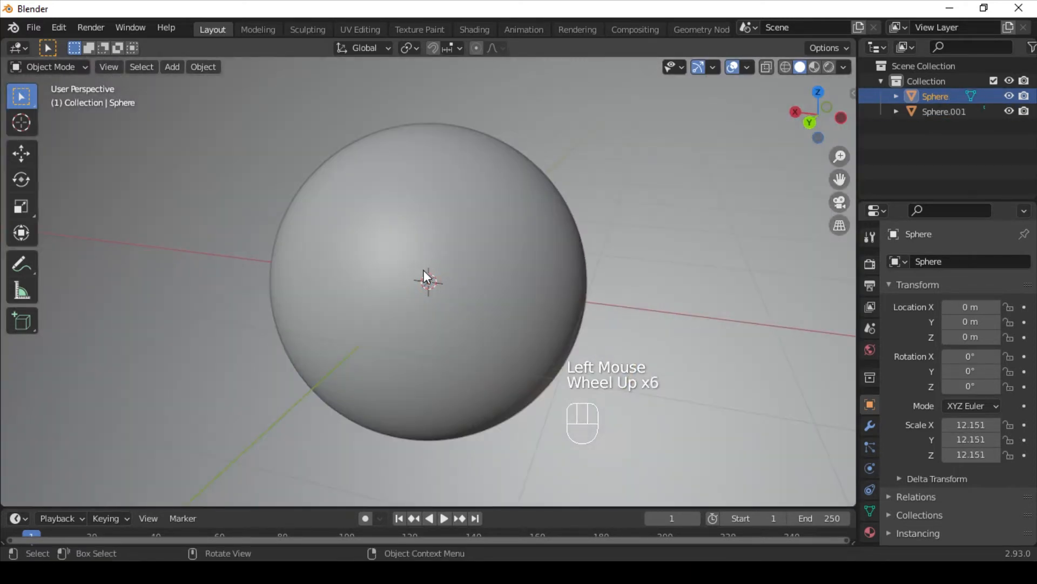
{"action": "scroll", "coordinate": [427, 278], "scroll_direction": "up", "scroll_amount": 5}
{"action": "scroll", "coordinate": [434, 294], "scroll_direction": "down", "scroll_amount": 3}
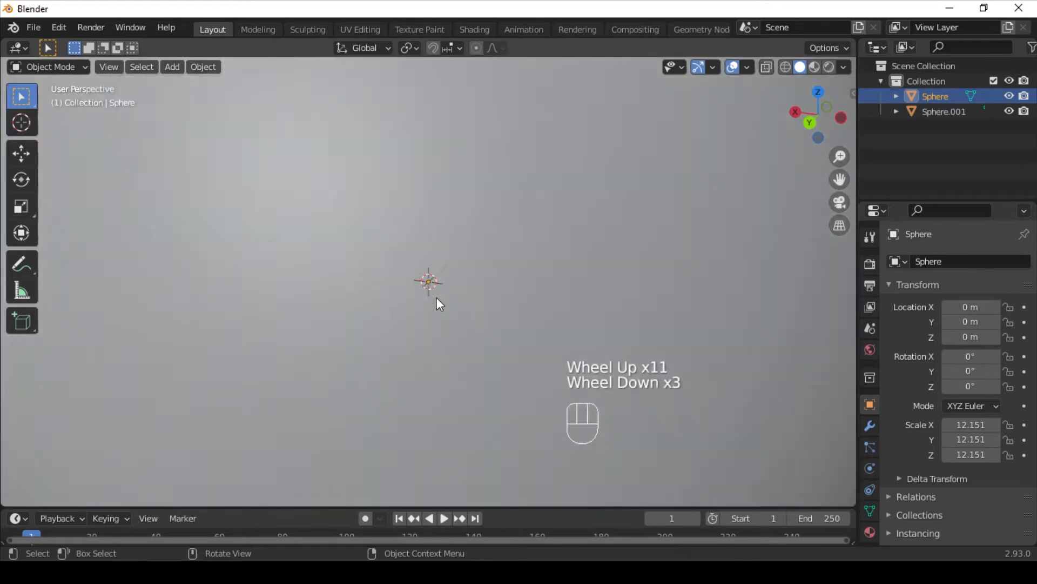
{"action": "scroll", "coordinate": [437, 298], "scroll_direction": "down", "scroll_amount": 5}
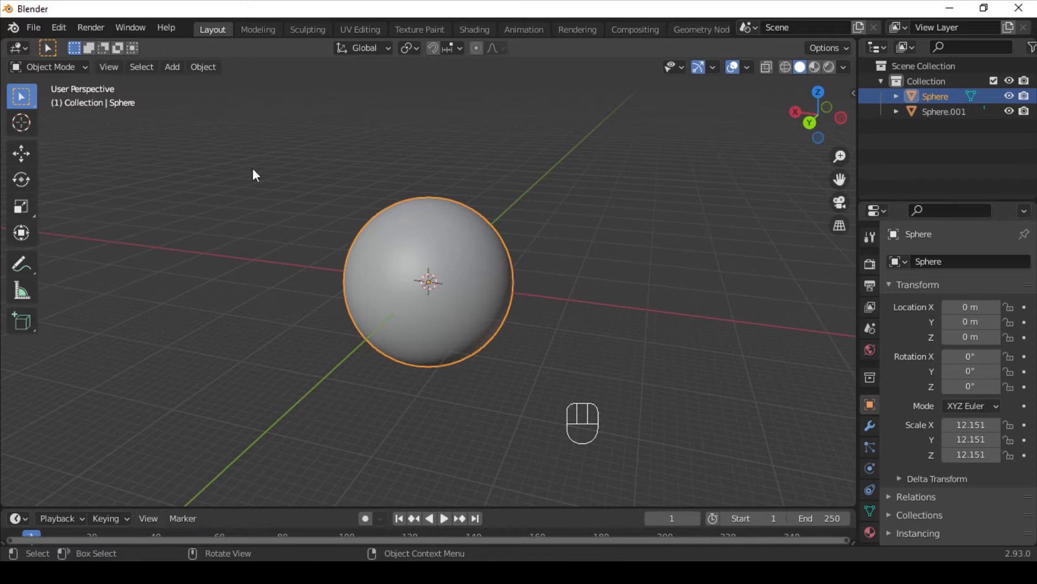
- Place the 3D cursor away from the sphere near the X axis and add a plane mesh there
{"action": "middle_click_drag", "start_coordinate": [573, 316], "coordinate": [626, 258]}
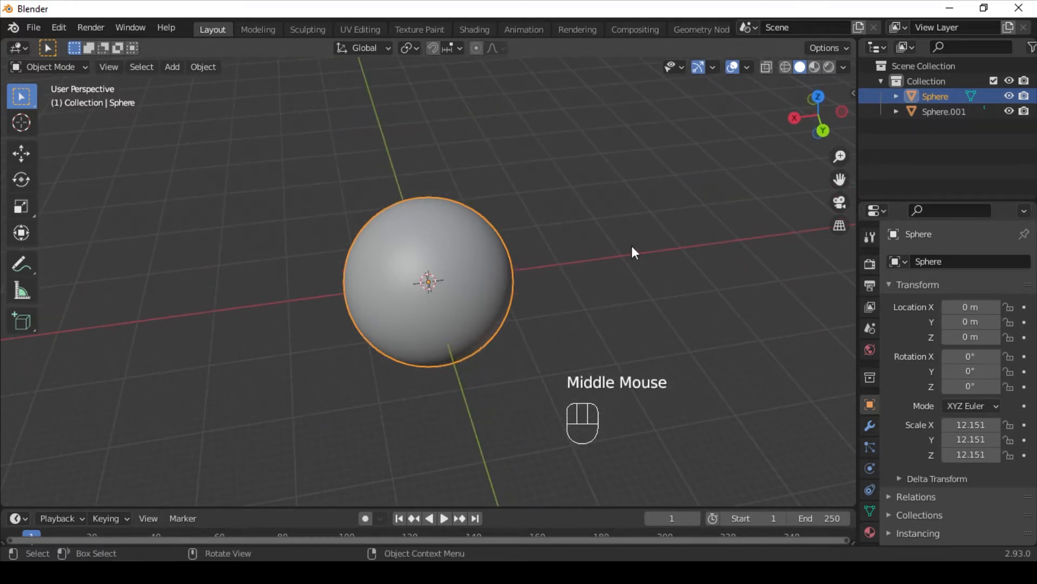
{"action": "left_click", "coordinate": [17, 129]}
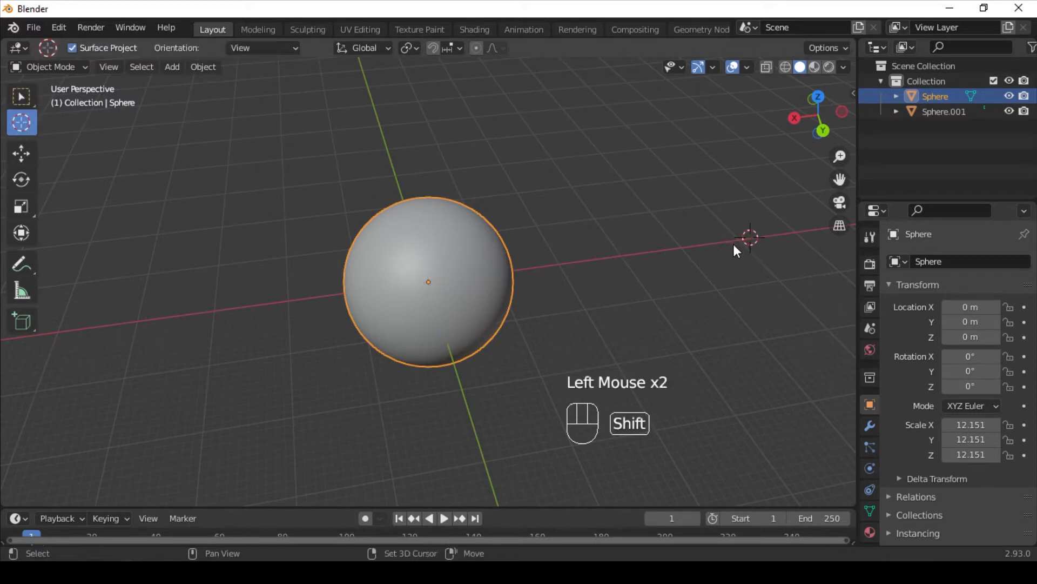
{"action": "key", "text": "shift+a"}
{"action": "mouse_move", "coordinate": [692, 265]}
{"action": "mouse_move", "coordinate": [702, 244]}
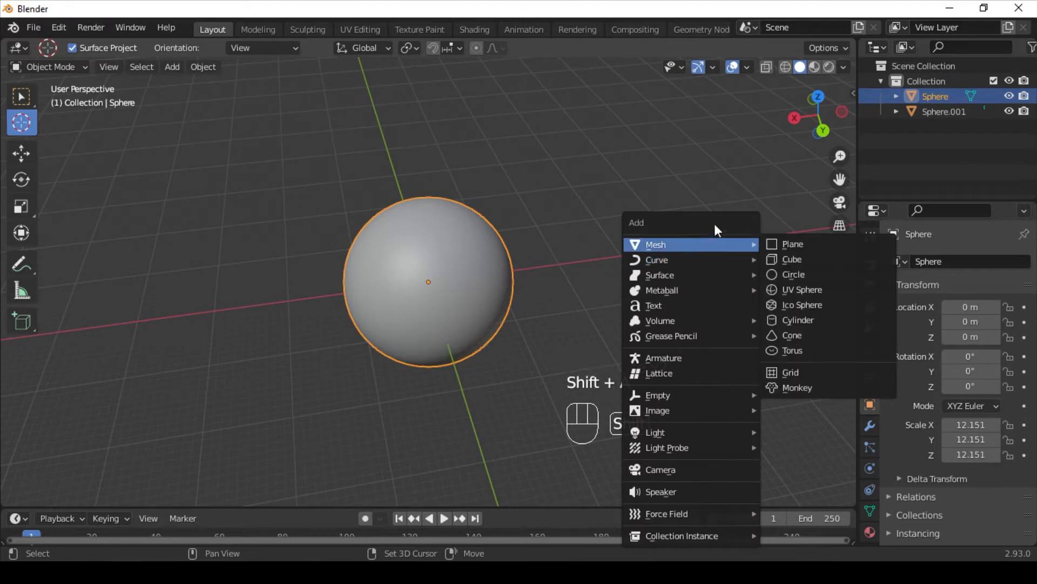
{"action": "left_click", "coordinate": [794, 243]}
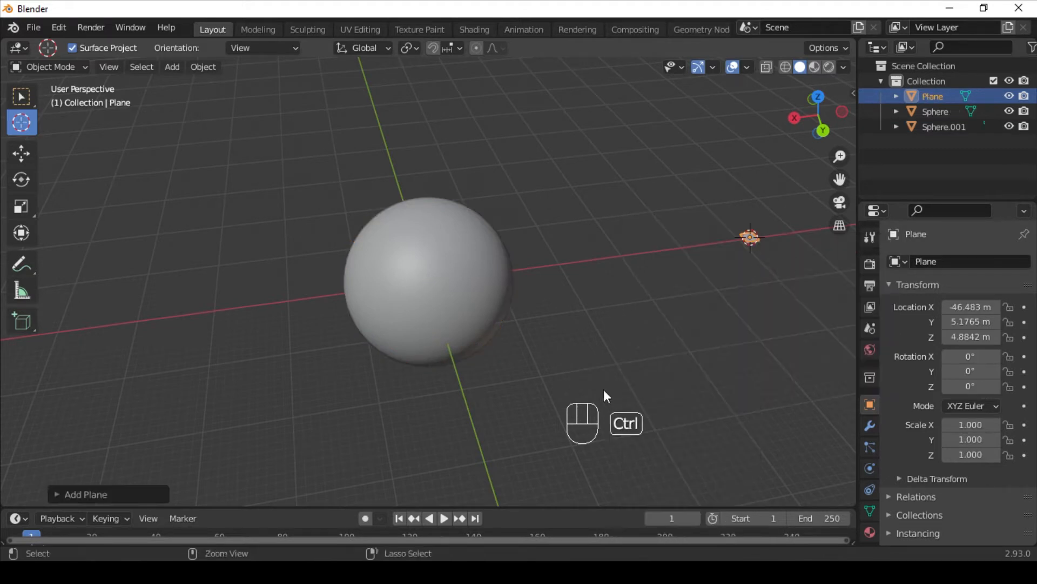
- Undo the addition of the plane
{"action": "key", "text": "ctrl+z"}
{"action": "key", "text": "ctrl+z"}
{"action": "key", "text": "ctrl+z"}
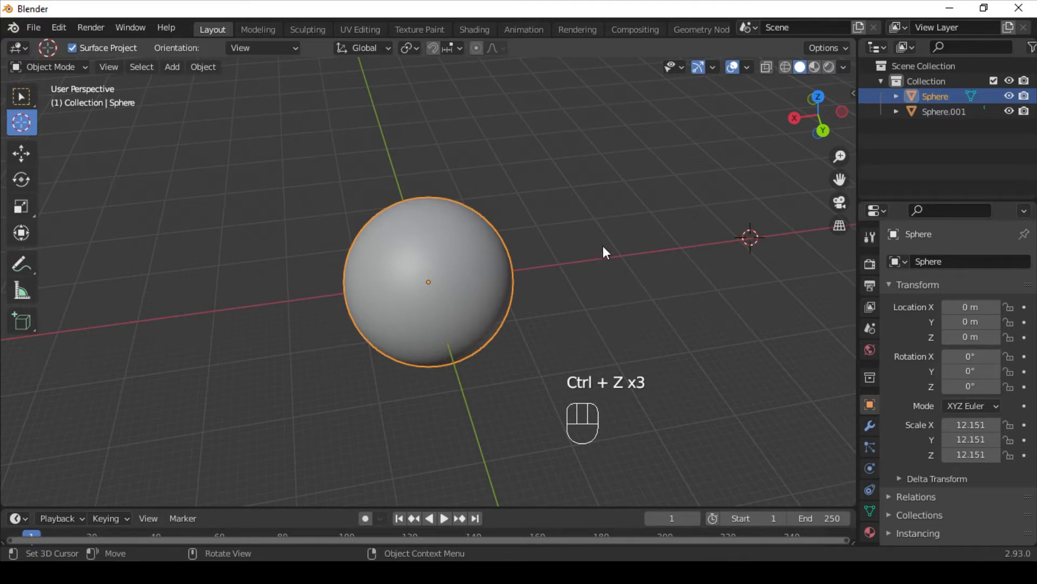
- Reposition the 3D cursor at several spots around the large sphere, ending on the sphere itself
{"action": "middle_click_drag", "start_coordinate": [602, 250], "coordinate": [522, 273]}
{"action": "scroll", "coordinate": [670, 105], "scroll_direction": "down", "scroll_amount": 3}
{"action": "left_click", "coordinate": [667, 100]}
{"action": "left_click", "coordinate": [514, 106]}
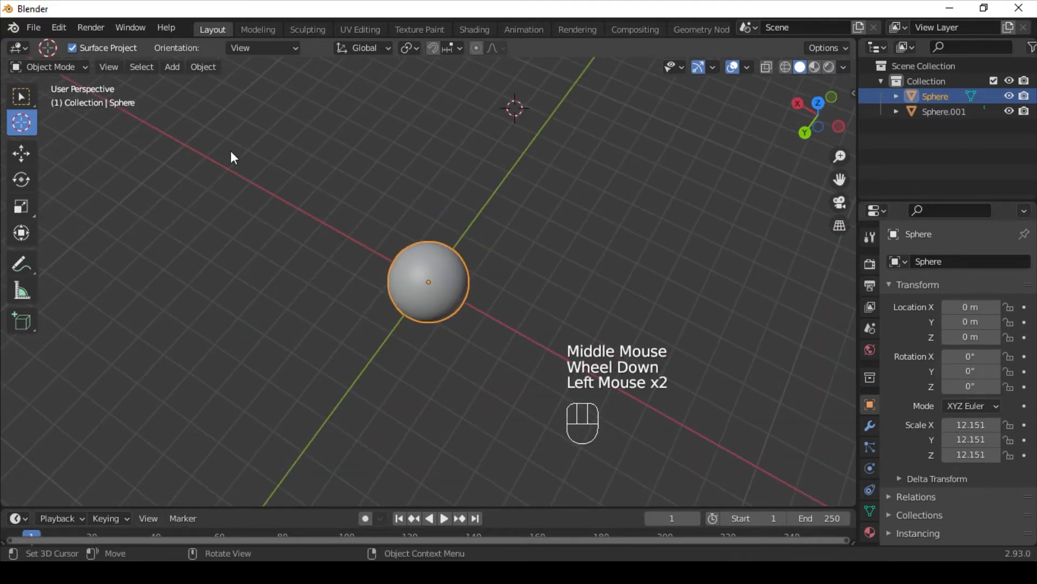
{"action": "left_click", "coordinate": [244, 227]}
{"action": "left_click", "coordinate": [429, 286]}
{"action": "middle_click_drag", "start_coordinate": [574, 294], "coordinate": [423, 285]}
{"action": "scroll", "coordinate": [432, 288], "scroll_direction": "up", "scroll_amount": 3}
{"action": "middle_click_drag", "start_coordinate": [502, 298], "coordinate": [352, 219]}
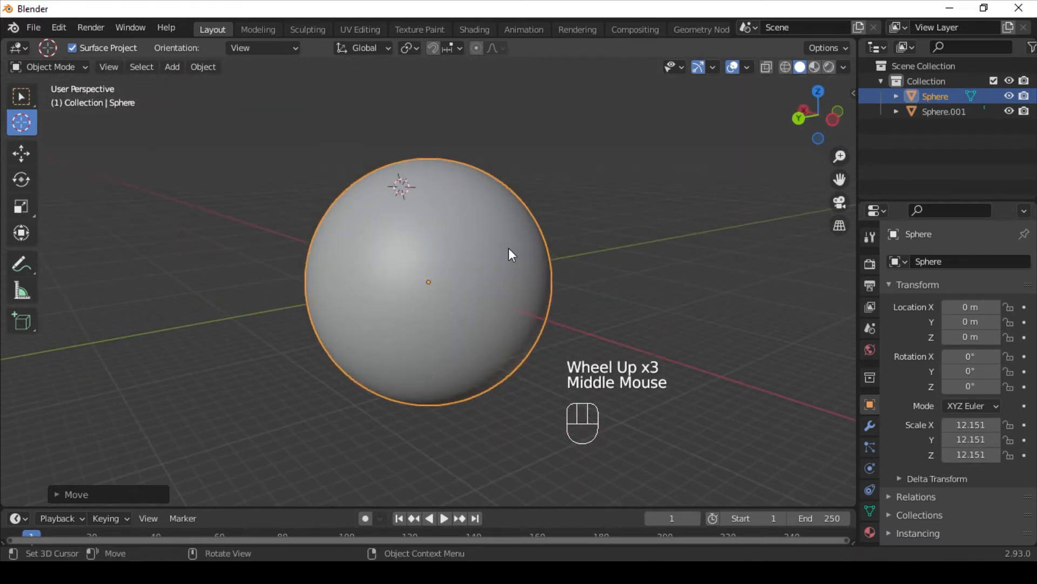
- Snap the 3D cursor to the world origin and check its position at the sphere's centre
{"action": "key", "text": "shift+s"}
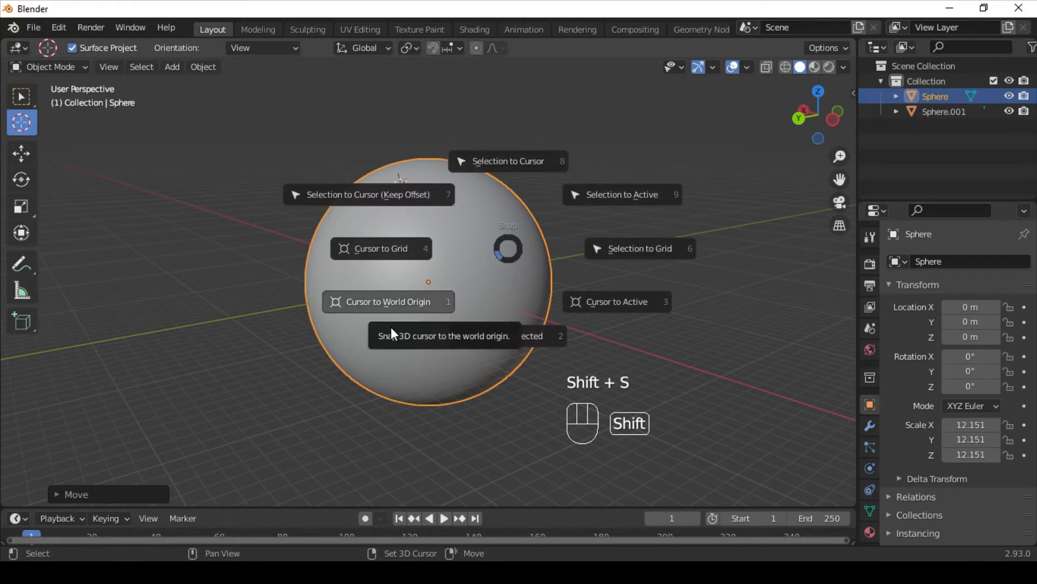
{"action": "left_click", "coordinate": [390, 326]}
{"action": "middle_click_drag", "start_coordinate": [464, 286], "coordinate": [506, 316]}
{"action": "scroll", "coordinate": [528, 333], "scroll_direction": "down", "scroll_amount": 3}
{"action": "scroll", "coordinate": [510, 329], "scroll_direction": "up", "scroll_amount": 3}
{"action": "scroll", "coordinate": [510, 325], "scroll_direction": "down", "scroll_amount": 2}
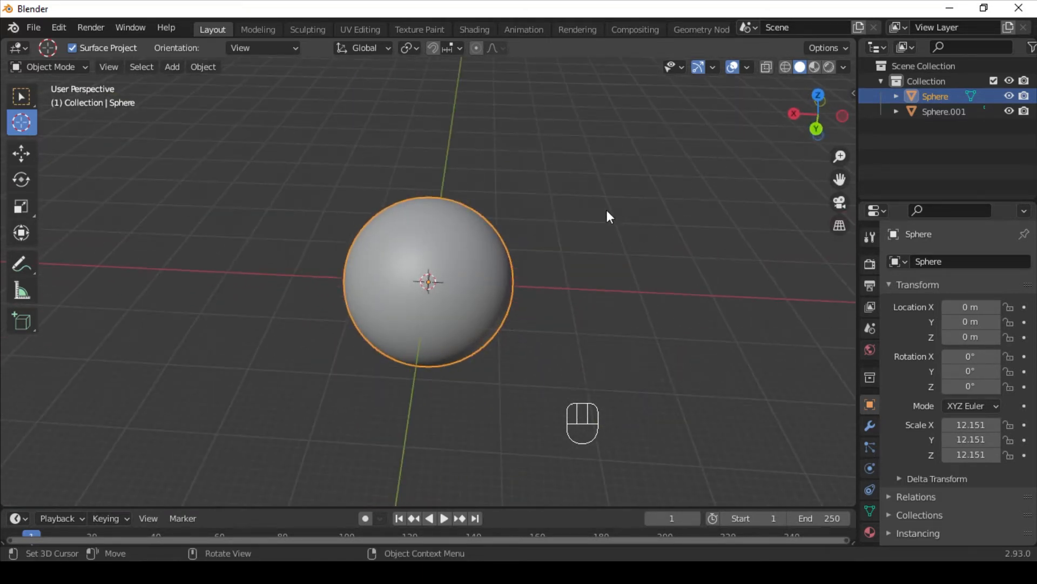
- Switch to Wireframe shading to examine the small sphere inside the large one, and return to Solid shading
{"action": "key", "text": "z"}
{"action": "left_click", "coordinate": [478, 235]}
{"action": "scroll", "coordinate": [455, 297], "scroll_direction": "up", "scroll_amount": 3}
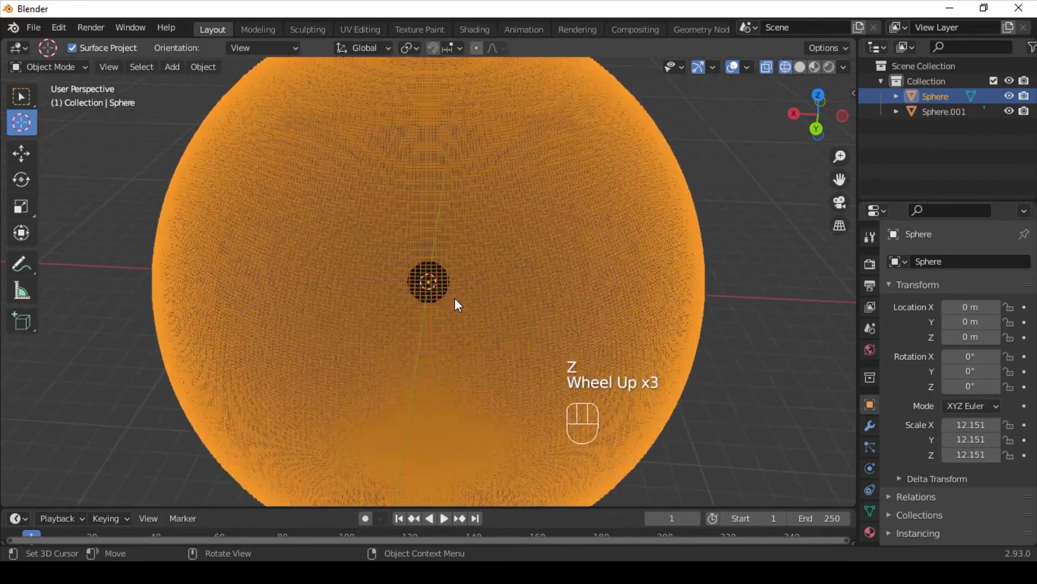
{"action": "scroll", "coordinate": [433, 282], "scroll_direction": "up", "scroll_amount": 6}
{"action": "scroll", "coordinate": [434, 282], "scroll_direction": "down", "scroll_amount": 2}
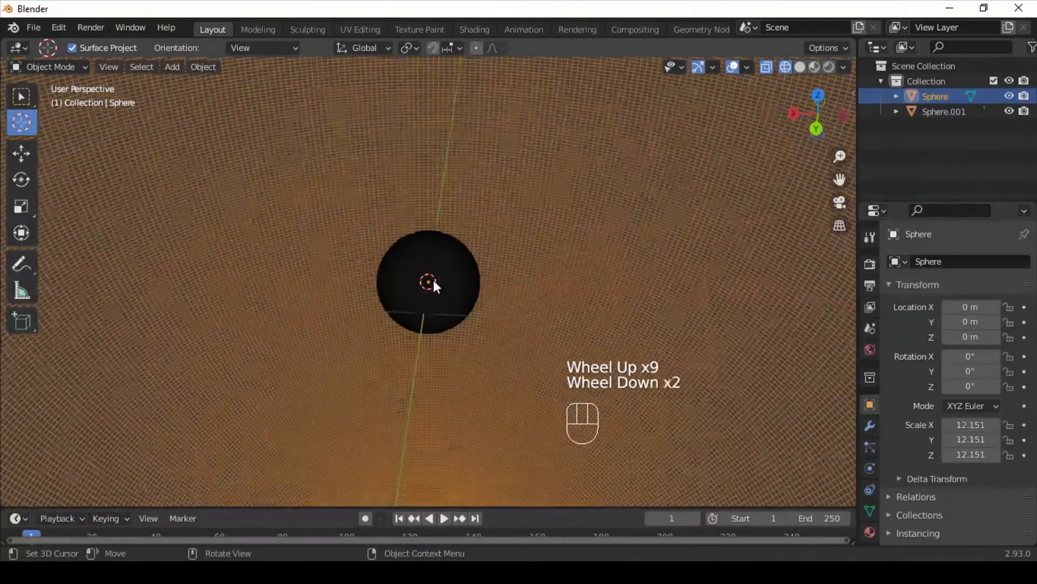
{"action": "scroll", "coordinate": [434, 279], "scroll_direction": "down", "scroll_amount": 3}
{"action": "scroll", "coordinate": [434, 280], "scroll_direction": "down", "scroll_amount": 1}
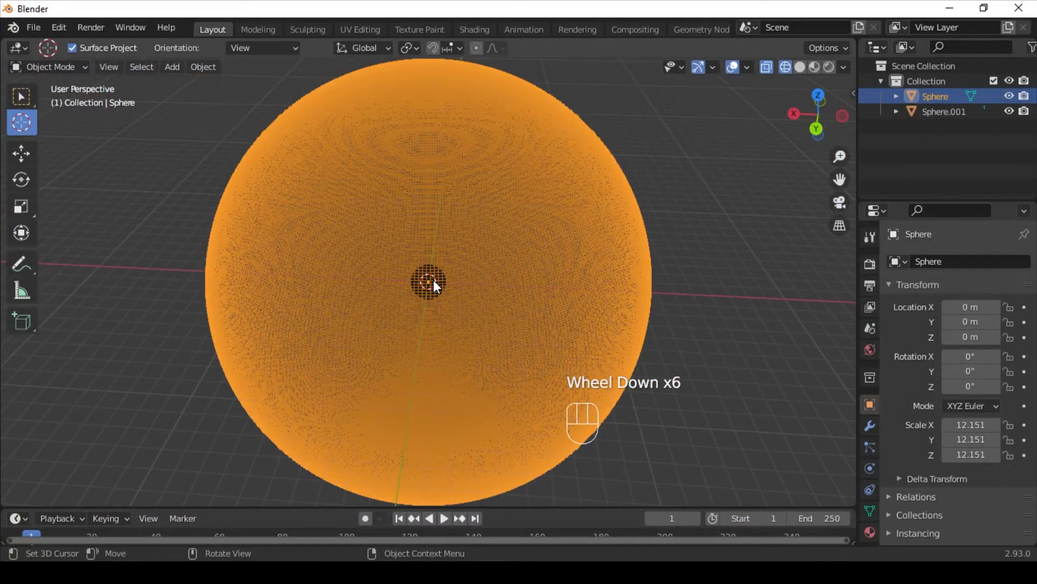
{"action": "key", "text": "z"}
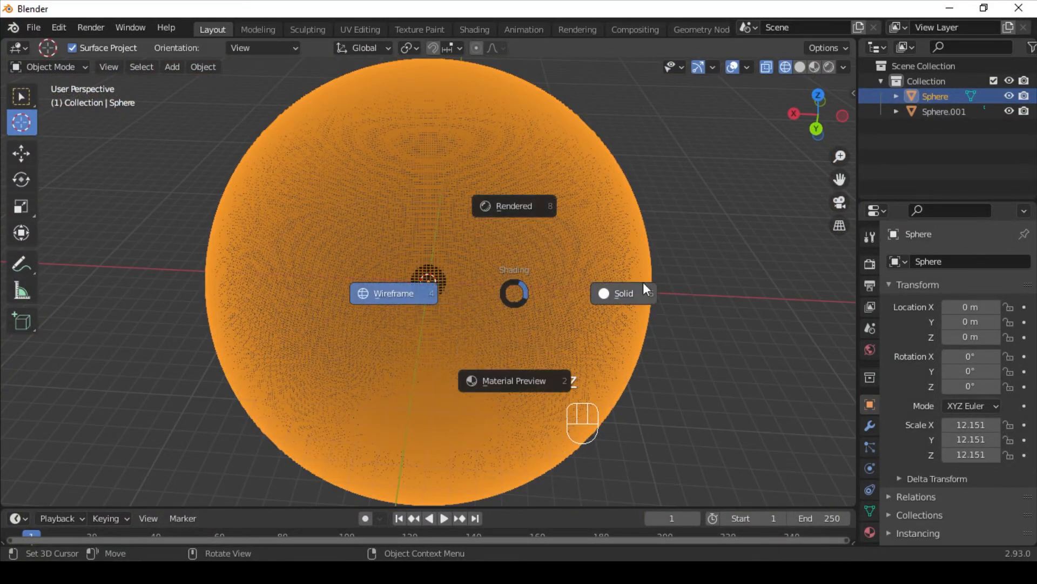
{"action": "left_click", "coordinate": [675, 321]}
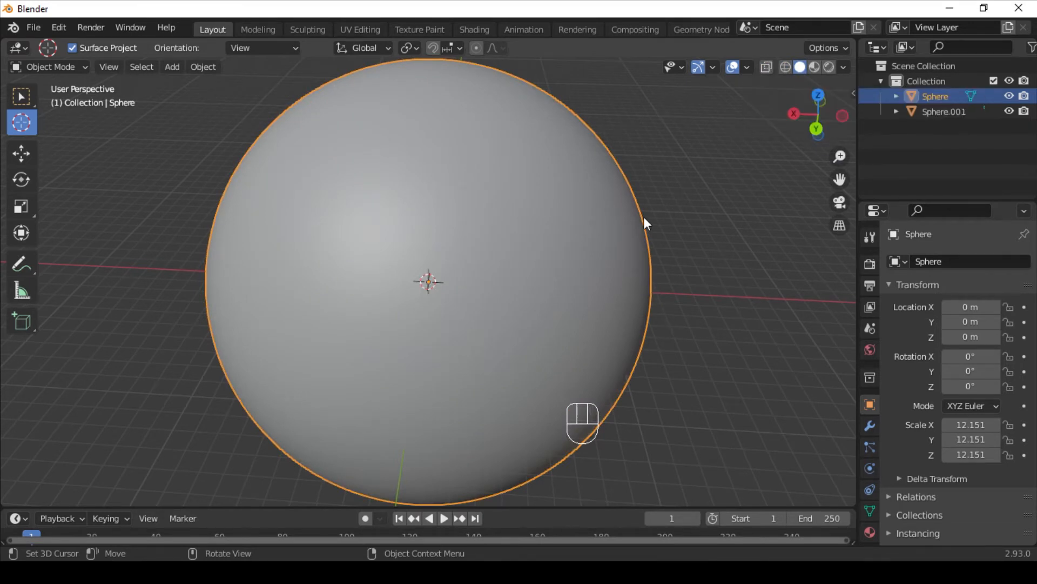
- Turn on X-ray so the small sphere can be seen through the large one
{"action": "key", "text": "alt+z"}
{"action": "scroll", "coordinate": [559, 237], "scroll_direction": "up", "scroll_amount": 5}
{"action": "scroll", "coordinate": [554, 248], "scroll_direction": "down", "scroll_amount": 1}
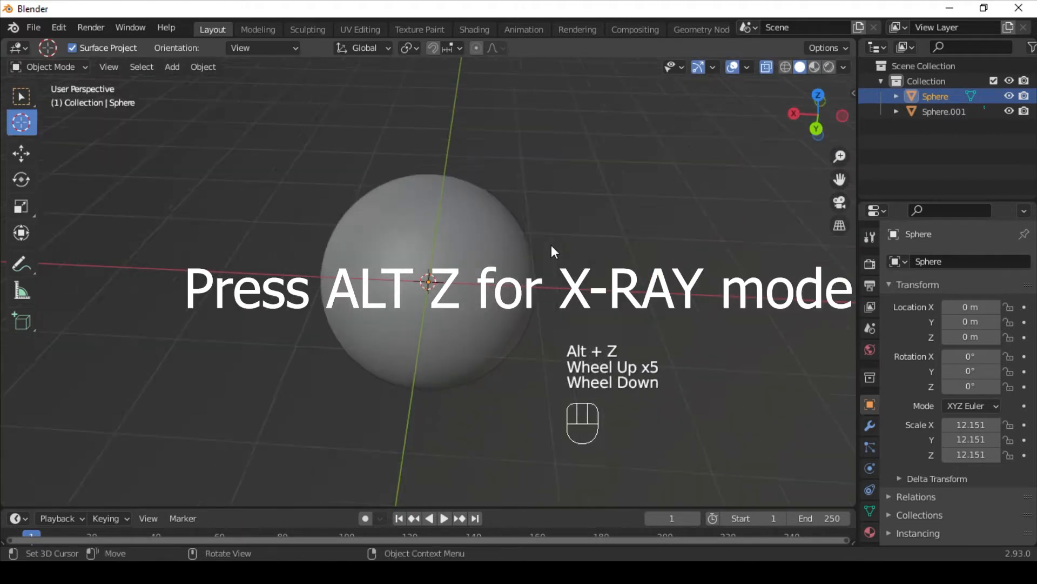
{"action": "scroll", "coordinate": [551, 248], "scroll_direction": "down", "scroll_amount": 6}
{"action": "scroll", "coordinate": [552, 248], "scroll_direction": "up", "scroll_amount": 3}
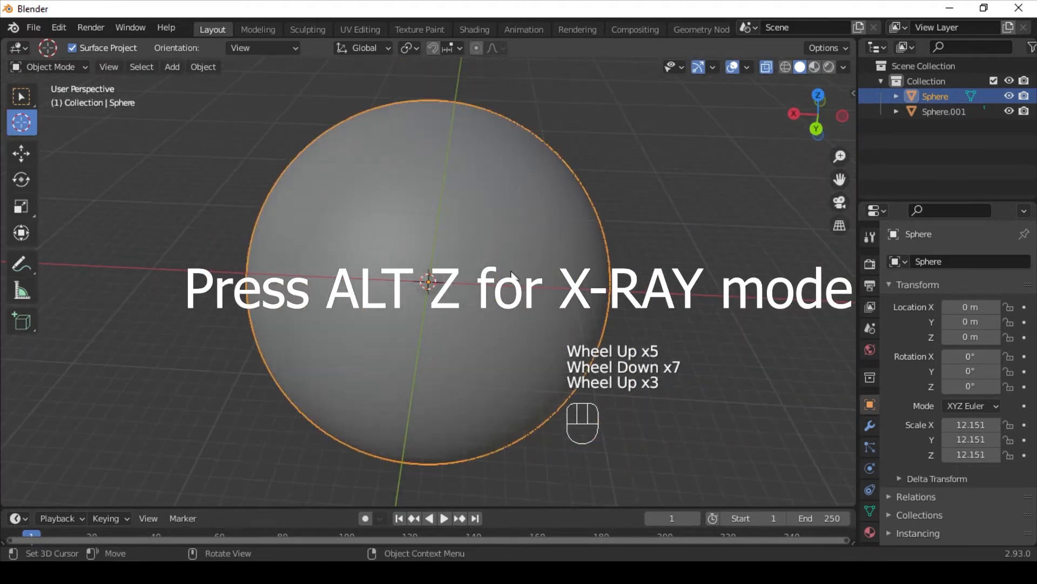
- Snap the 3D cursor back to the world origin and select the small inner sphere with the Select Box tool
{"action": "left_click", "coordinate": [430, 280]}
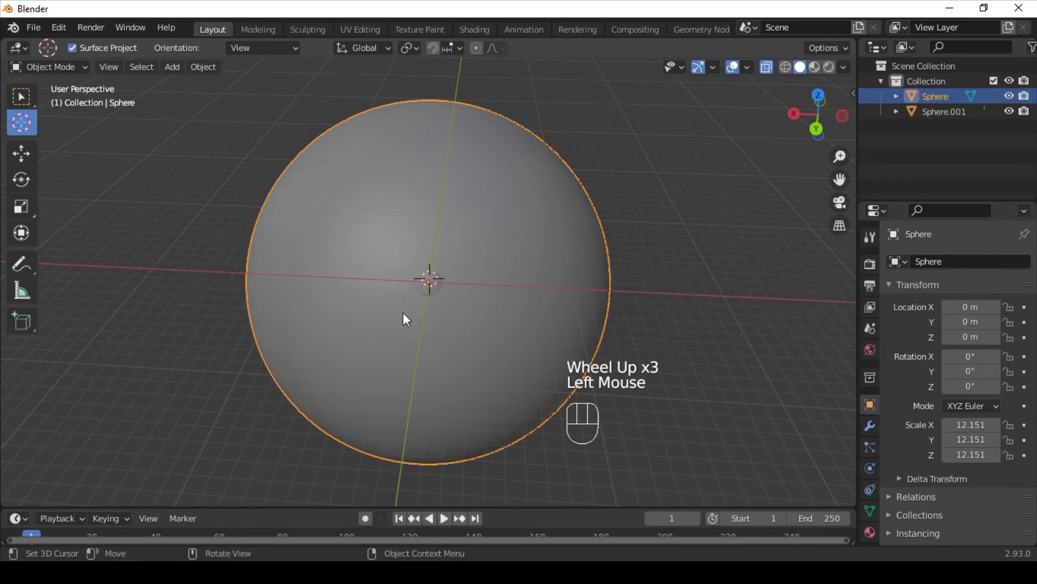
{"action": "key", "text": "shift+s"}
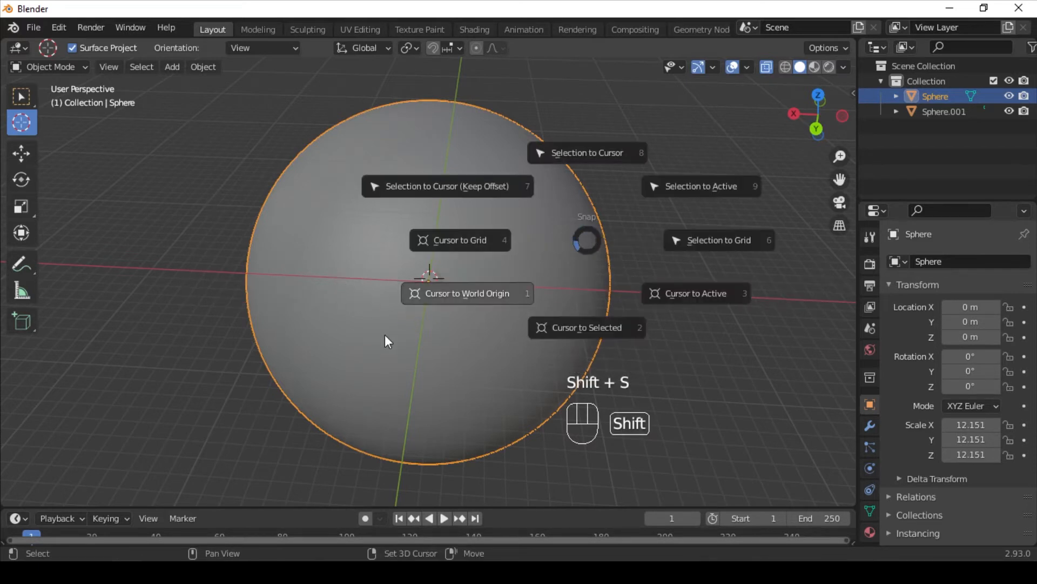
{"action": "left_click", "coordinate": [12, 97]}
{"action": "left_click", "coordinate": [12, 97]}
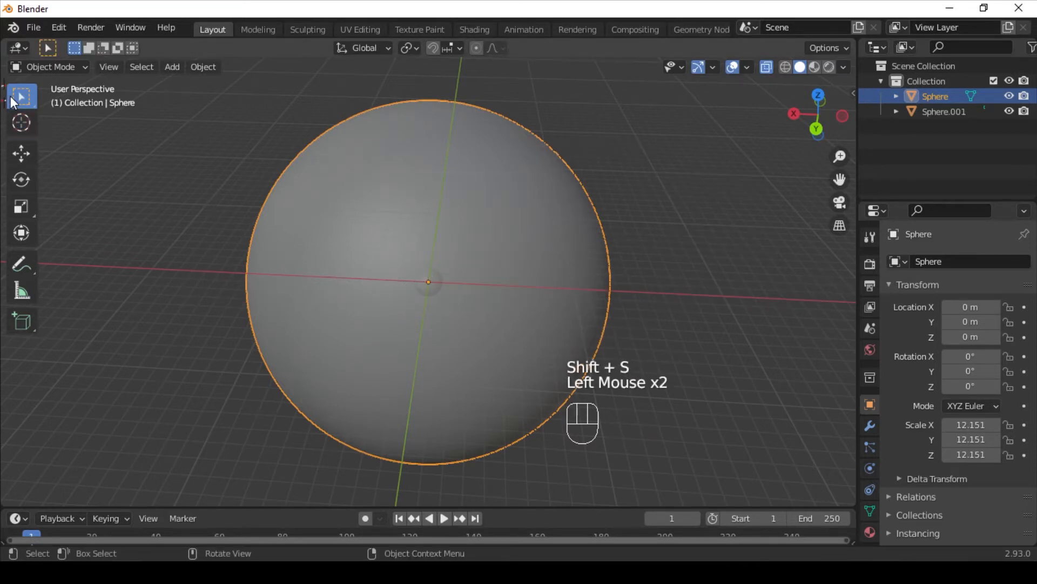
{"action": "key", "text": "shift+s"}
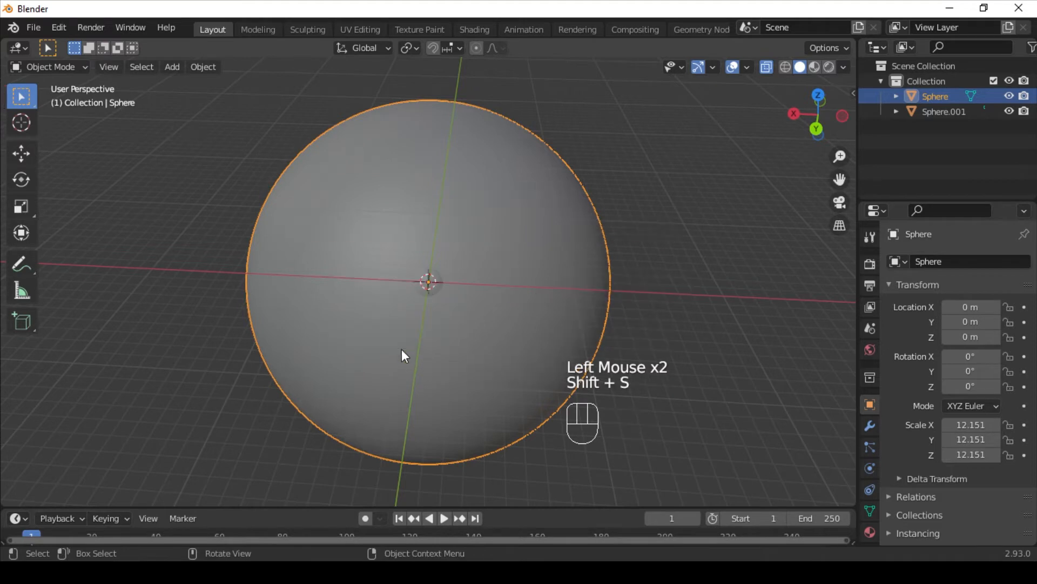
{"action": "left_click", "coordinate": [428, 292]}
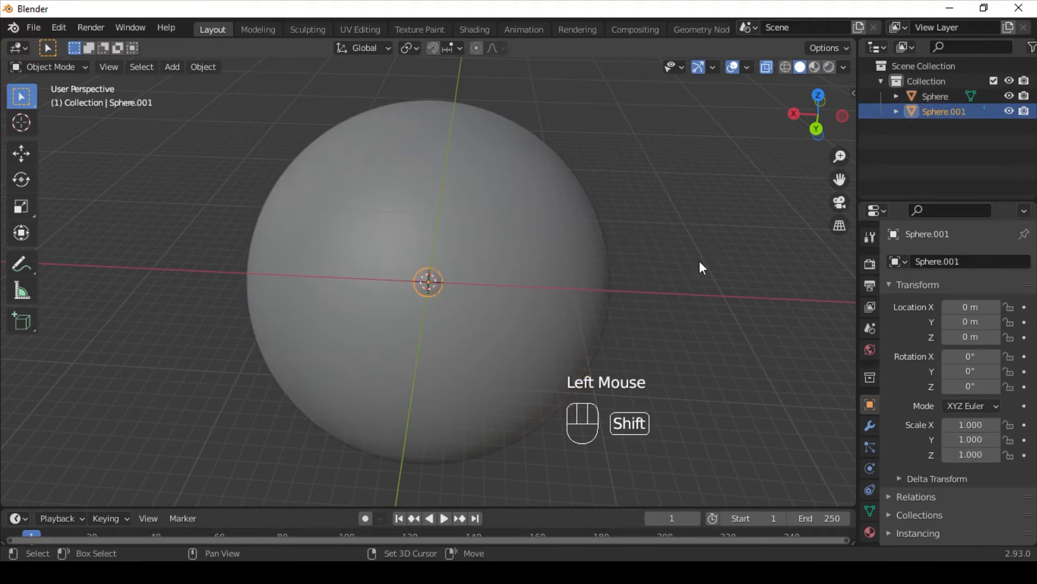
- Switch to the browser to examine the Wikipedia solar system picture among the image results, and return to Blender
{"action": "middle_click_drag", "start_coordinate": [699, 265], "coordinate": [403, 241], "text": "shift"}
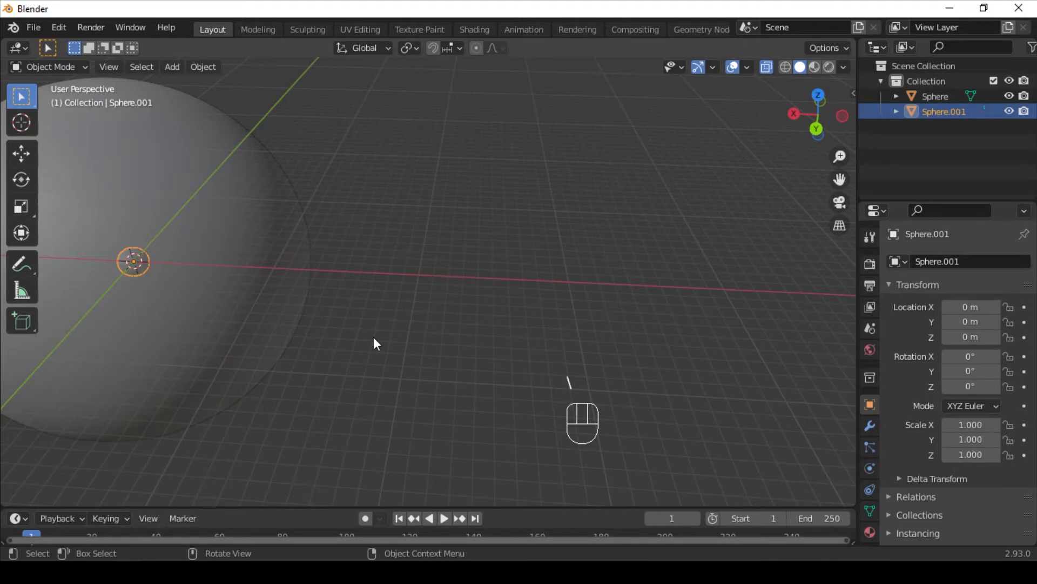
{"action": "scroll", "coordinate": [322, 358], "scroll_direction": "down", "scroll_amount": 1}
{"action": "middle_click_drag", "start_coordinate": [301, 245], "coordinate": [565, 257]}
{"action": "scroll", "coordinate": [433, 297], "scroll_direction": "down", "scroll_amount": 4}
{"action": "scroll", "coordinate": [378, 284], "scroll_direction": "up", "scroll_amount": 2}
{"action": "scroll", "coordinate": [502, 333], "scroll_direction": "up", "scroll_amount": 3}
{"action": "left_click", "coordinate": [60, 570]}
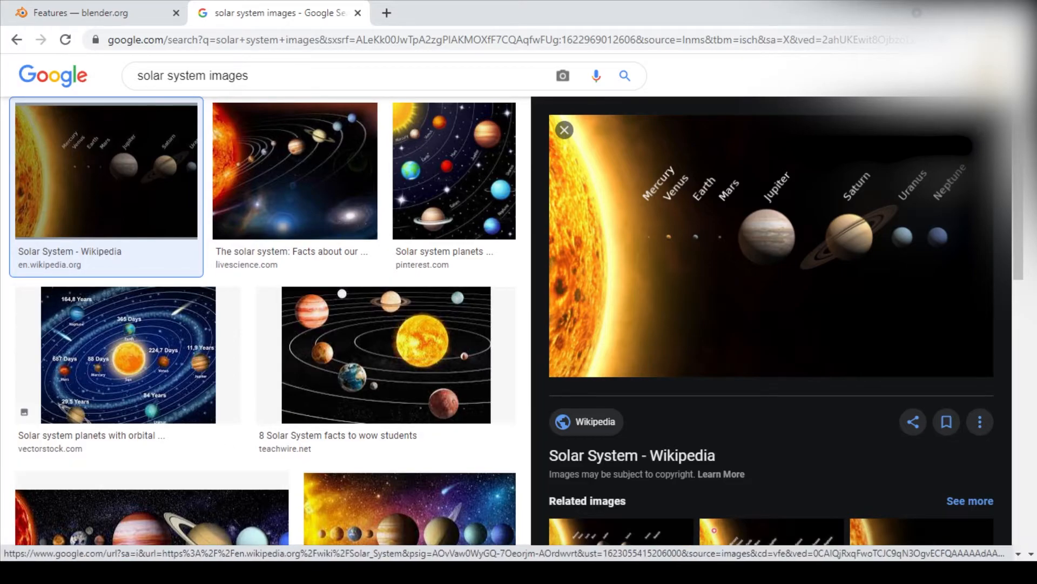
{"action": "left_click", "coordinate": [257, 437]}
- Move the small sphere along the X axis out of the large sphere, to about -20 m
{"action": "scroll", "coordinate": [429, 329], "scroll_direction": "up", "scroll_amount": 3}
{"action": "scroll", "coordinate": [427, 324], "scroll_direction": "down", "scroll_amount": 4}
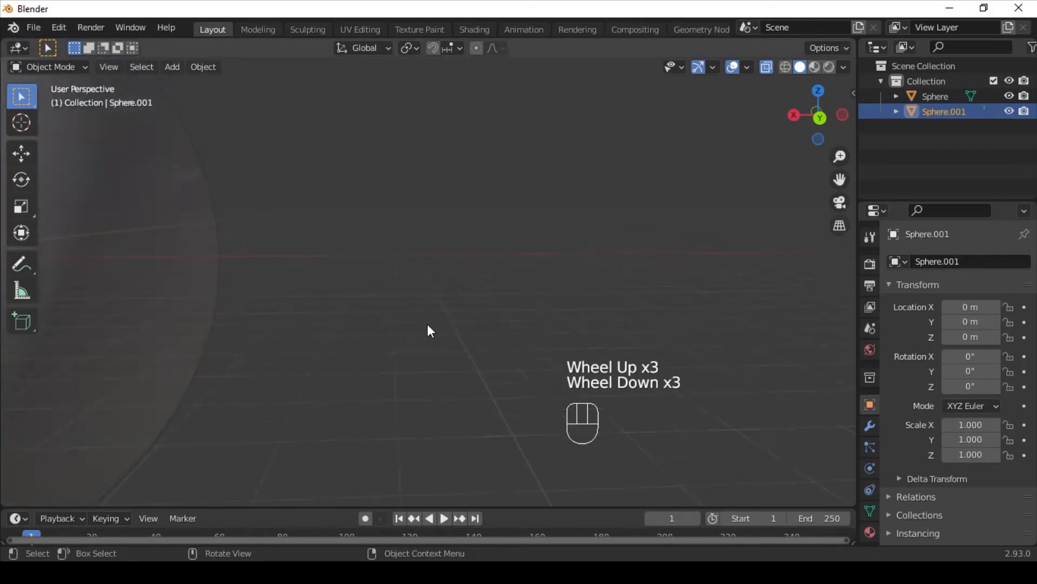
{"action": "mouse_move", "coordinate": [401, 289]}
{"action": "middle_mouse_down"}
{"action": "mouse_move", "coordinate": [394, 327]}
{"action": "mouse_move", "coordinate": [380, 312]}
{"action": "mouse_move", "coordinate": [395, 307]}
{"action": "middle_mouse_up"}
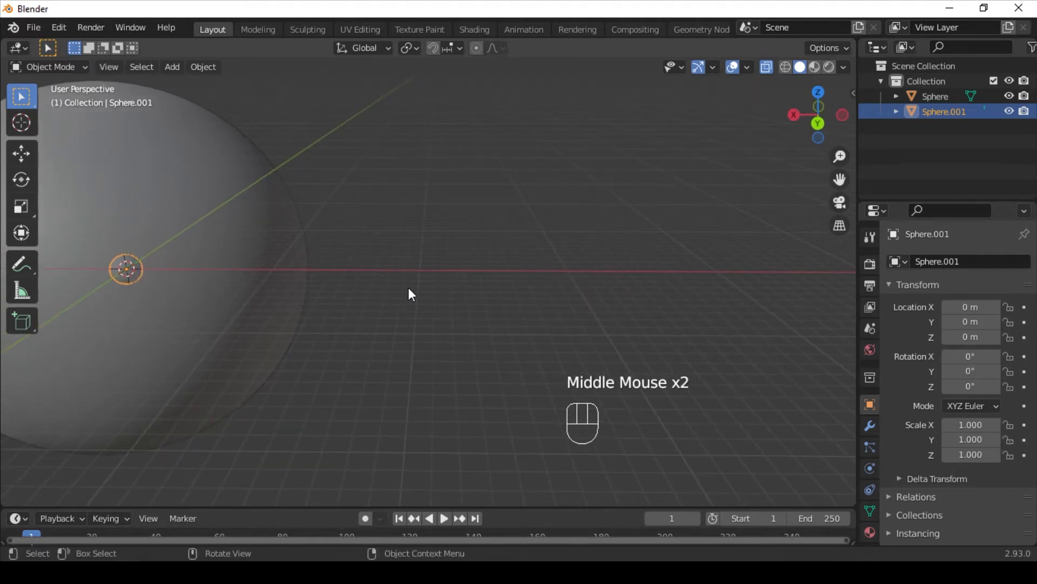
{"action": "key", "text": "g"}
{"action": "key", "text": "x"}
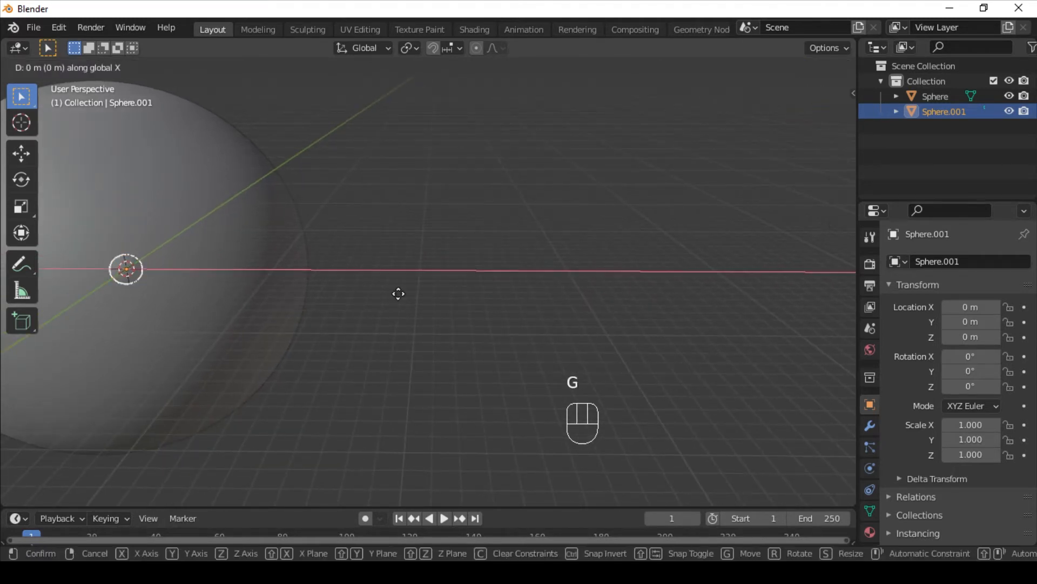
{"action": "left_click", "coordinate": [690, 325]}
- Change to the Back Orthographic view and scale the small sphere down to about 0.29
{"action": "middle_click_drag", "start_coordinate": [542, 248], "coordinate": [543, 181]}
{"action": "scroll", "coordinate": [512, 210], "scroll_direction": "up", "scroll_amount": 2}
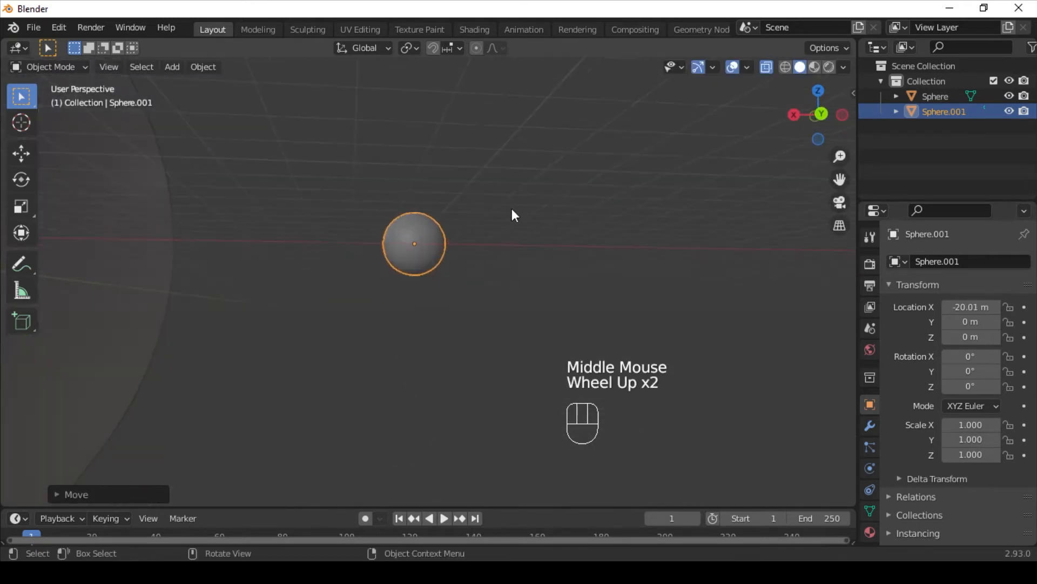
{"action": "left_click", "coordinate": [821, 114]}
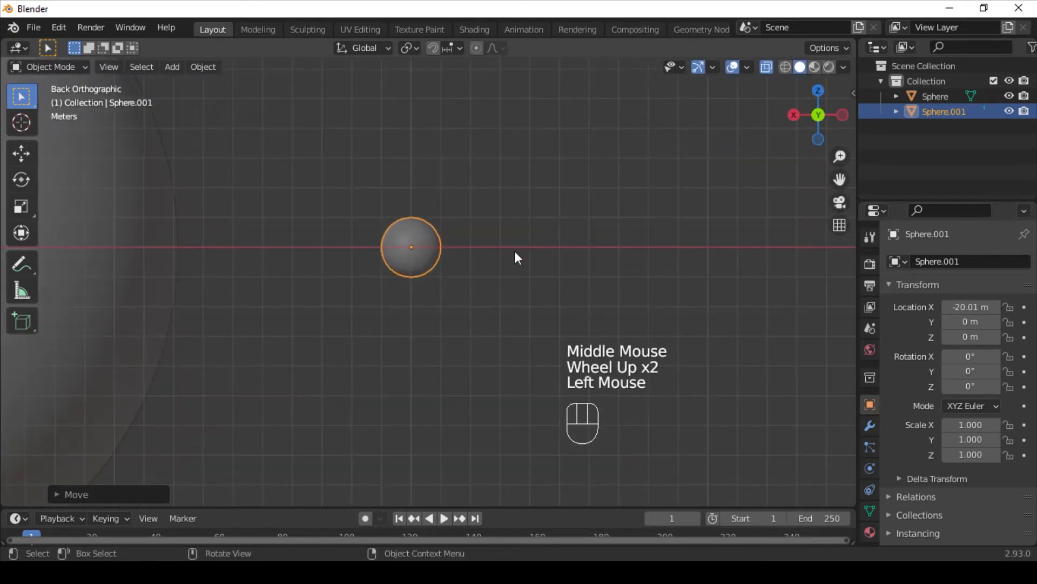
{"action": "middle_click_drag", "start_coordinate": [458, 236], "coordinate": [470, 276], "text": "shift"}
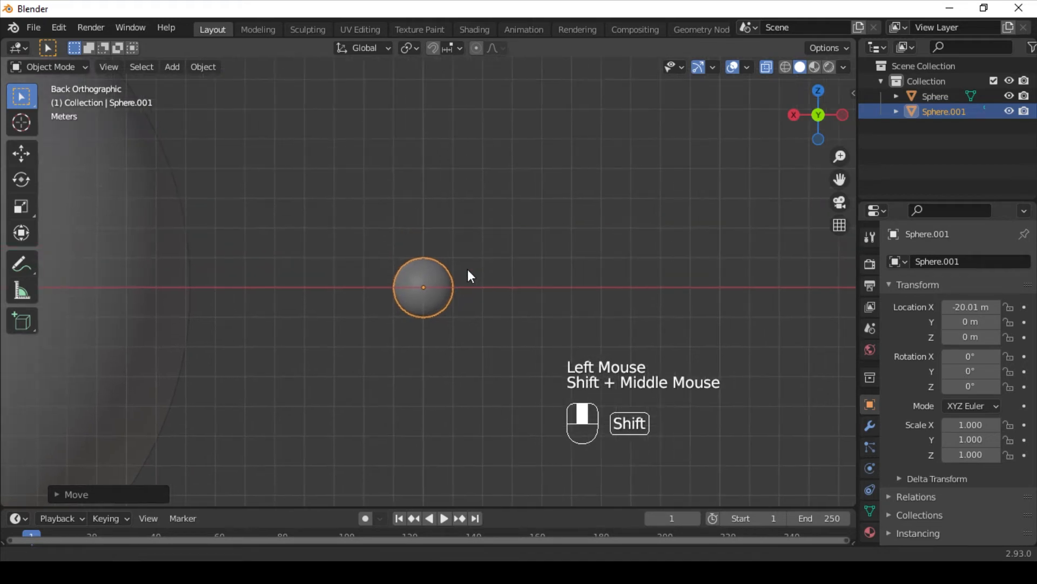
{"action": "scroll", "coordinate": [468, 275], "scroll_direction": "up", "scroll_amount": 2}
{"action": "scroll", "coordinate": [467, 269], "scroll_direction": "up", "scroll_amount": 1}
{"action": "scroll", "coordinate": [470, 264], "scroll_direction": "down", "scroll_amount": 7}
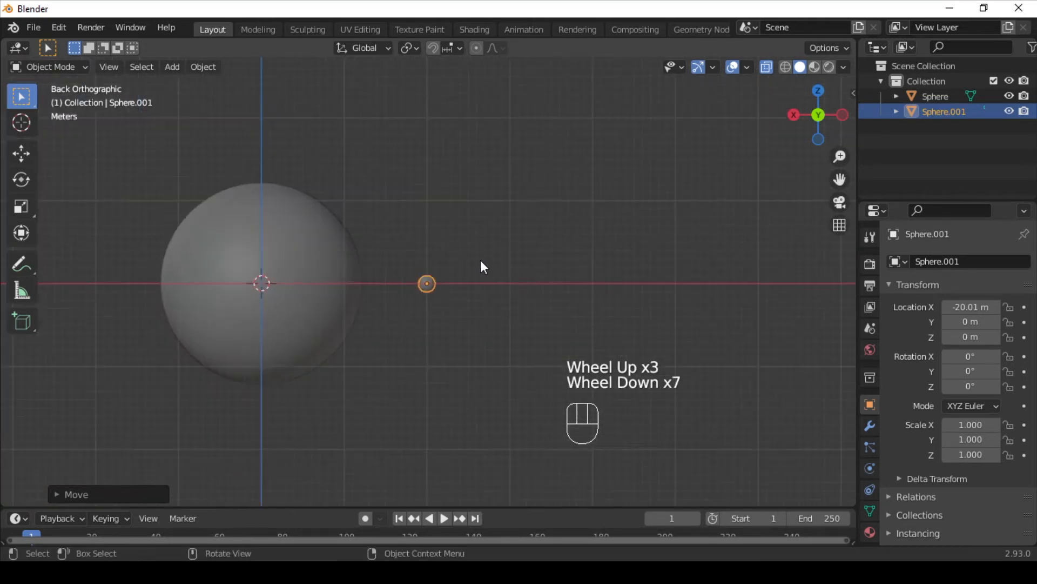
{"action": "key", "text": "s"}
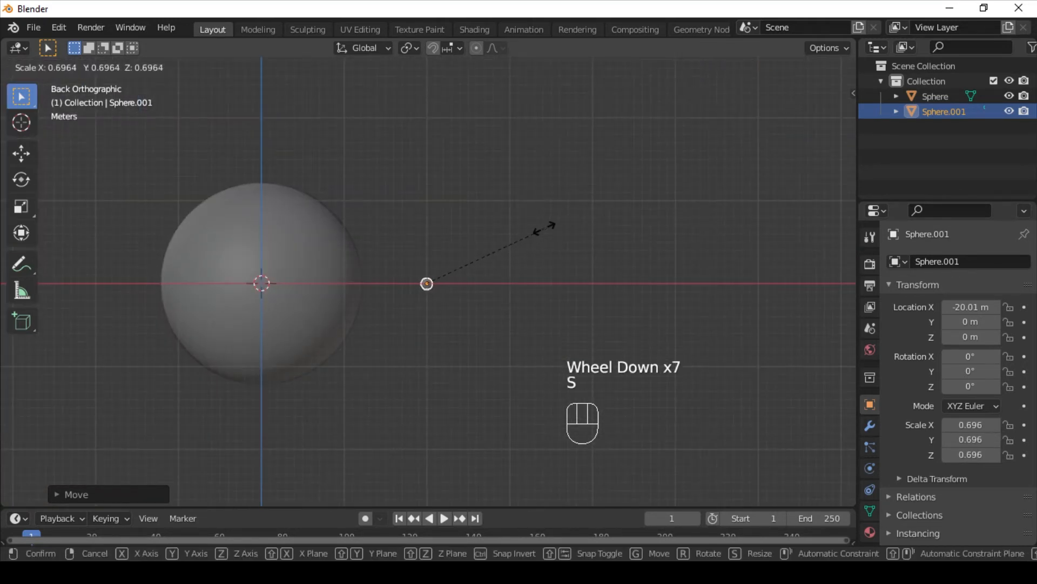
{"action": "left_click", "coordinate": [475, 268]}
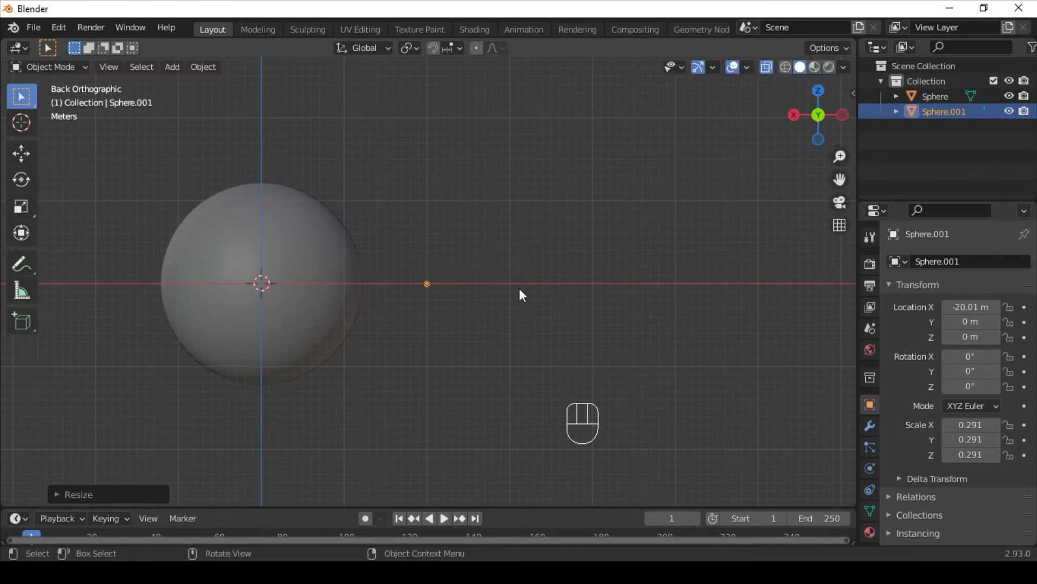
- Scale the small sphere down further to about 0.13 and compare its size with the large sphere
{"action": "scroll", "coordinate": [523, 296], "scroll_direction": "up", "scroll_amount": 4}
{"action": "scroll", "coordinate": [530, 287], "scroll_direction": "up", "scroll_amount": 3}
{"action": "key", "text": "s"}
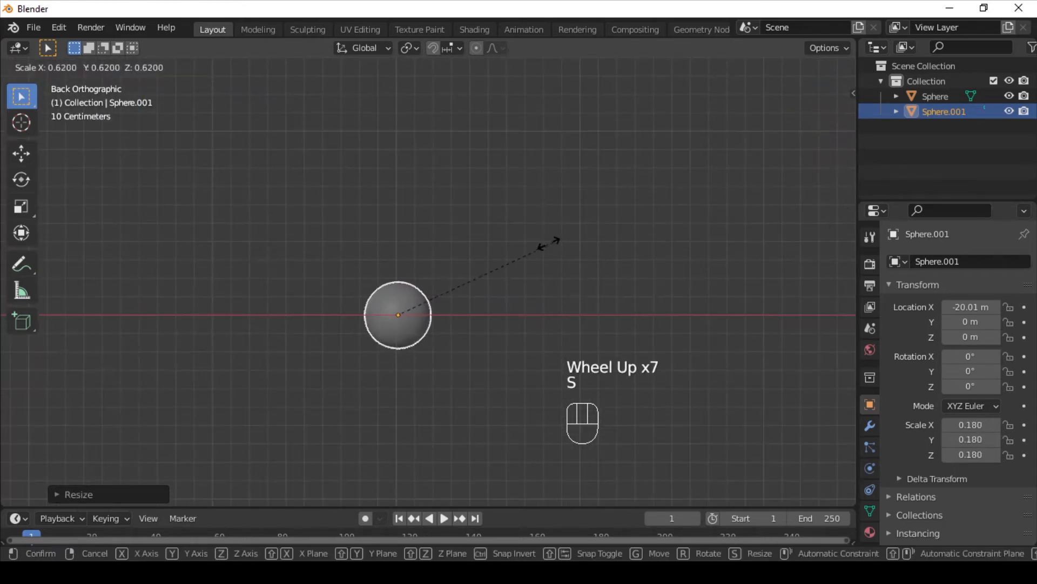
{"action": "left_click", "coordinate": [484, 318]}
{"action": "scroll", "coordinate": [484, 316], "scroll_direction": "down", "scroll_amount": 5}
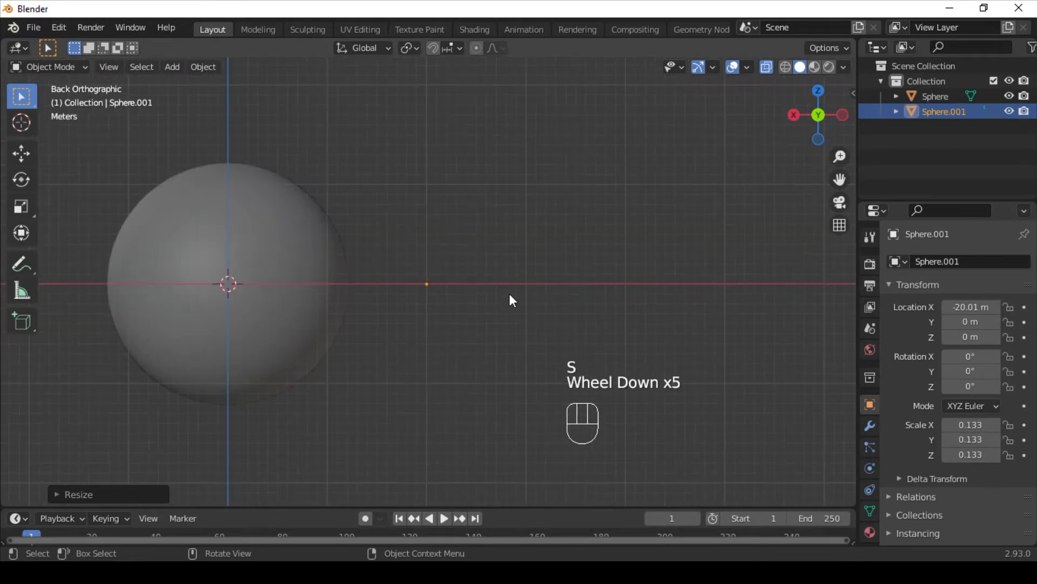
{"action": "scroll", "coordinate": [510, 295], "scroll_direction": "up", "scroll_amount": 6}
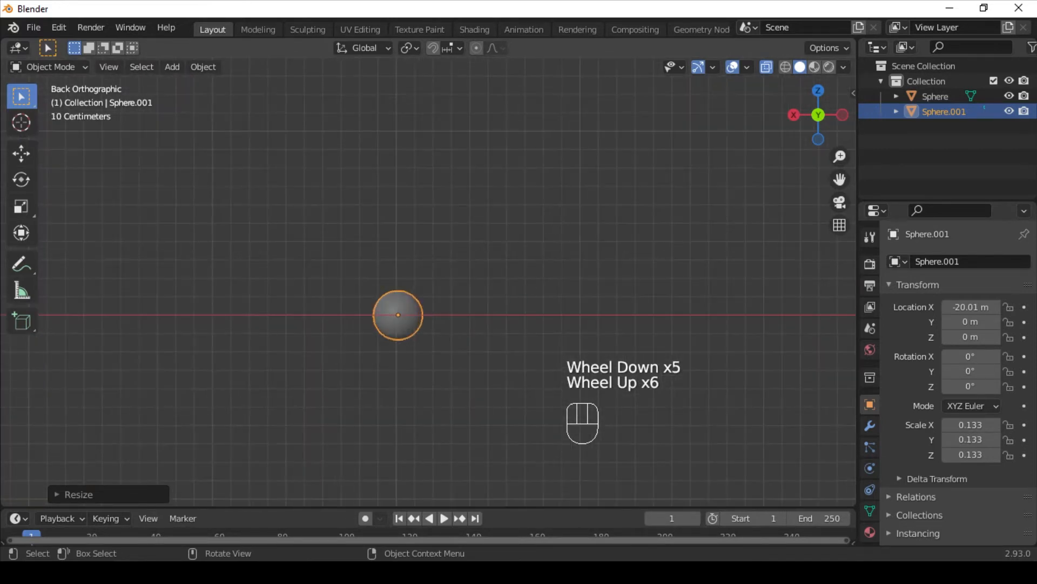
- Scale the small sphere down to about 0.087
{"action": "key", "text": "s"}
{"action": "left_click", "coordinate": [499, 251]}
{"action": "scroll", "coordinate": [474, 297], "scroll_direction": "down", "scroll_amount": 4}
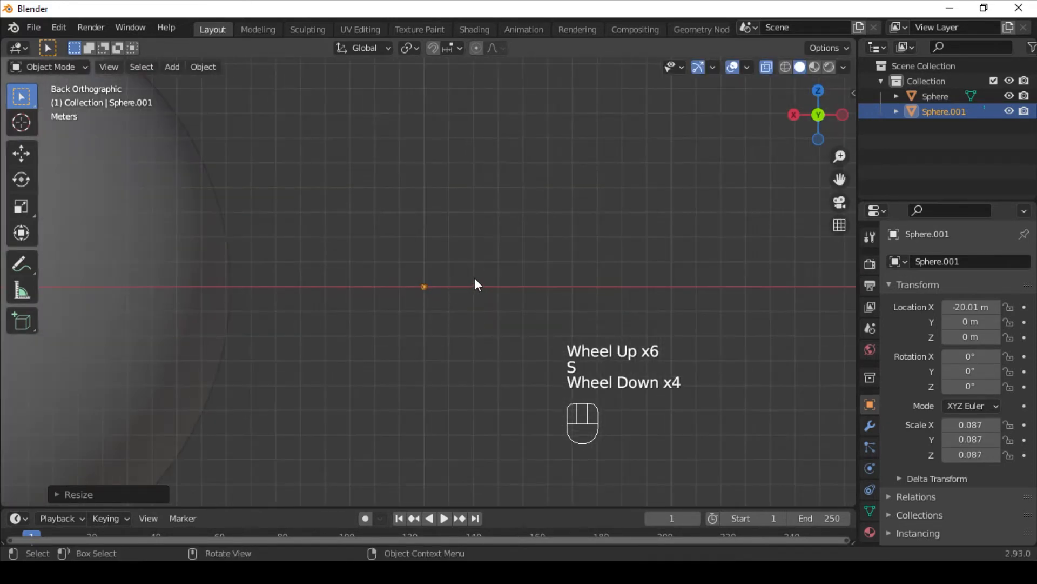
- Try moving the small sphere along the Y axis in the back view and in a perspective view
{"action": "key", "text": "g"}
{"action": "key", "text": "y"}
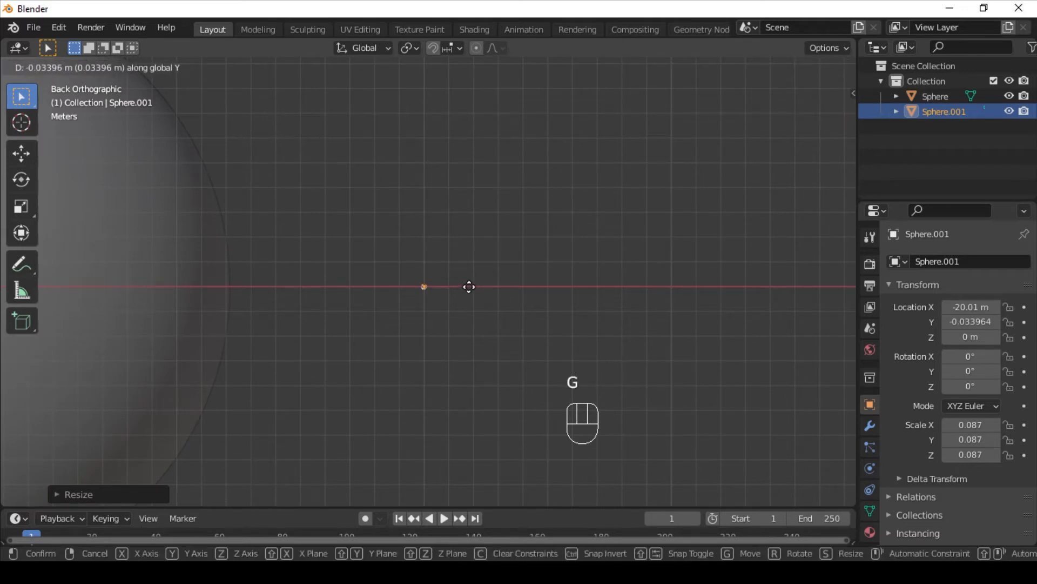
{"action": "right_click", "coordinate": [469, 286]}
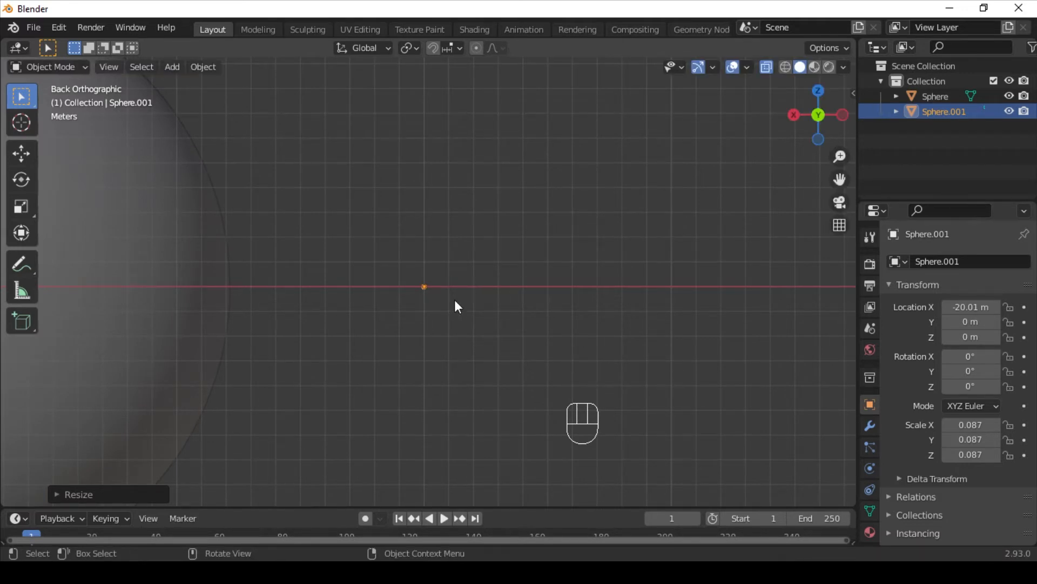
{"action": "mouse_move", "coordinate": [456, 303]}
{"action": "middle_mouse_down"}
{"action": "mouse_move", "coordinate": [398, 403]}
{"action": "mouse_move", "coordinate": [461, 297]}
{"action": "middle_mouse_up"}
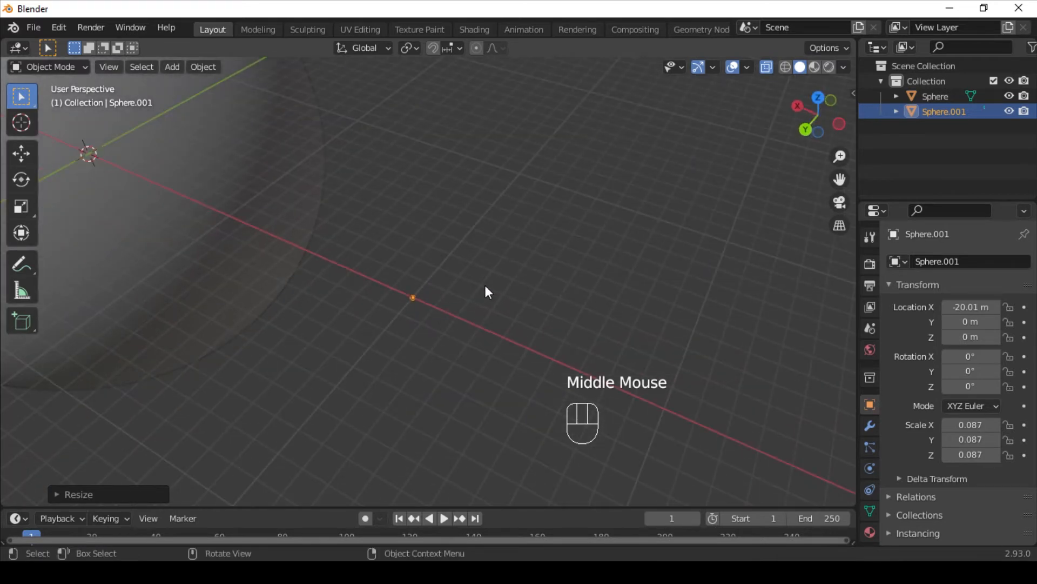
{"action": "key", "text": "g"}
{"action": "key", "text": "y"}
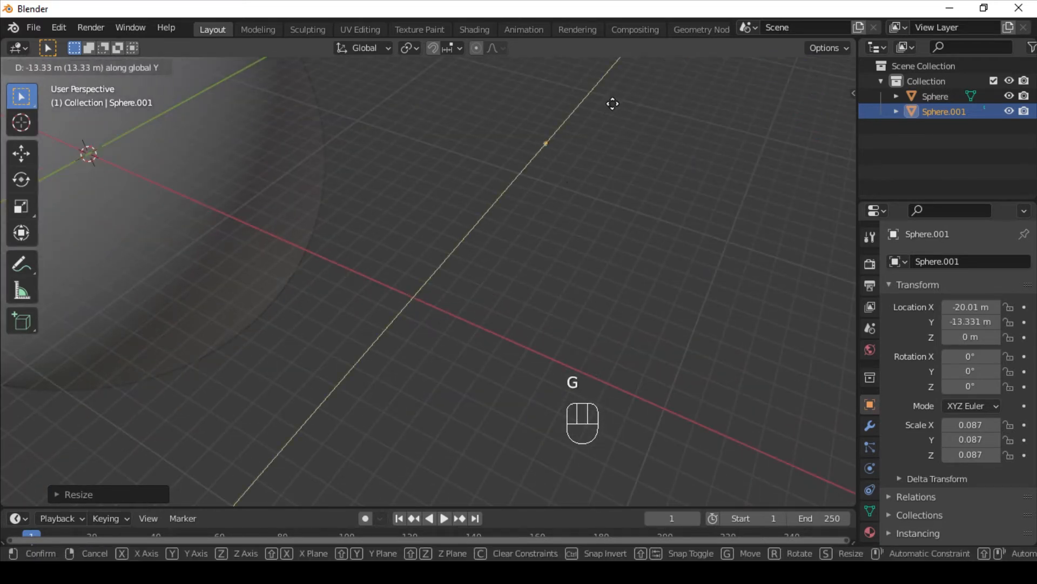
{"action": "right_click", "coordinate": [626, 113]}
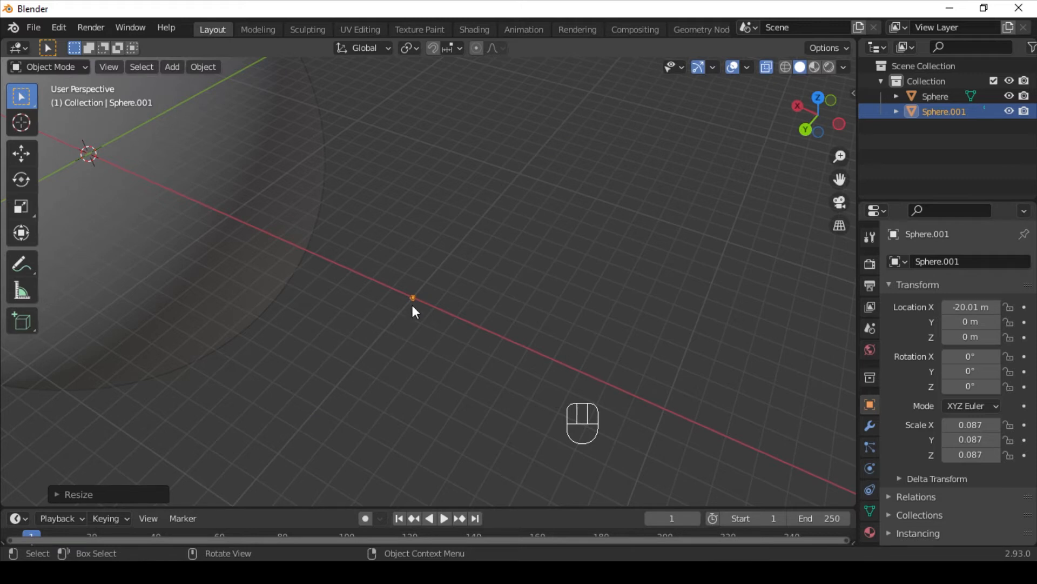
{"action": "left_click", "coordinate": [804, 129]}
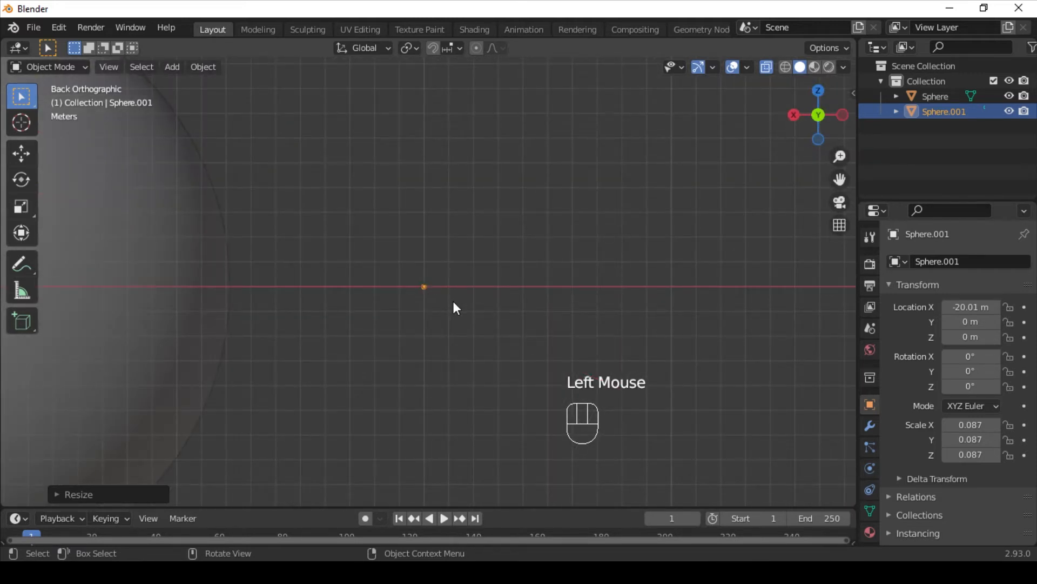
- Move the small sphere along the X axis closer to the large sphere, to about -15.9 m
{"action": "key", "text": "g"}
{"action": "key", "text": "x"}
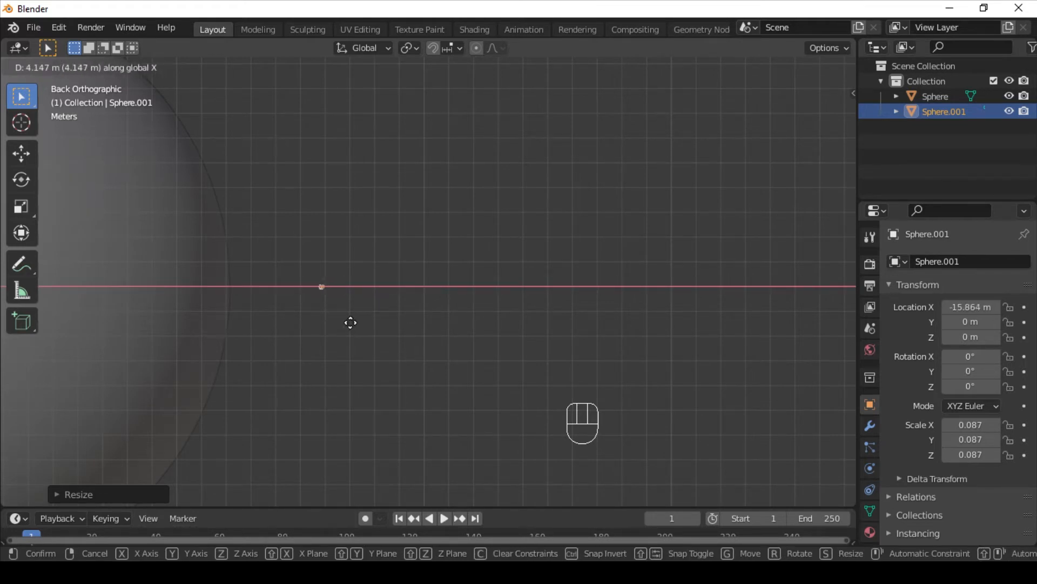
{"action": "left_click", "coordinate": [351, 324]}
- Compare the small sphere with the large one, check the solar system picture in the browser, and return to Blender
{"action": "scroll", "coordinate": [490, 315], "scroll_direction": "up", "scroll_amount": 3}
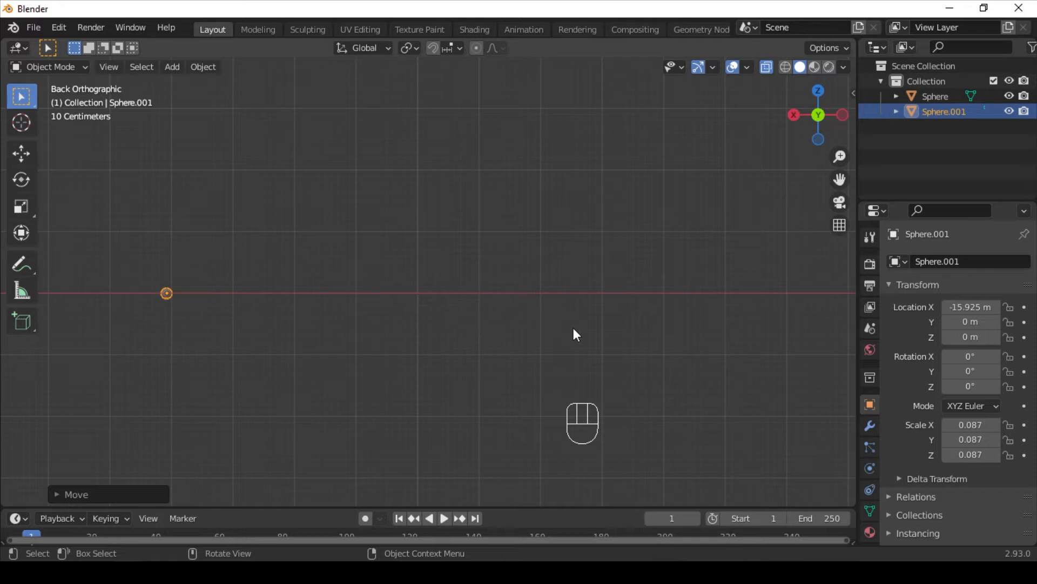
{"action": "key", "text": "KP_Decimal"}
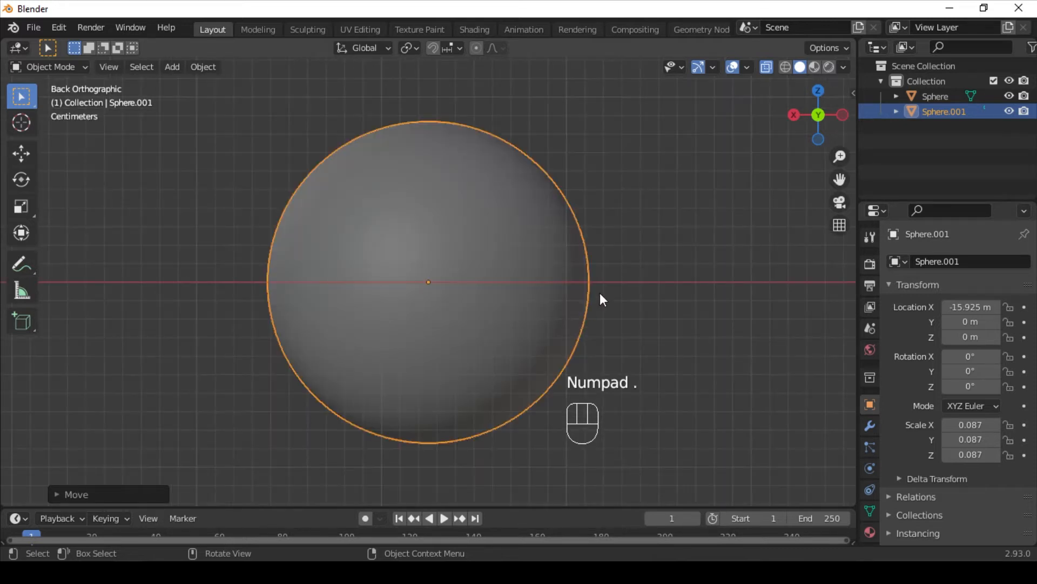
{"action": "scroll", "coordinate": [590, 317], "scroll_direction": "down", "scroll_amount": 4}
{"action": "scroll", "coordinate": [689, 238], "scroll_direction": "down", "scroll_amount": 7}
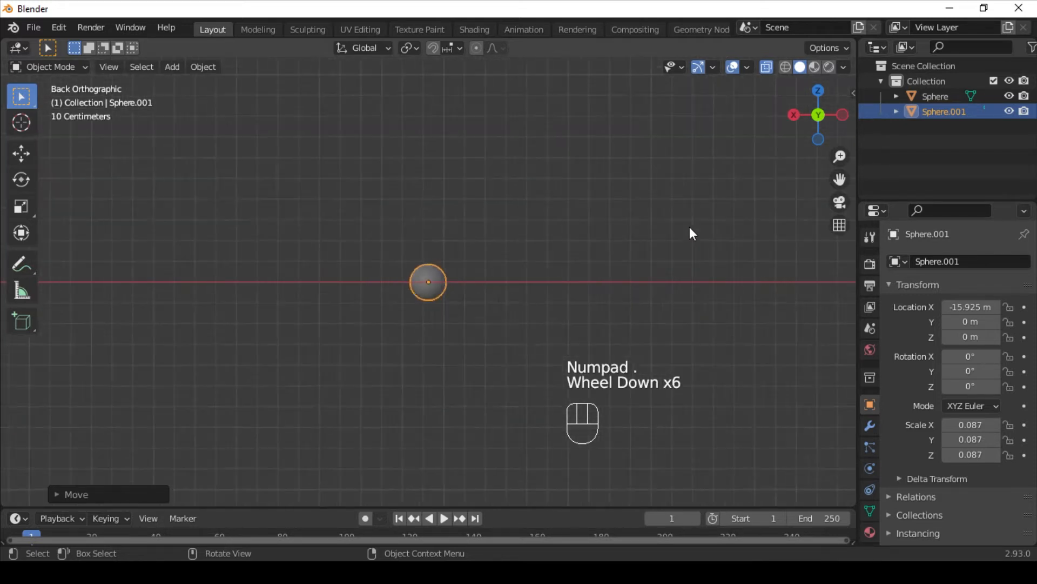
{"action": "scroll", "coordinate": [624, 261], "scroll_direction": "up", "scroll_amount": 2}
{"action": "scroll", "coordinate": [624, 261], "scroll_direction": "up", "scroll_amount": 10}
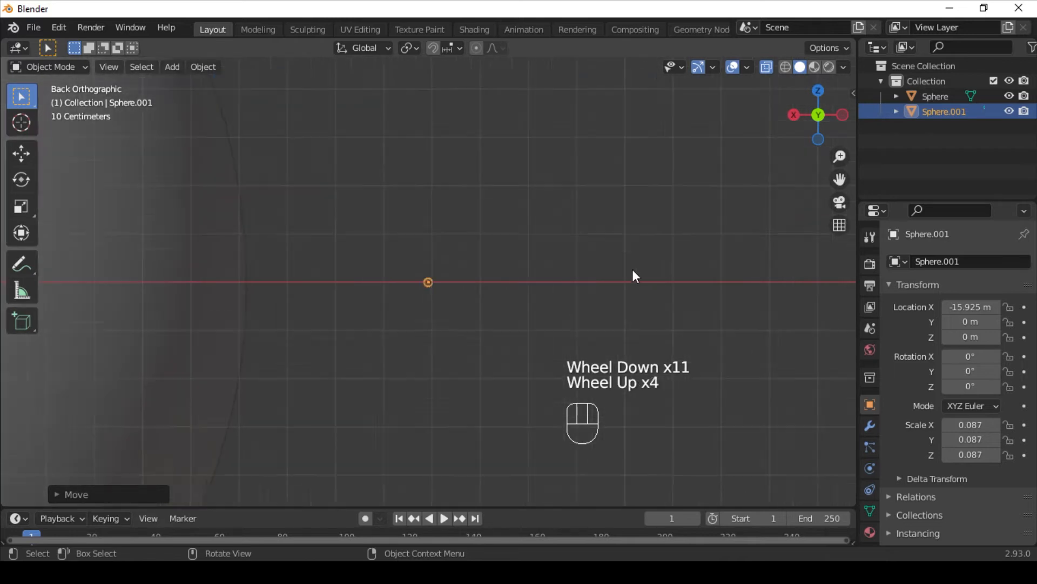
{"action": "scroll", "coordinate": [475, 270], "scroll_direction": "down", "scroll_amount": 2}
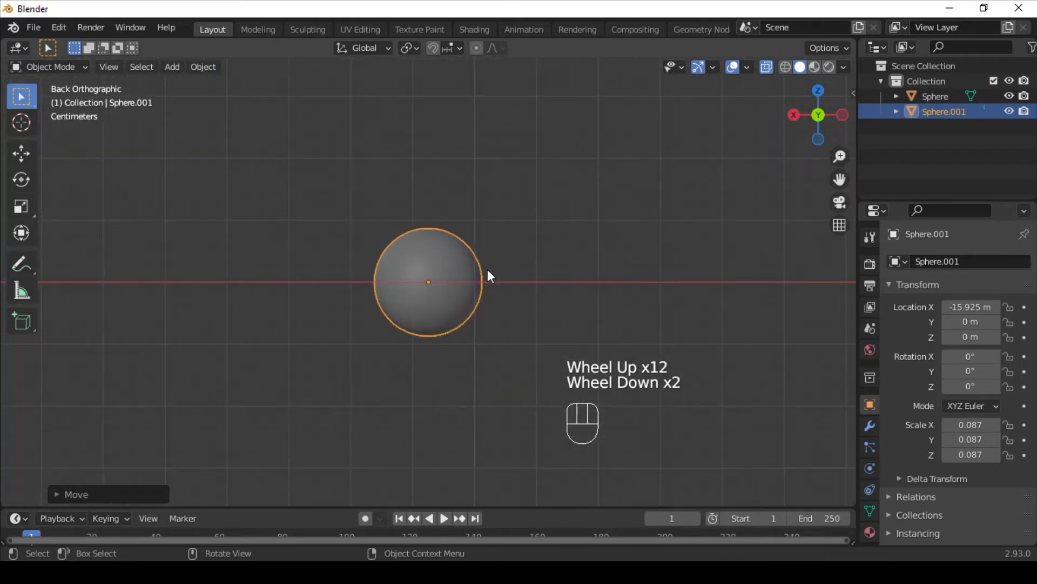
{"action": "key", "text": "alt+Tab"}
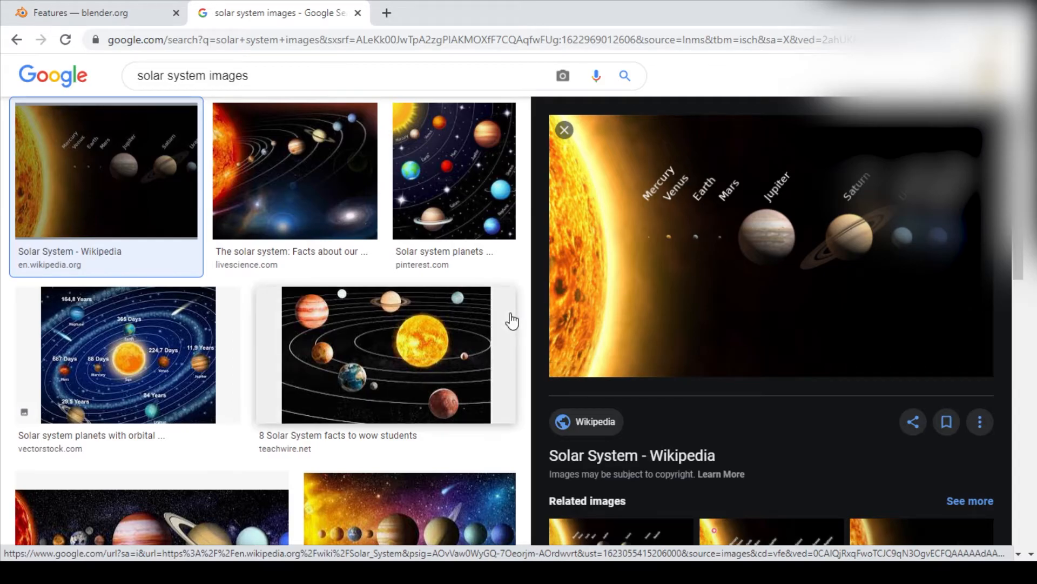
{"action": "key", "text": "alt+Tab"}
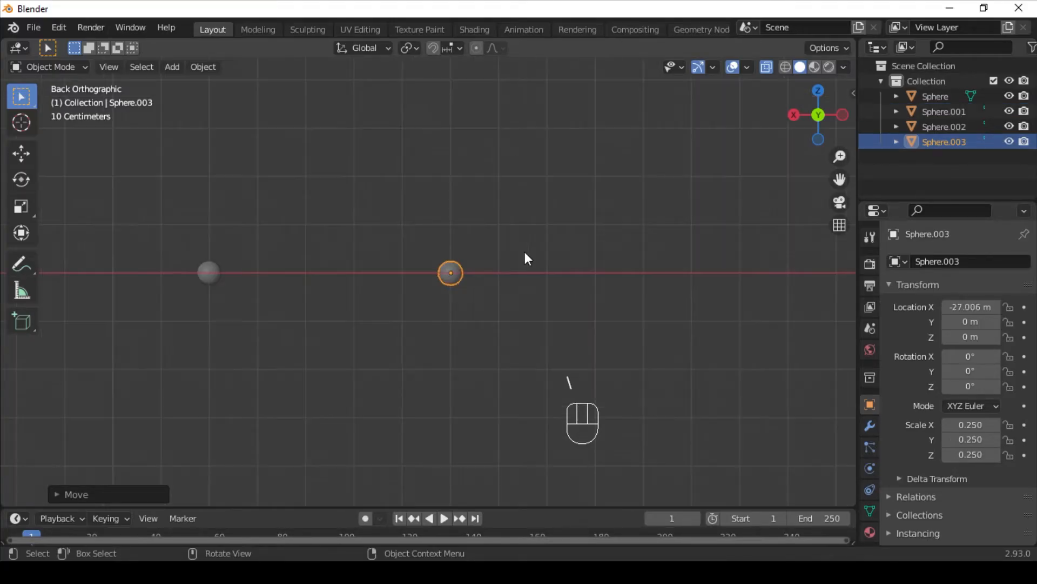
- Duplicate the sphere at X -27 m, place the copy beside it at about -27.8 m, and scale it down to about 0.088
{"action": "scroll", "coordinate": [526, 257], "scroll_direction": "up", "scroll_amount": 3}
{"action": "scroll", "coordinate": [526, 257], "scroll_direction": "down", "scroll_amount": 3}
{"action": "middle_click_drag", "start_coordinate": [526, 257], "coordinate": [535, 272], "text": "shift"}
{"action": "key", "text": "shift+d"}
{"action": "key", "text": "s"}
{"action": "left_click", "coordinate": [542, 266]}
{"action": "scroll", "coordinate": [542, 267], "scroll_direction": "down", "scroll_amount": 4}
{"action": "scroll", "coordinate": [542, 266], "scroll_direction": "up", "scroll_amount": 3}
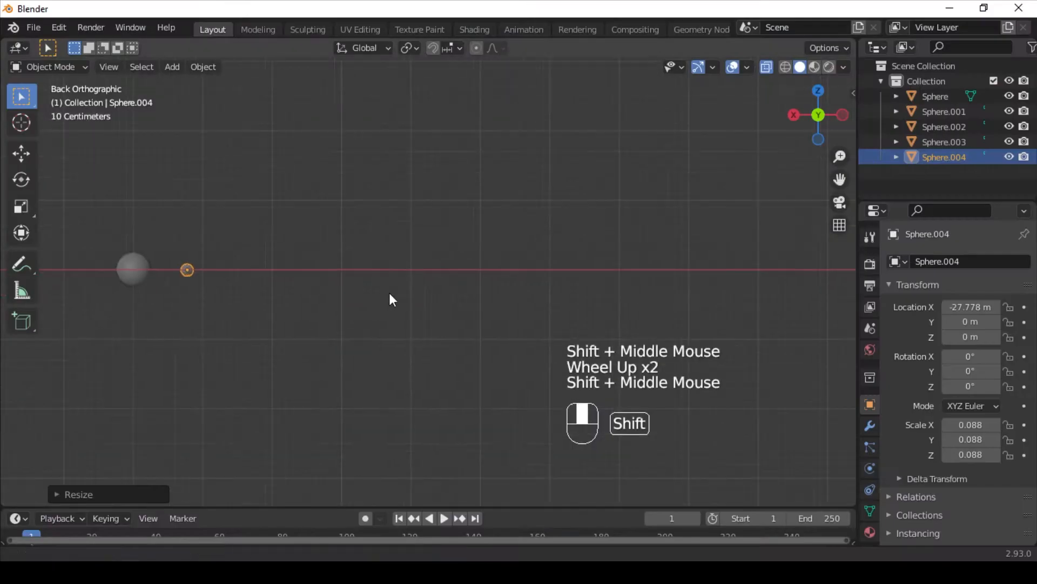
- Duplicate the tiny sphere along the X axis to about -32 m and scale the copy up to about 0.13
{"action": "key", "text": "shift+d"}
{"action": "key", "text": "x"}
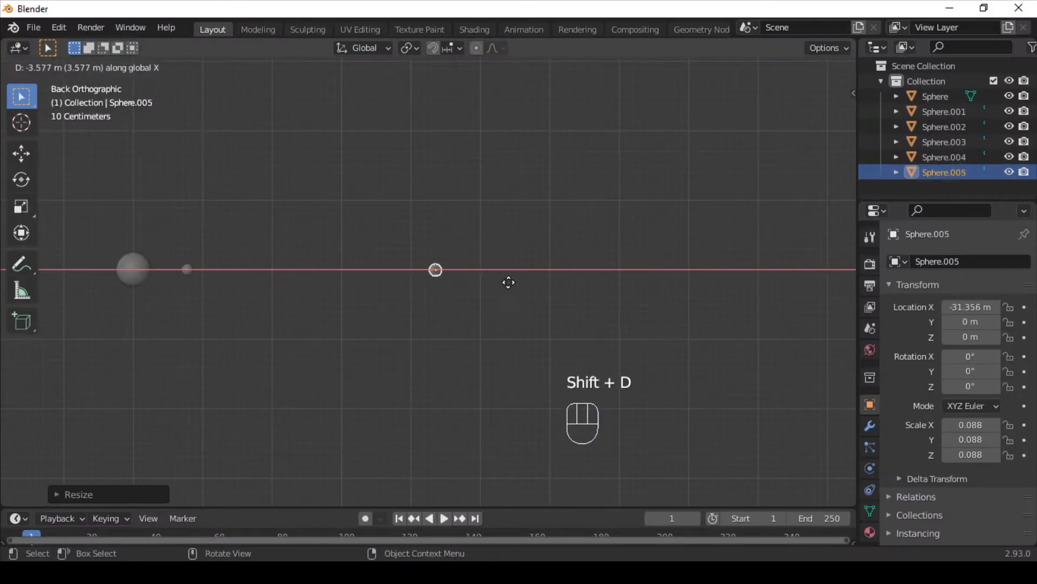
{"action": "left_click", "coordinate": [551, 282]}
{"action": "middle_click_drag", "start_coordinate": [551, 283], "coordinate": [470, 282], "text": "shift"}
{"action": "key", "text": "s"}
{"action": "left_click", "coordinate": [588, 201]}
- Select the large sun sphere and scale it up to about 21.06
{"action": "scroll", "coordinate": [587, 201], "scroll_direction": "down", "scroll_amount": 3}
{"action": "scroll", "coordinate": [588, 201], "scroll_direction": "up", "scroll_amount": 2}
{"action": "scroll", "coordinate": [488, 239], "scroll_direction": "down", "scroll_amount": 6}
{"action": "middle_click_drag", "start_coordinate": [217, 268], "coordinate": [469, 245], "text": "shift"}
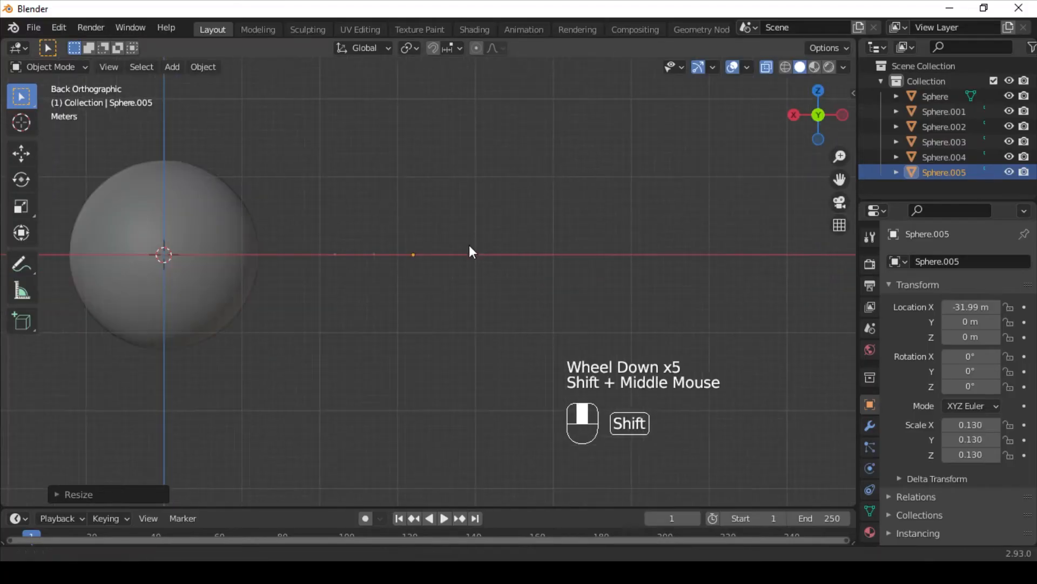
{"action": "left_click", "coordinate": [217, 254]}
{"action": "key", "text": "s"}
{"action": "left_click", "coordinate": [550, 281]}
- Move the enlarged sun along the X axis away from the planets, to about 19.5 m
{"action": "key", "text": "g"}
{"action": "key", "text": "x"}
{"action": "left_click", "coordinate": [499, 282]}
{"action": "scroll", "coordinate": [458, 284], "scroll_direction": "up", "scroll_amount": 8}
{"action": "scroll", "coordinate": [455, 283], "scroll_direction": "down", "scroll_amount": 6}
{"action": "scroll", "coordinate": [455, 281], "scroll_direction": "up", "scroll_amount": 10}
{"action": "scroll", "coordinate": [416, 272], "scroll_direction": "down", "scroll_amount": 12}
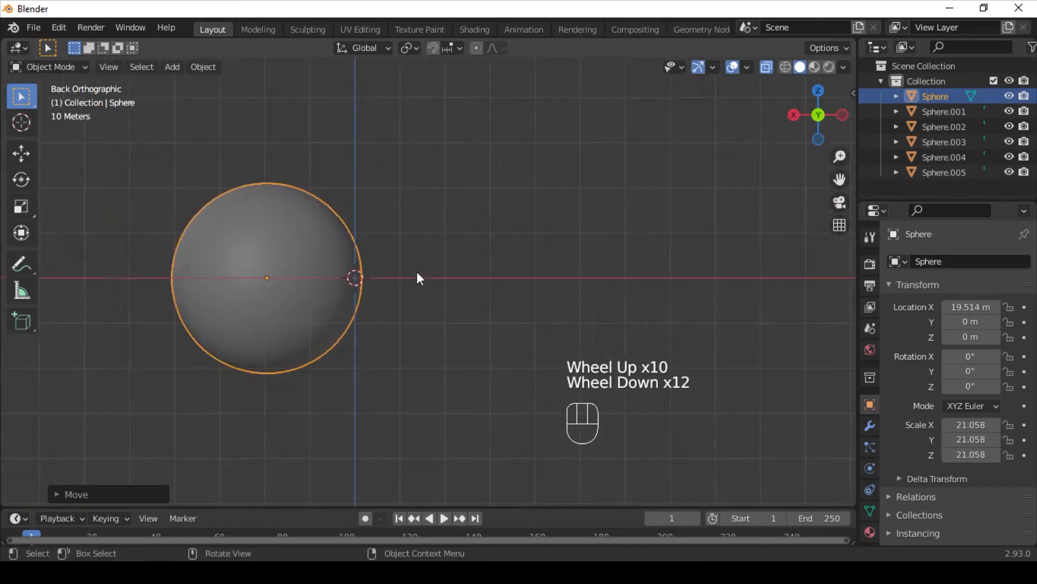
- Duplicate the outermost small planet at X -32 m and place the copy at about -50 m on the X axis
{"action": "scroll", "coordinate": [416, 272], "scroll_direction": "up", "scroll_amount": 19}
{"action": "scroll", "coordinate": [416, 272], "scroll_direction": "down", "scroll_amount": 1, "text": "shift"}
{"action": "middle_click_drag", "start_coordinate": [417, 272], "coordinate": [787, 255], "text": "shift"}
{"action": "scroll", "coordinate": [787, 254], "scroll_direction": "down", "scroll_amount": 5}
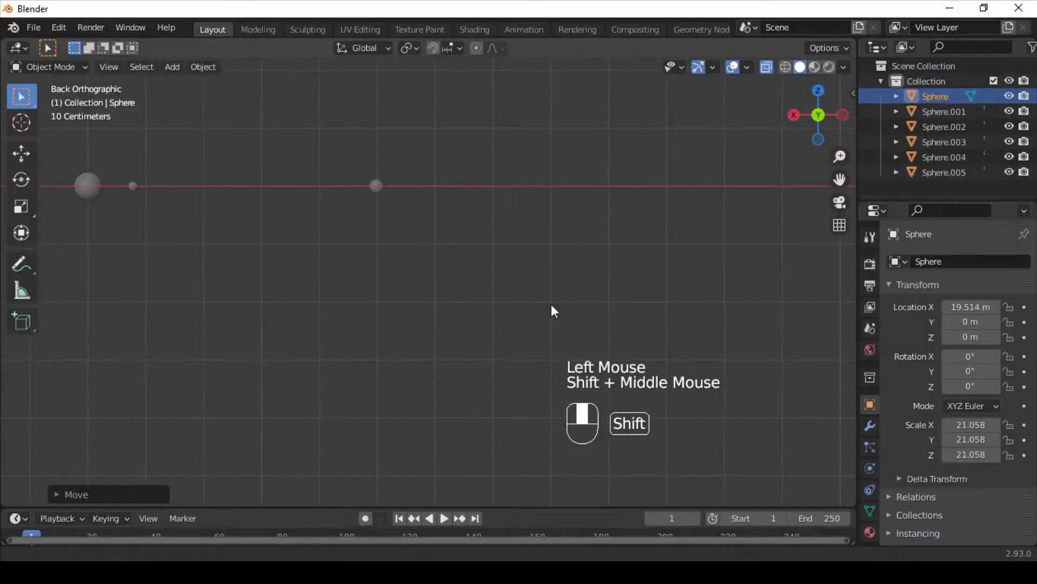
{"action": "left_click", "coordinate": [376, 183]}
{"action": "scroll", "coordinate": [487, 234], "scroll_direction": "down", "scroll_amount": 2}
{"action": "key", "text": "shift+d"}
{"action": "left_click", "coordinate": [700, 268]}
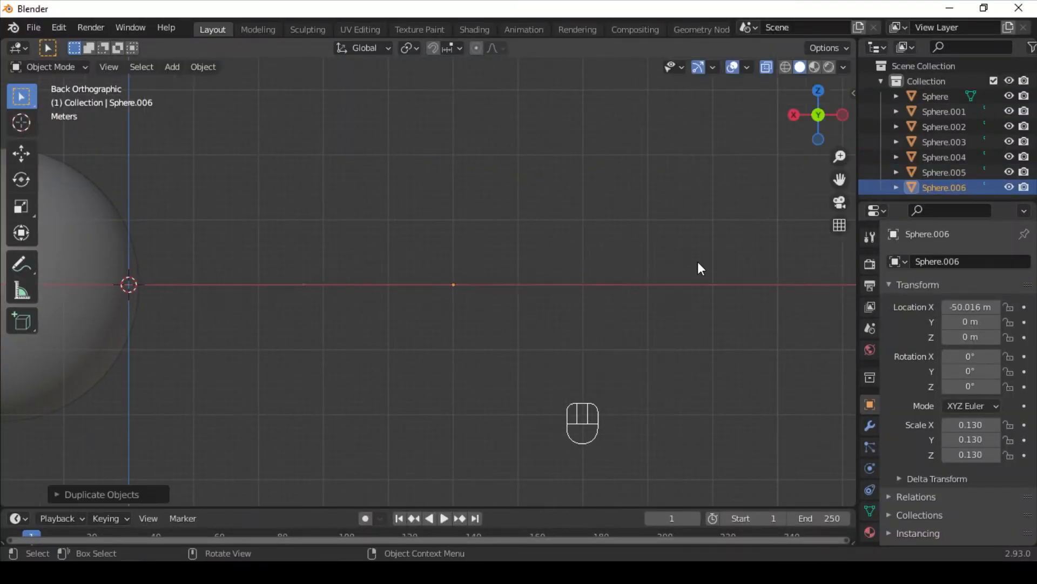
- Scale the new sphere up to about 5.03 and move it to about -41 m on the X axis
{"action": "key", "text": "s"}
{"action": "left_click", "coordinate": [810, 454]}
{"action": "scroll", "coordinate": [498, 336], "scroll_direction": "up", "scroll_amount": 6}
{"action": "scroll", "coordinate": [497, 336], "scroll_direction": "down", "scroll_amount": 6}
{"action": "key", "text": "g"}
{"action": "left_click", "coordinate": [622, 294]}
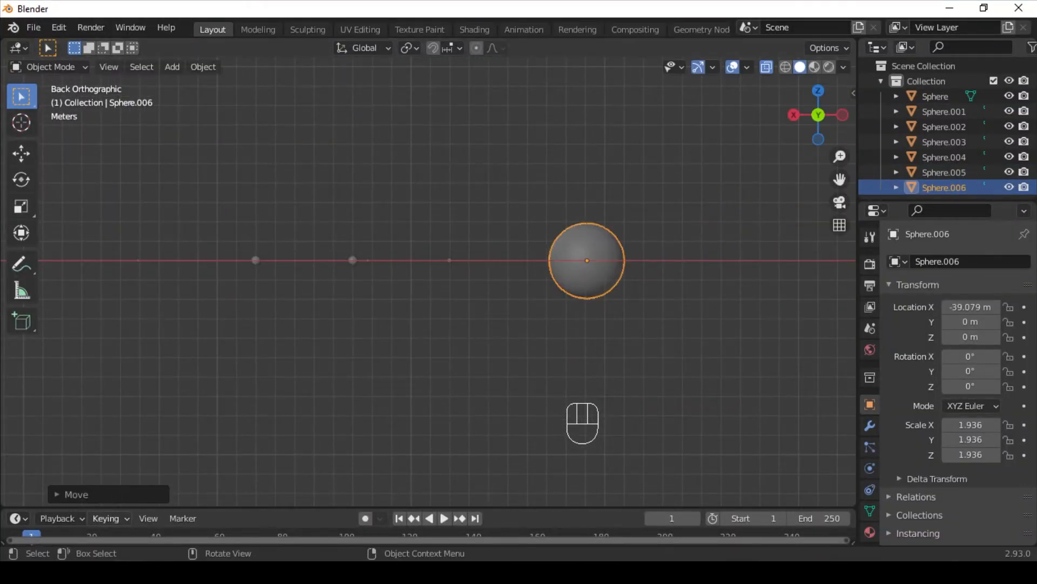
{"action": "key", "text": "s"}
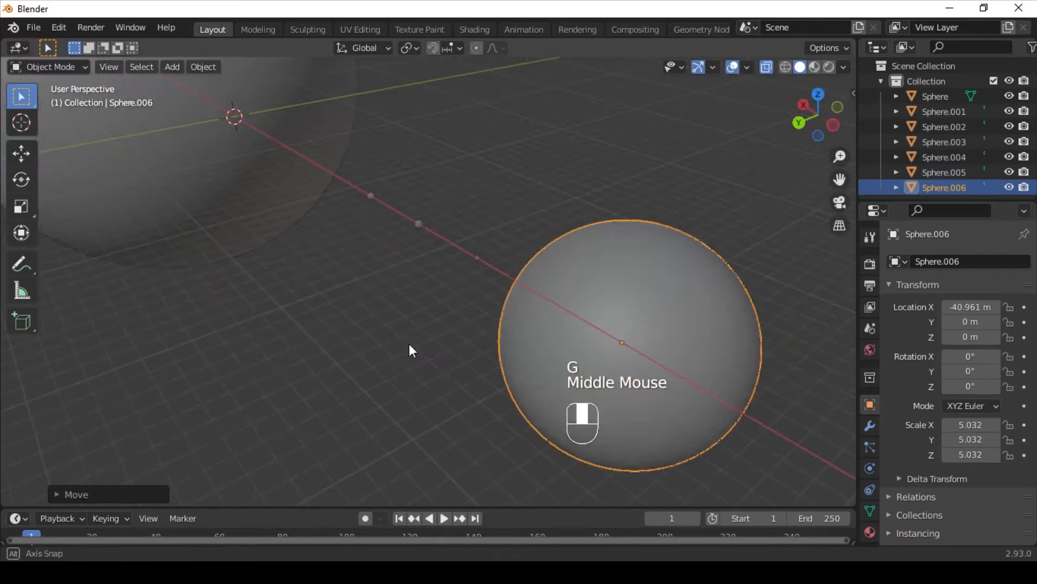
{"action": "key", "text": "KP_Decimal"}
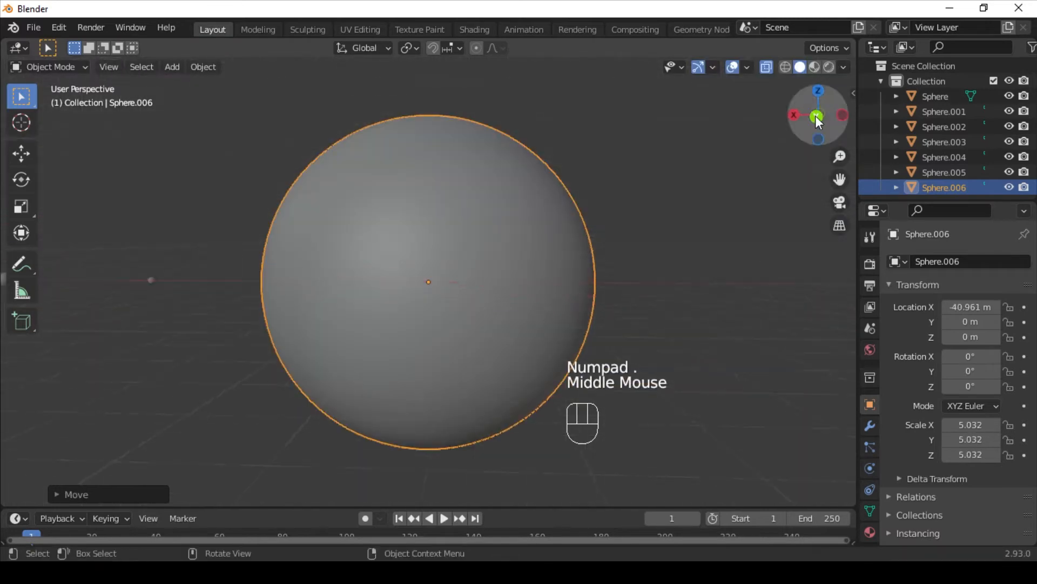
- In the Back Orthographic view, duplicate the biggest planet to about -60.2 m on the X axis and scale the copy to about 4.18
{"action": "key", "text": "ctrl+KP_1"}
{"action": "key", "text": "shift+d"}
{"action": "left_click", "coordinate": [564, 284]}
{"action": "key", "text": "KP_Decimal"}
{"action": "scroll", "coordinate": [562, 279], "scroll_direction": "down", "scroll_amount": 1}
{"action": "scroll", "coordinate": [562, 280], "scroll_direction": "down", "scroll_amount": 3}
{"action": "key", "text": "s"}
{"action": "left_click", "coordinate": [590, 248]}
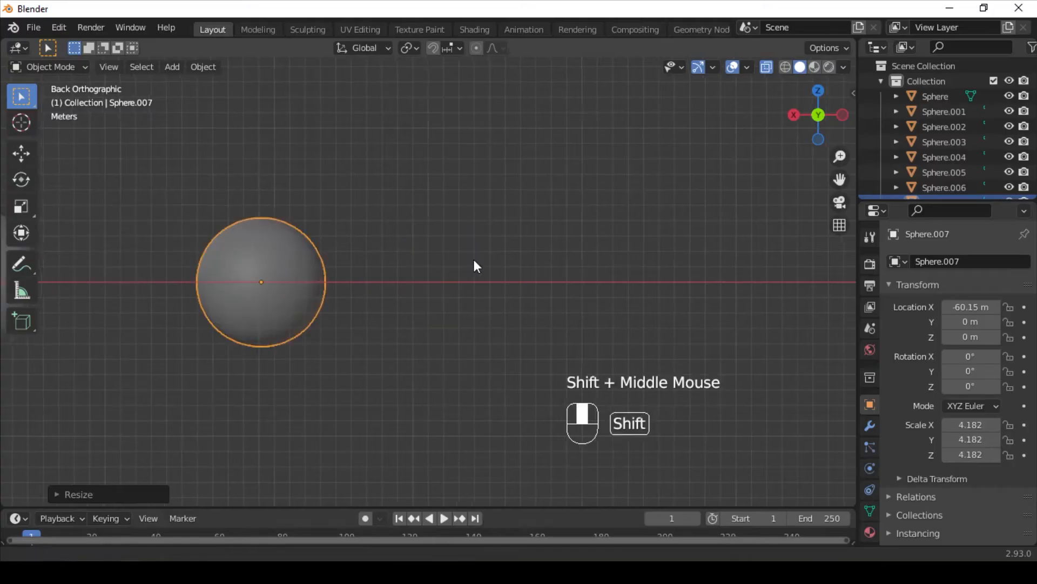
- Duplicate the second big planet to about -77.3 m on the X axis and scale the copy down to about 2.68
{"action": "middle_click_drag", "start_coordinate": [475, 266], "coordinate": [525, 256], "text": "shift"}
{"action": "scroll", "coordinate": [514, 144], "scroll_direction": "down", "scroll_amount": 3}
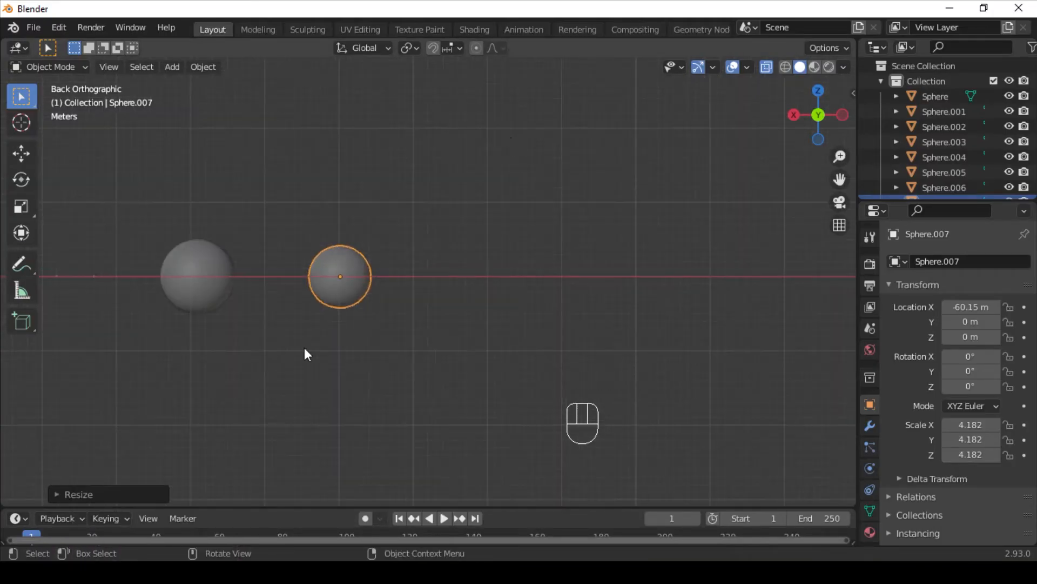
{"action": "scroll", "coordinate": [324, 335], "scroll_direction": "up", "scroll_amount": 3}
{"action": "scroll", "coordinate": [367, 303], "scroll_direction": "down", "scroll_amount": 2}
{"action": "scroll", "coordinate": [421, 259], "scroll_direction": "up", "scroll_amount": 7}
{"action": "scroll", "coordinate": [465, 227], "scroll_direction": "down", "scroll_amount": 2}
{"action": "key", "text": "shift+d"}
{"action": "left_click", "coordinate": [621, 273]}
{"action": "key", "text": "s"}
{"action": "left_click", "coordinate": [598, 295]}
- Duplicate the third big planet to about -94.5 m on the X axis and scale the copy down to about 2.23
{"action": "middle_click_drag", "start_coordinate": [612, 295], "coordinate": [478, 294], "text": "shift"}
{"action": "key", "text": "shift+d"}
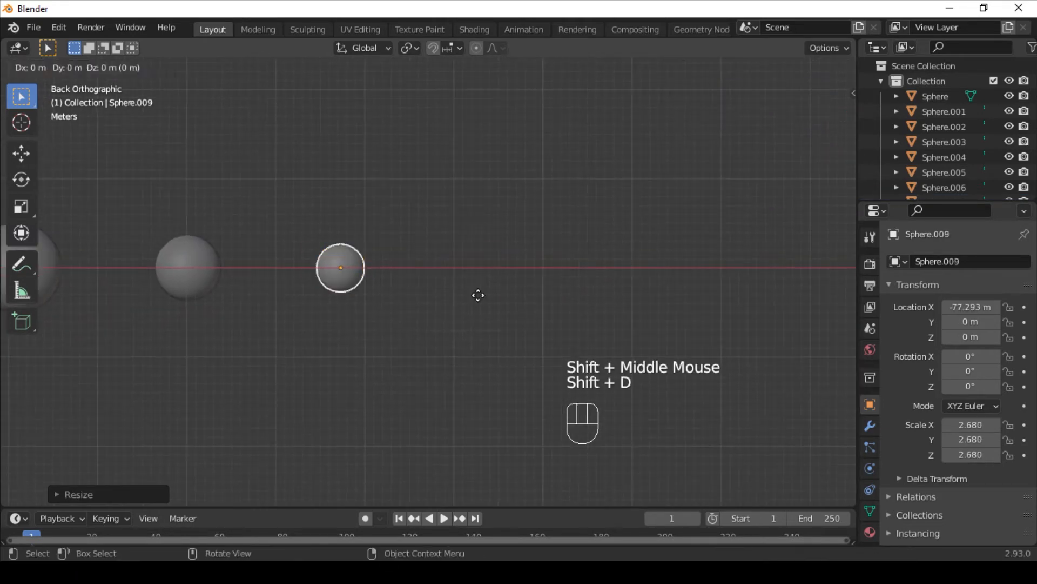
{"action": "left_click", "coordinate": [631, 295]}
{"action": "key", "text": "s"}
{"action": "left_click", "coordinate": [518, 373]}
- Examine the sun and the whole row of planets in back and perspective views, and select the second big planet
{"action": "scroll", "coordinate": [229, 387], "scroll_direction": "down", "scroll_amount": 6}
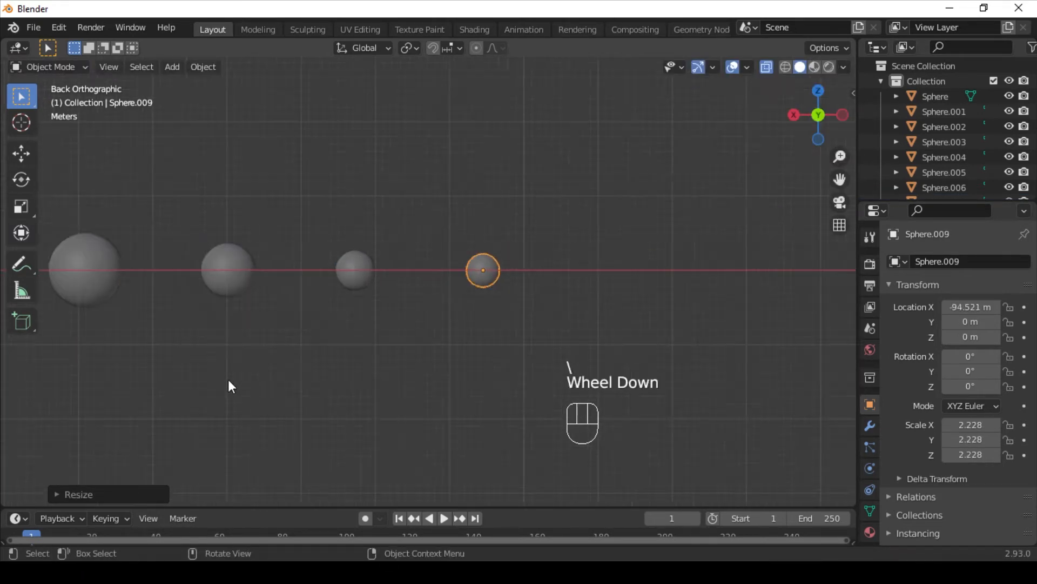
{"action": "scroll", "coordinate": [287, 378], "scroll_direction": "up", "scroll_amount": 3}
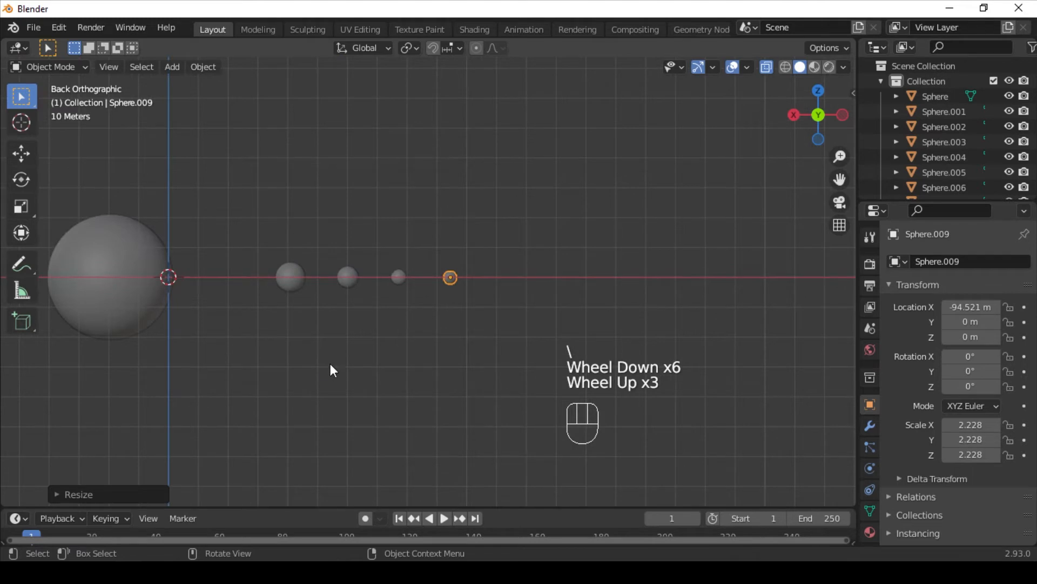
{"action": "middle_click_drag", "start_coordinate": [331, 370], "coordinate": [549, 420], "text": "shift"}
{"action": "scroll", "coordinate": [549, 419], "scroll_direction": "down", "scroll_amount": 1}
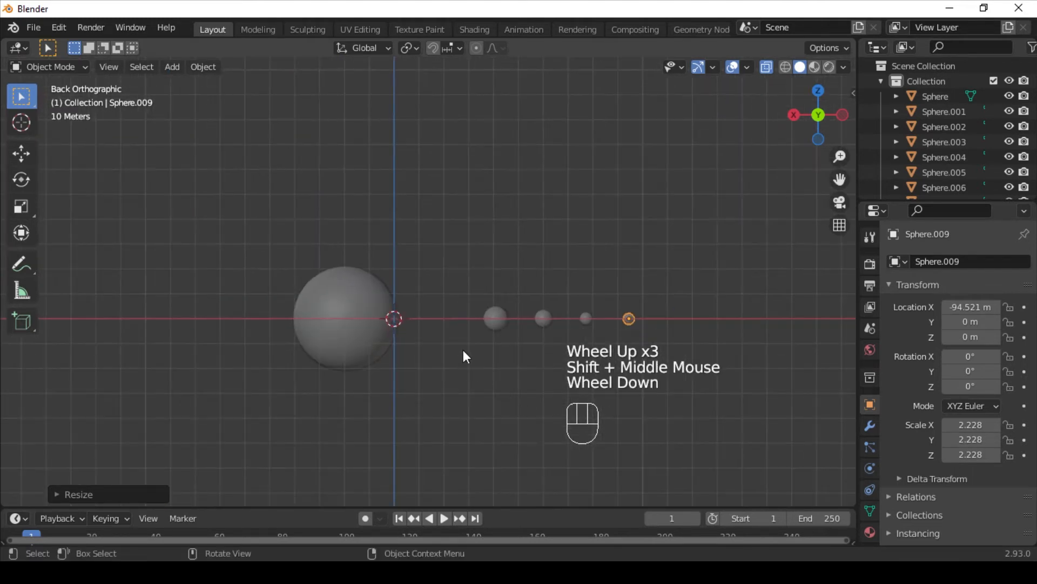
{"action": "mouse_move", "coordinate": [472, 352]}
{"action": "middle_mouse_down"}
{"action": "mouse_move", "coordinate": [433, 398]}
{"action": "mouse_move", "coordinate": [459, 342]}
{"action": "middle_mouse_up"}
{"action": "scroll", "coordinate": [460, 343], "scroll_direction": "up", "scroll_amount": 4}
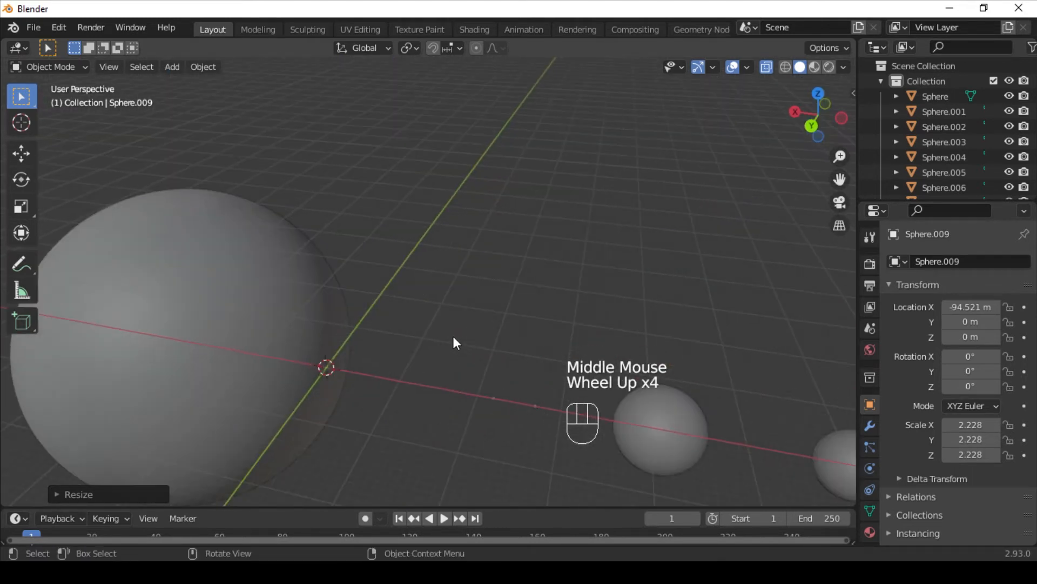
{"action": "scroll", "coordinate": [394, 303], "scroll_direction": "down", "scroll_amount": 2}
{"action": "middle_click_drag", "start_coordinate": [394, 304], "coordinate": [303, 262], "text": "shift"}
{"action": "scroll", "coordinate": [305, 260], "scroll_direction": "up", "scroll_amount": 2}
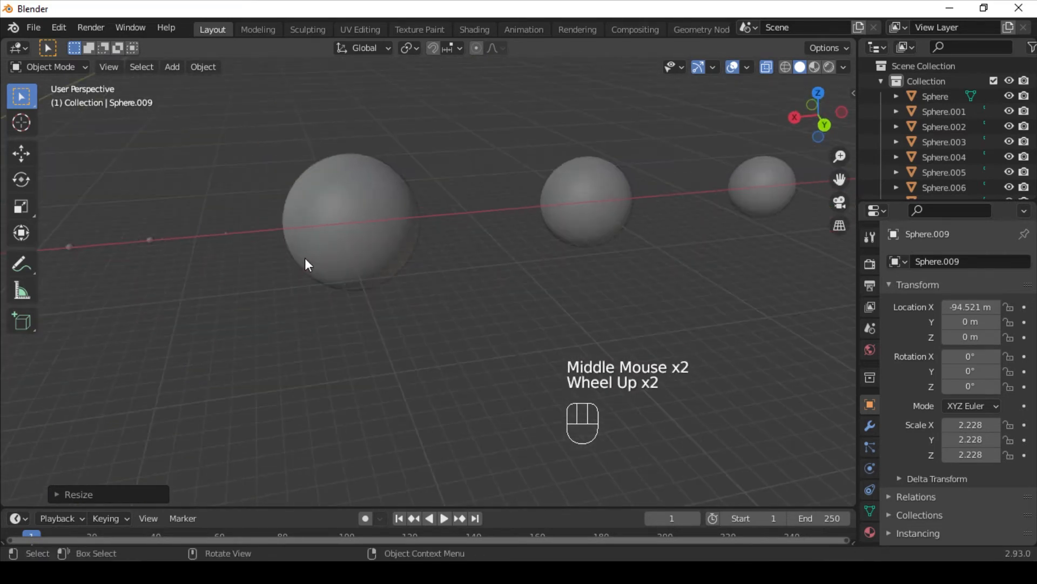
{"action": "scroll", "coordinate": [635, 210], "scroll_direction": "up", "scroll_amount": 1}
{"action": "scroll", "coordinate": [594, 223], "scroll_direction": "down", "scroll_amount": 3}
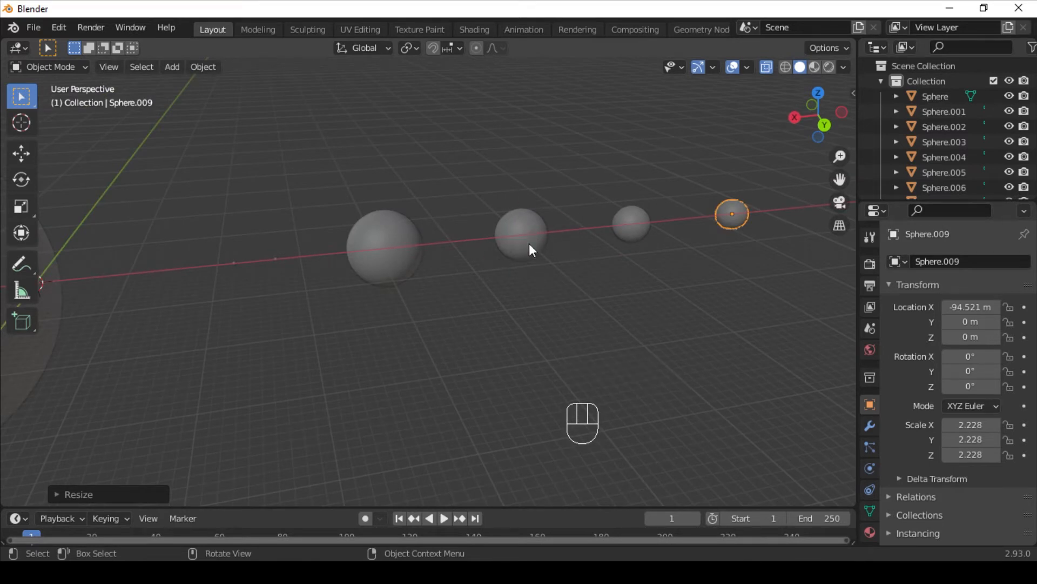
{"action": "scroll", "coordinate": [527, 228], "scroll_direction": "down", "scroll_amount": 3}
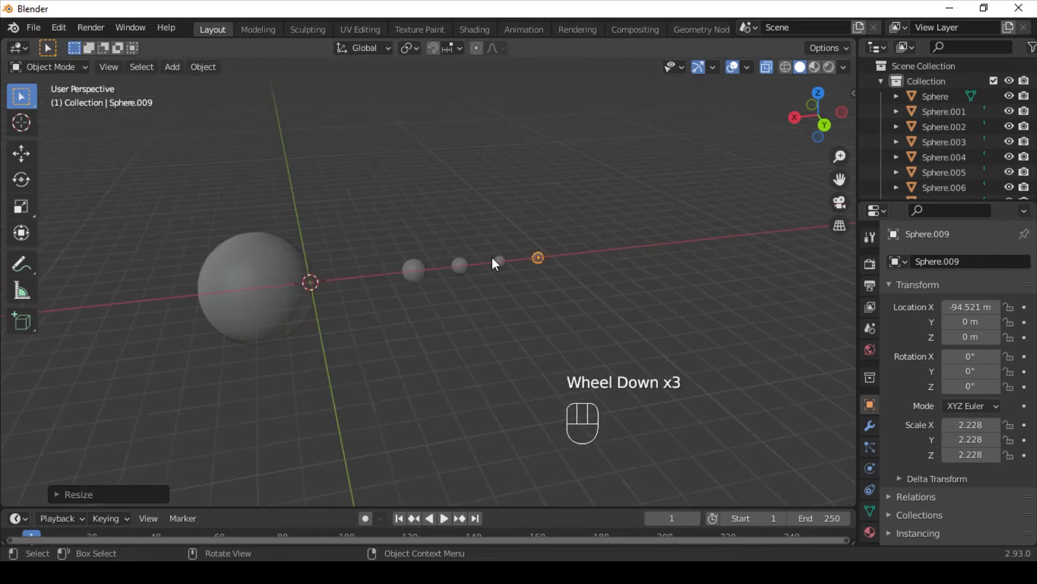
{"action": "scroll", "coordinate": [489, 259], "scroll_direction": "up", "scroll_amount": 1}
{"action": "left_click", "coordinate": [467, 264]}
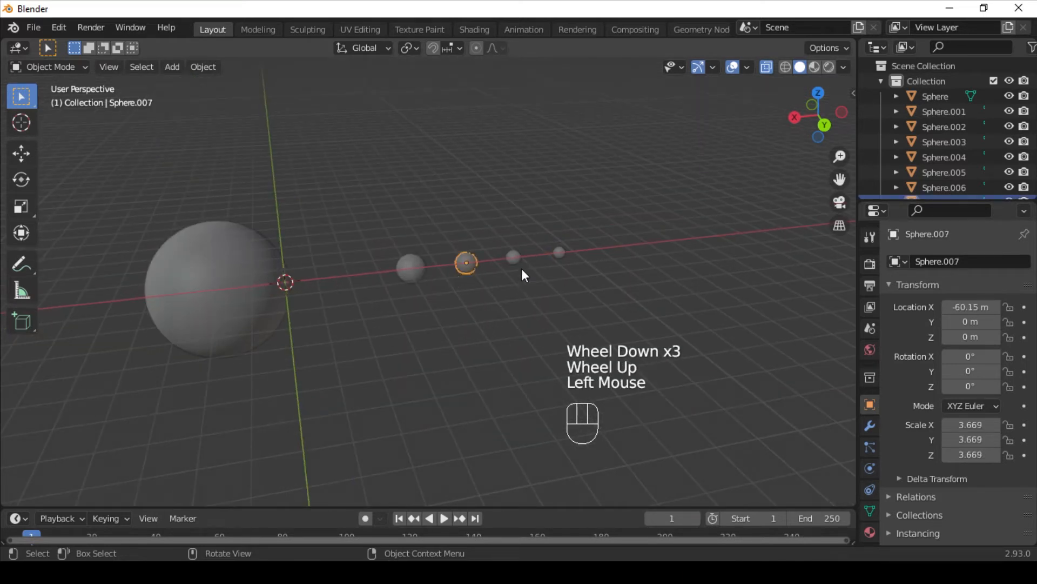
- Frame the second big planet and snap the 3D cursor to its centre
{"action": "key", "text": "grave"}
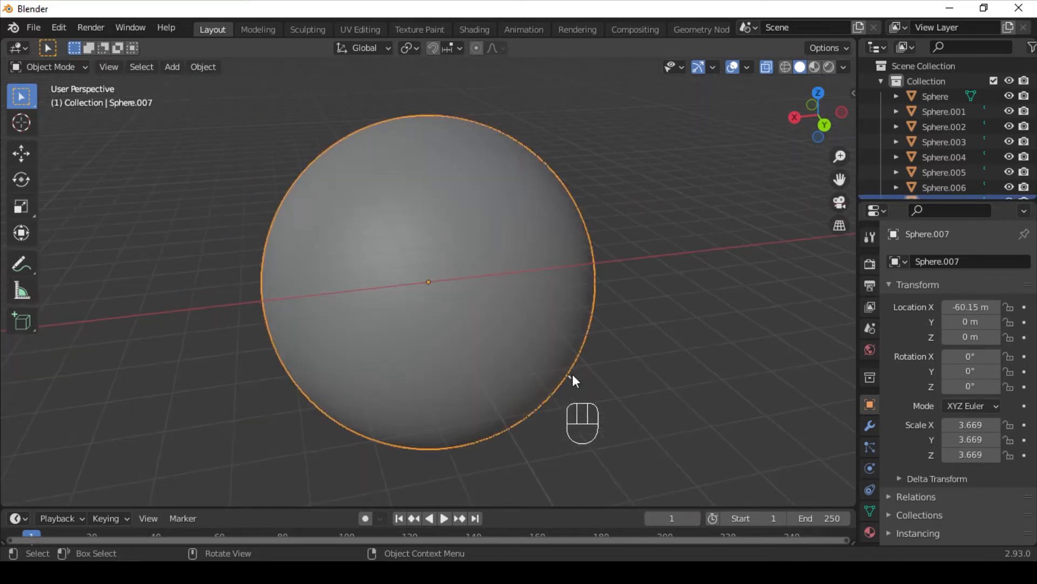
{"action": "scroll", "coordinate": [540, 356], "scroll_direction": "down", "scroll_amount": 3}
{"action": "scroll", "coordinate": [513, 343], "scroll_direction": "down", "scroll_amount": 2}
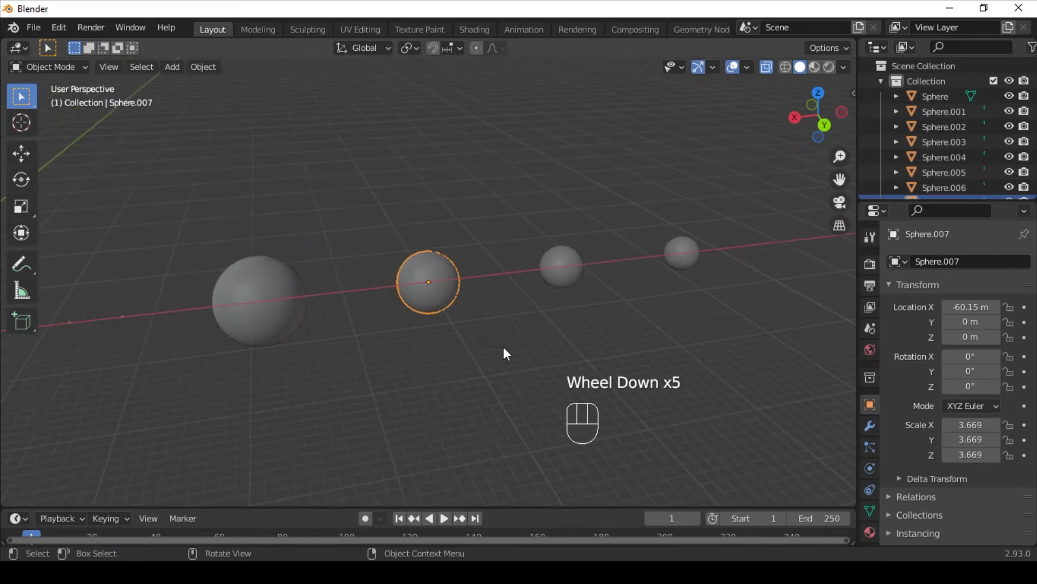
{"action": "mouse_move", "coordinate": [505, 352]}
{"action": "middle_mouse_down"}
{"action": "mouse_move", "coordinate": [442, 346]}
{"action": "mouse_move", "coordinate": [513, 342]}
{"action": "middle_mouse_up"}
{"action": "scroll", "coordinate": [449, 341], "scroll_direction": "up", "scroll_amount": 3}
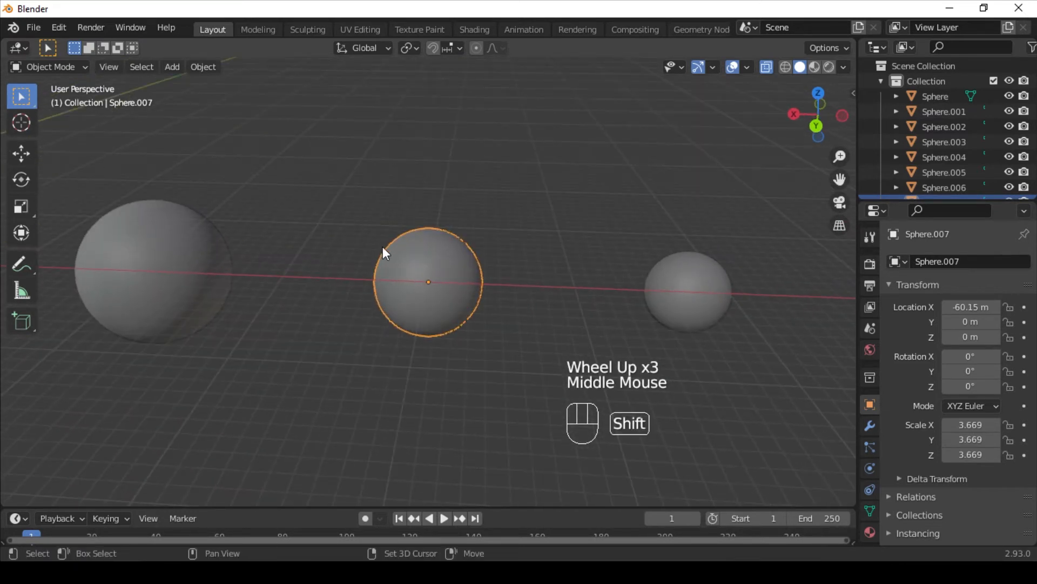
{"action": "key", "text": "shift+s"}
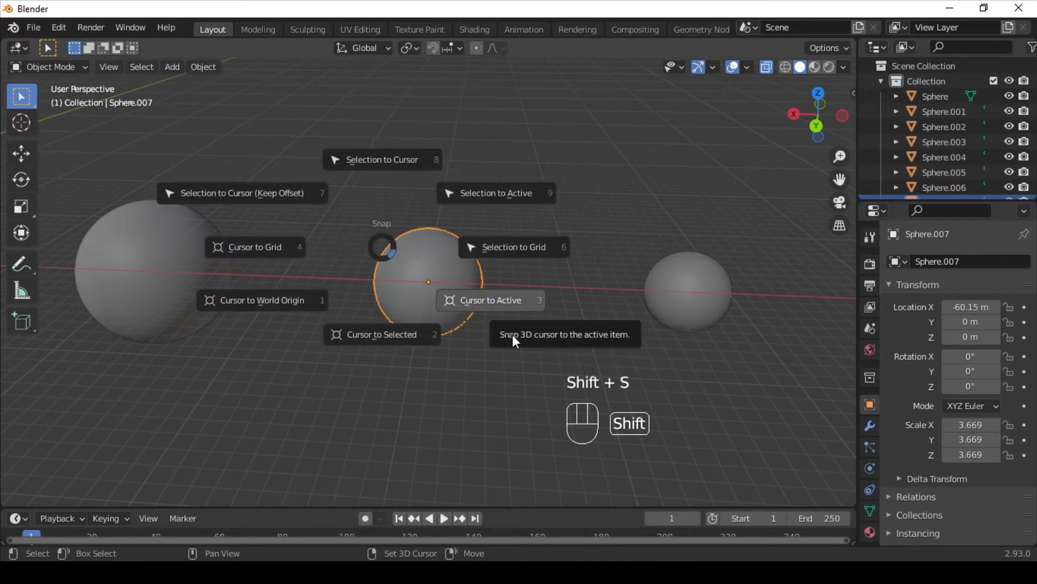
{"action": "left_click", "coordinate": [512, 335]}
{"action": "scroll", "coordinate": [476, 333], "scroll_direction": "up", "scroll_amount": 2}
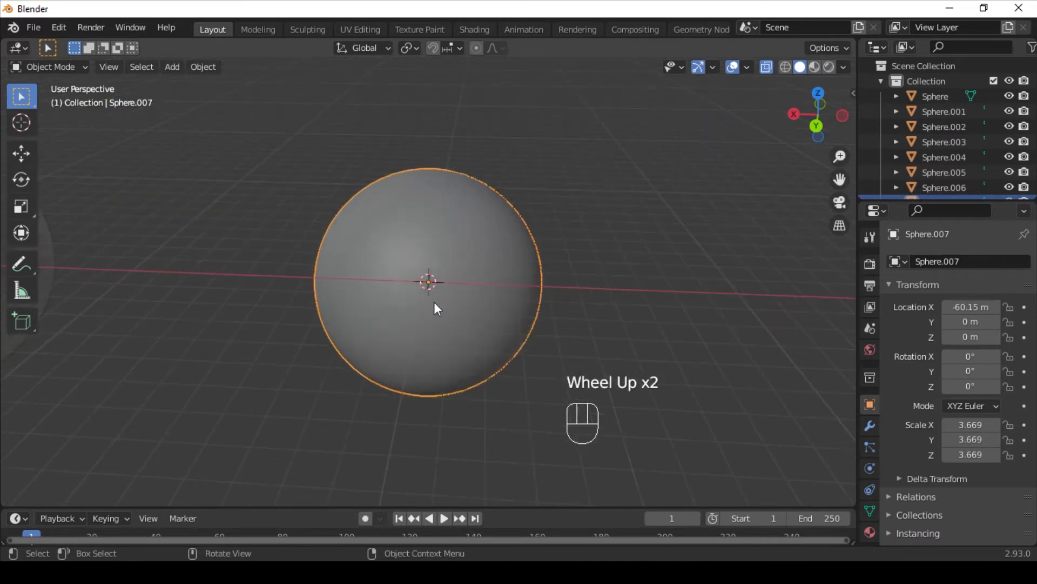
{"action": "middle_click_drag", "start_coordinate": [436, 308], "coordinate": [443, 276]}
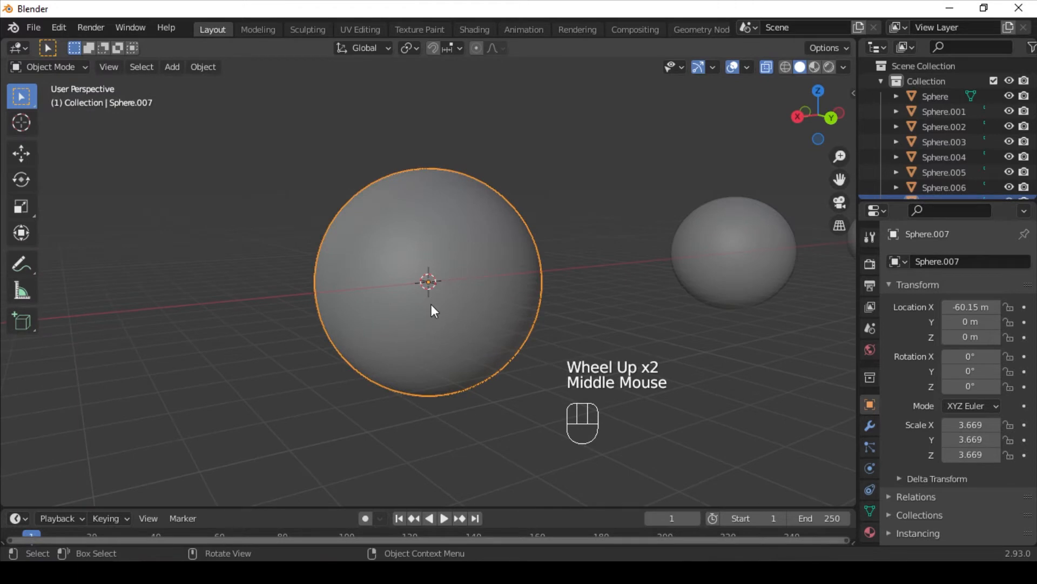
- Snap the 3D cursor to the third big planet and return it to the centre of the second big planet
{"action": "scroll", "coordinate": [584, 291], "scroll_direction": "down", "scroll_amount": 2}
{"action": "left_click", "coordinate": [642, 261]}
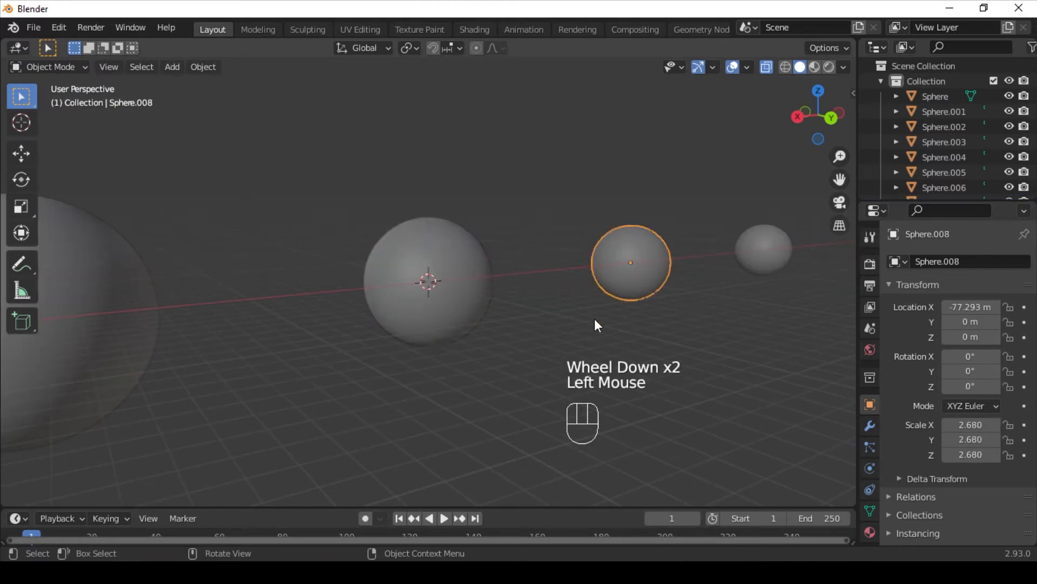
{"action": "key", "text": "shift+s"}
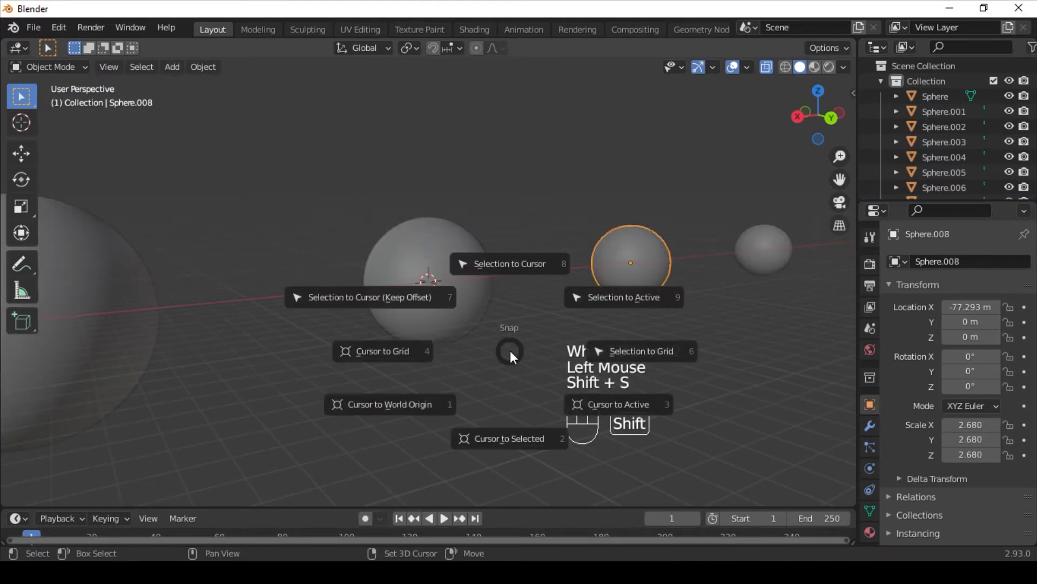
{"action": "left_click", "coordinate": [621, 401]}
{"action": "left_click", "coordinate": [446, 329]}
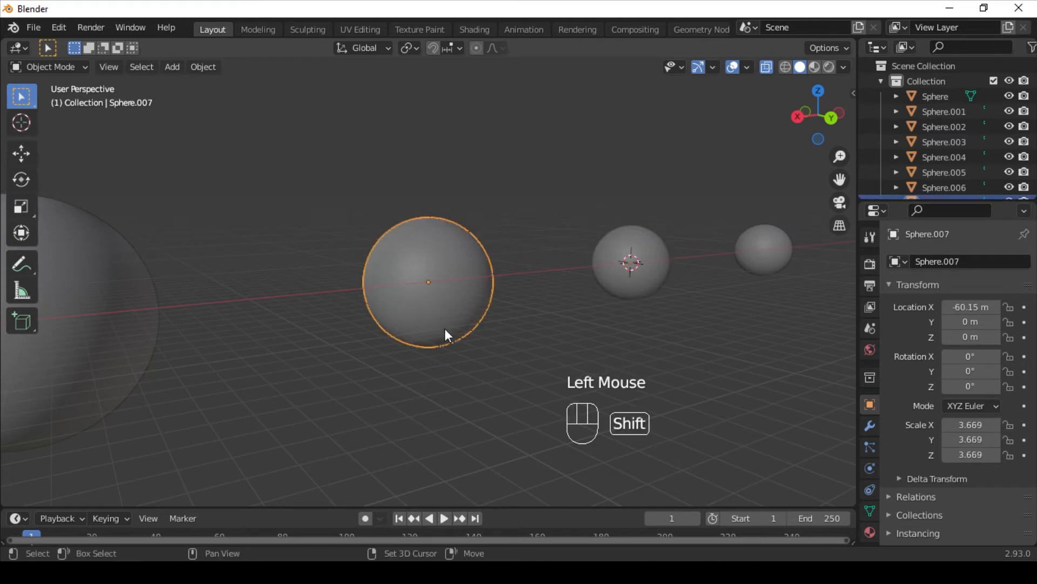
{"action": "key", "text": "shift+s"}
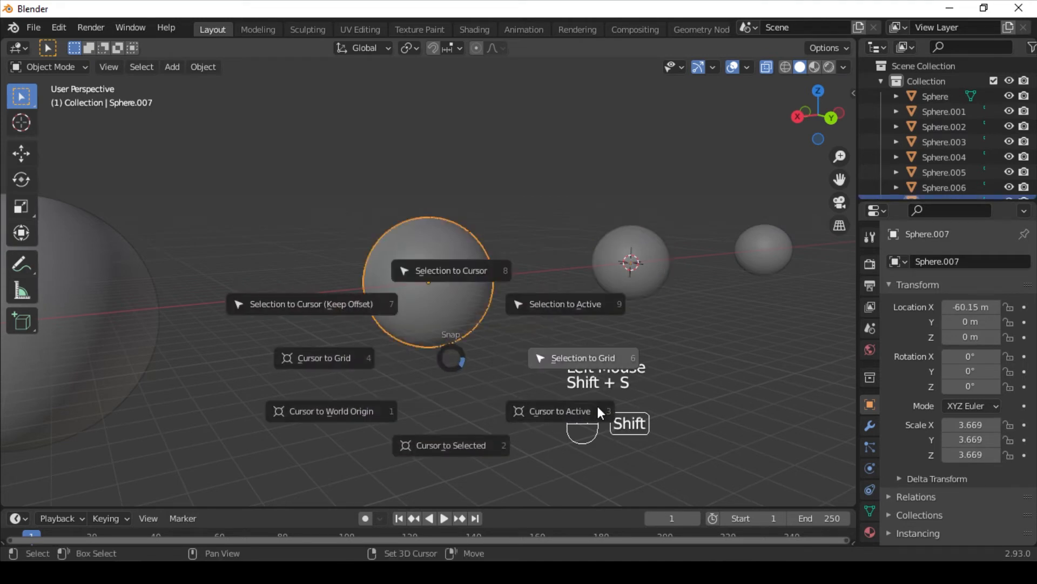
{"action": "left_click", "coordinate": [587, 424]}
- Switch to the Modeling workspace and return from Edit Mode to Object Mode
{"action": "middle_click_drag", "start_coordinate": [540, 329], "coordinate": [456, 332]}
{"action": "scroll", "coordinate": [524, 322], "scroll_direction": "up", "scroll_amount": 4}
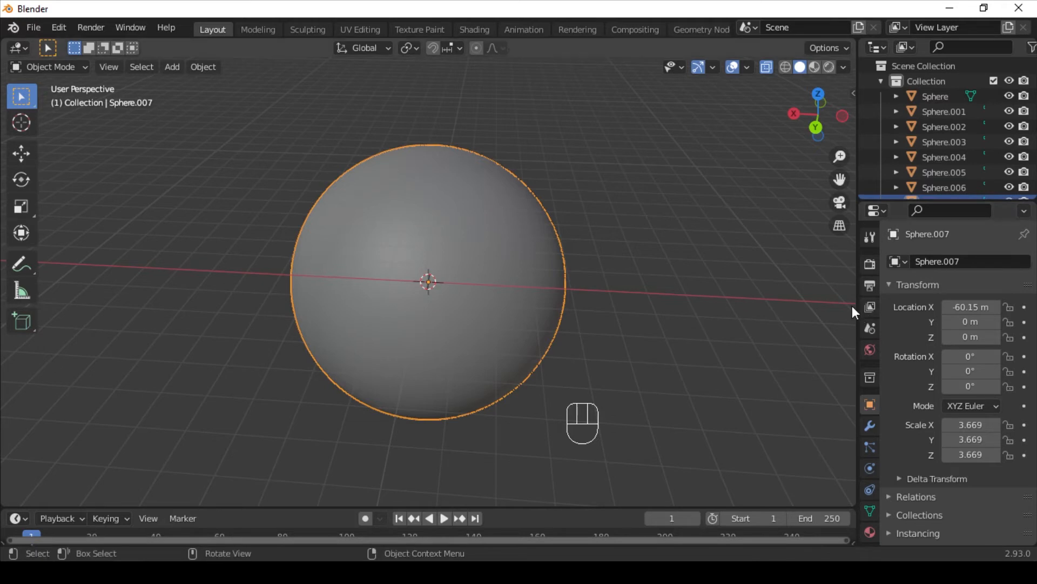
{"action": "left_click_drag", "start_coordinate": [855, 305], "coordinate": [837, 306]}
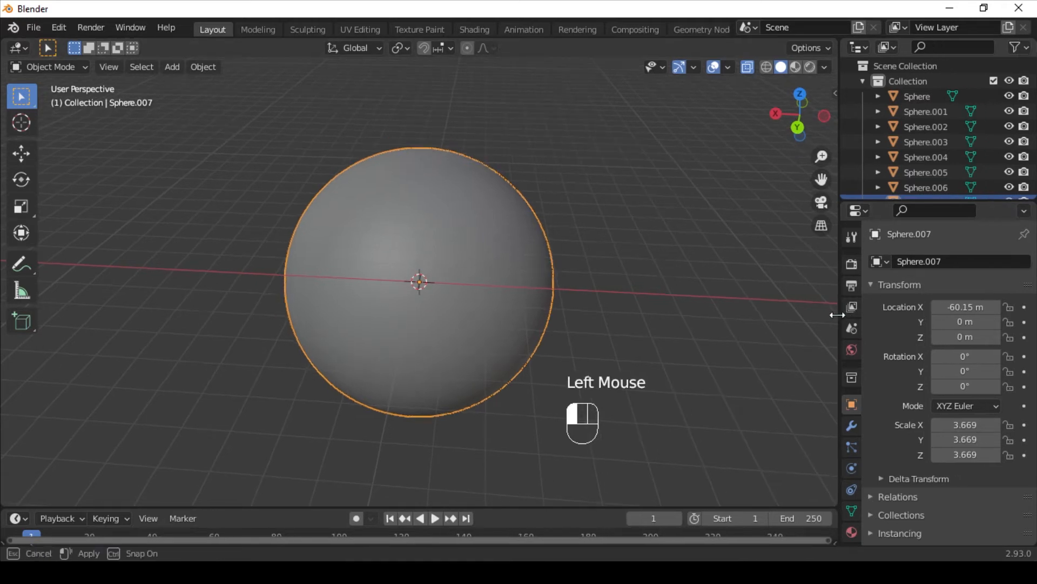
{"action": "left_click", "coordinate": [257, 30]}
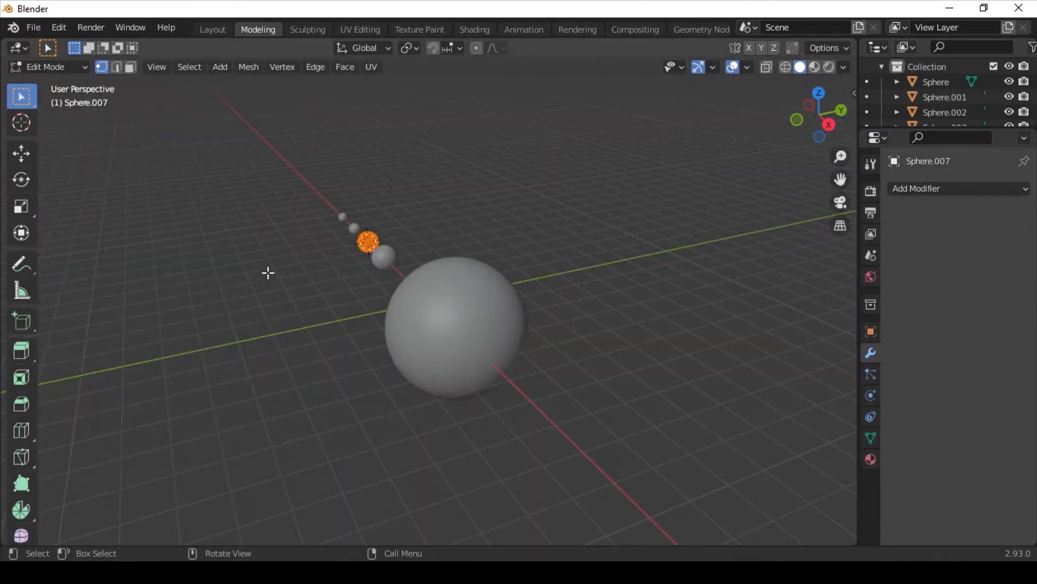
{"action": "middle_click_drag", "start_coordinate": [268, 272], "coordinate": [414, 205]}
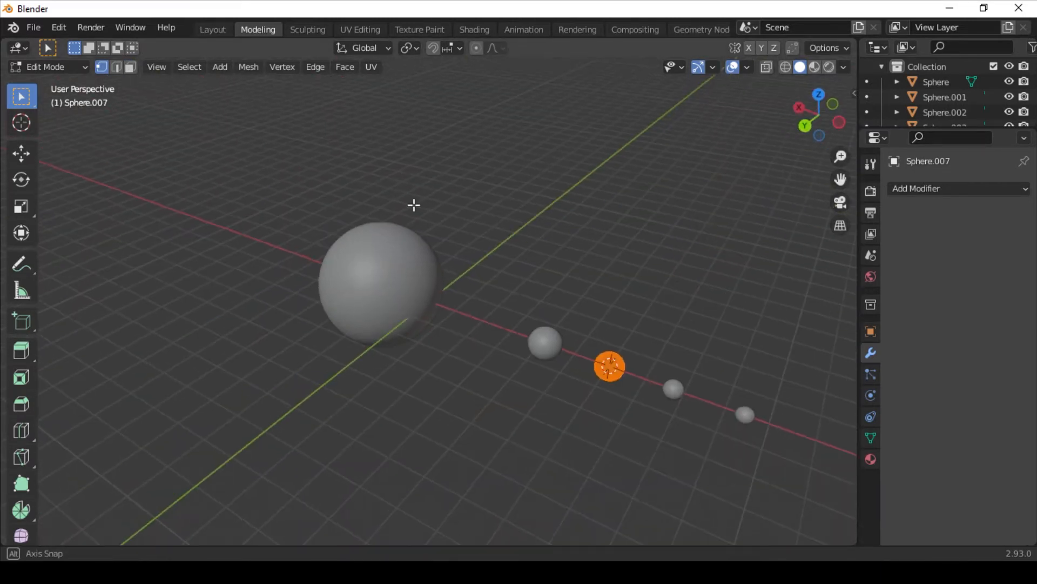
{"action": "key", "text": "Tab"}
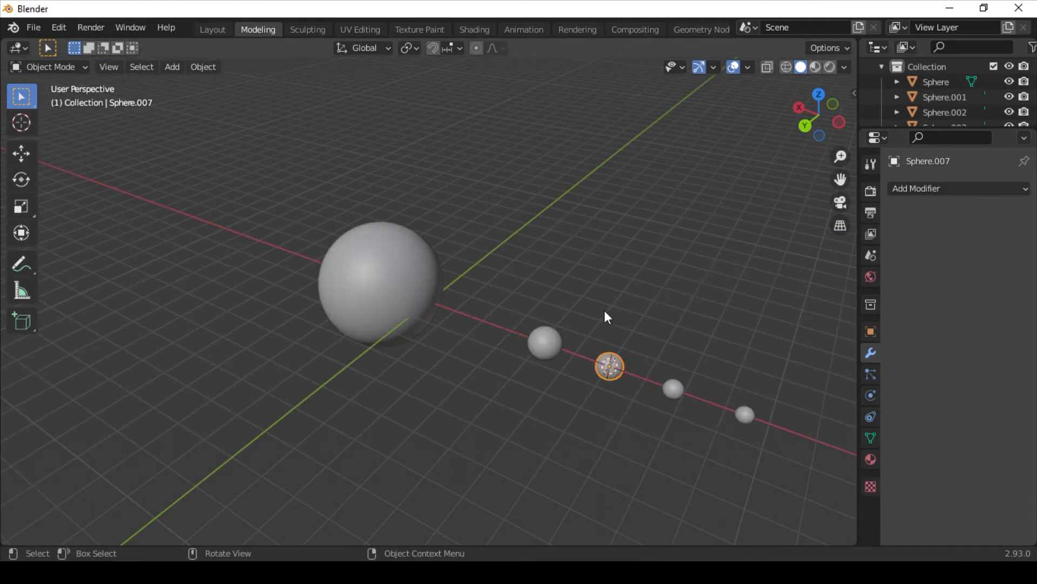
- Frame the second big planet in the Modeling workspace and turn on X-ray display
{"action": "key", "text": "KP_Decimal"}
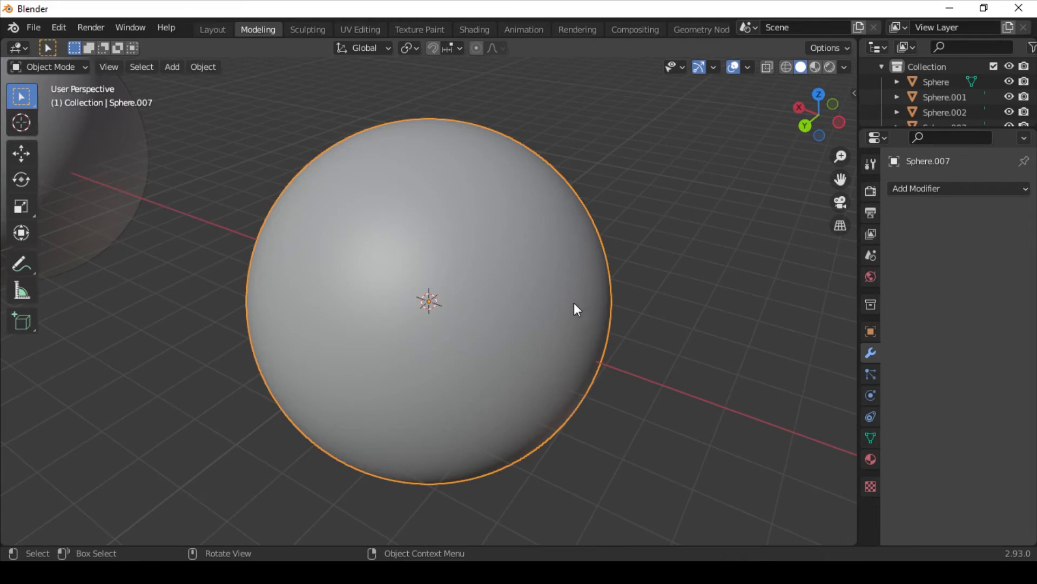
{"action": "middle_click_drag", "start_coordinate": [441, 226], "coordinate": [504, 223]}
{"action": "scroll", "coordinate": [504, 223], "scroll_direction": "down", "scroll_amount": 5}
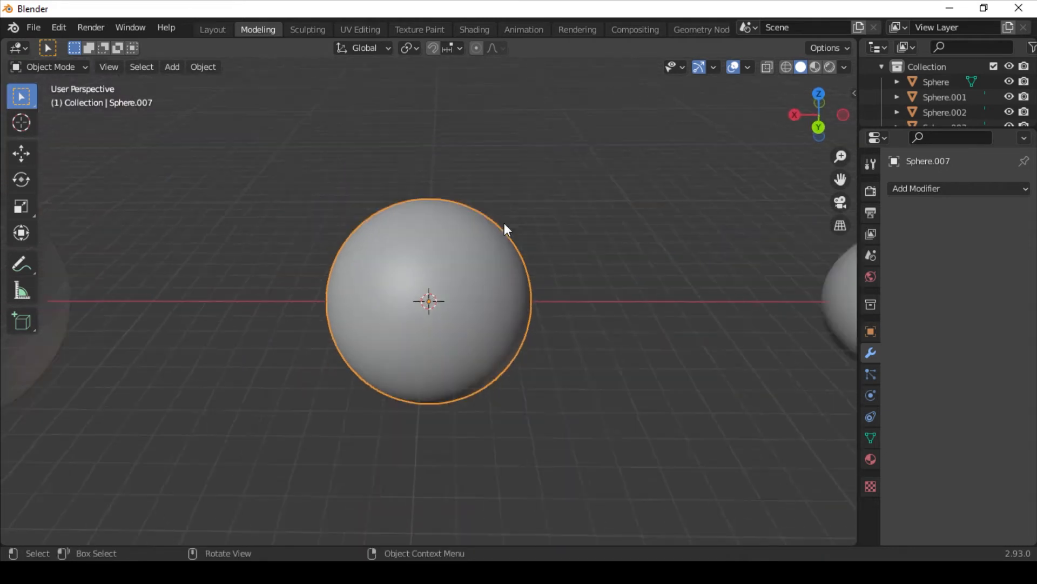
{"action": "scroll", "coordinate": [505, 225], "scroll_direction": "down", "scroll_amount": 1}
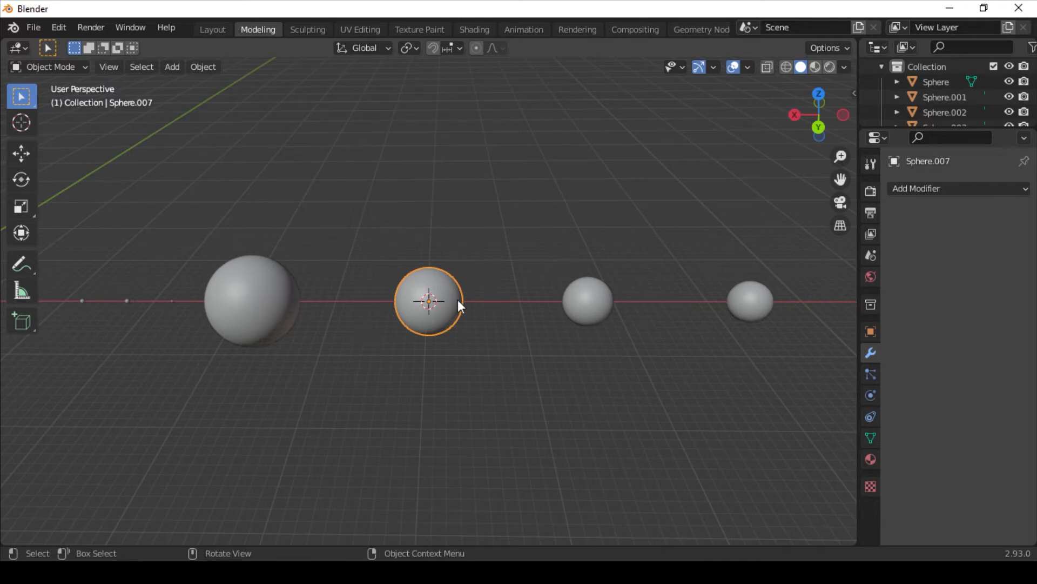
{"action": "scroll", "coordinate": [430, 305], "scroll_direction": "up", "scroll_amount": 2}
{"action": "scroll", "coordinate": [433, 300], "scroll_direction": "up", "scroll_amount": 5}
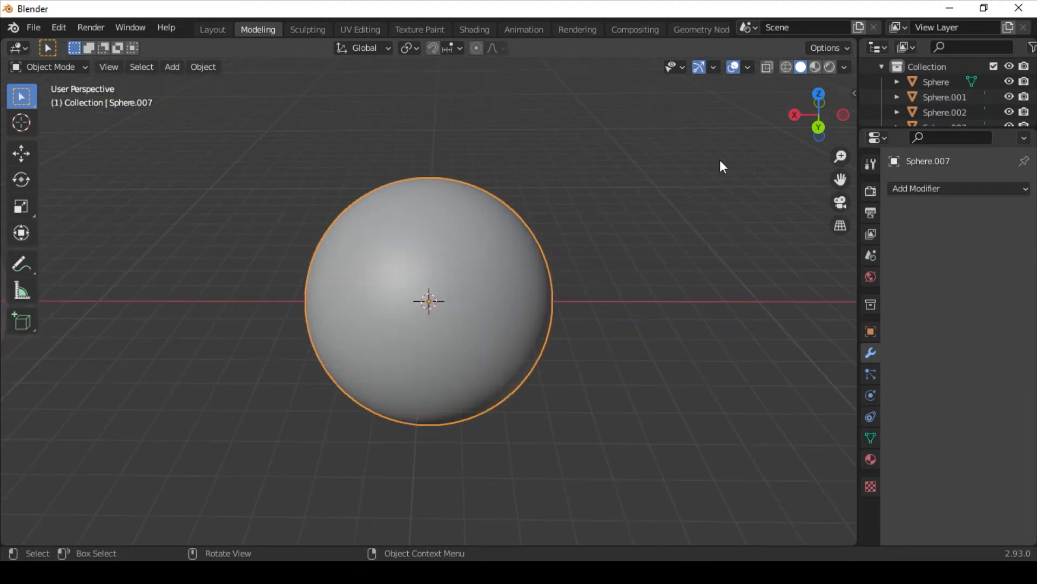
{"action": "key", "text": "alt+z"}
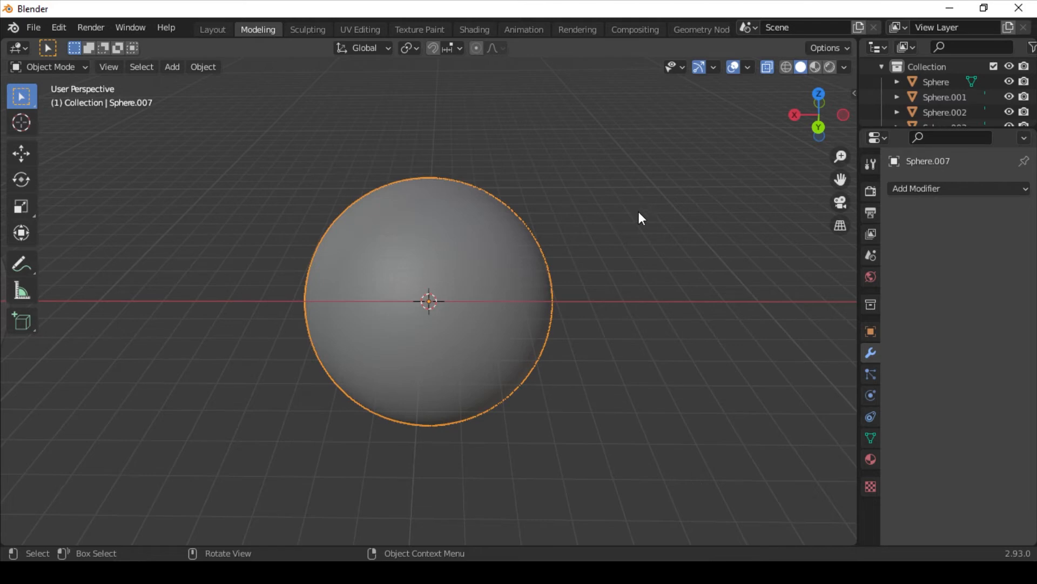
- Try a torus mesh at the second big planet's centre, and hide and show that planet
{"action": "key", "text": "shift+a"}
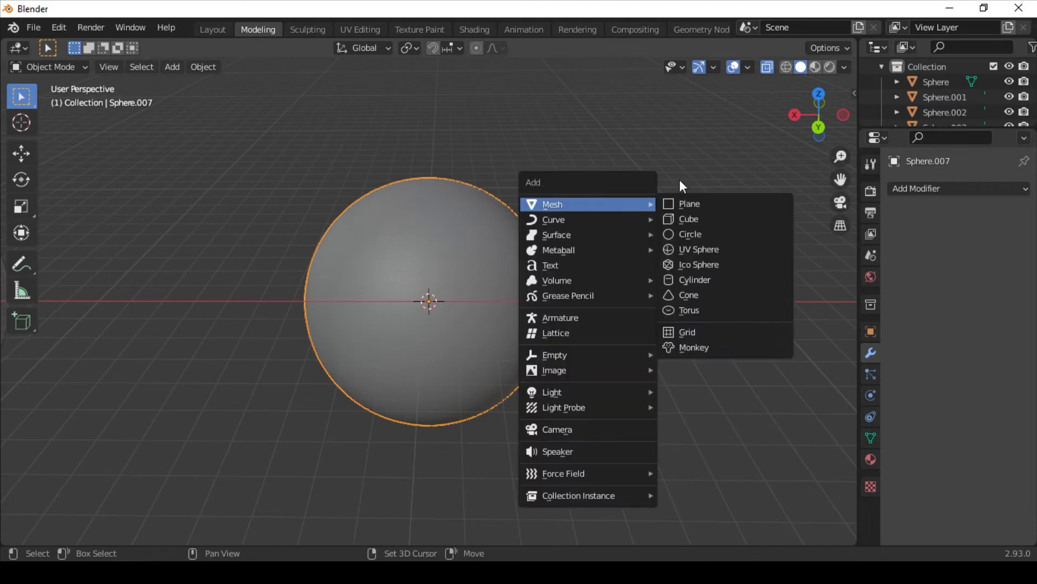
{"action": "left_click", "coordinate": [704, 311]}
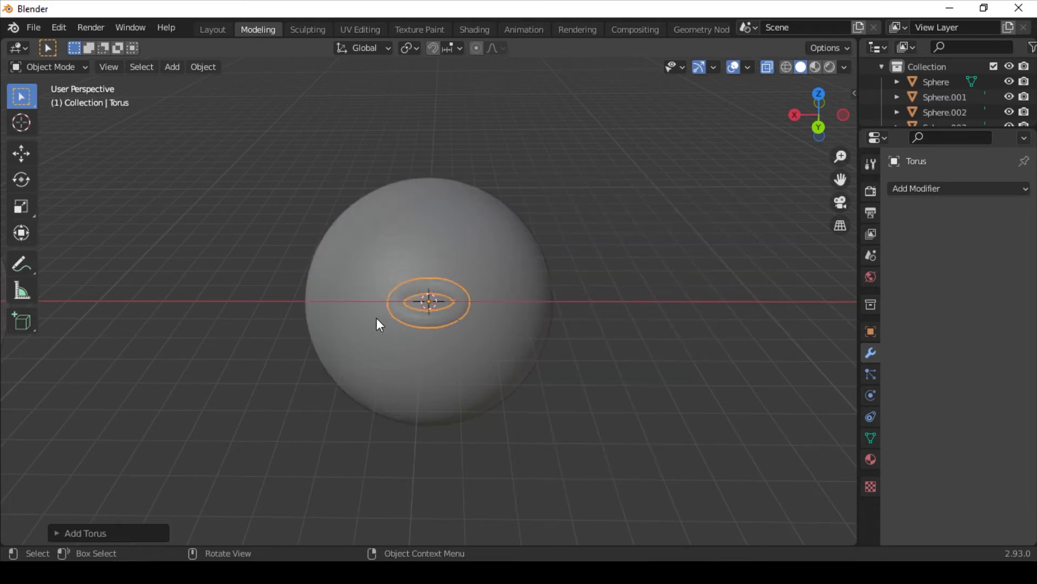
{"action": "scroll", "coordinate": [523, 329], "scroll_direction": "down", "scroll_amount": 2}
{"action": "middle_click_drag", "start_coordinate": [523, 328], "coordinate": [520, 361]}
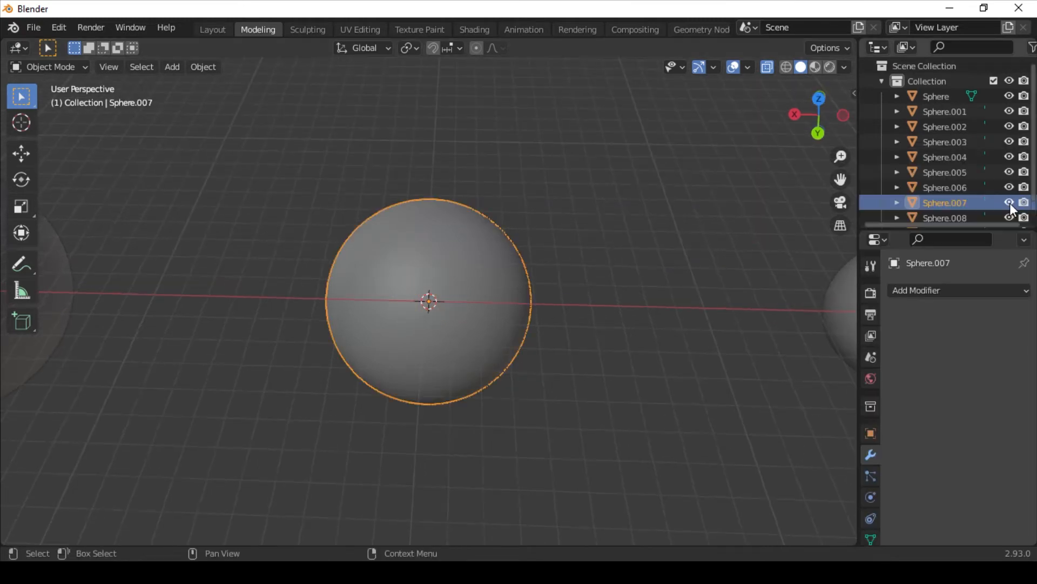
{"action": "left_click", "coordinate": [1009, 203]}
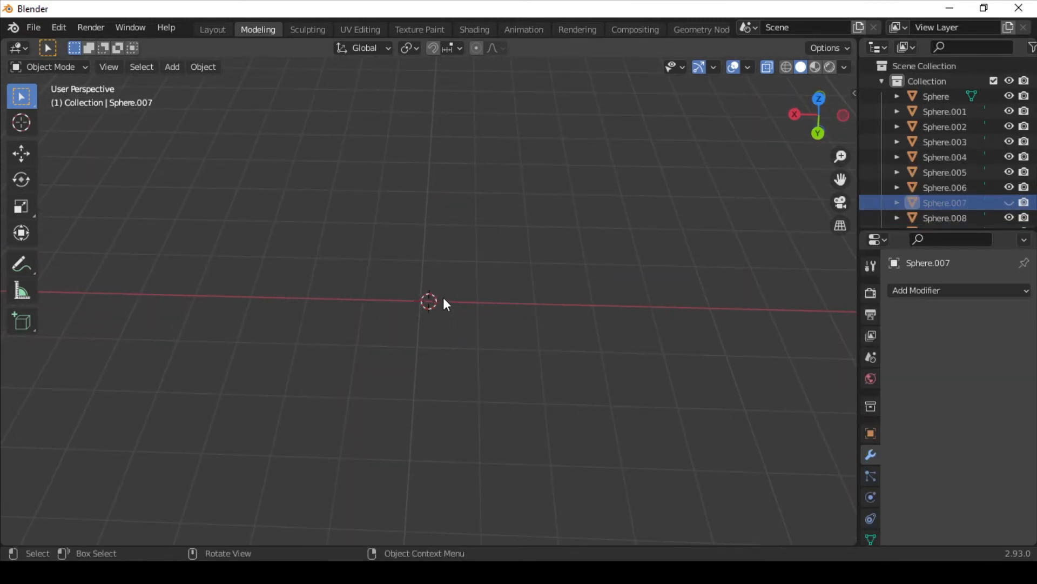
{"action": "left_click", "coordinate": [1008, 202]}
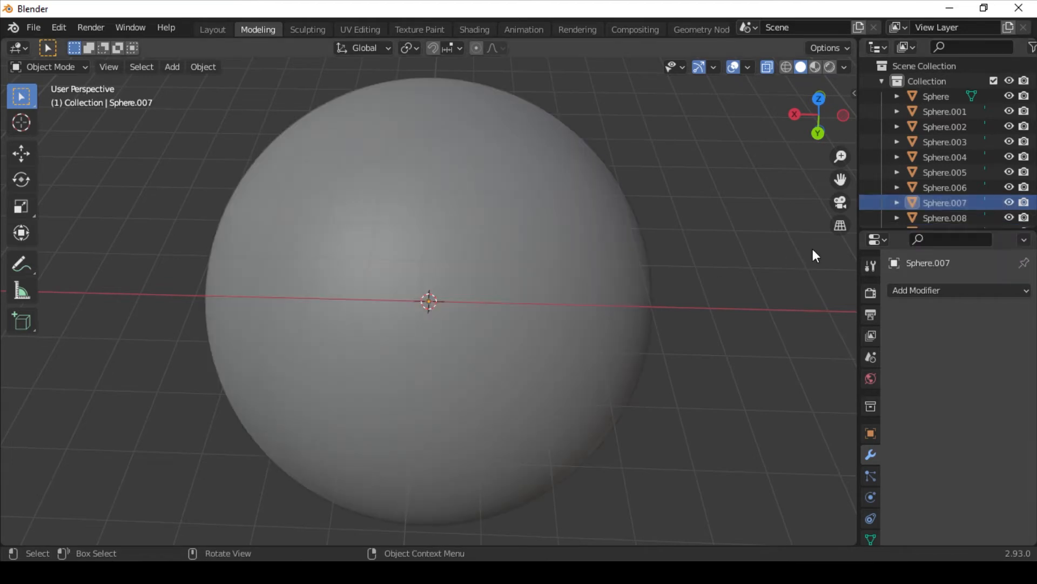
- Add a torus mesh at the second big planet's centre and expand its creation settings
{"action": "key", "text": "shift+a"}
{"action": "mouse_move", "coordinate": [472, 248]}
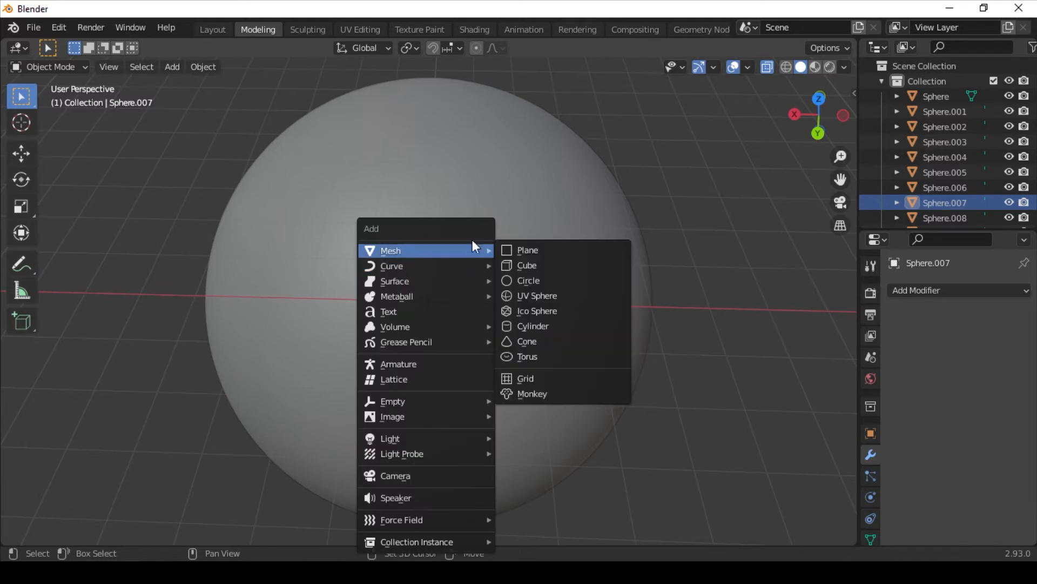
{"action": "left_click", "coordinate": [546, 358]}
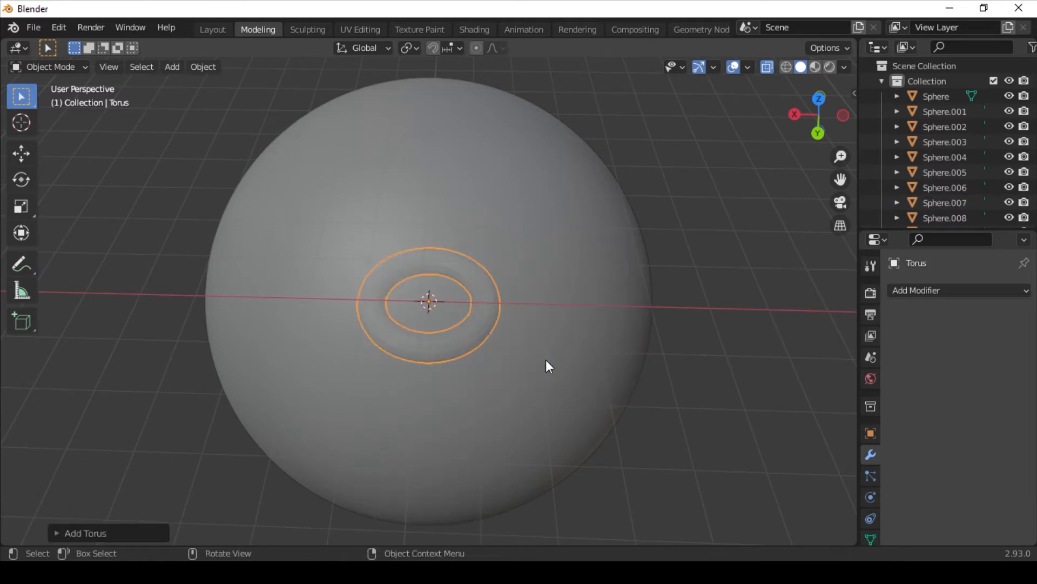
{"action": "left_click", "coordinate": [67, 533]}
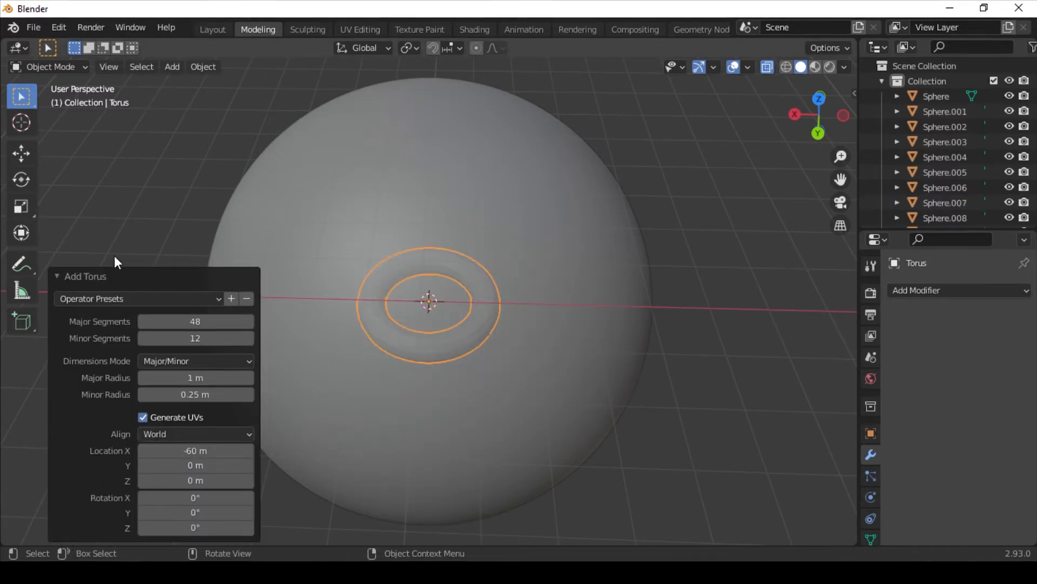
- Set the torus to 139 major segments, 3 minor segments and a major radius of 6 m
{"action": "left_click_drag", "start_coordinate": [173, 318], "coordinate": [240, 319]}
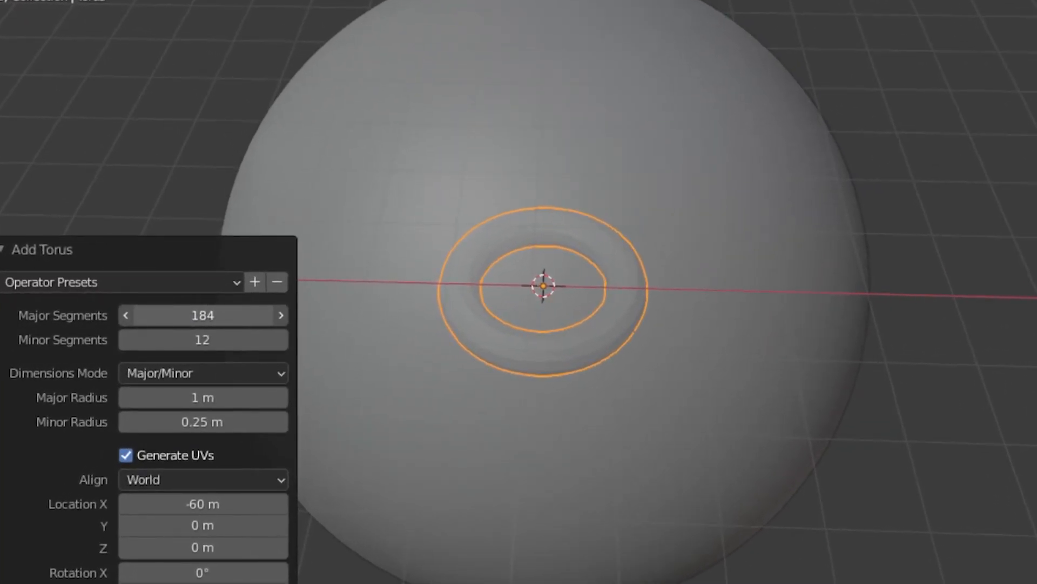
{"action": "left_click_drag", "start_coordinate": [202, 315], "coordinate": [163, 315]}
{"action": "scroll", "coordinate": [489, 323], "scroll_direction": "down", "scroll_amount": 5}
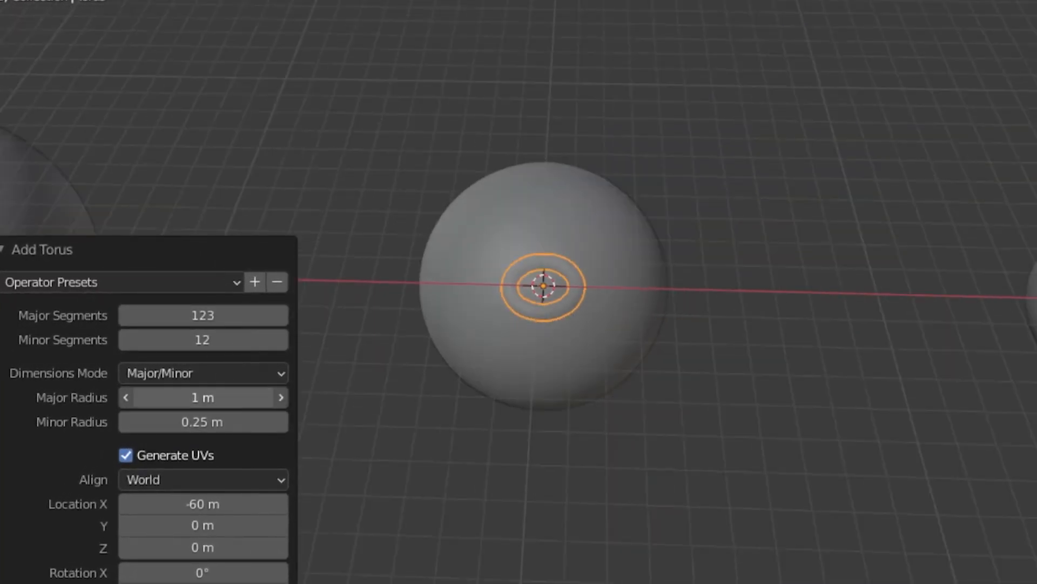
{"action": "left_click_drag", "start_coordinate": [203, 397], "coordinate": [475, 397]}
{"action": "left_click_drag", "start_coordinate": [208, 315], "coordinate": [248, 292]}
{"action": "left_click_drag", "start_coordinate": [237, 342], "coordinate": [221, 342]}
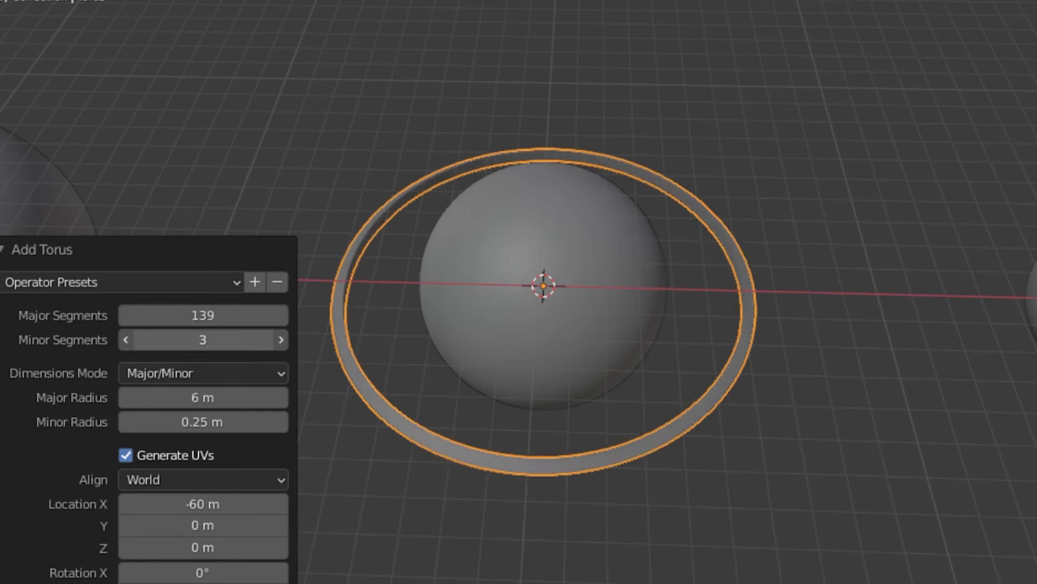
- In the top view, widen the torus ring to a minor radius of 1.2 m and inspect it at an angle
{"action": "scroll", "coordinate": [679, 312], "scroll_direction": "up", "scroll_amount": 3}
{"action": "middle_click_drag", "start_coordinate": [679, 312], "coordinate": [753, 363]}
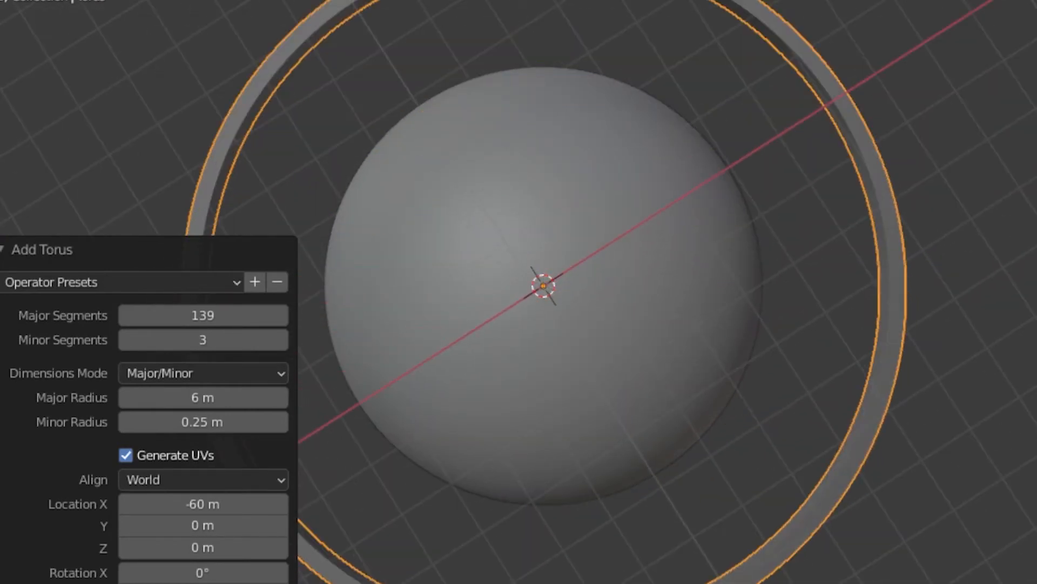
{"action": "key", "text": "KP_7"}
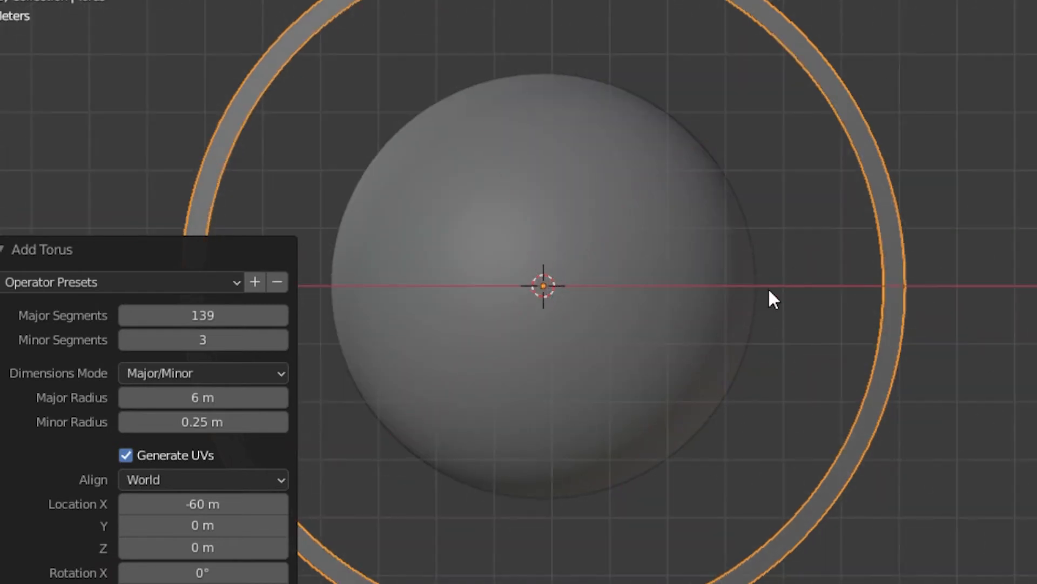
{"action": "scroll", "coordinate": [770, 292], "scroll_direction": "down", "scroll_amount": 4}
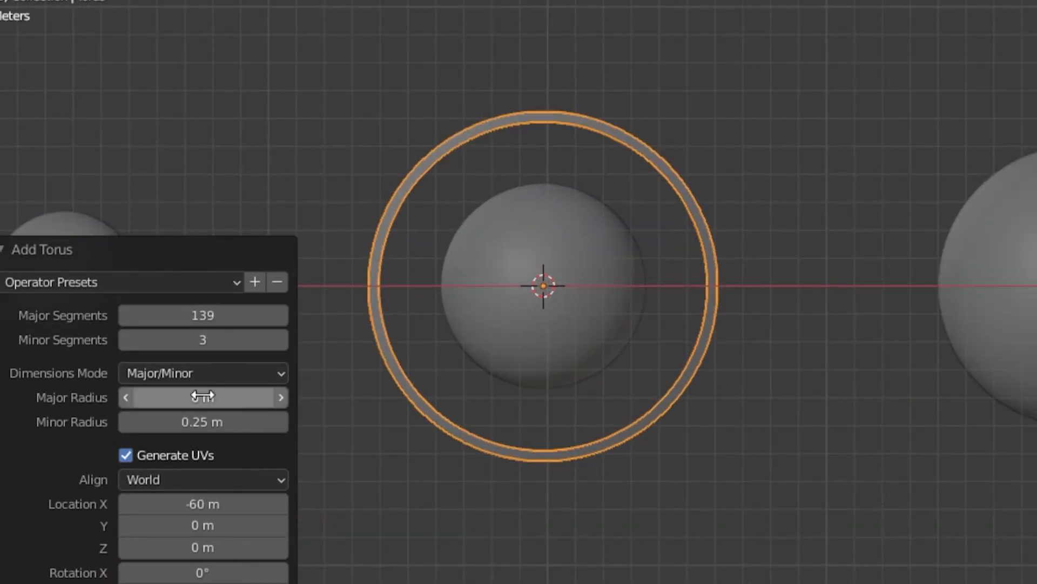
{"action": "mouse_move", "coordinate": [200, 421]}
{"action": "left_mouse_down"}
{"action": "mouse_move", "coordinate": [157, 422]}
{"action": "mouse_move", "coordinate": [256, 421]}
{"action": "mouse_move", "coordinate": [207, 424]}
{"action": "left_mouse_up"}
{"action": "middle_click_drag", "start_coordinate": [562, 220], "coordinate": [277, 242]}
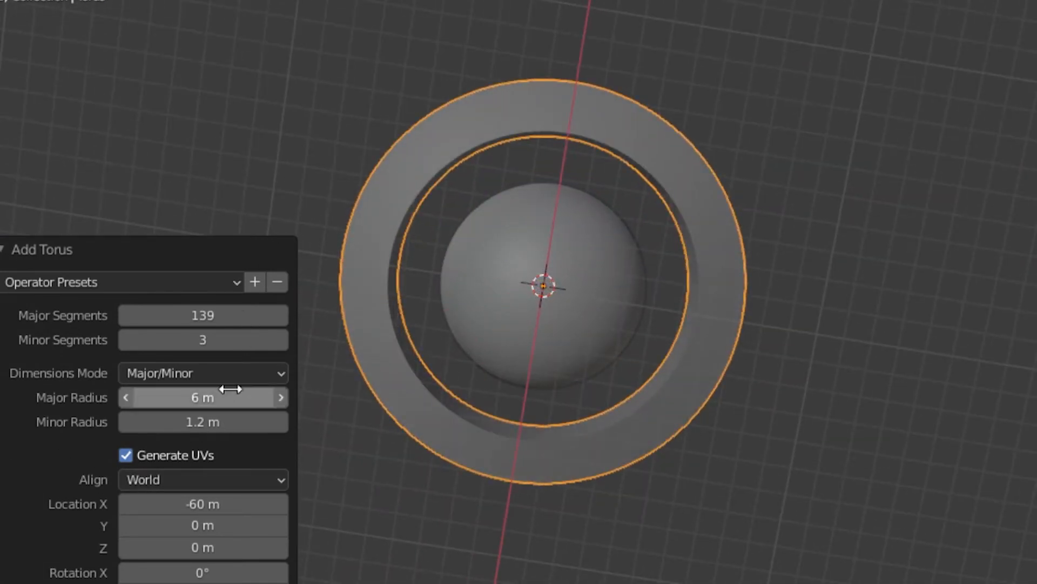
- Collapse the torus creation settings, clear the selection and reselect the ring around the second big planet
{"action": "middle_click_drag", "start_coordinate": [595, 217], "coordinate": [640, 141]}
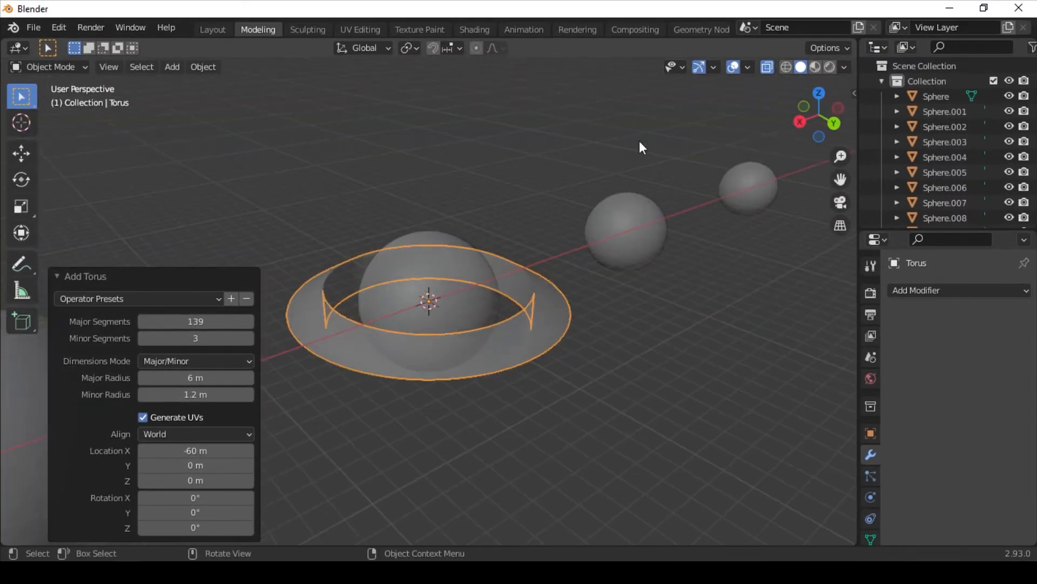
{"action": "left_click", "coordinate": [56, 277]}
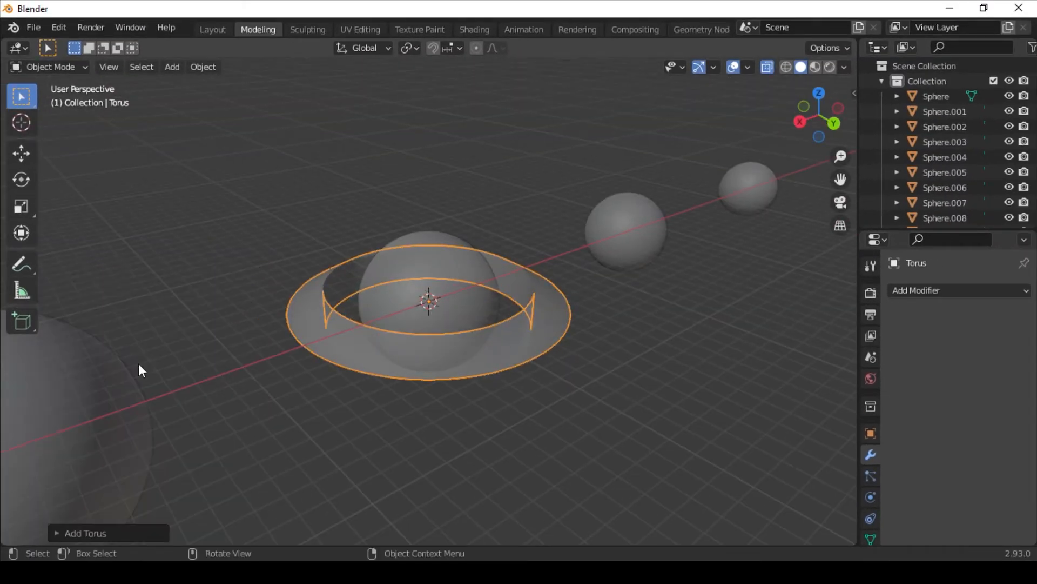
{"action": "left_click", "coordinate": [430, 133]}
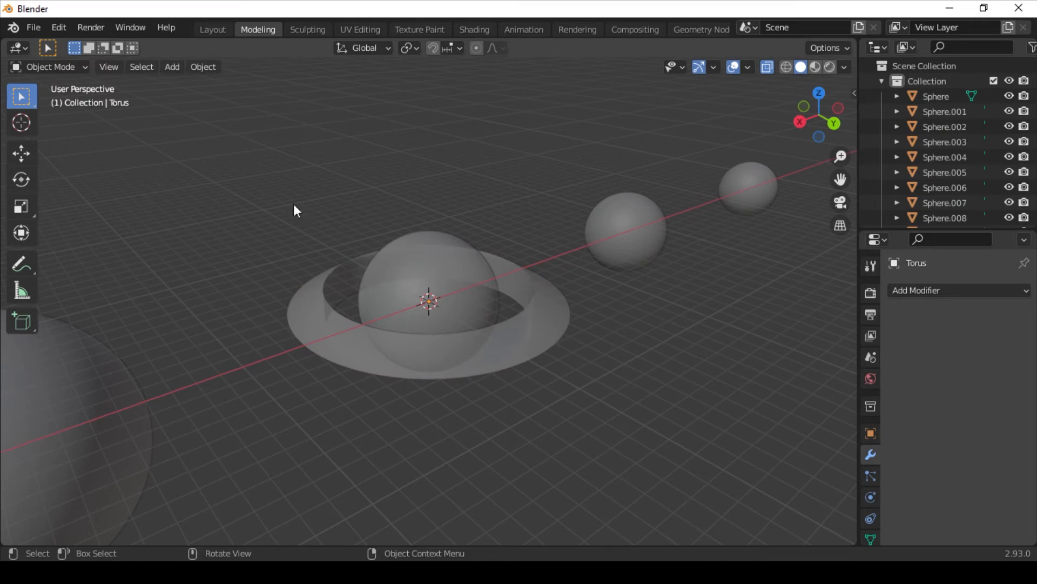
{"action": "left_click", "coordinate": [498, 338]}
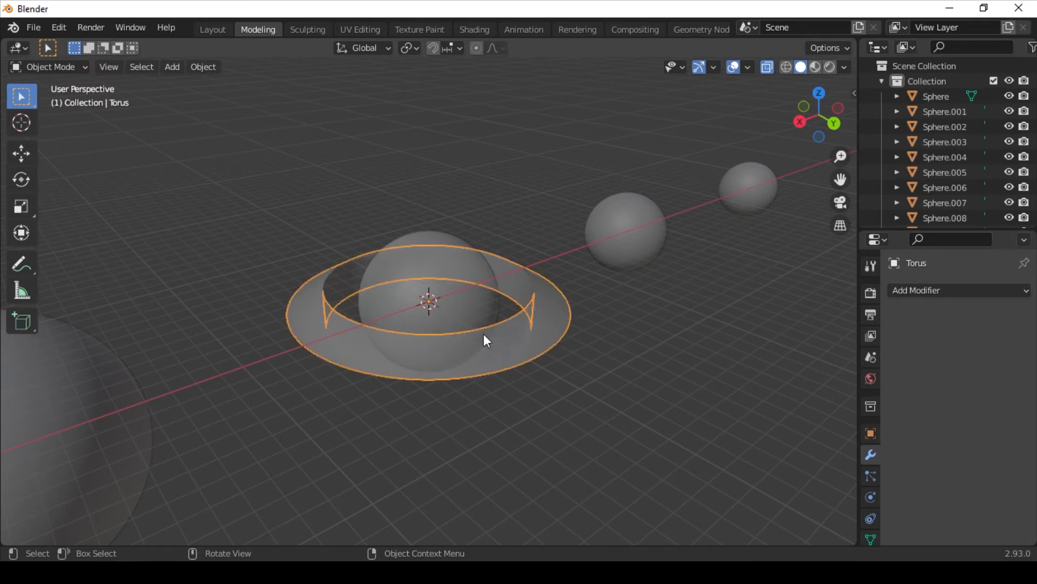
- Enter Edit Mode on the torus and box-select its upper row of vertices in the back view
{"action": "key", "text": "Tab"}
{"action": "middle_click_drag", "start_coordinate": [535, 294], "coordinate": [390, 244]}
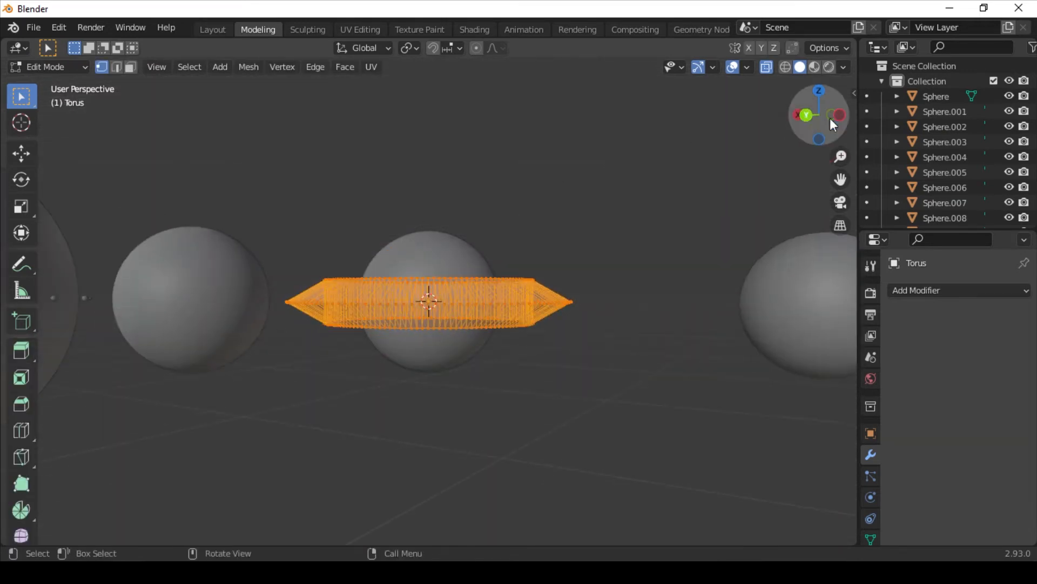
{"action": "left_click", "coordinate": [806, 116]}
{"action": "scroll", "coordinate": [477, 296], "scroll_direction": "up", "scroll_amount": 3}
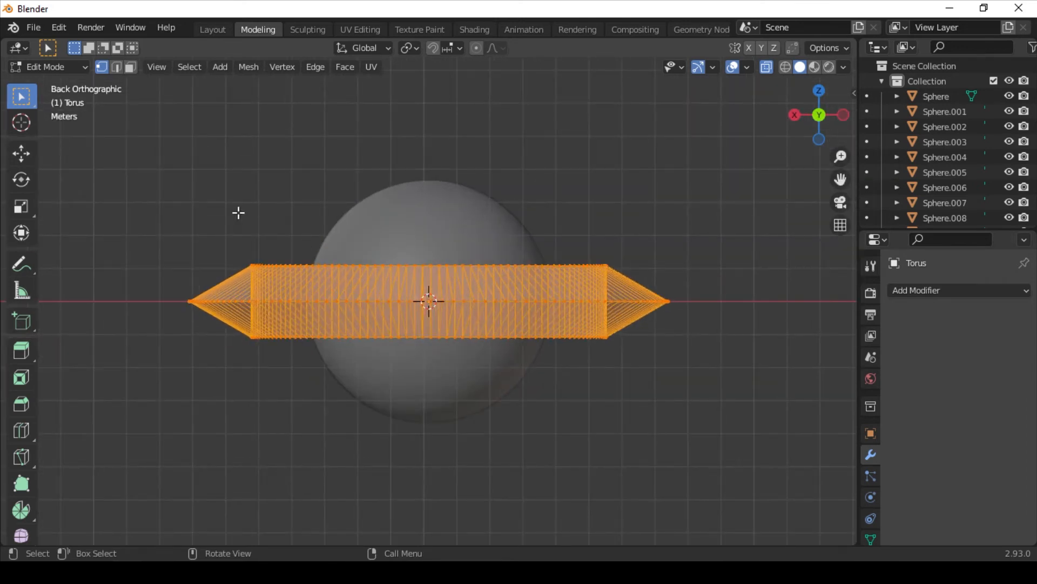
{"action": "left_click", "coordinate": [19, 98]}
{"action": "left_click_drag", "start_coordinate": [20, 97], "coordinate": [680, 287]}
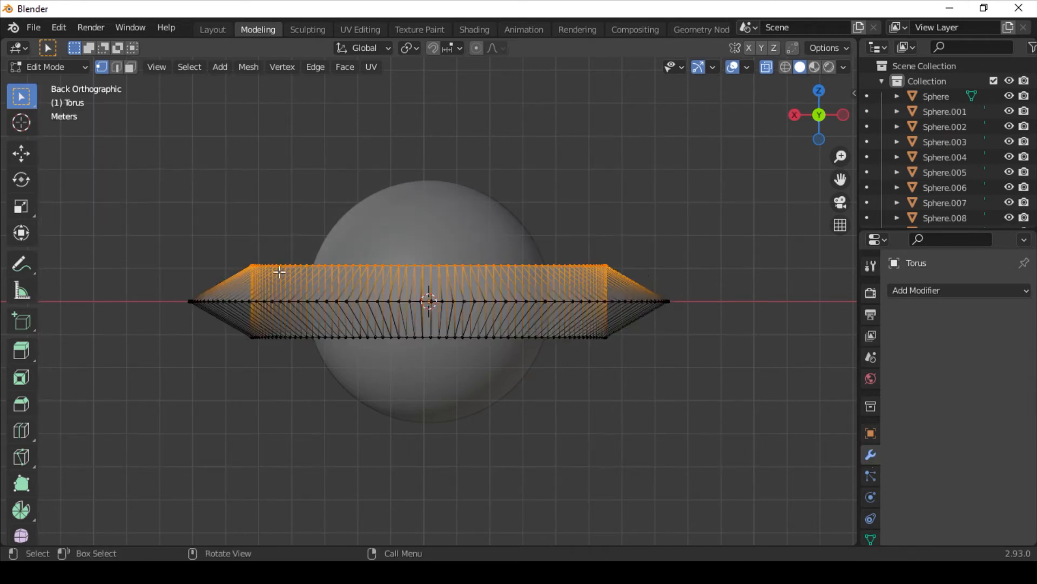
- Turn off X-ray, box-select the ring's upper vertices again in the back view and inspect the selection at an angle
{"action": "middle_click_drag", "start_coordinate": [660, 250], "coordinate": [649, 349]}
{"action": "left_click", "coordinate": [767, 66]}
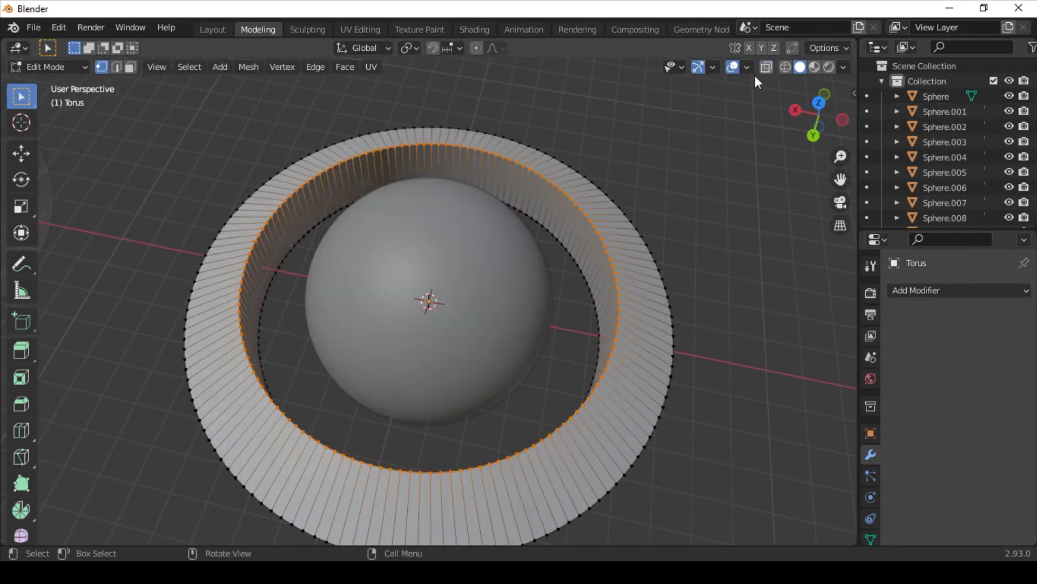
{"action": "middle_click_drag", "start_coordinate": [621, 296], "coordinate": [655, 190]}
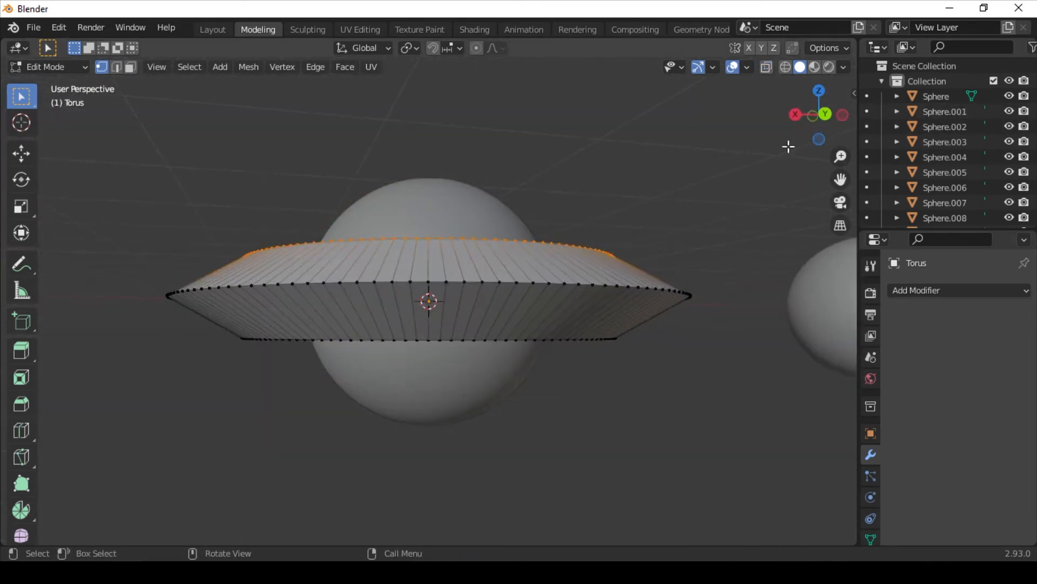
{"action": "left_click", "coordinate": [832, 112]}
{"action": "left_click", "coordinate": [566, 106]}
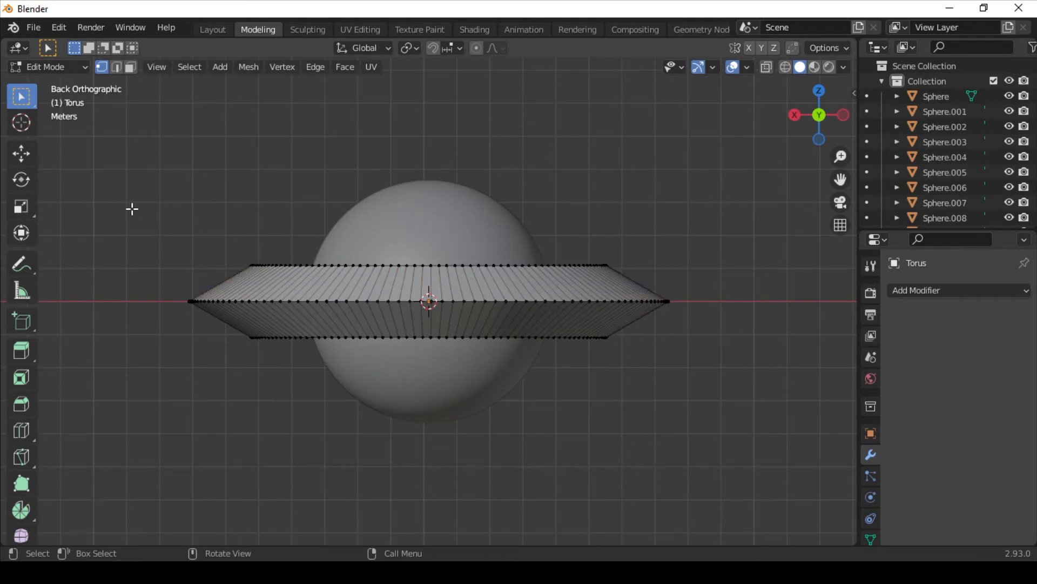
{"action": "left_click_drag", "start_coordinate": [196, 222], "coordinate": [651, 287]}
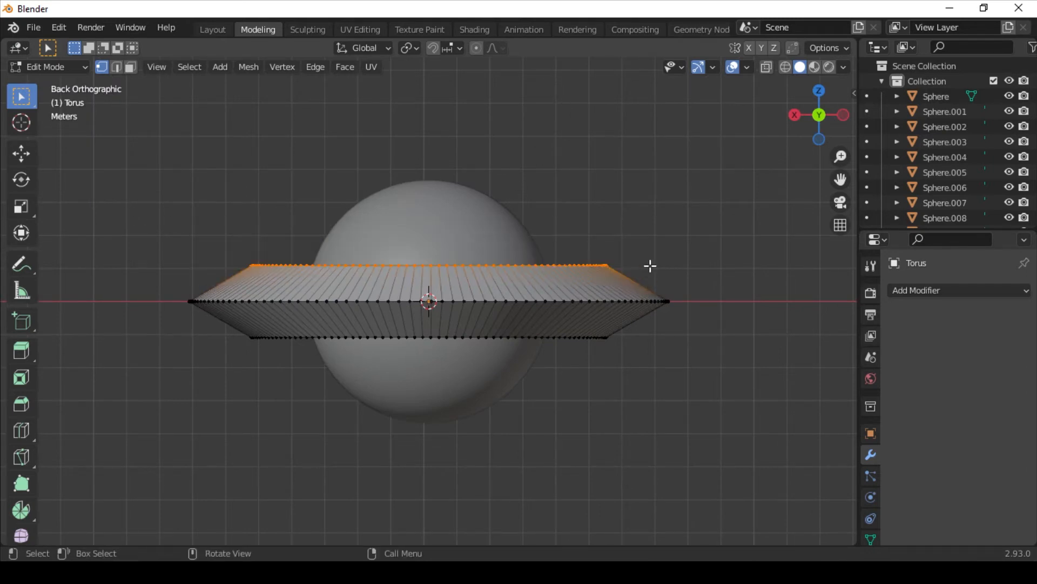
{"action": "middle_click_drag", "start_coordinate": [650, 265], "coordinate": [631, 277]}
- Turn X-ray back on, box-select the ring's whole upper row of vertices in the back view and try a free move
{"action": "left_click", "coordinate": [767, 68]}
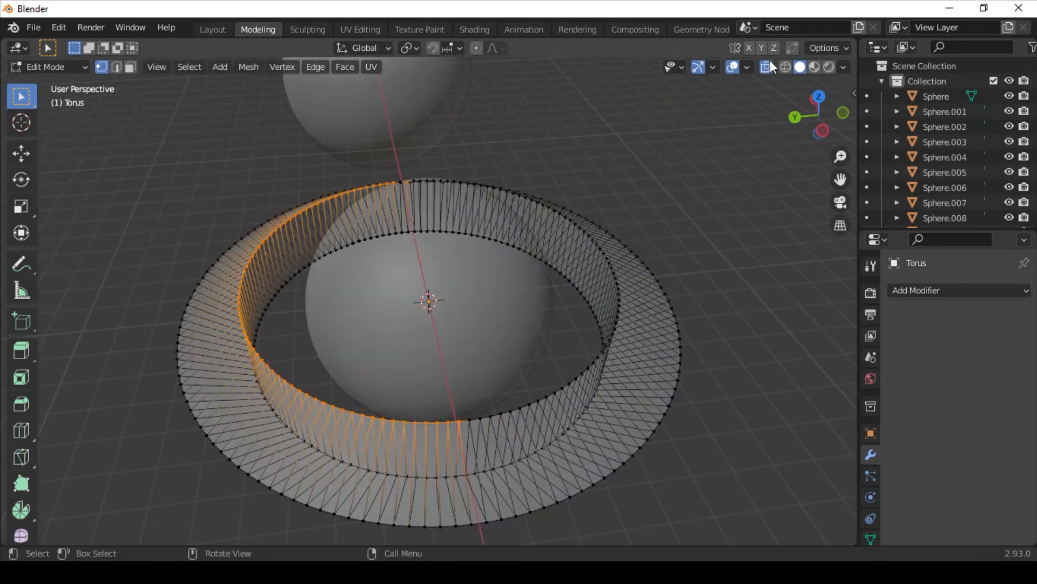
{"action": "left_click", "coordinate": [791, 117]}
{"action": "left_click_drag", "start_coordinate": [172, 119], "coordinate": [668, 284]}
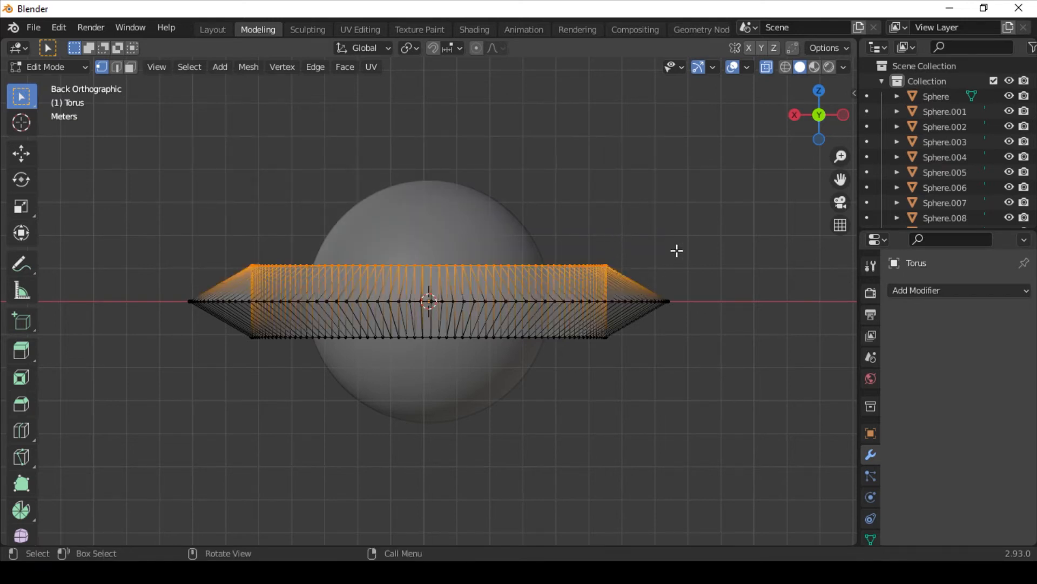
{"action": "key", "text": "g"}
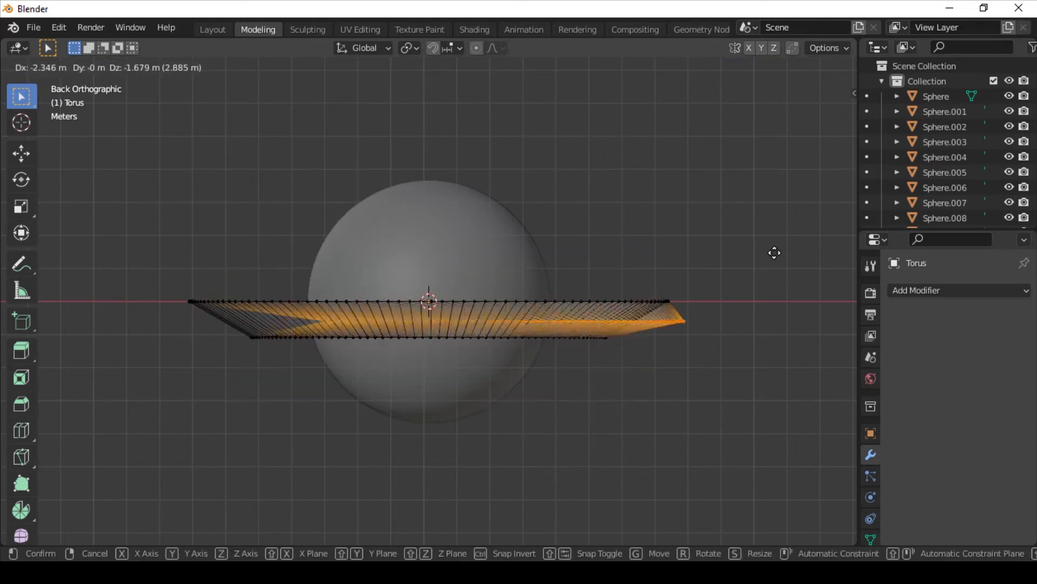
{"action": "right_click", "coordinate": [768, 230]}
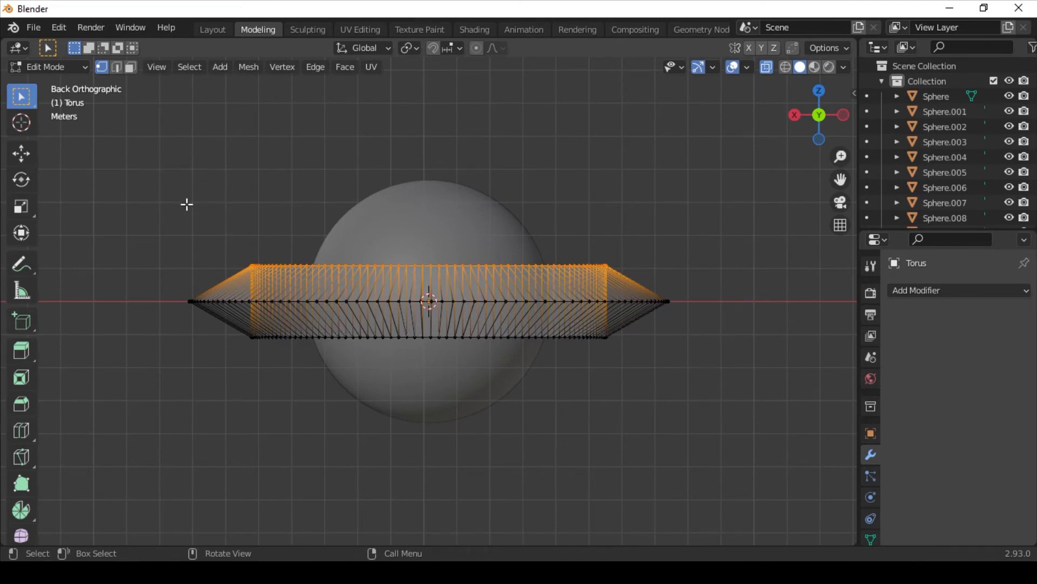
- Lower the ring's upper row of vertices 1.081 m along the global Z axis, level with its outer edge
{"action": "left_click_drag", "start_coordinate": [178, 203], "coordinate": [716, 280]}
{"action": "key", "text": "g"}
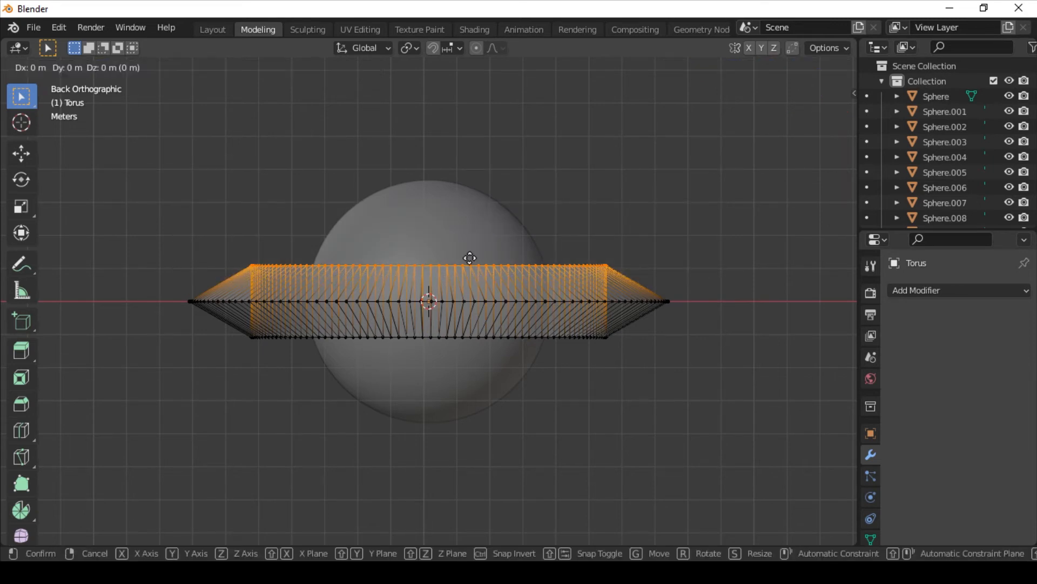
{"action": "key", "text": "z"}
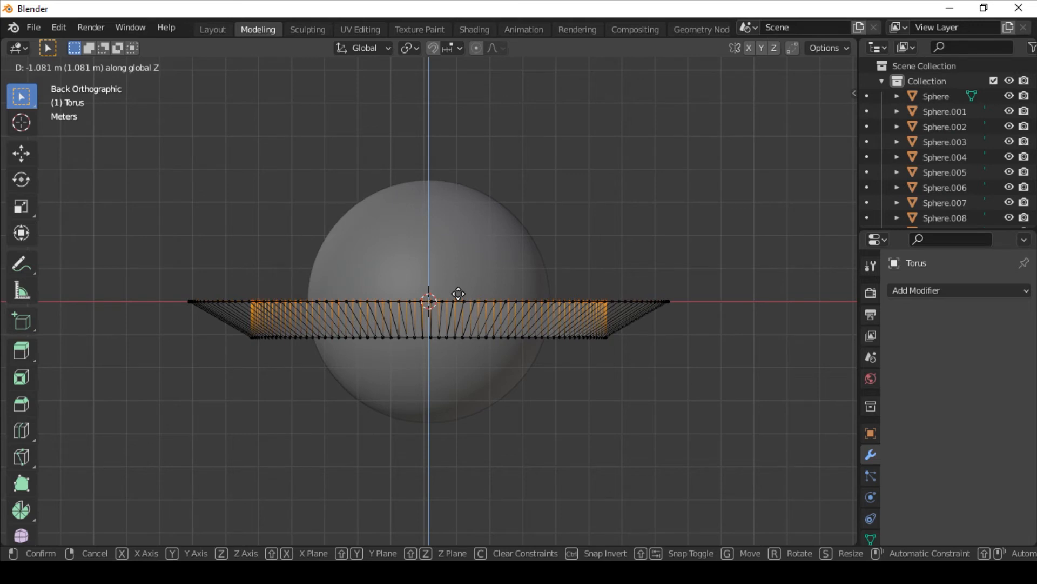
{"action": "left_click", "coordinate": [458, 294]}
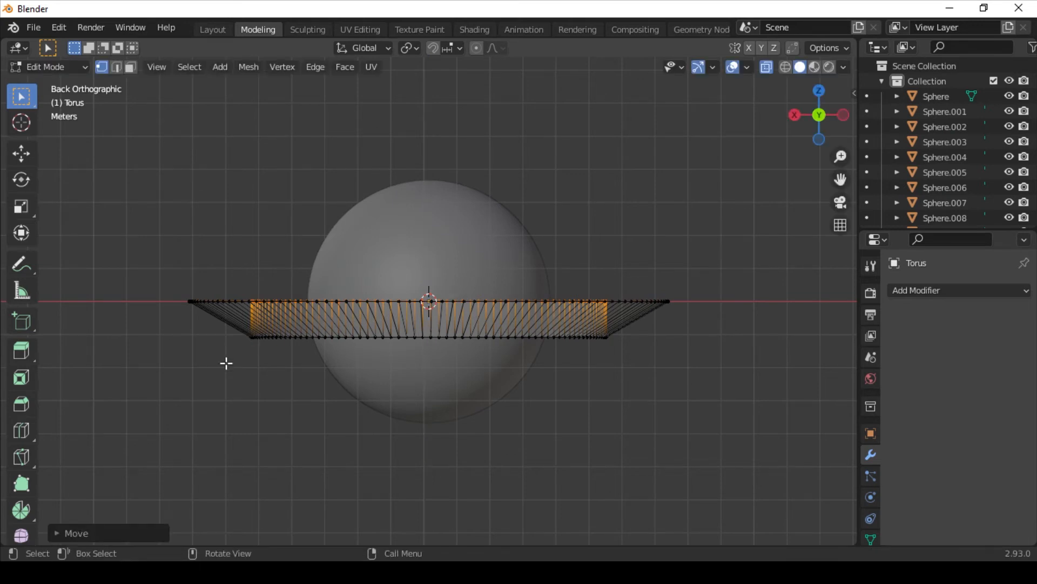
- Raise the ring's lower row of vertices 1.081 m along the global Z axis to flatten the ring, and clear the selection
{"action": "left_click_drag", "start_coordinate": [184, 334], "coordinate": [668, 406]}
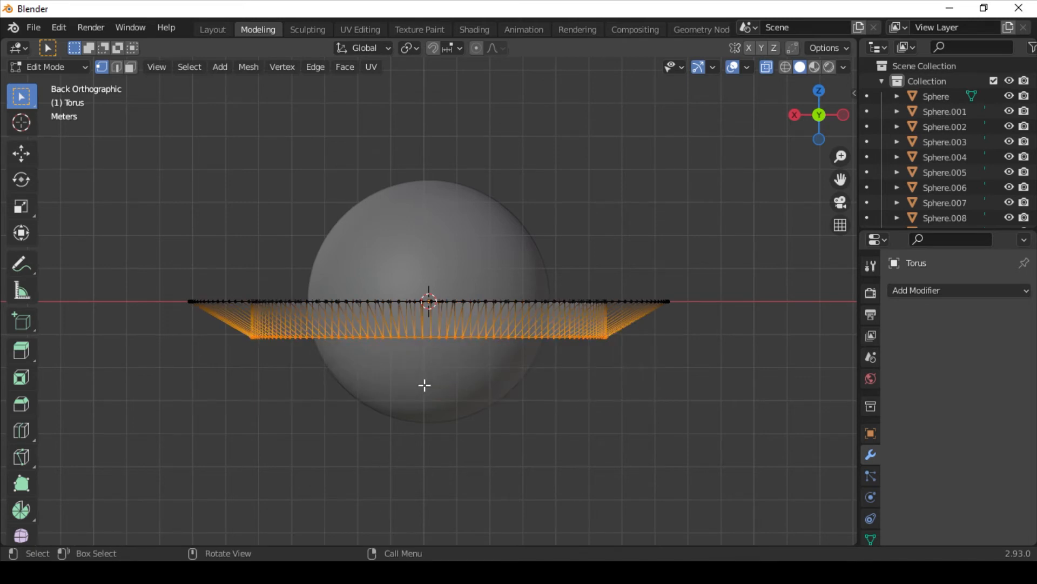
{"action": "key", "text": "g"}
{"action": "key", "text": "z"}
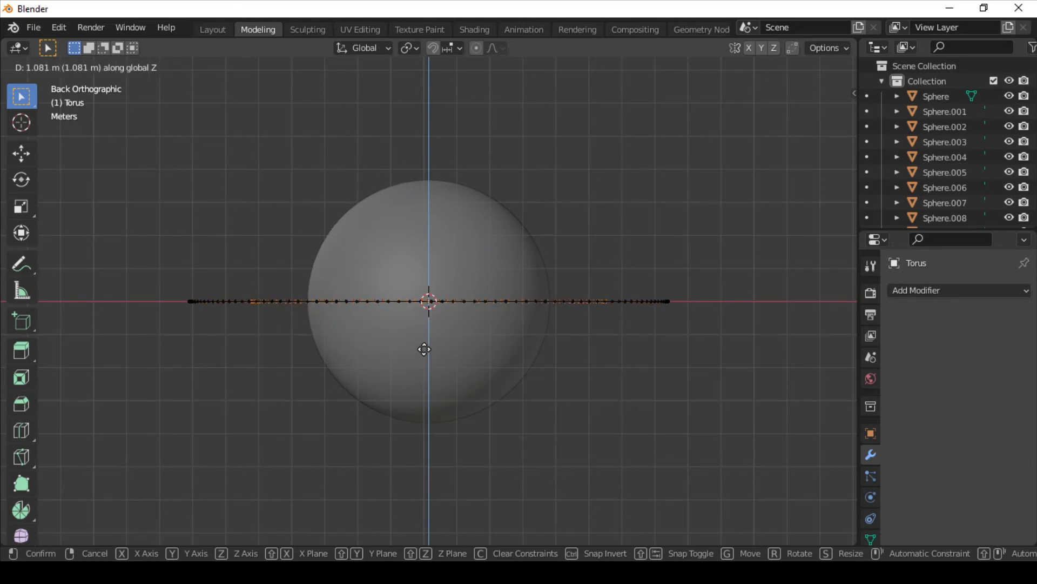
{"action": "left_click", "coordinate": [424, 350]}
{"action": "middle_click_drag", "start_coordinate": [591, 209], "coordinate": [595, 326]}
{"action": "scroll", "coordinate": [595, 324], "scroll_direction": "down", "scroll_amount": 3}
{"action": "scroll", "coordinate": [595, 321], "scroll_direction": "down", "scroll_amount": 1}
{"action": "scroll", "coordinate": [596, 320], "scroll_direction": "up", "scroll_amount": 2}
{"action": "key", "text": "grave"}
{"action": "left_click", "coordinate": [504, 107]}
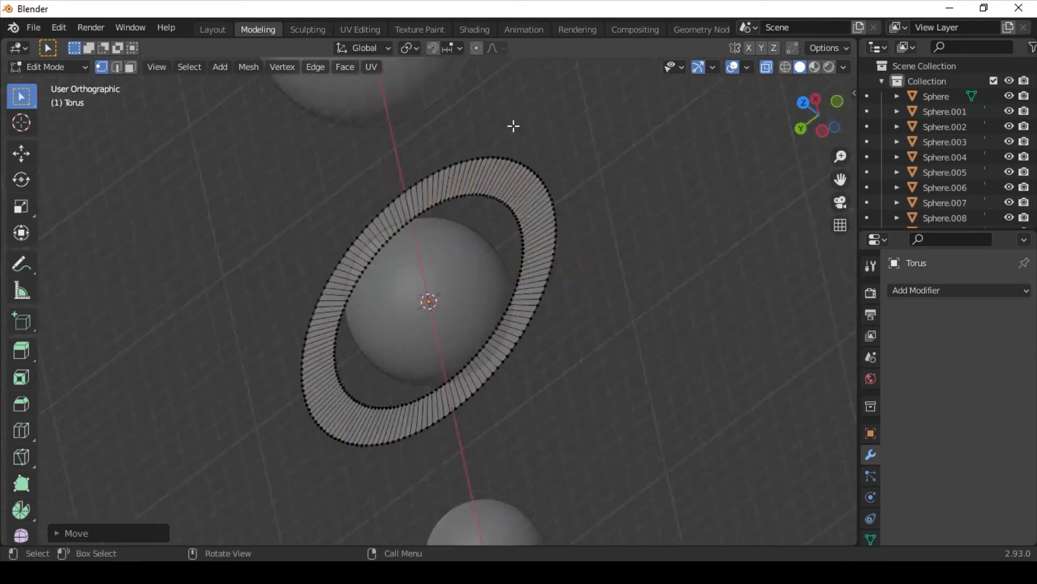
- Return to Object Mode and scale the flattened ring down to about 0.8 of its size
{"action": "key", "text": "Tab"}
{"action": "middle_click_drag", "start_coordinate": [582, 276], "coordinate": [625, 387]}
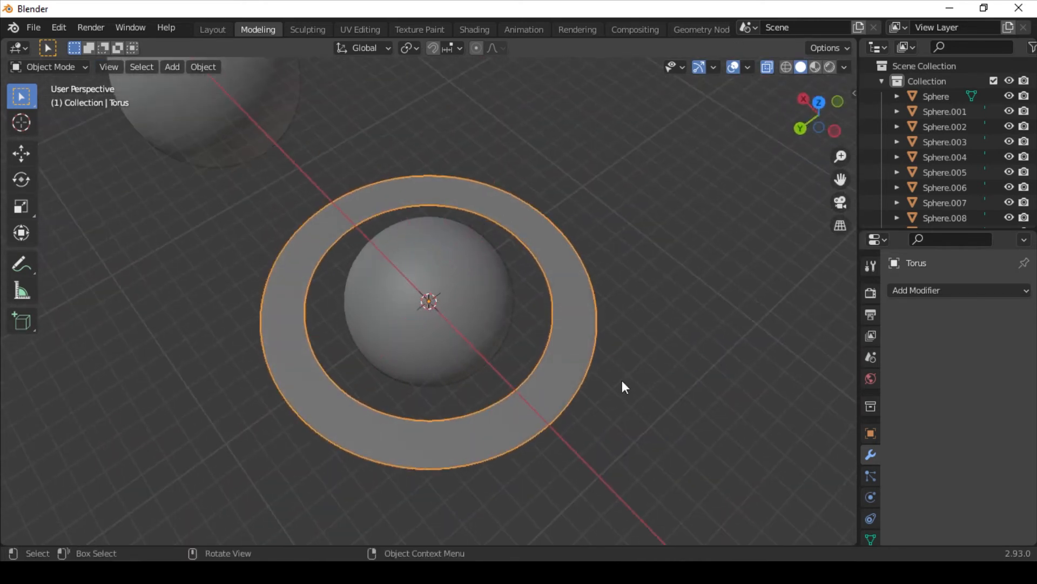
{"action": "key", "text": "s"}
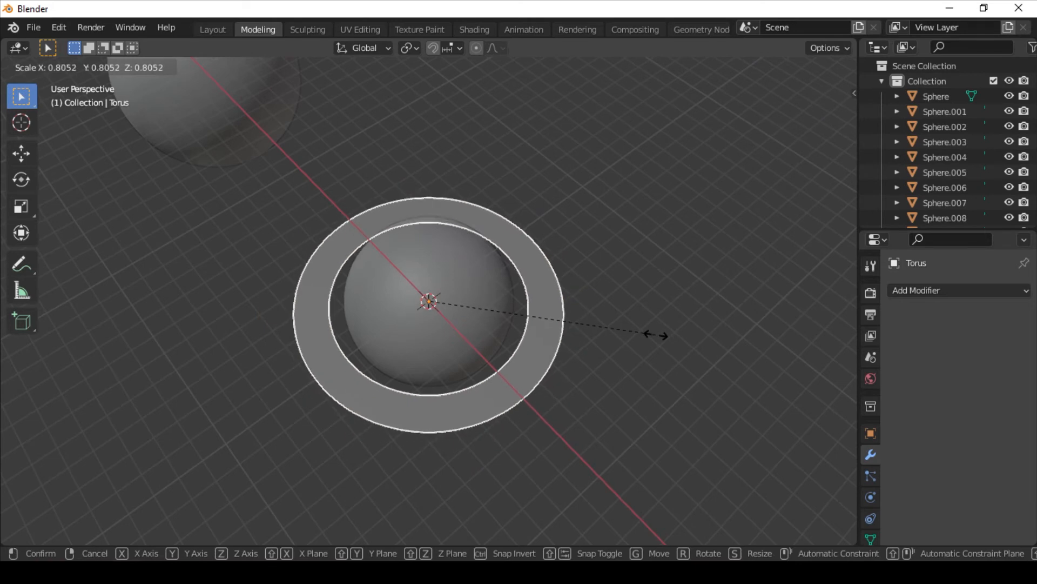
{"action": "left_click", "coordinate": [663, 336]}
{"action": "middle_click_drag", "start_coordinate": [663, 336], "coordinate": [720, 248]}
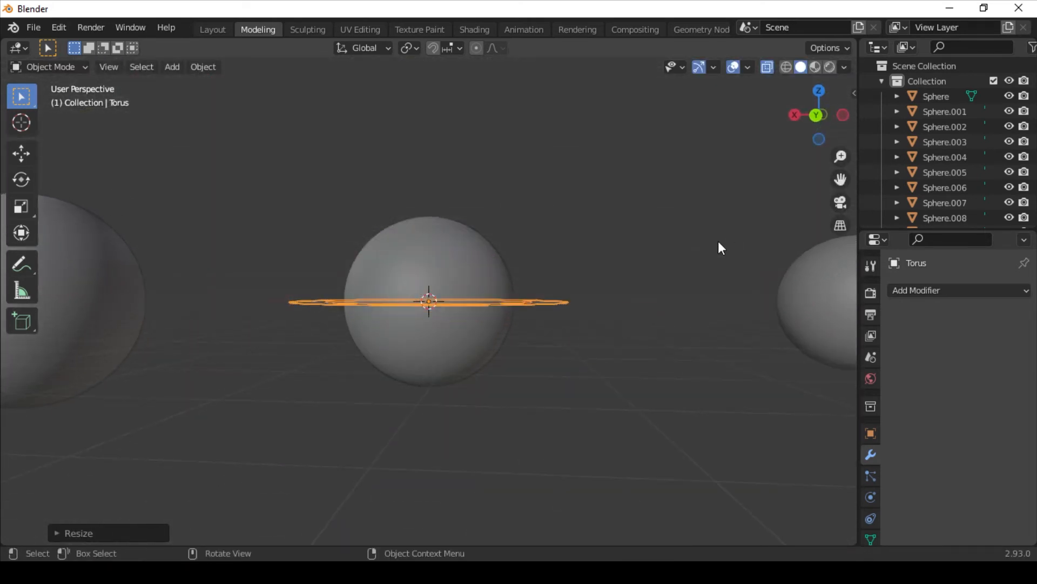
{"action": "middle_click_drag", "start_coordinate": [623, 319], "coordinate": [638, 378]}
- Select all objects, clear the selection, reselect only the ring and scale it up slightly
{"action": "key", "text": "a"}
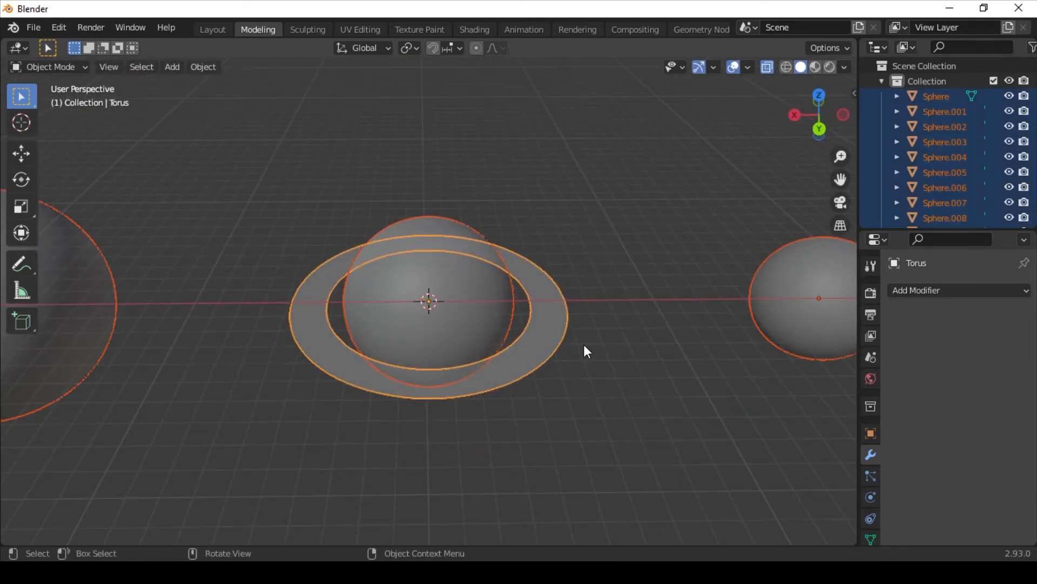
{"action": "key", "text": "alt+a"}
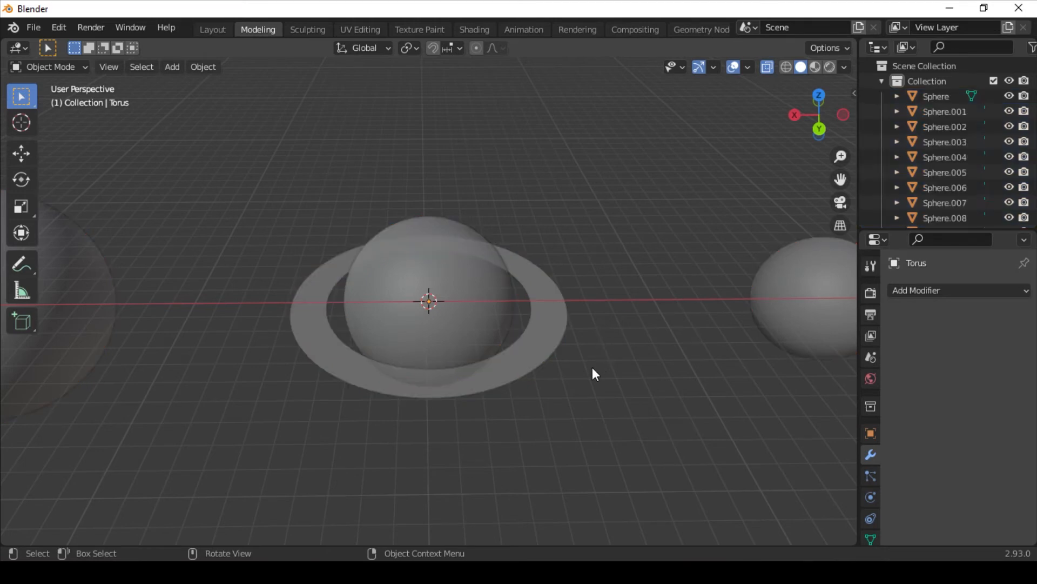
{"action": "left_click", "coordinate": [514, 342]}
{"action": "key", "text": "s"}
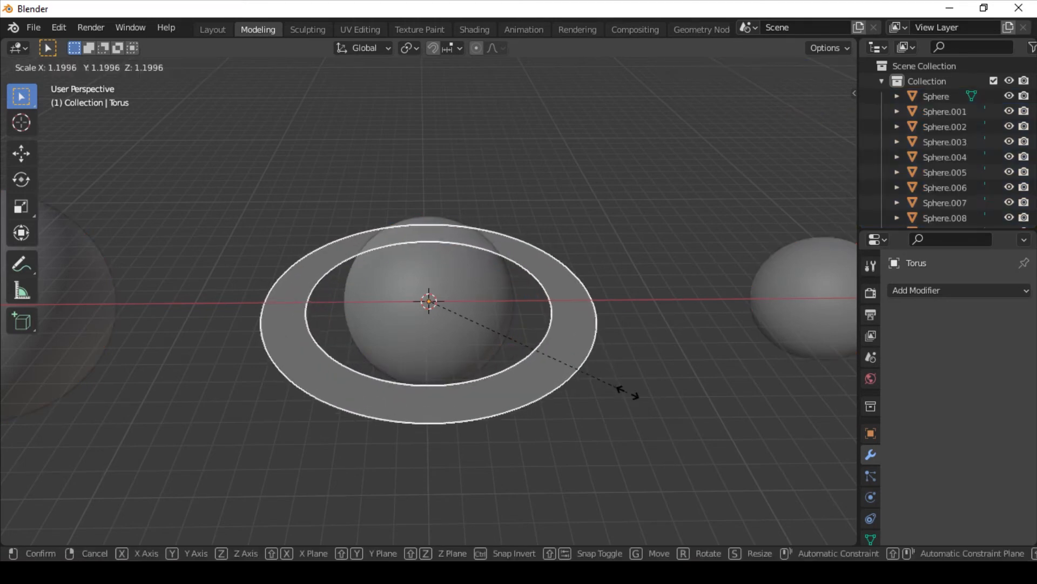
{"action": "left_click", "coordinate": [616, 387]}
- Try to rotate the ring about the global Z axis in the back view
{"action": "left_click", "coordinate": [819, 130]}
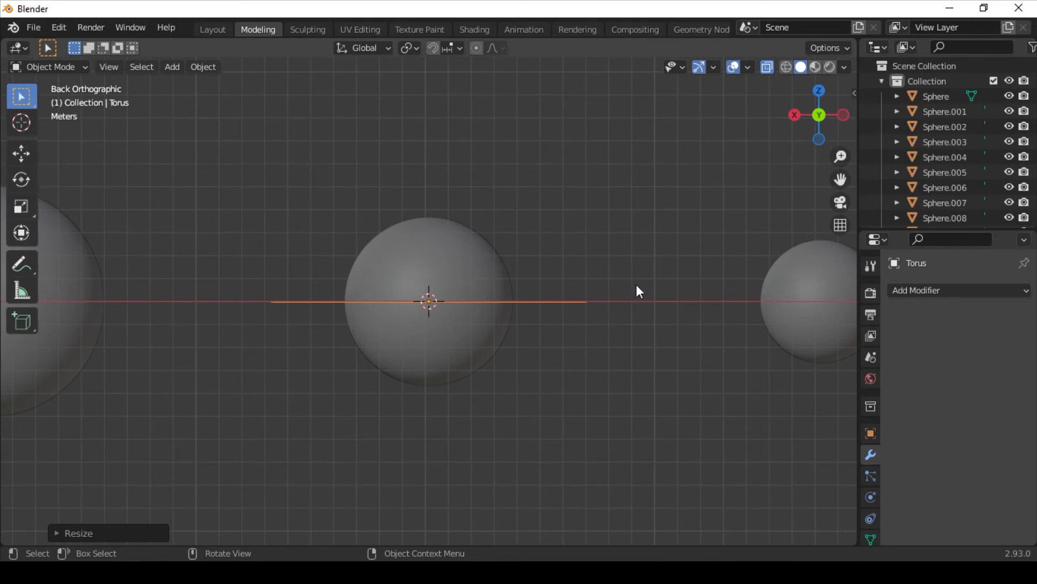
{"action": "key", "text": "r"}
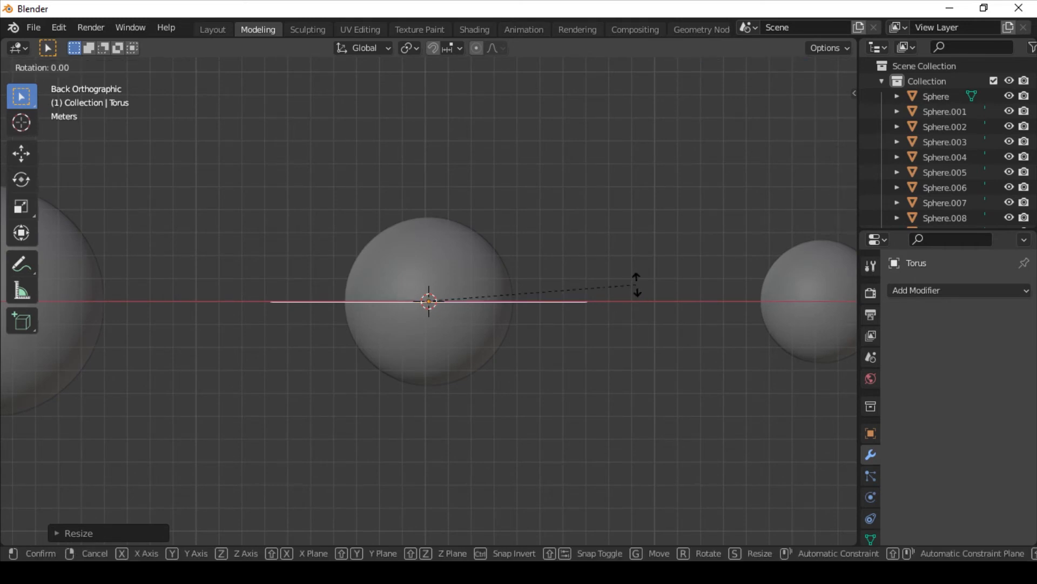
{"action": "key", "text": "z"}
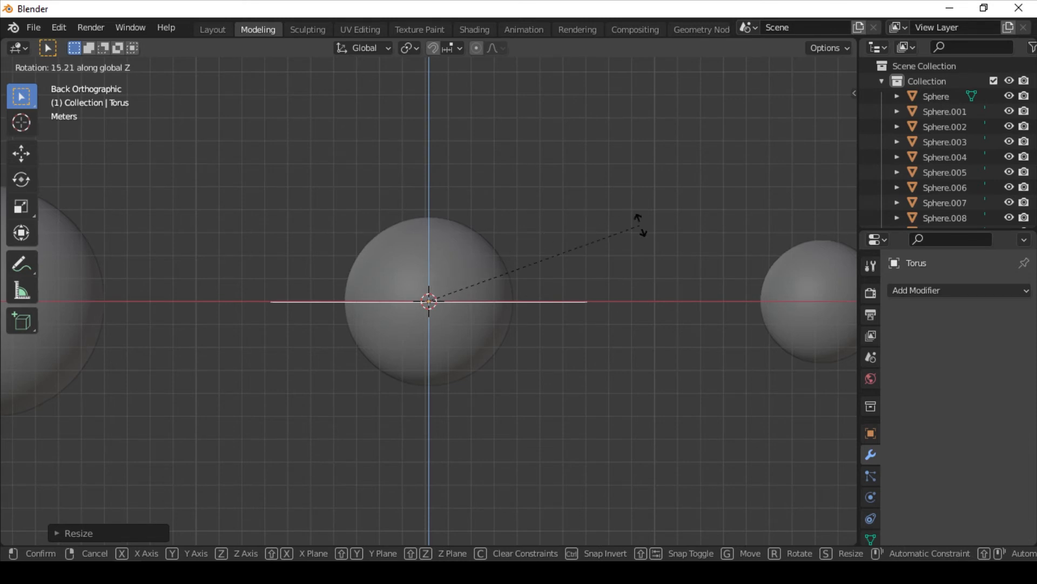
{"action": "left_click", "coordinate": [640, 225]}
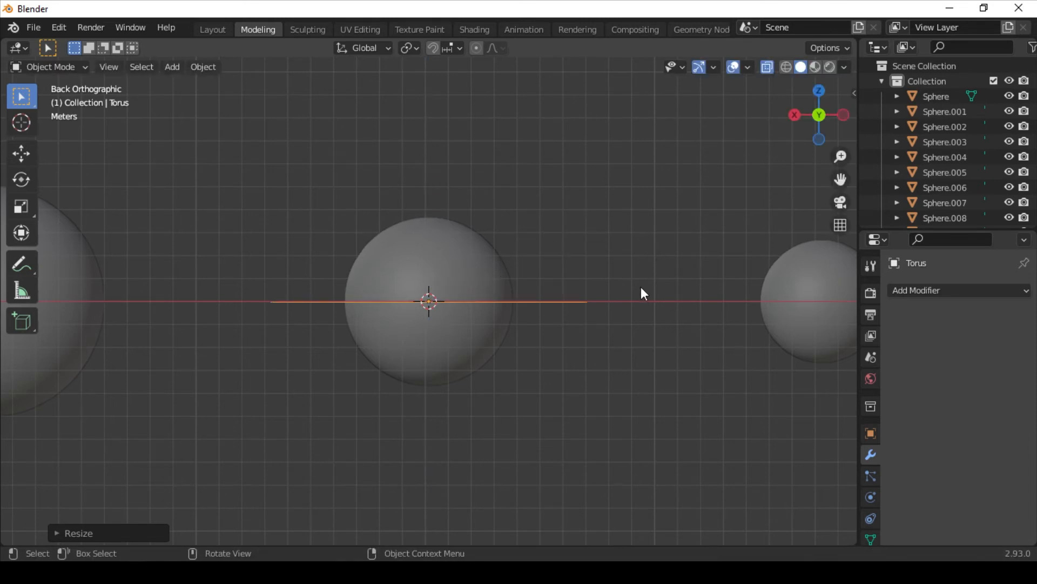
- Tilt the ring around its planet by rotating it about the global Y axis, and inspect it at an angle
{"action": "key", "text": "r"}
{"action": "key", "text": "y"}
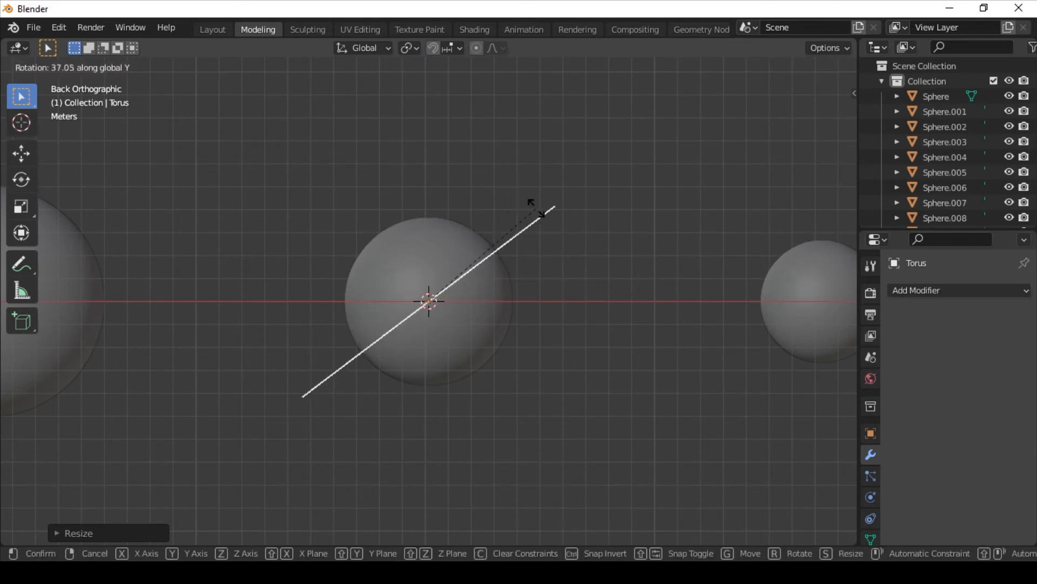
{"action": "left_click", "coordinate": [562, 238]}
{"action": "middle_click_drag", "start_coordinate": [560, 254], "coordinate": [572, 283]}
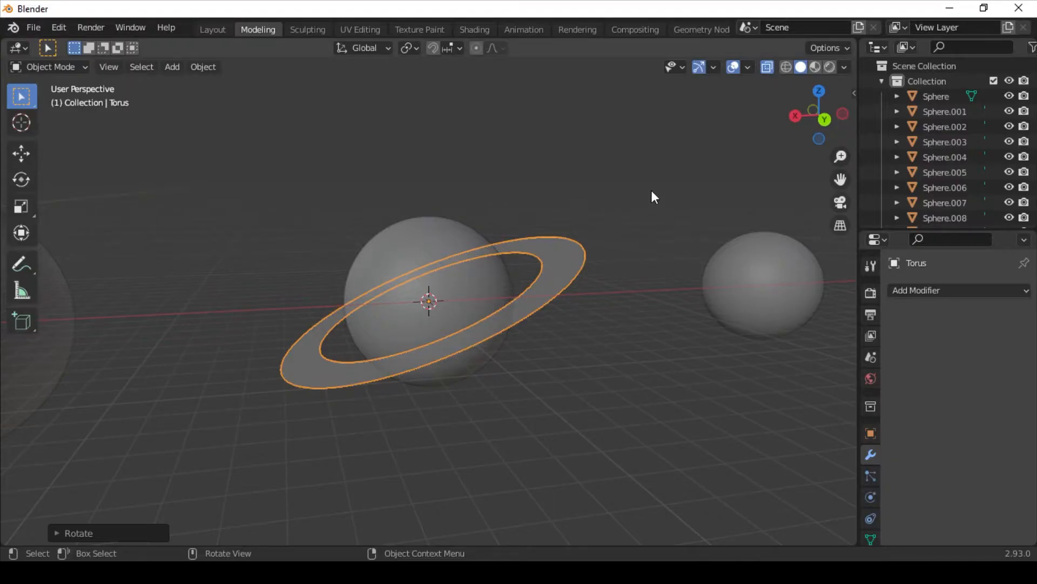
{"action": "middle_click_drag", "start_coordinate": [651, 197], "coordinate": [545, 168]}
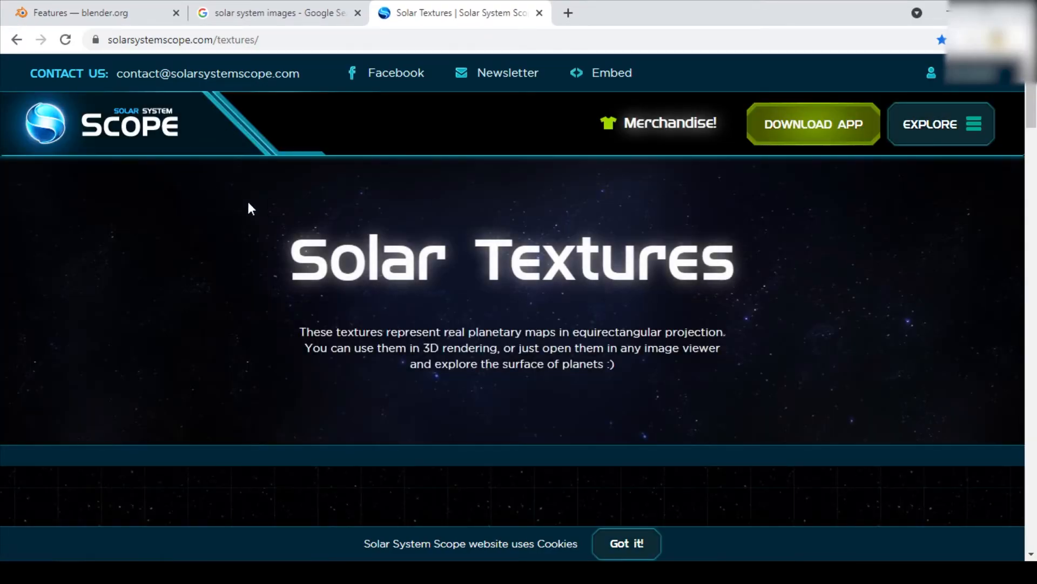
- Browse the planet textures on the Solar Textures page, comparing the available resolutions from Mercury to Neptune
{"action": "scroll", "coordinate": [410, 187], "scroll_direction": "down", "scroll_amount": 8}
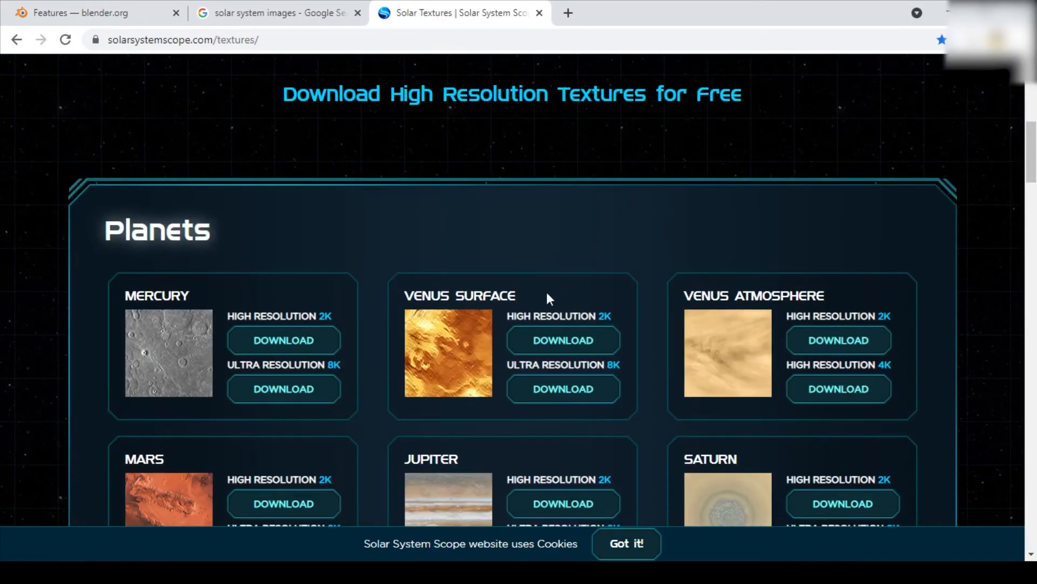
{"action": "scroll", "coordinate": [665, 158], "scroll_direction": "down", "scroll_amount": 4}
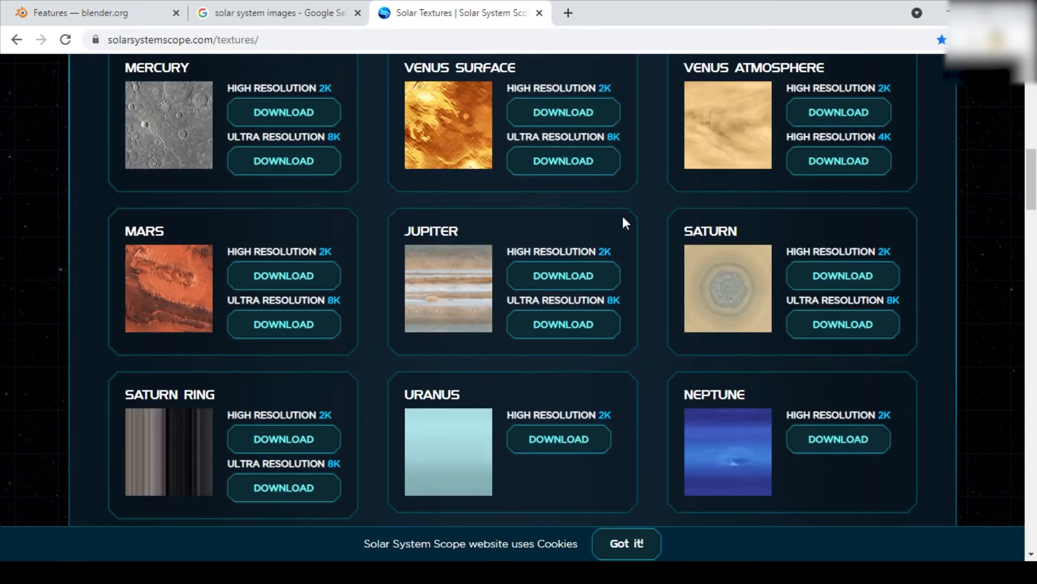
{"action": "scroll", "coordinate": [623, 216], "scroll_direction": "down", "scroll_amount": 3}
{"action": "scroll", "coordinate": [623, 216], "scroll_direction": "up", "scroll_amount": 7}
{"action": "scroll", "coordinate": [622, 215], "scroll_direction": "down", "scroll_amount": 3}
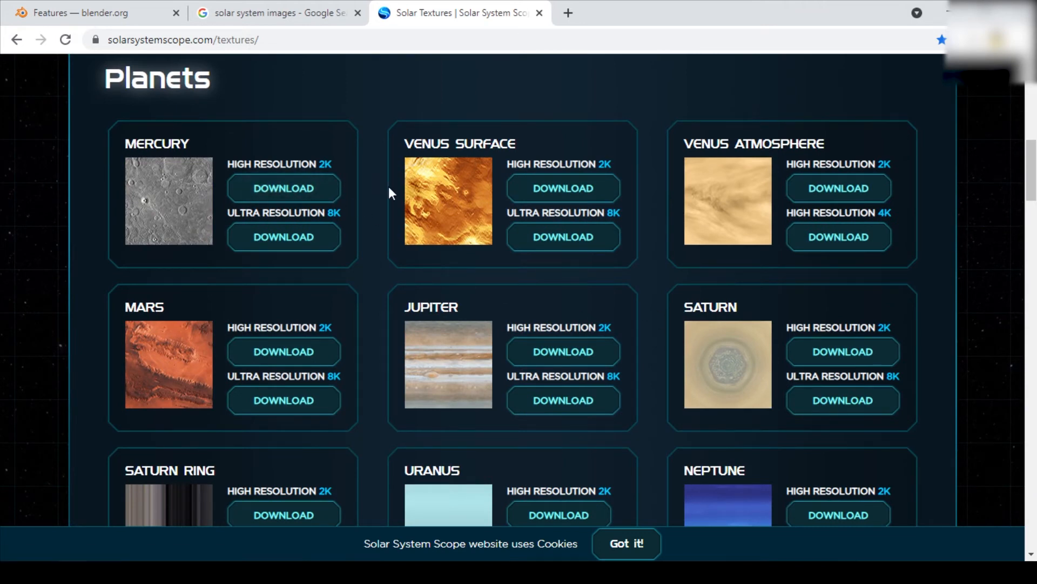
{"action": "scroll", "coordinate": [779, 380], "scroll_direction": "down", "scroll_amount": 5}
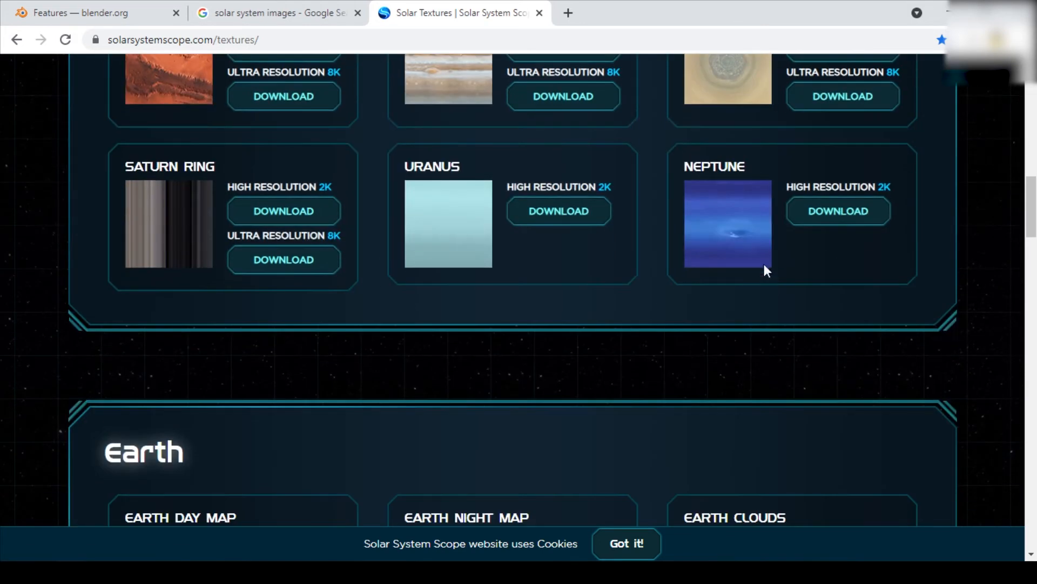
{"action": "scroll", "coordinate": [687, 326], "scroll_direction": "up", "scroll_amount": 5}
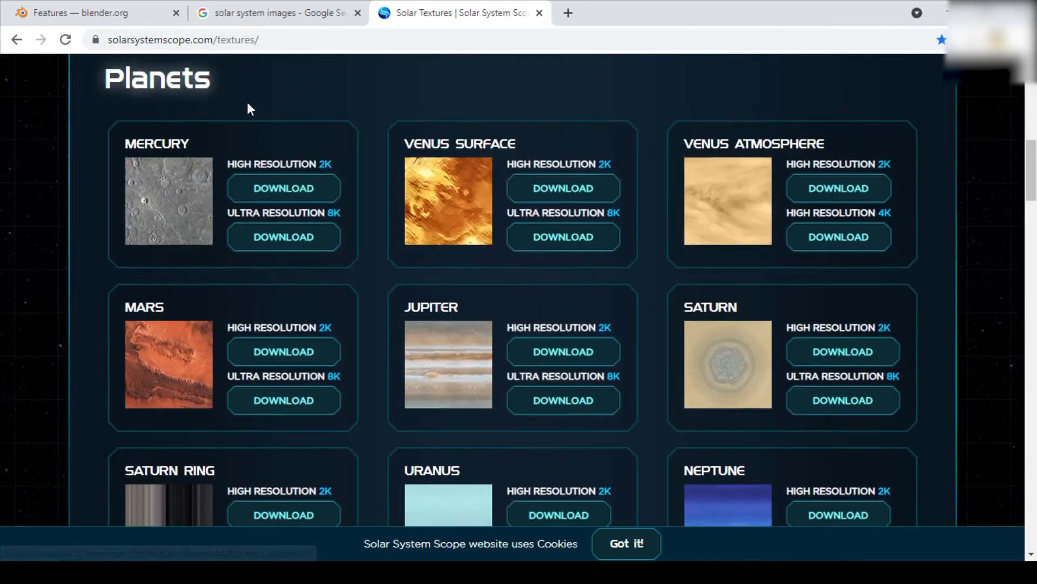
{"action": "scroll", "coordinate": [469, 226], "scroll_direction": "down", "scroll_amount": 1}
{"action": "scroll", "coordinate": [475, 221], "scroll_direction": "down", "scroll_amount": 3}
{"action": "scroll", "coordinate": [490, 205], "scroll_direction": "up", "scroll_amount": 1}
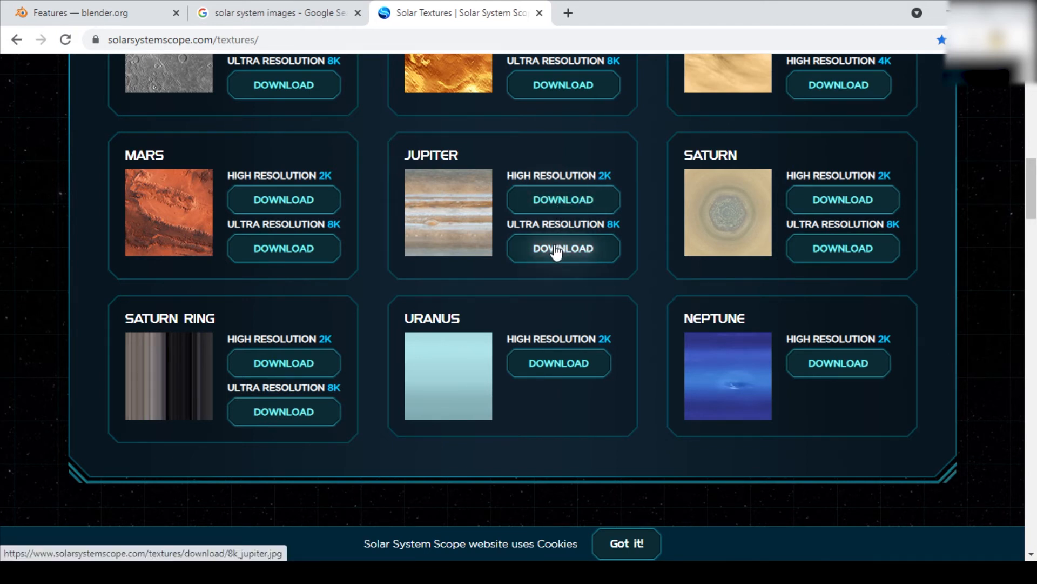
{"action": "scroll", "coordinate": [540, 254], "scroll_direction": "up", "scroll_amount": 8}
{"action": "scroll", "coordinate": [538, 257], "scroll_direction": "down", "scroll_amount": 4}
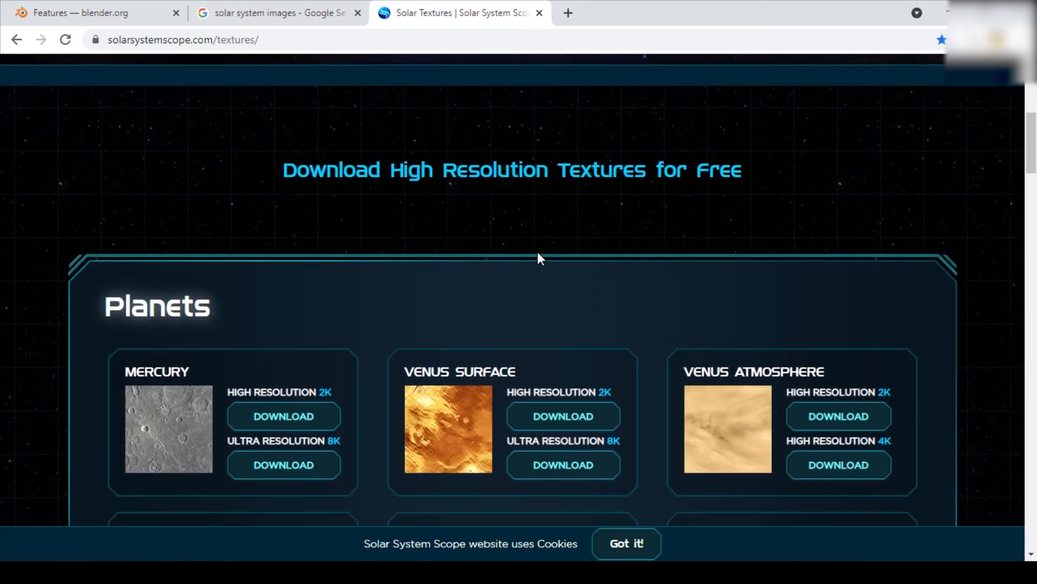
{"action": "scroll", "coordinate": [535, 256], "scroll_direction": "down", "scroll_amount": 4}
{"action": "scroll", "coordinate": [378, 205], "scroll_direction": "up", "scroll_amount": 3}
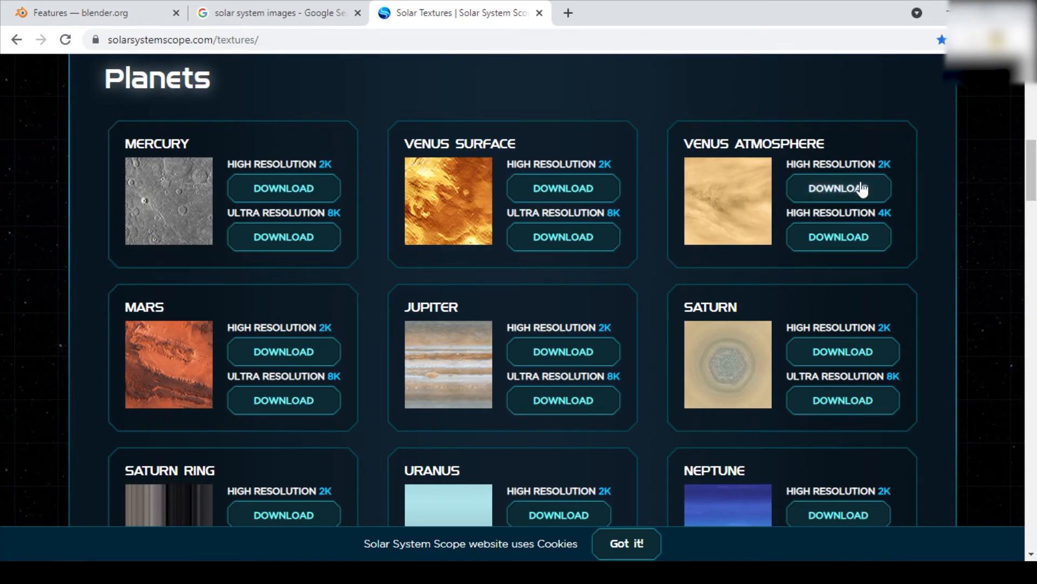
{"action": "scroll", "coordinate": [601, 203], "scroll_direction": "down", "scroll_amount": 4}
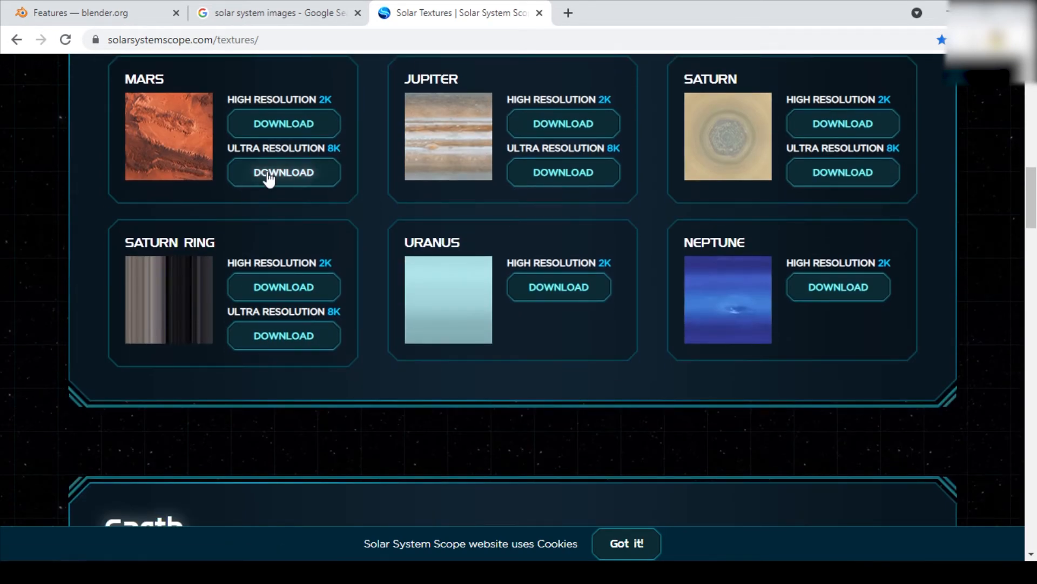
- Look through the Earth maps, the Sun, Moon and Stars textures, and the fictional bodies on the texture page
{"action": "scroll", "coordinate": [402, 221], "scroll_direction": "down", "scroll_amount": 6}
{"action": "scroll", "coordinate": [402, 230], "scroll_direction": "down", "scroll_amount": 4}
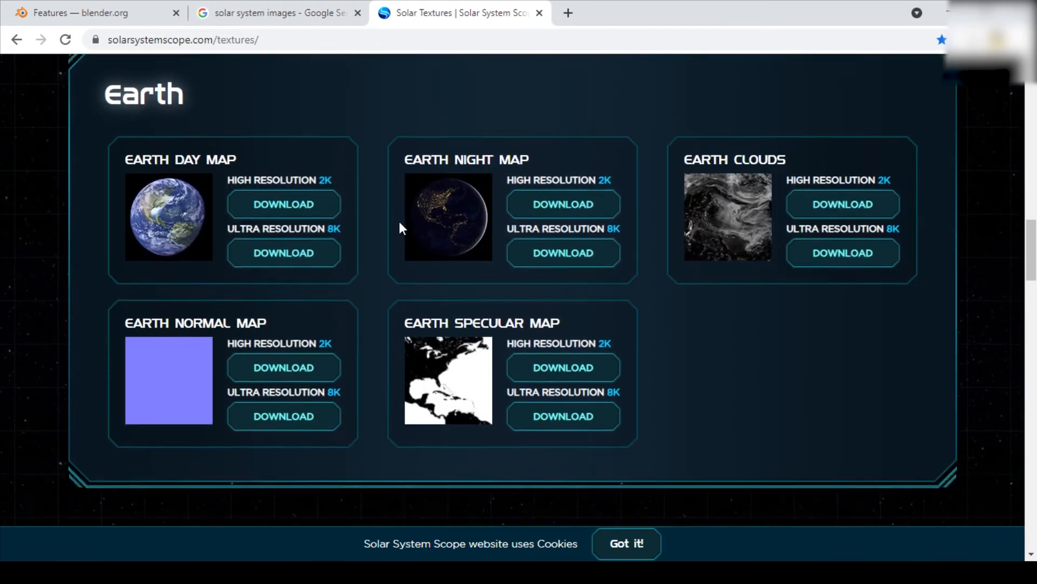
{"action": "scroll", "coordinate": [194, 209], "scroll_direction": "up", "scroll_amount": 4}
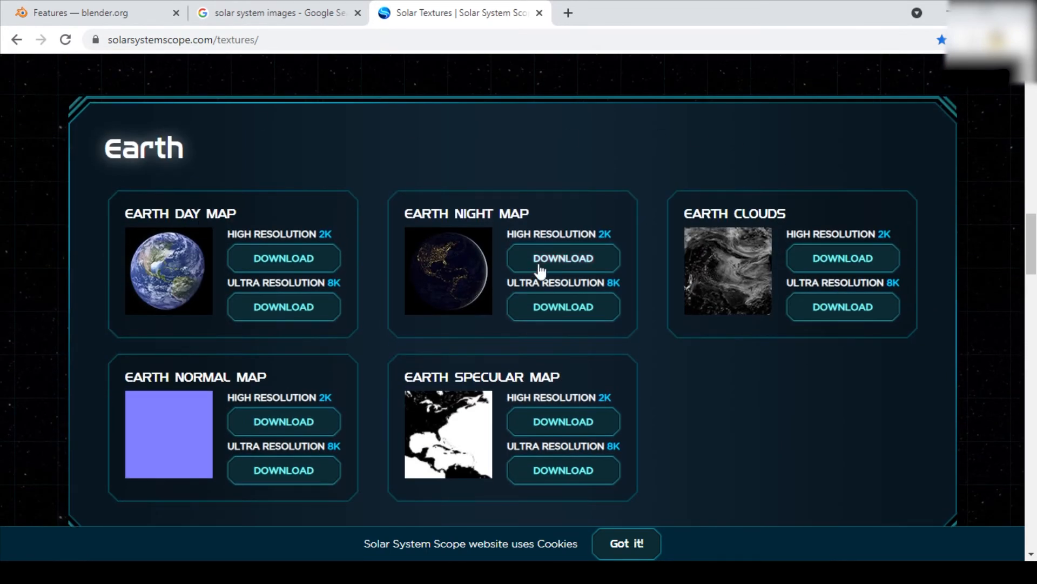
{"action": "scroll", "coordinate": [494, 212], "scroll_direction": "up", "scroll_amount": 9}
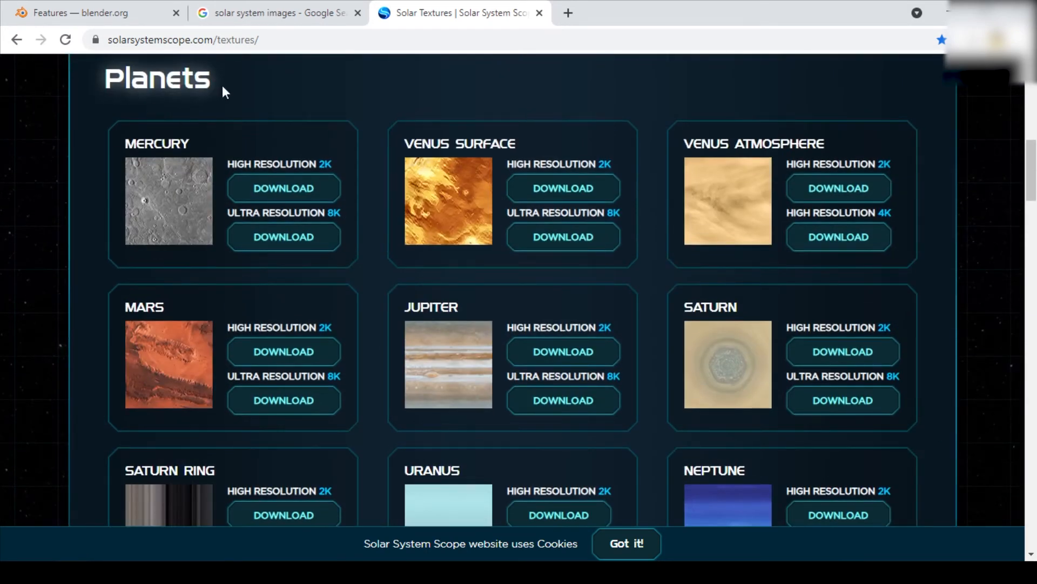
{"action": "scroll", "coordinate": [473, 274], "scroll_direction": "down", "scroll_amount": 9}
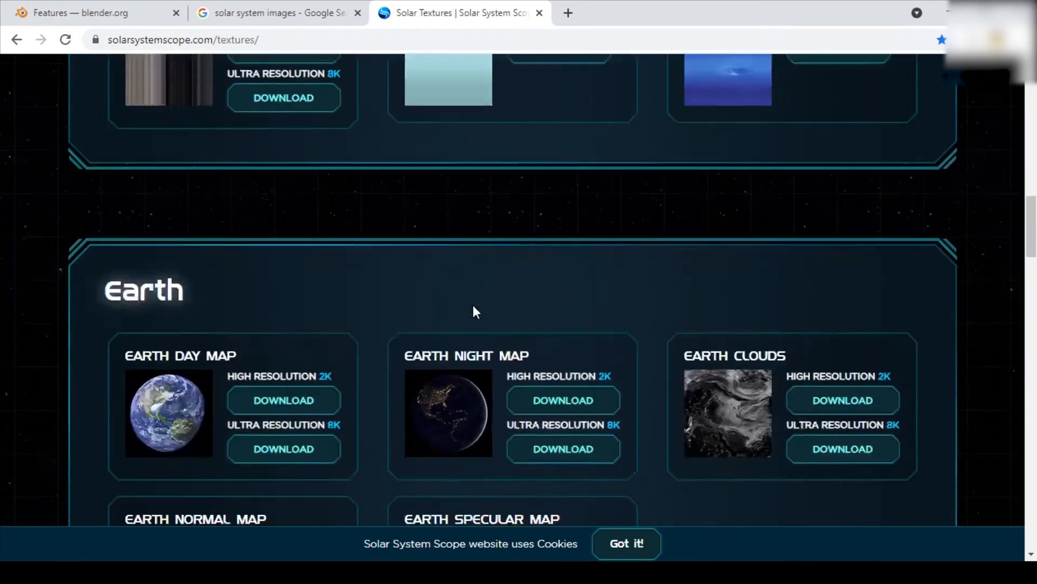
{"action": "scroll", "coordinate": [484, 194], "scroll_direction": "down", "scroll_amount": 1}
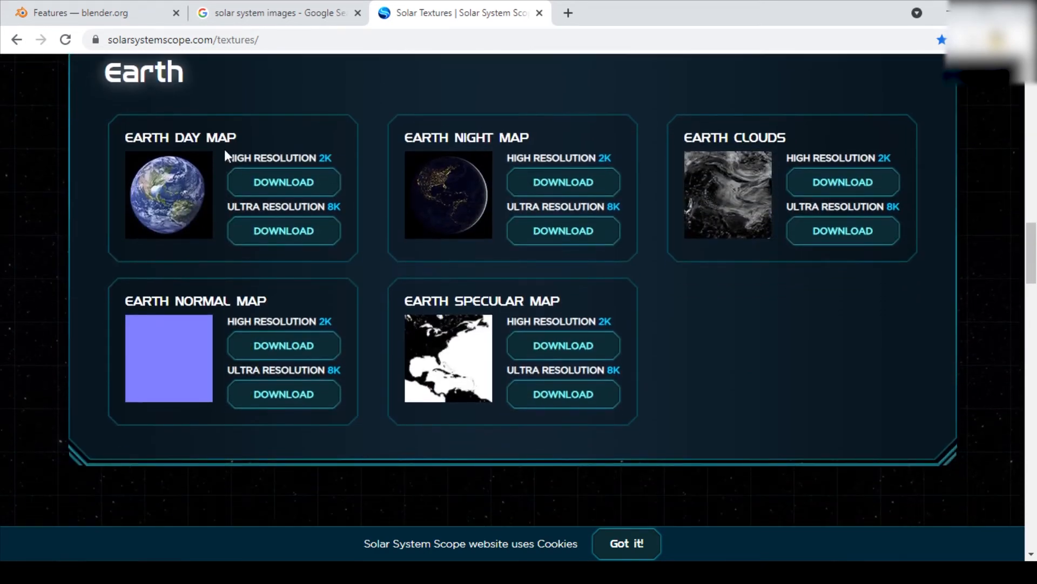
{"action": "scroll", "coordinate": [160, 193], "scroll_direction": "down", "scroll_amount": 7}
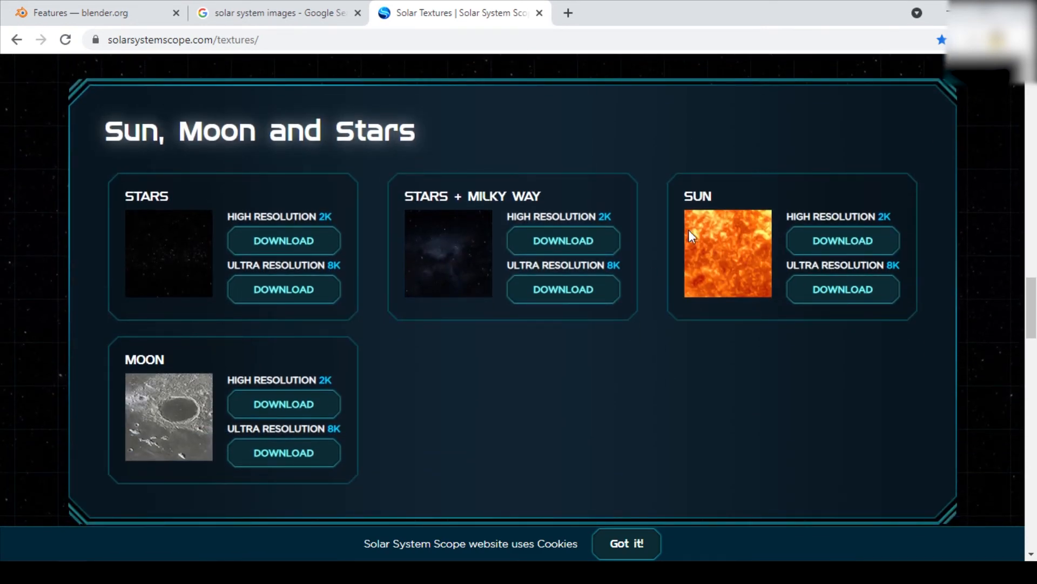
{"action": "scroll", "coordinate": [670, 233], "scroll_direction": "down", "scroll_amount": 11}
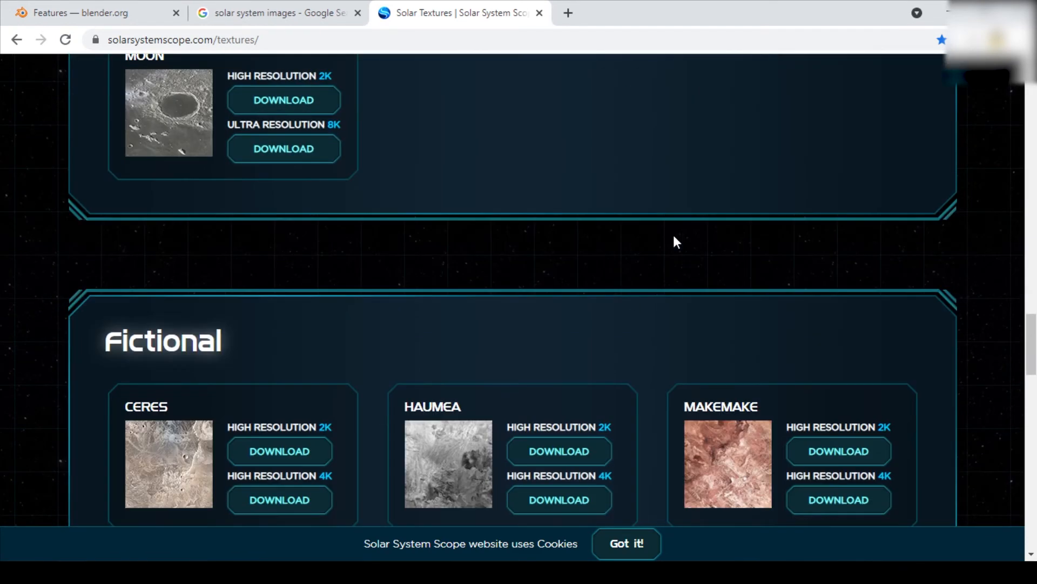
{"action": "scroll", "coordinate": [668, 222], "scroll_direction": "up", "scroll_amount": 10}
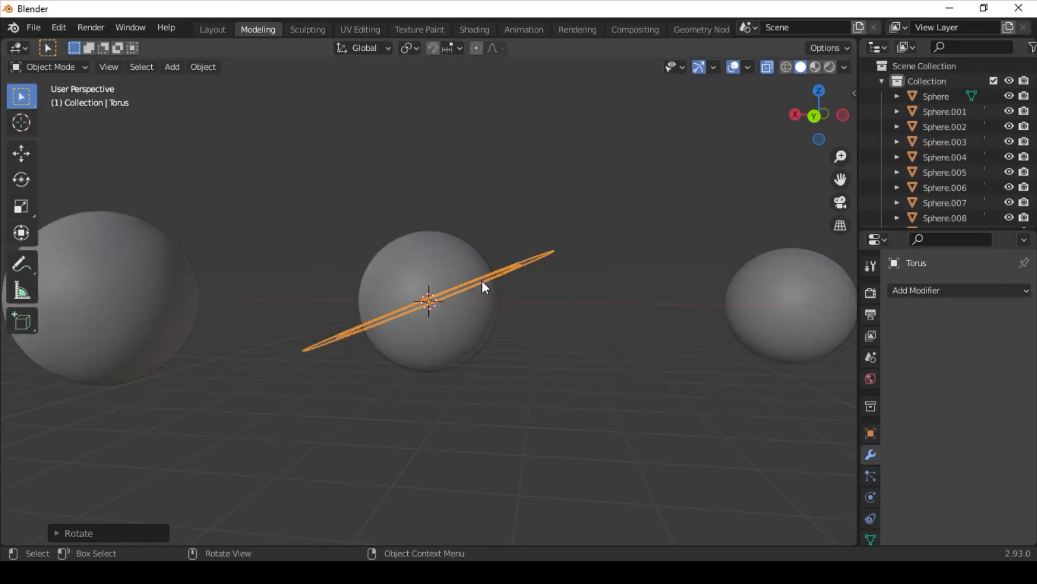
- Switch to Blender, deselect the ring and inspect the ringed planet among its neighbouring planets
{"action": "scroll", "coordinate": [483, 278], "scroll_direction": "down", "scroll_amount": 6}
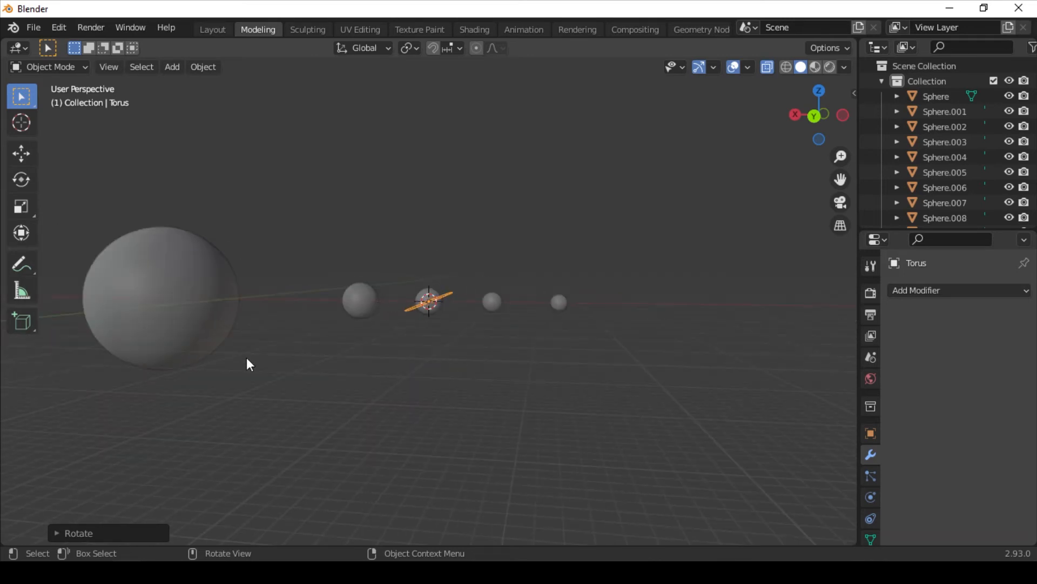
{"action": "middle_click_drag", "start_coordinate": [252, 362], "coordinate": [226, 309]}
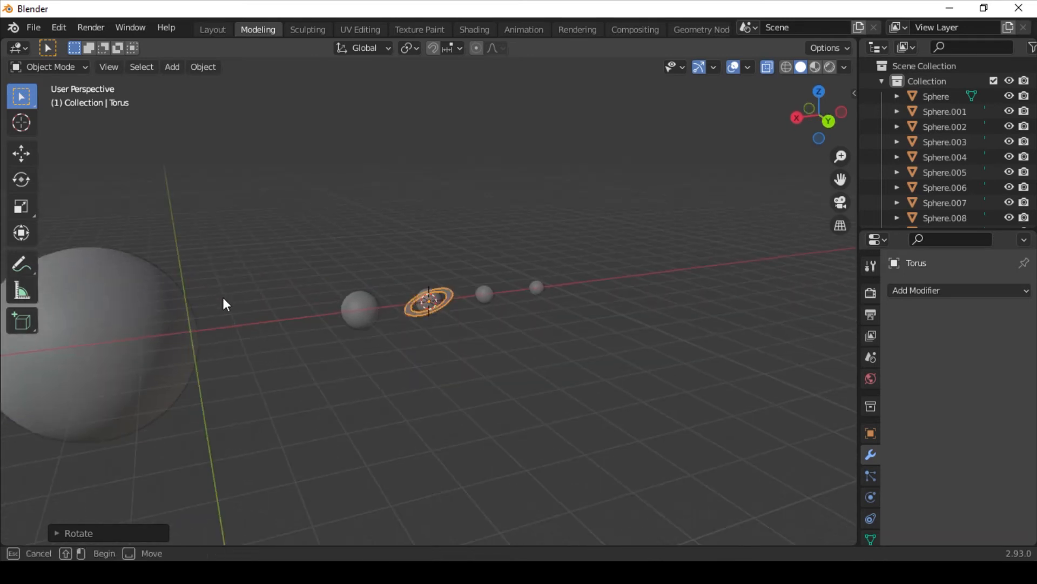
{"action": "left_click_drag", "start_coordinate": [211, 287], "coordinate": [237, 379]}
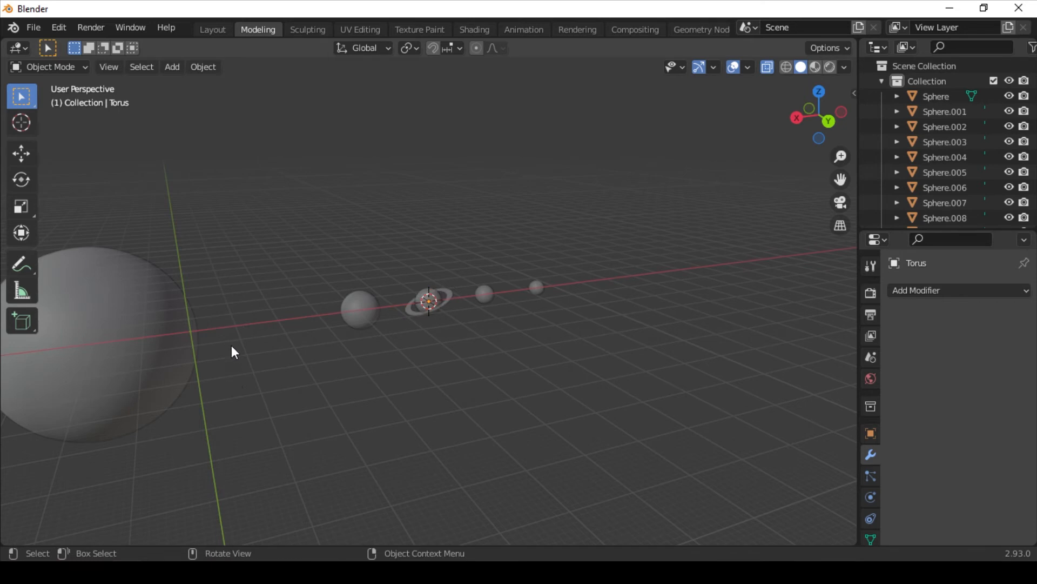
{"action": "scroll", "coordinate": [249, 351], "scroll_direction": "up", "scroll_amount": 4}
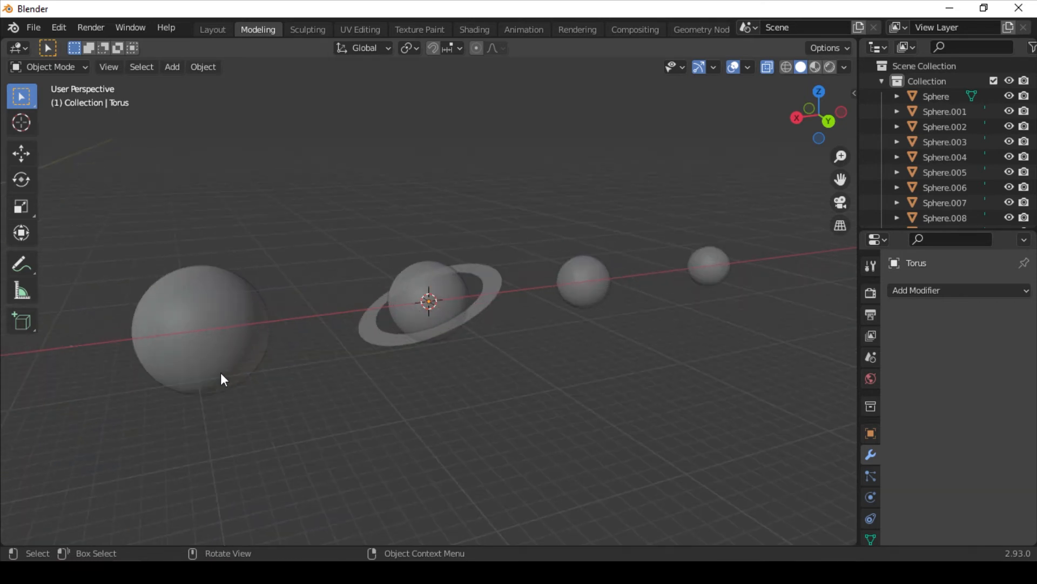
- Locate the small sphere Sphere.001 along the X axis, select it and frame it in the view
{"action": "middle_click_drag", "start_coordinate": [225, 380], "coordinate": [596, 287]}
{"action": "scroll", "coordinate": [275, 327], "scroll_direction": "up", "scroll_amount": 6}
{"action": "middle_click_drag", "start_coordinate": [297, 296], "coordinate": [447, 355], "text": "shift"}
{"action": "scroll", "coordinate": [428, 369], "scroll_direction": "down", "scroll_amount": 6}
{"action": "scroll", "coordinate": [428, 371], "scroll_direction": "down", "scroll_amount": 3}
{"action": "scroll", "coordinate": [446, 350], "scroll_direction": "up", "scroll_amount": 4}
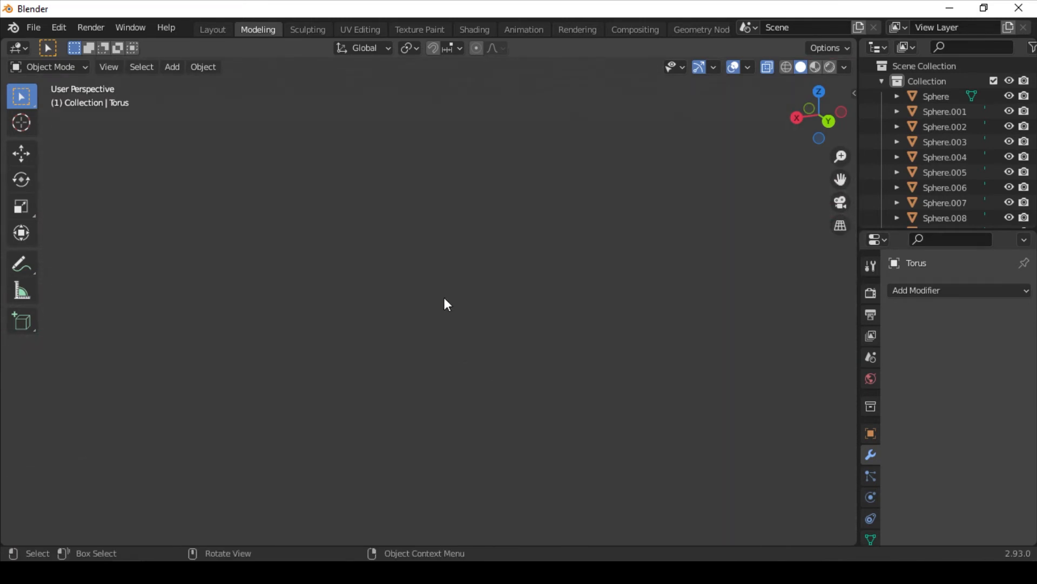
{"action": "scroll", "coordinate": [446, 303], "scroll_direction": "down", "scroll_amount": 4}
{"action": "mouse_move", "coordinate": [447, 303]}
{"action": "middle_mouse_down", "text": "shift"}
{"action": "mouse_move", "coordinate": [417, 352]}
{"action": "mouse_move", "coordinate": [456, 308]}
{"action": "mouse_move", "coordinate": [440, 319]}
{"action": "middle_mouse_up", "text": "shift"}
{"action": "scroll", "coordinate": [417, 353], "scroll_direction": "up", "scroll_amount": 3}
{"action": "scroll", "coordinate": [405, 350], "scroll_direction": "down", "scroll_amount": 2}
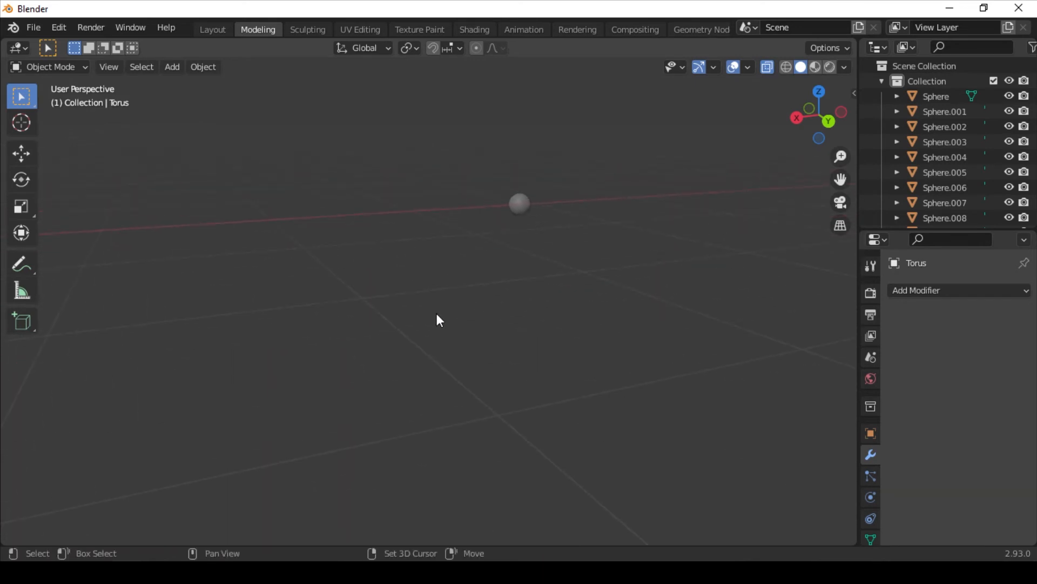
{"action": "left_click", "coordinate": [521, 205]}
{"action": "key", "text": "KP_Decimal"}
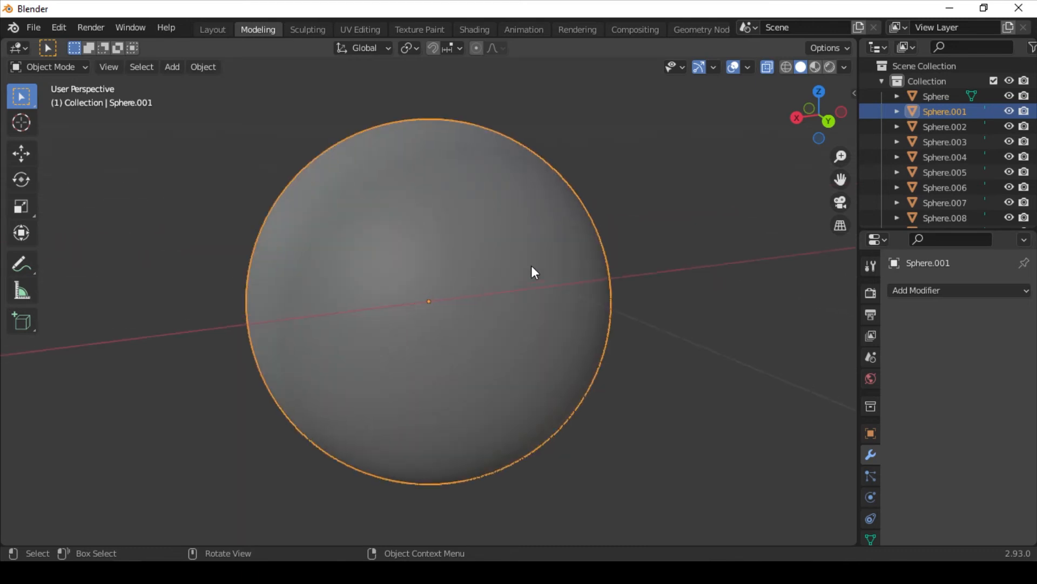
{"action": "scroll", "coordinate": [524, 273], "scroll_direction": "down", "scroll_amount": 2}
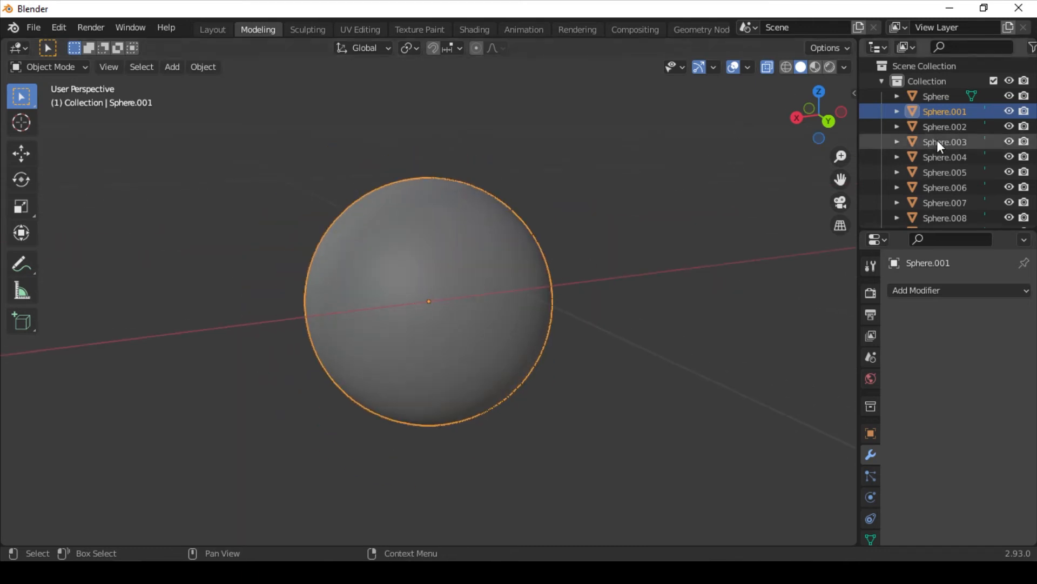
- Rename the selected sphere Sphere.001 as Mer in the object list
{"action": "double_click", "coordinate": [935, 111]}
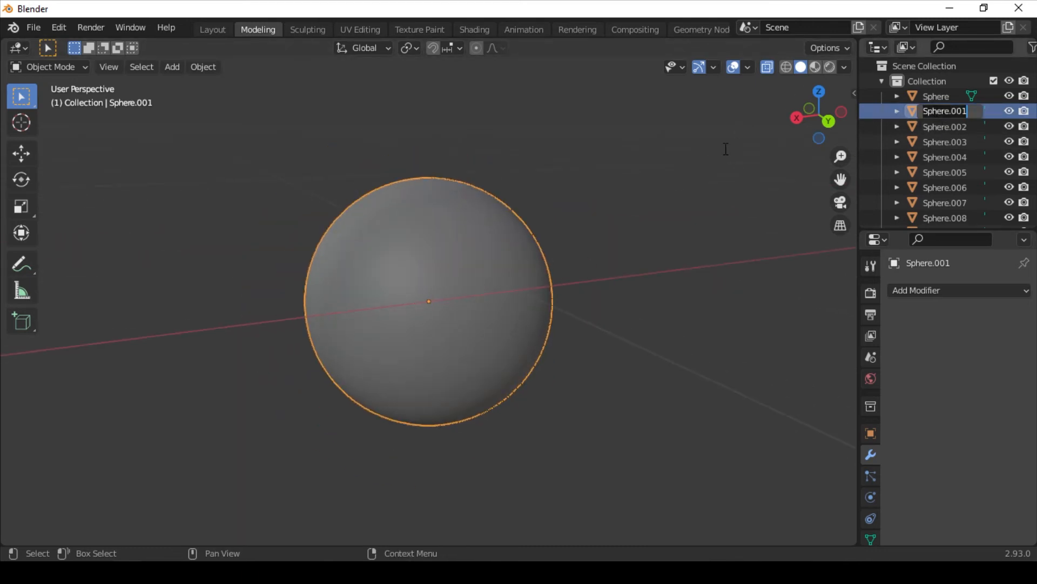
{"action": "key", "text": "BackSpace"}
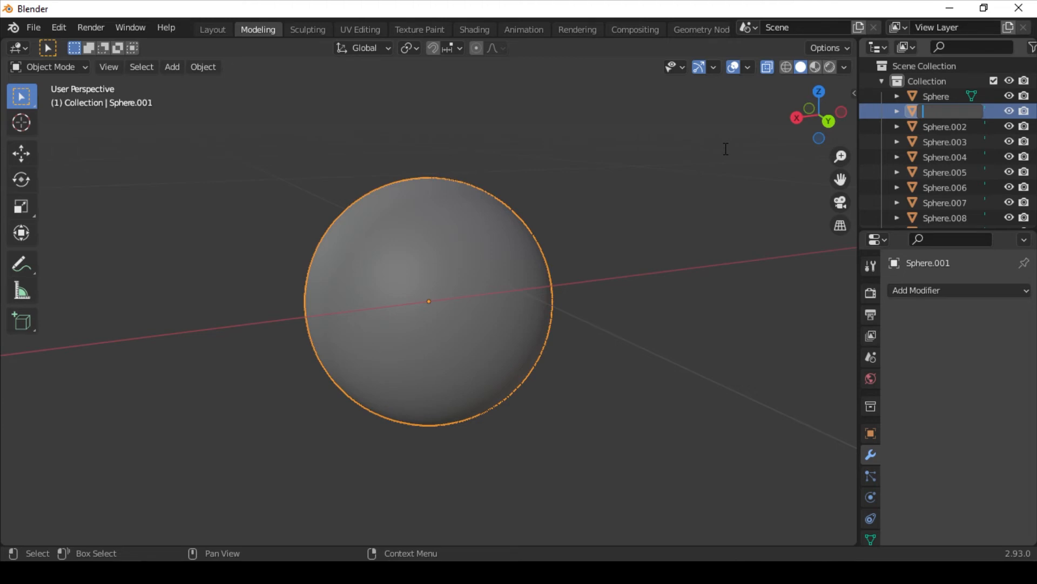
{"action": "type", "text": "Mer"}
{"action": "key", "text": "Return"}
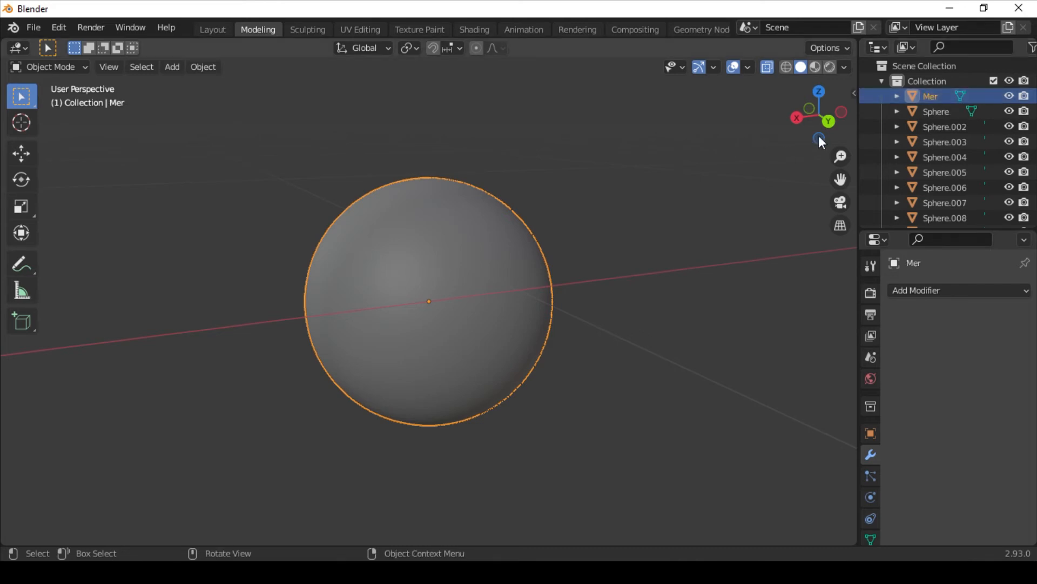
- Rename Sphere.002 as Object in the object list
{"action": "double_click", "coordinate": [930, 126]}
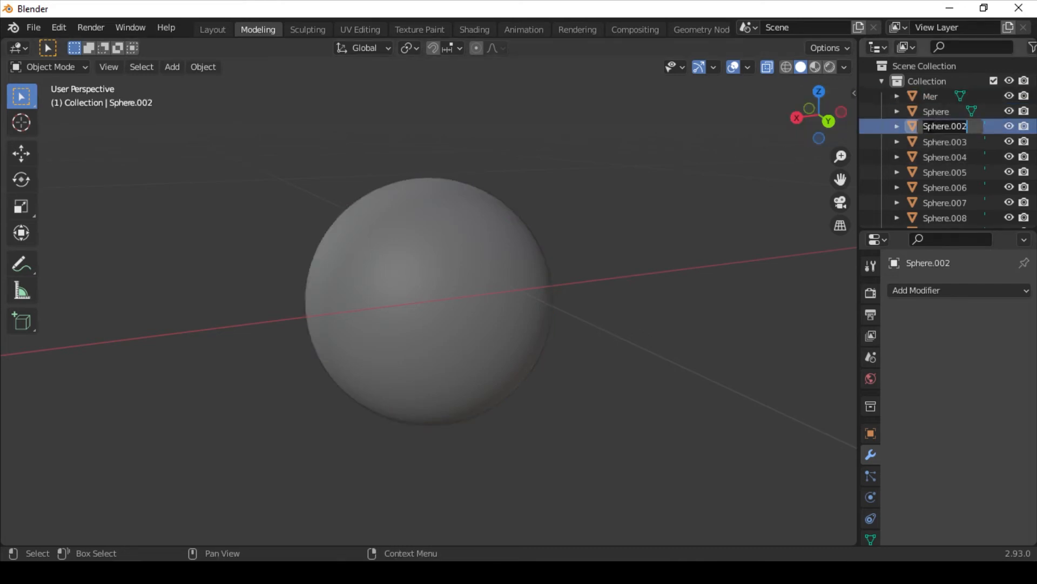
{"action": "key", "text": "BackSpace"}
{"action": "type", "text": "Object"}
{"action": "key", "text": "Return"}
- Identify the selected sphere next to Mer in the wider scene and rename it as Venus
{"action": "scroll", "coordinate": [673, 223], "scroll_direction": "down", "scroll_amount": 6}
{"action": "scroll", "coordinate": [672, 222], "scroll_direction": "down", "scroll_amount": 5}
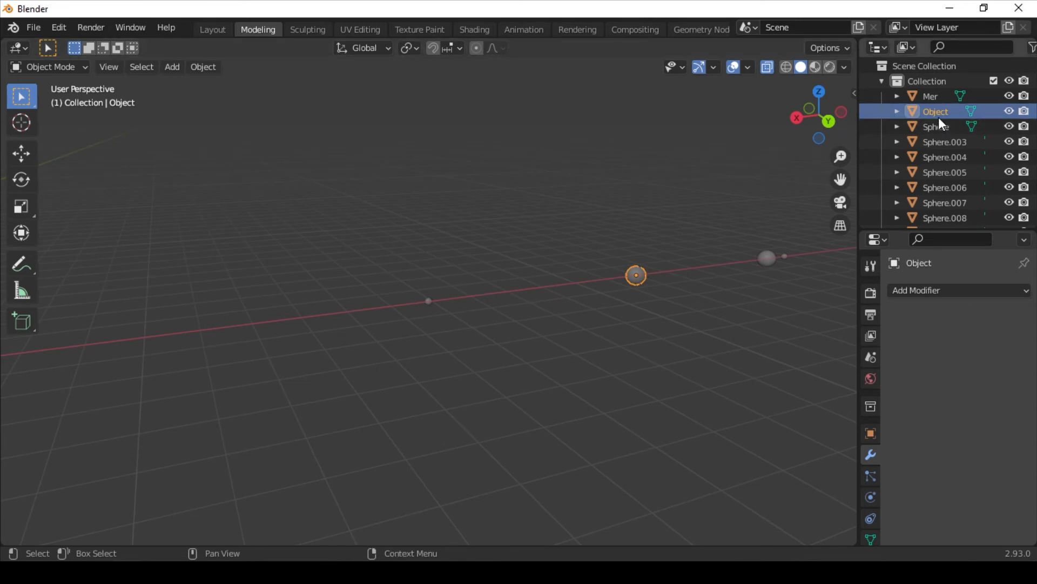
{"action": "double_click", "coordinate": [924, 108]}
{"action": "key", "text": "BackSpace"}
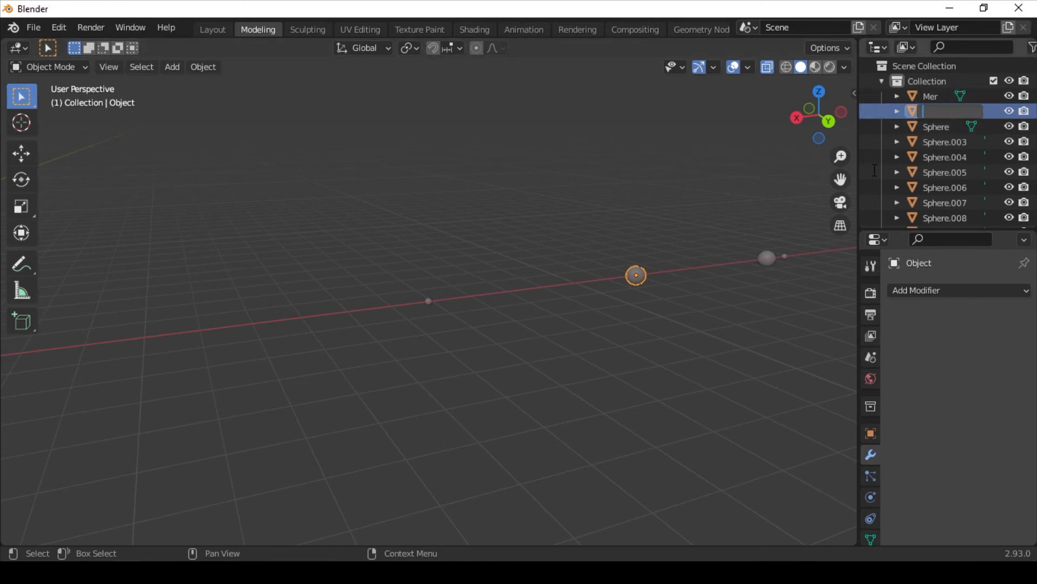
{"action": "type", "text": "Venus"}
{"action": "key", "text": "Return"}
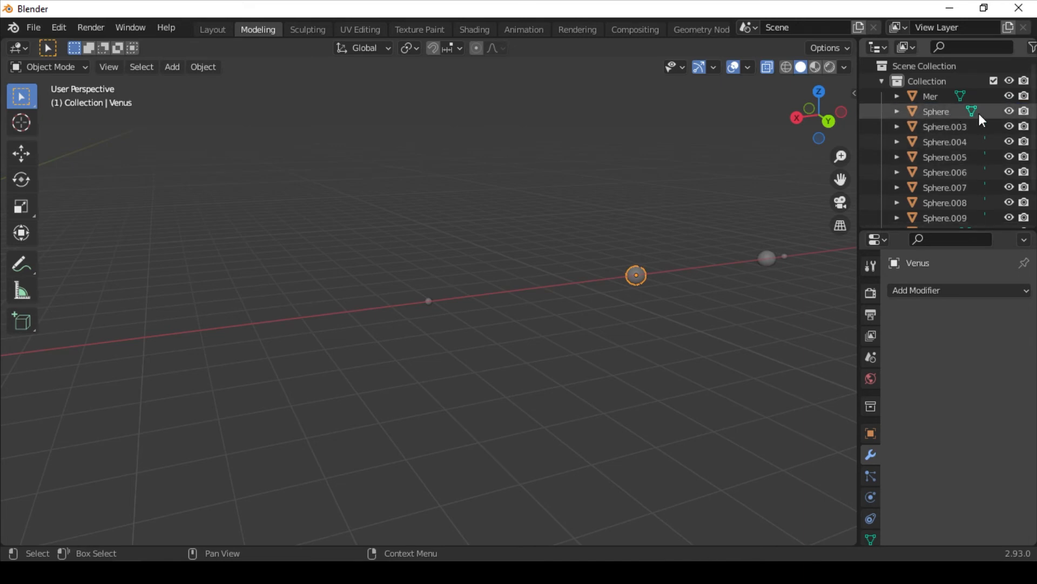
- Briefly hide and show the object Sphere to identify it, and rename it as Sun
{"action": "left_click", "coordinate": [1010, 110]}
{"action": "left_click", "coordinate": [1009, 110]}
{"action": "scroll", "coordinate": [892, 135], "scroll_direction": "down", "scroll_amount": 2}
{"action": "scroll", "coordinate": [919, 124], "scroll_direction": "up", "scroll_amount": 2}
{"action": "double_click", "coordinate": [939, 112]}
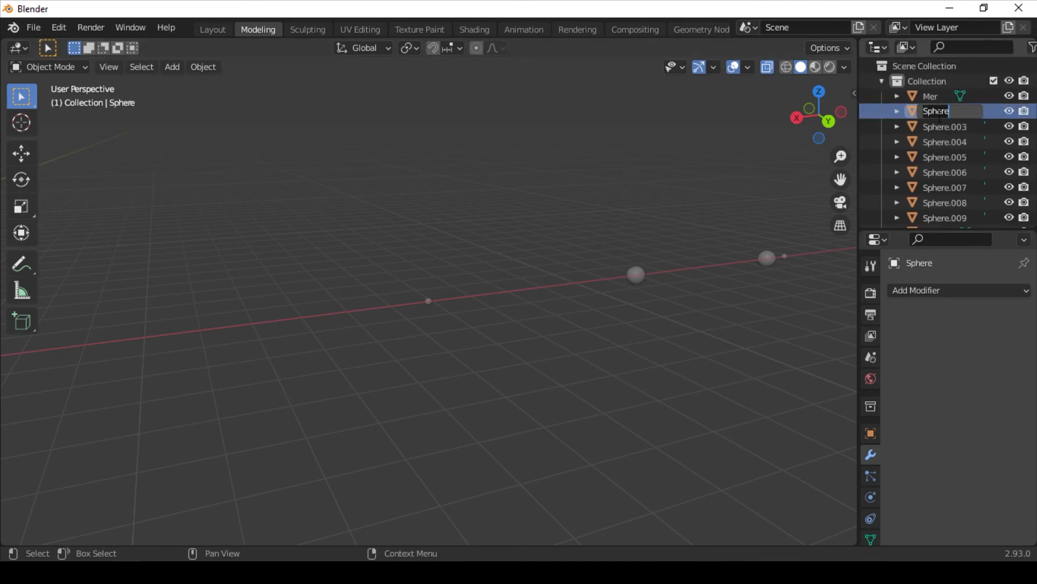
{"action": "key", "text": "BackSpace"}
{"action": "type", "text": "Sun"}
{"action": "key", "text": "Return"}
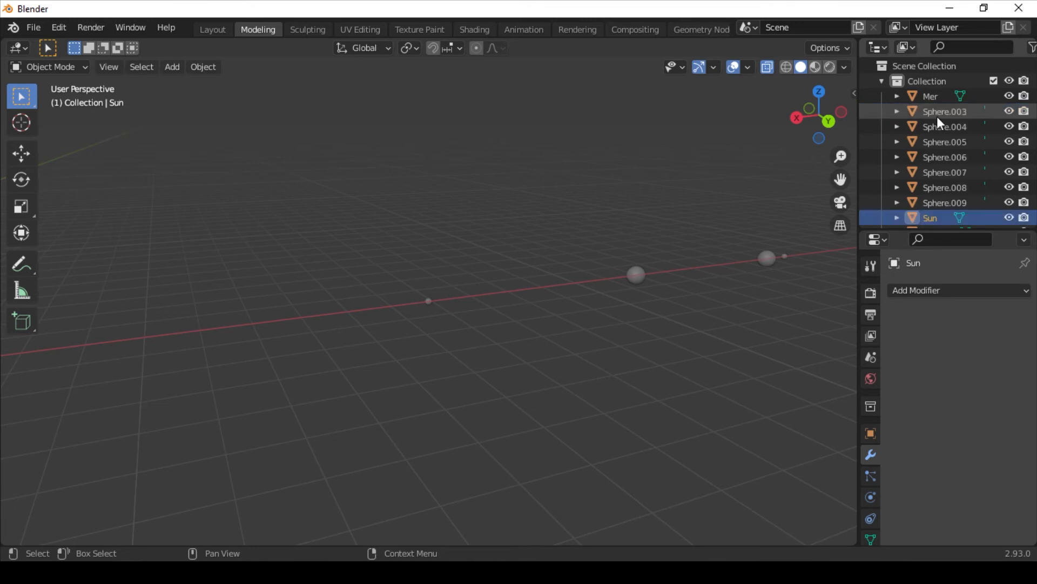
- Toggle the visibility of Sphere.003 to identify it, and rename it as Earth in the object list
{"action": "left_click", "coordinate": [1008, 110]}
{"action": "left_click", "coordinate": [1007, 111]}
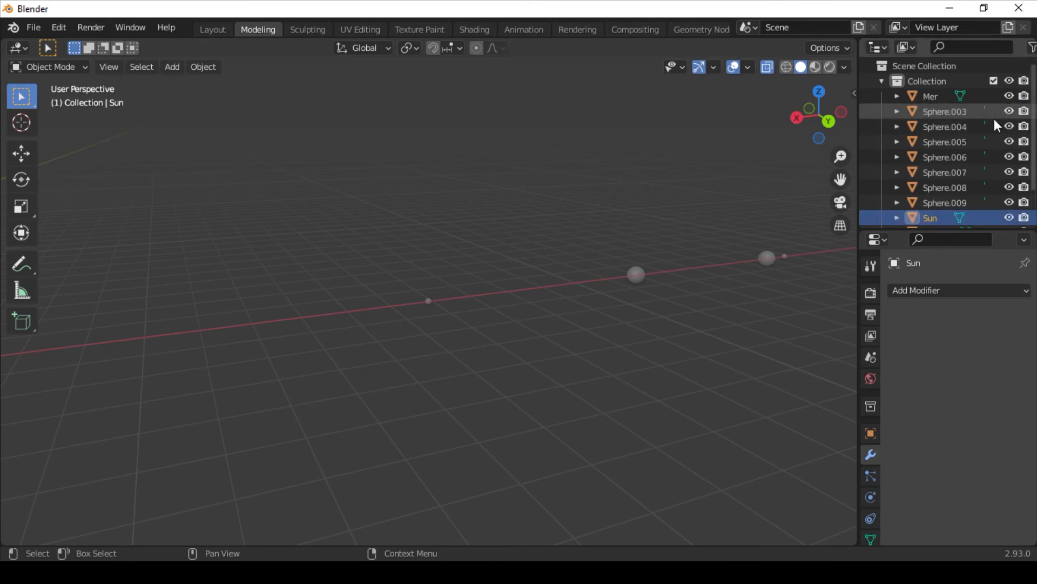
{"action": "double_click", "coordinate": [959, 115]}
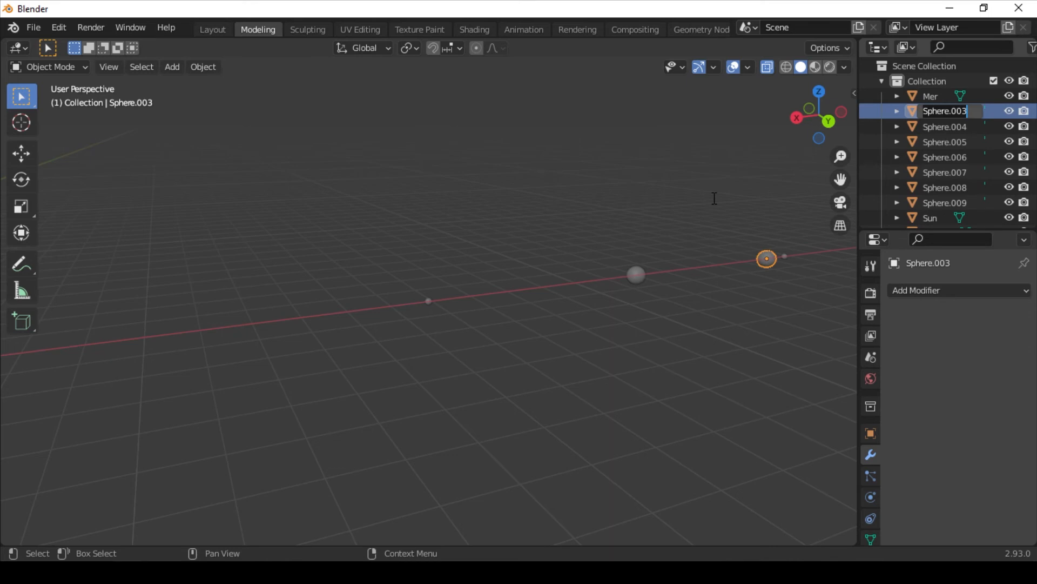
{"action": "key", "text": "BackSpace"}
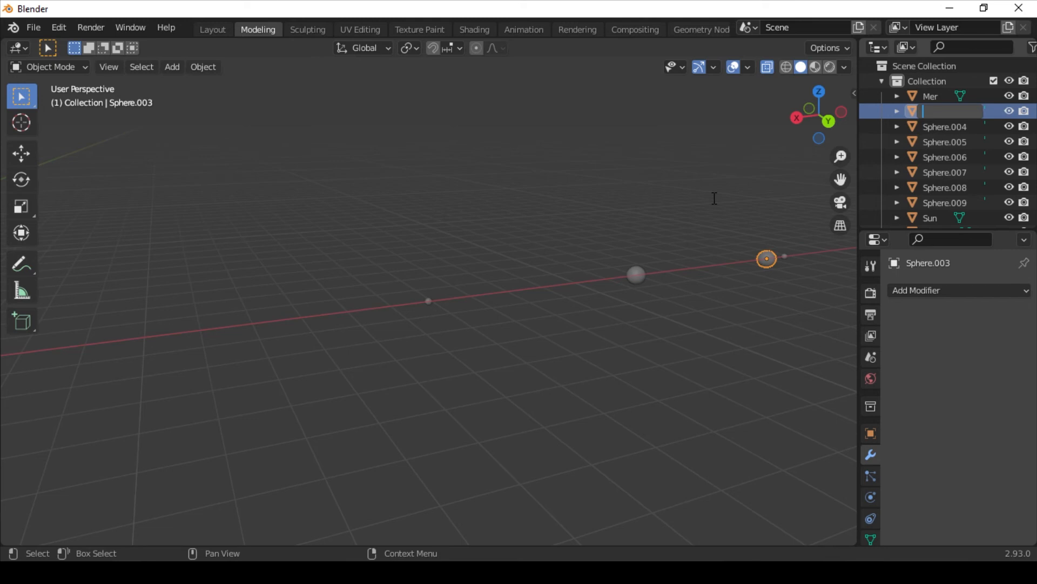
{"action": "type", "text": "Earth"}
{"action": "key", "text": "Return"}
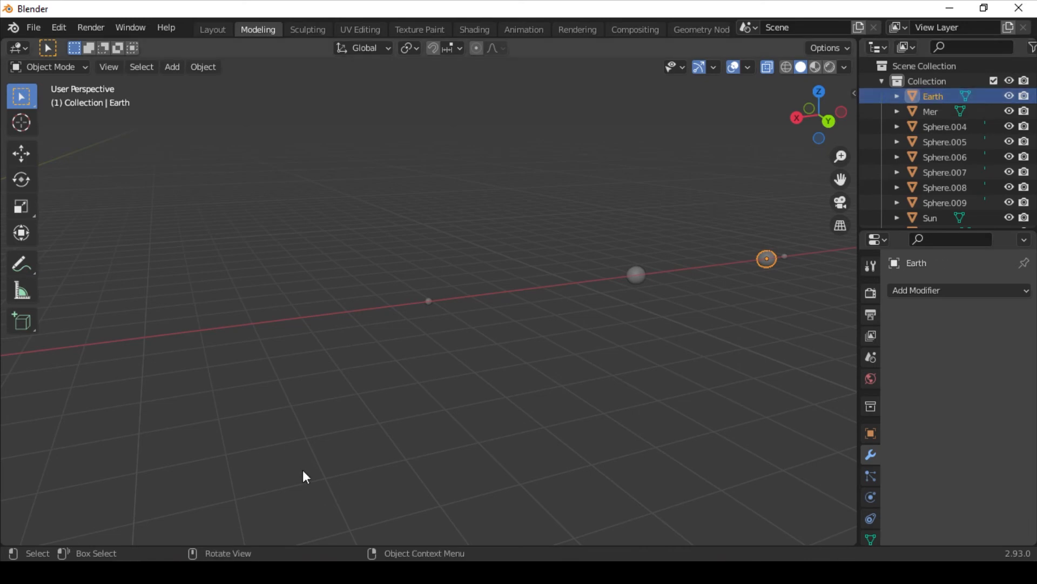
- Switch to the browser, compare several solar system reference images for the order of the planets, and return to Blender
{"action": "key", "text": "alt+Tab"}
{"action": "left_click", "coordinate": [89, 3]}
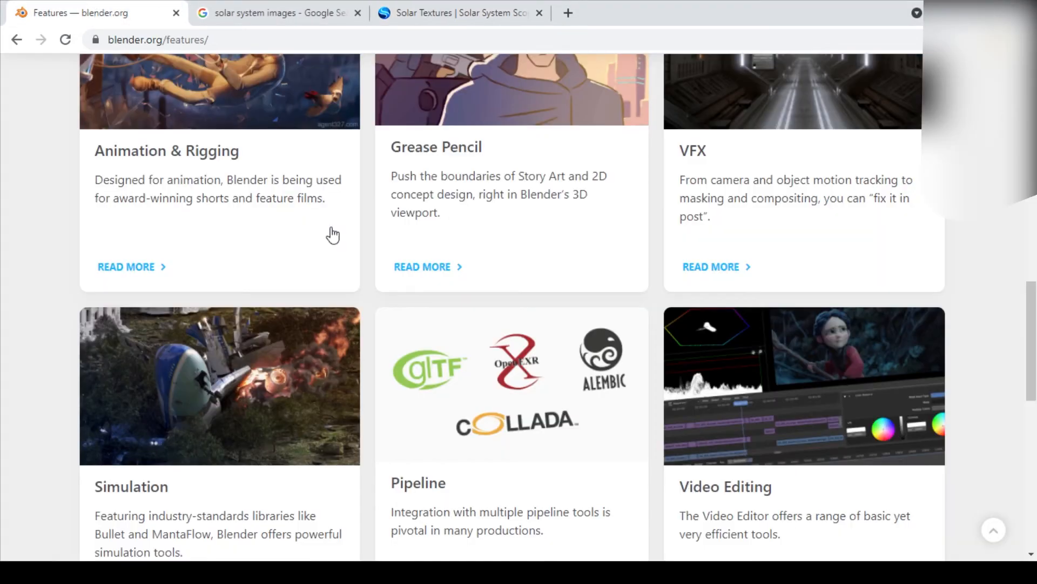
{"action": "left_click", "coordinate": [324, 11]}
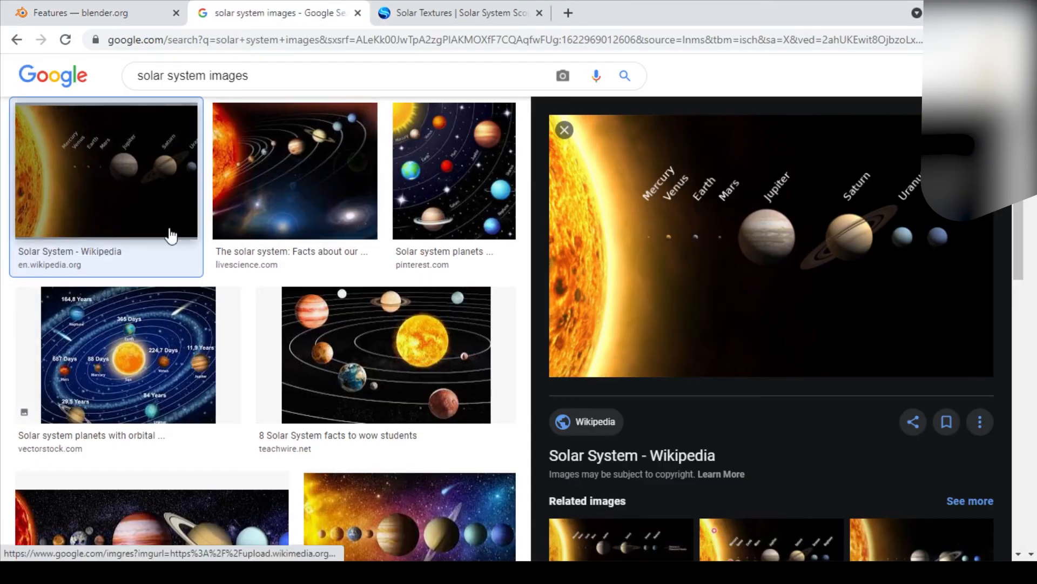
{"action": "left_click", "coordinate": [249, 202]}
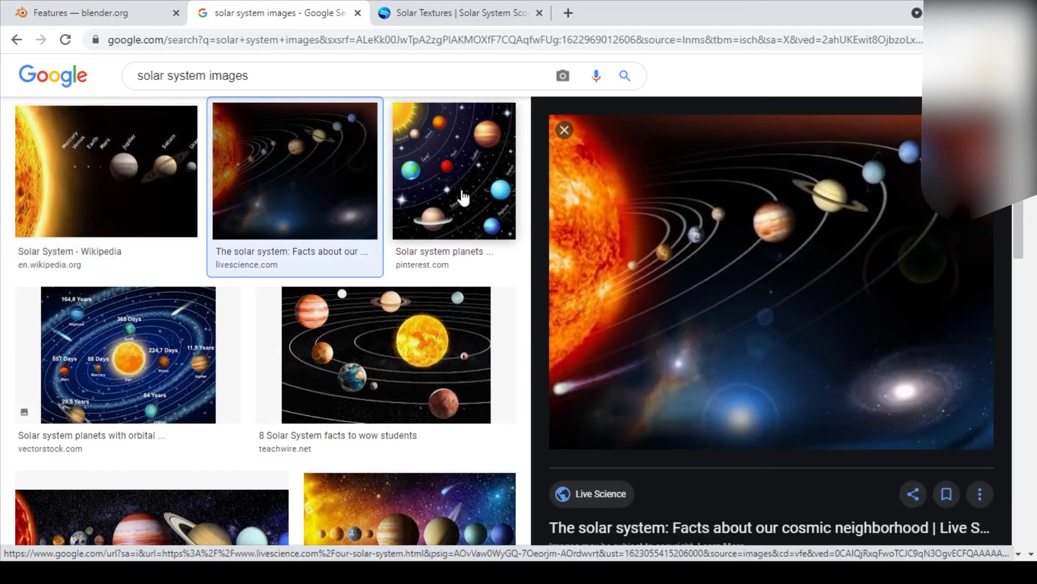
{"action": "left_click", "coordinate": [470, 202]}
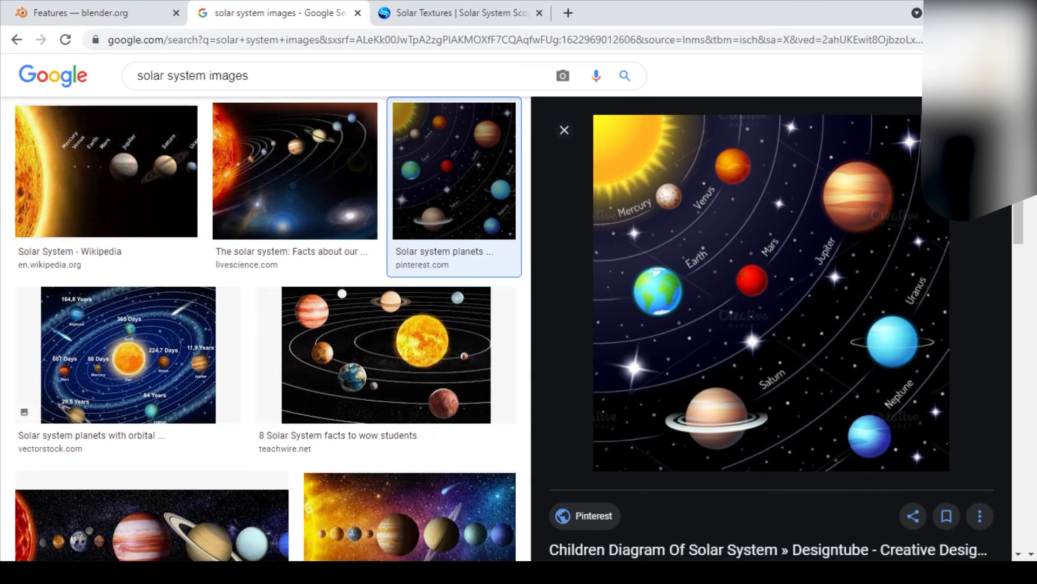
{"action": "left_click", "coordinate": [101, 572]}
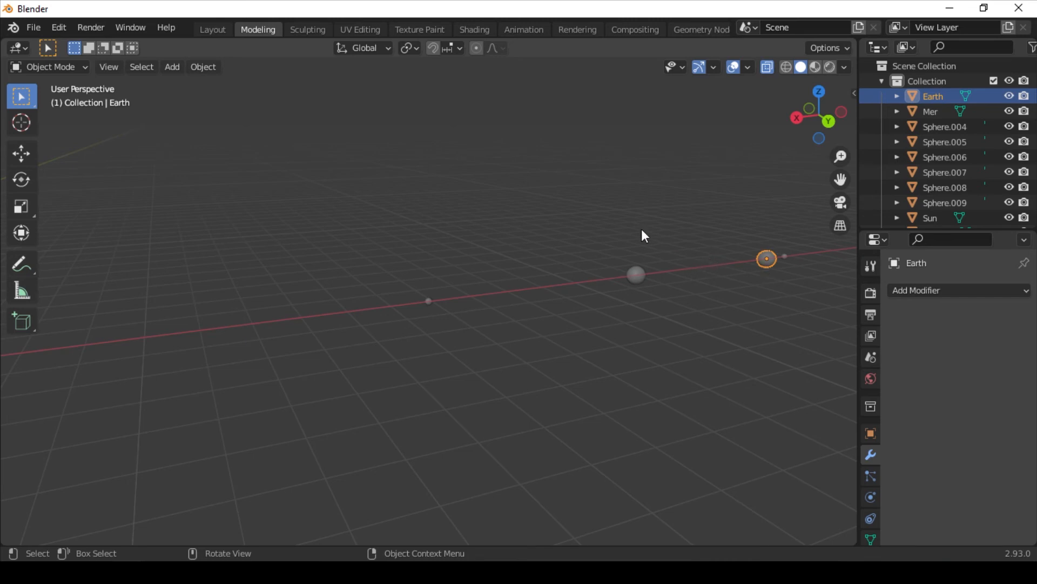
- Box-select the small sphere Mer beside the sun and frame it in the viewport
{"action": "scroll", "coordinate": [401, 396], "scroll_direction": "down", "scroll_amount": 8}
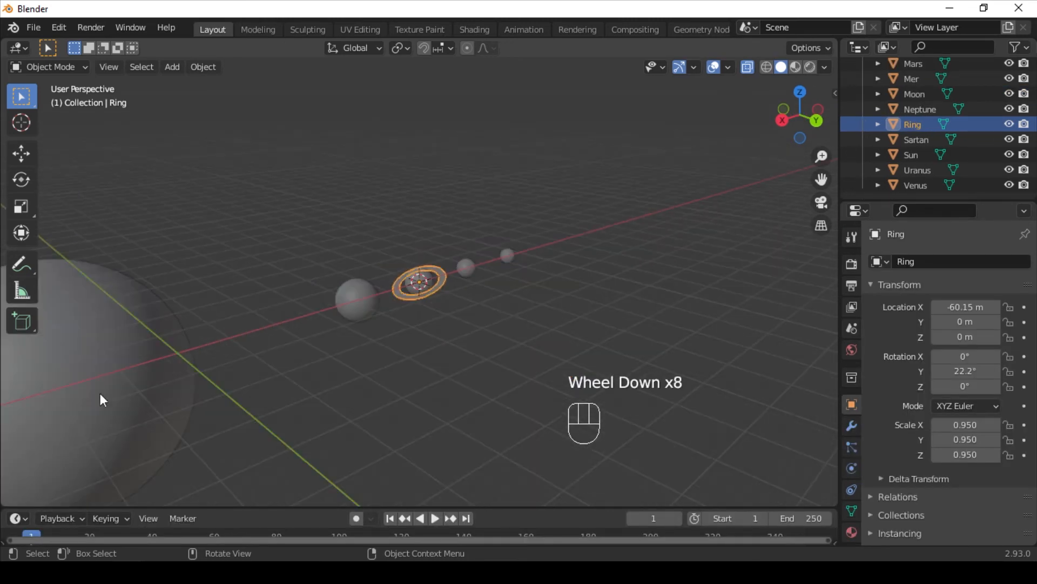
{"action": "left_click_drag", "start_coordinate": [234, 295], "coordinate": [282, 365]}
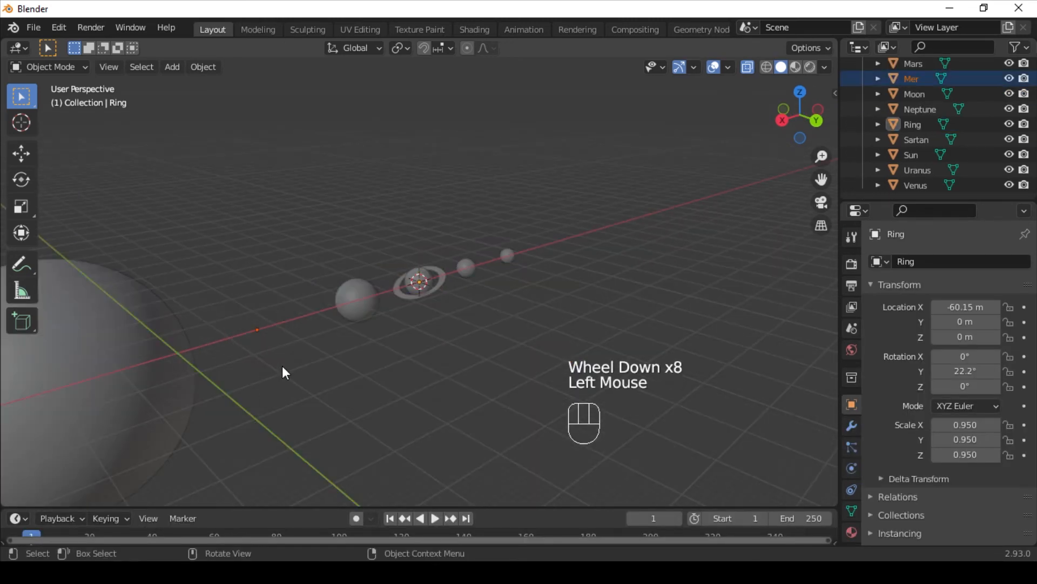
{"action": "key", "text": "KP_Decimal"}
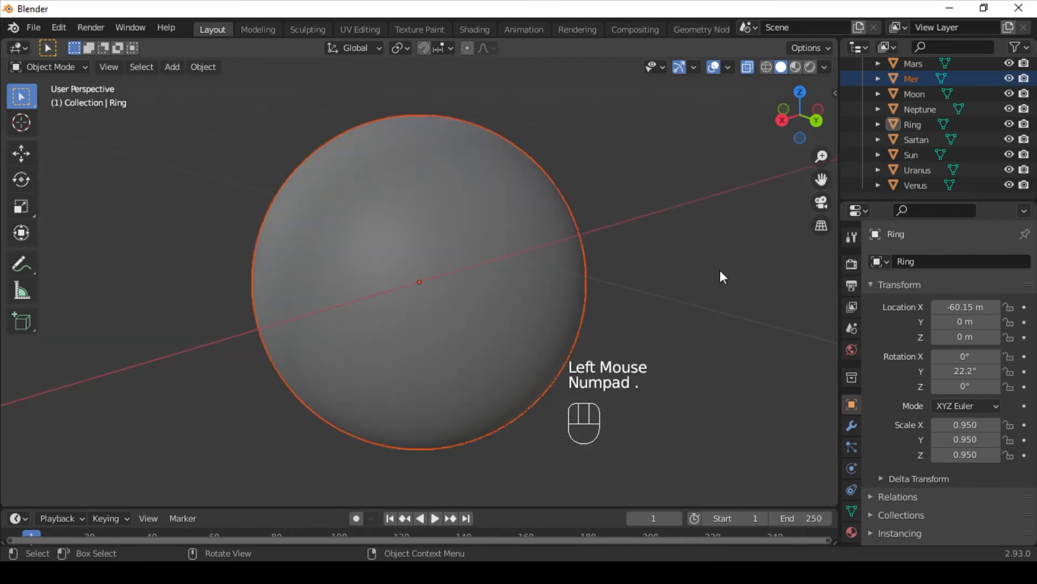
{"action": "scroll", "coordinate": [717, 271], "scroll_direction": "down", "scroll_amount": 6}
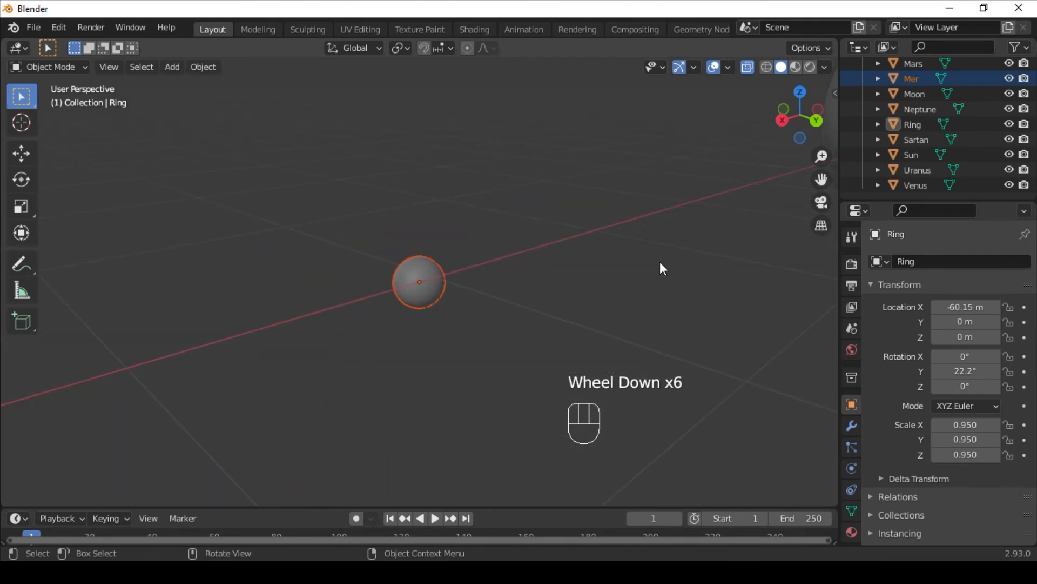
{"action": "scroll", "coordinate": [643, 271], "scroll_direction": "down", "scroll_amount": 3}
{"action": "scroll", "coordinate": [644, 272], "scroll_direction": "up", "scroll_amount": 1}
{"action": "scroll", "coordinate": [644, 271], "scroll_direction": "down", "scroll_amount": 3}
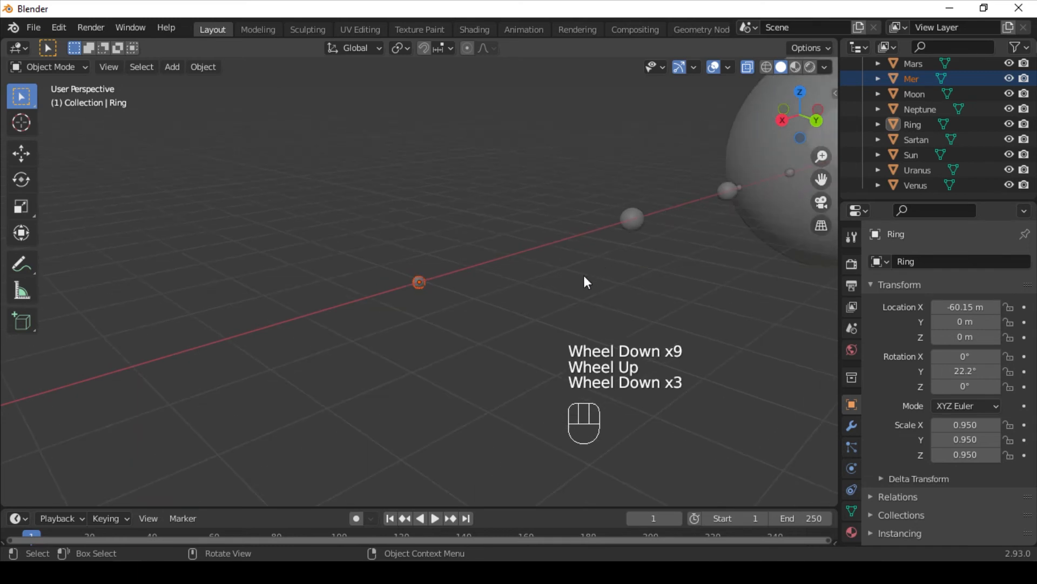
{"action": "scroll", "coordinate": [586, 281], "scroll_direction": "down", "scroll_amount": 3}
{"action": "middle_click_drag", "start_coordinate": [513, 297], "coordinate": [503, 316]}
{"action": "scroll", "coordinate": [738, 441], "scroll_direction": "up", "scroll_amount": 2}
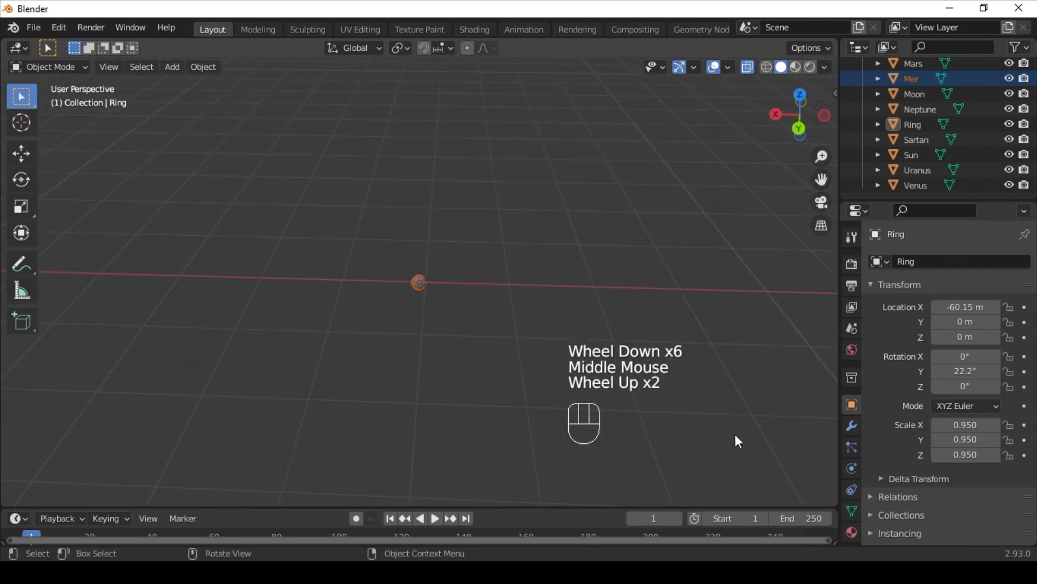
{"action": "scroll", "coordinate": [858, 423], "scroll_direction": "down", "scroll_amount": 2}
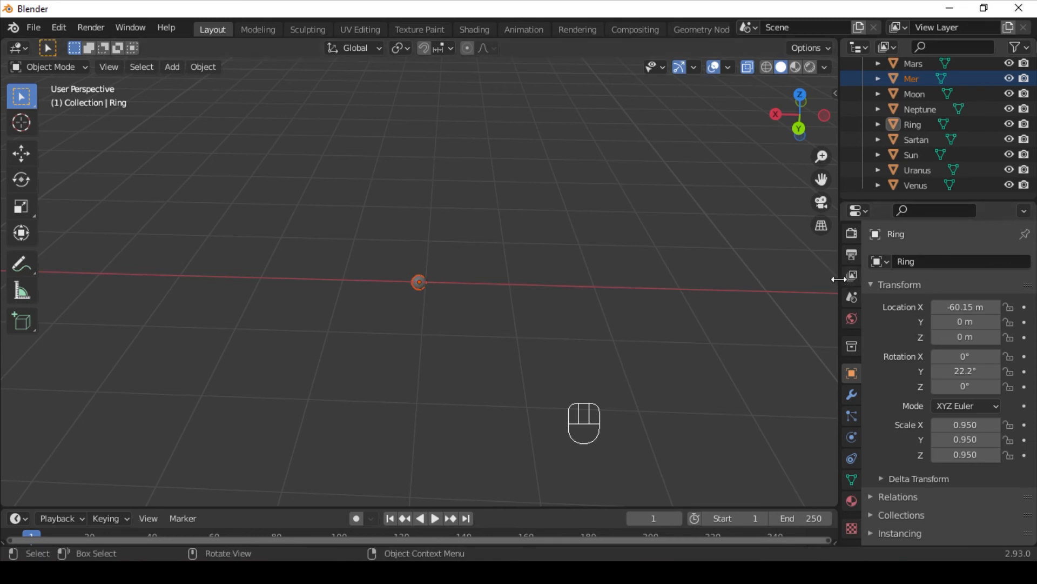
- Enlarge the properties editor in width and height, and show the material properties
{"action": "left_click_drag", "start_coordinate": [839, 279], "coordinate": [777, 320]}
{"action": "mouse_move", "coordinate": [958, 200]}
{"action": "left_mouse_down"}
{"action": "mouse_move", "coordinate": [949, 174]}
{"action": "mouse_move", "coordinate": [956, 206]}
{"action": "mouse_move", "coordinate": [960, 189]}
{"action": "left_mouse_up"}
{"action": "scroll", "coordinate": [814, 388], "scroll_direction": "down", "scroll_amount": 2}
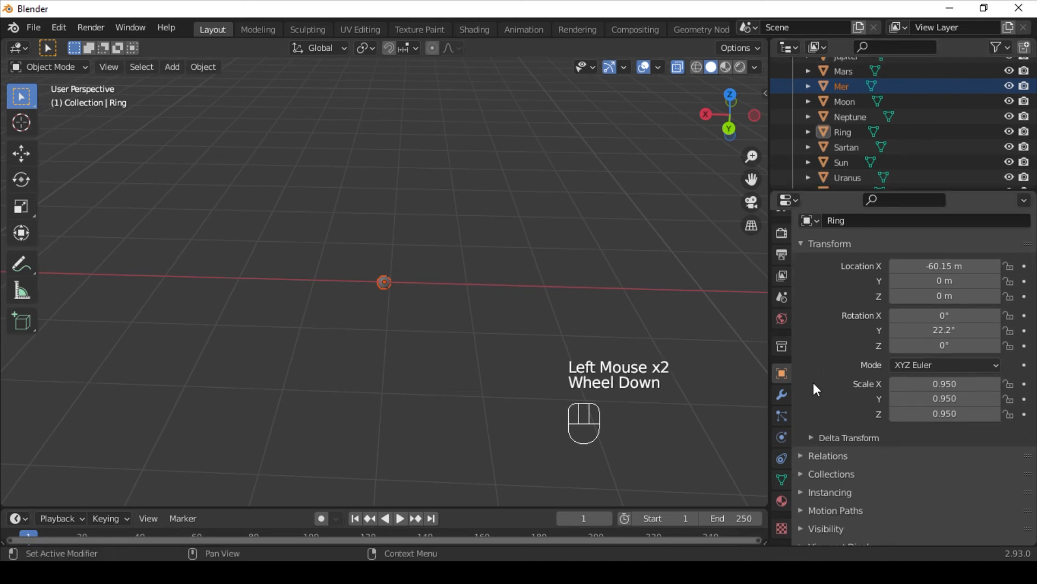
{"action": "left_click", "coordinate": [781, 501]}
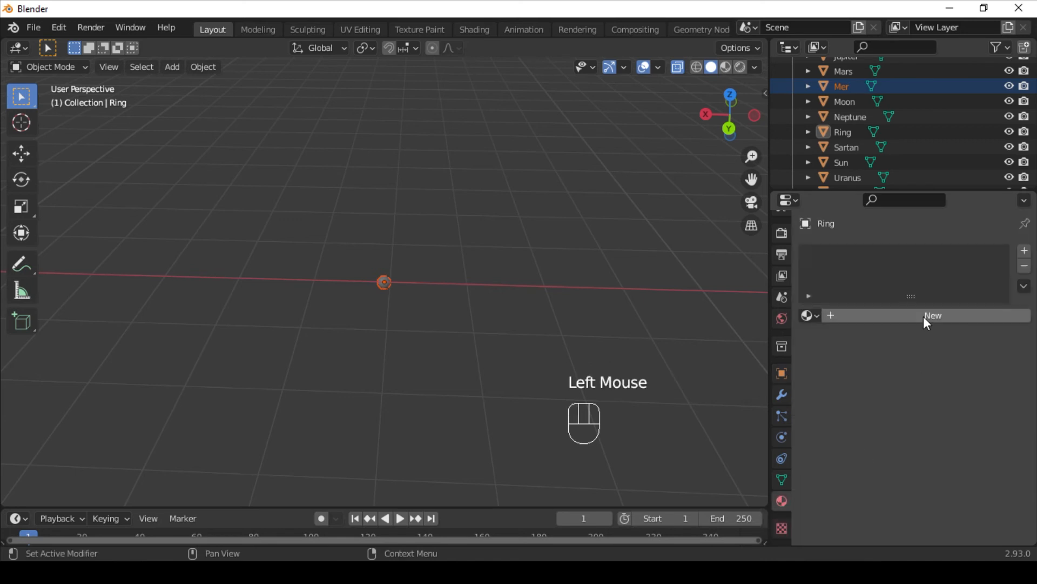
- Add a material slot to the active object Ring and try to create a new material in it
{"action": "left_click", "coordinate": [1025, 251]}
{"action": "left_click", "coordinate": [978, 316]}
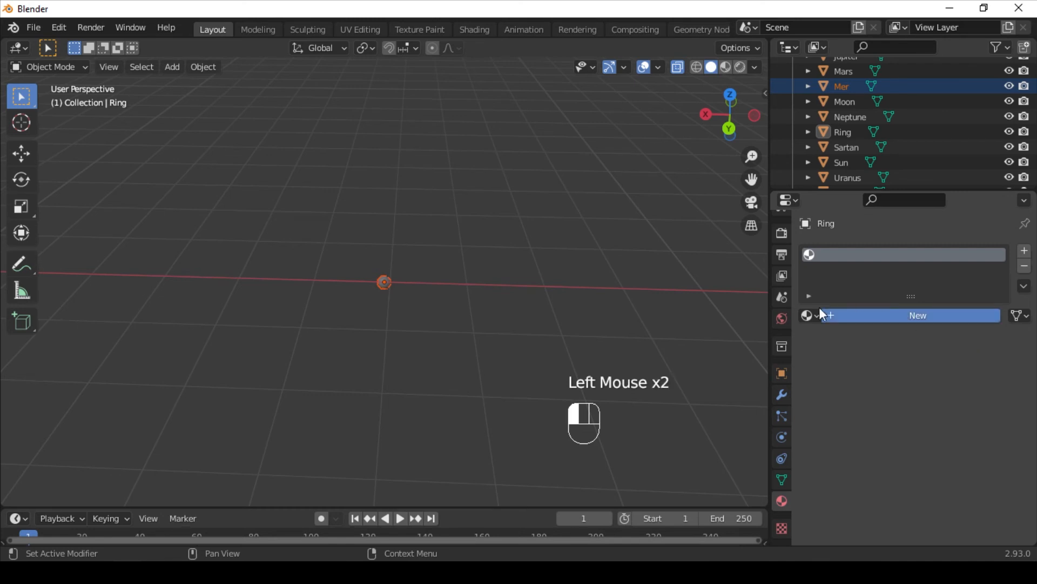
{"action": "left_click", "coordinate": [559, 320]}
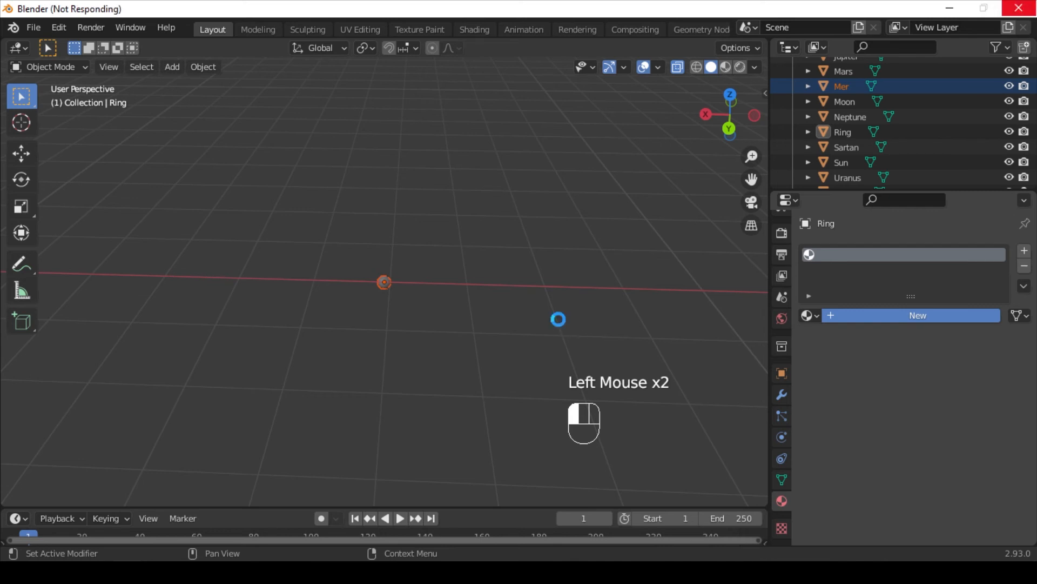
{"action": "scroll", "coordinate": [990, 378], "scroll_direction": "down", "scroll_amount": 2}
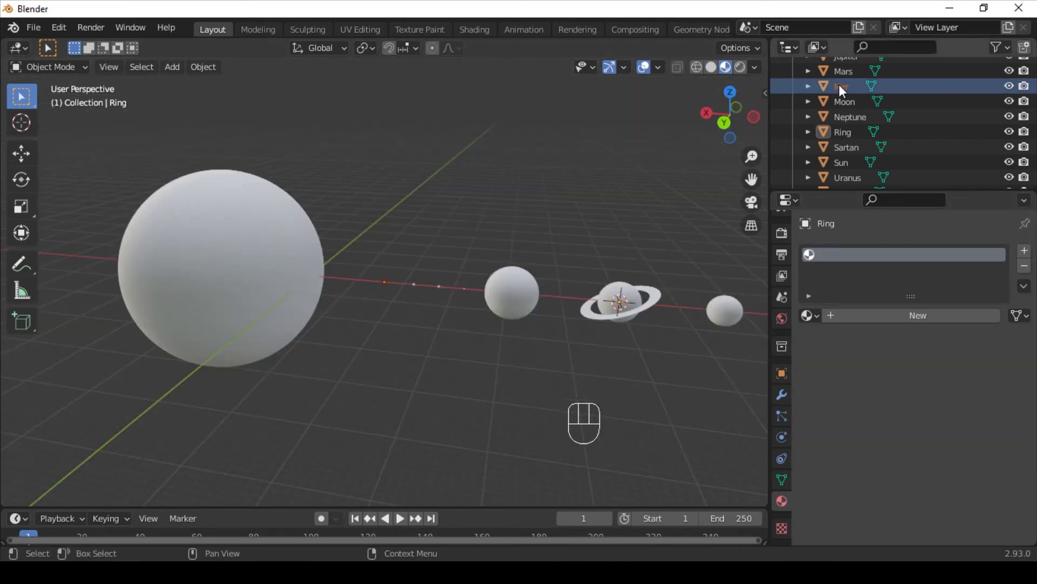
- Make Mer the active object, create a new material for it, and use an Image Texture as its base color
{"action": "left_click", "coordinate": [839, 87]}
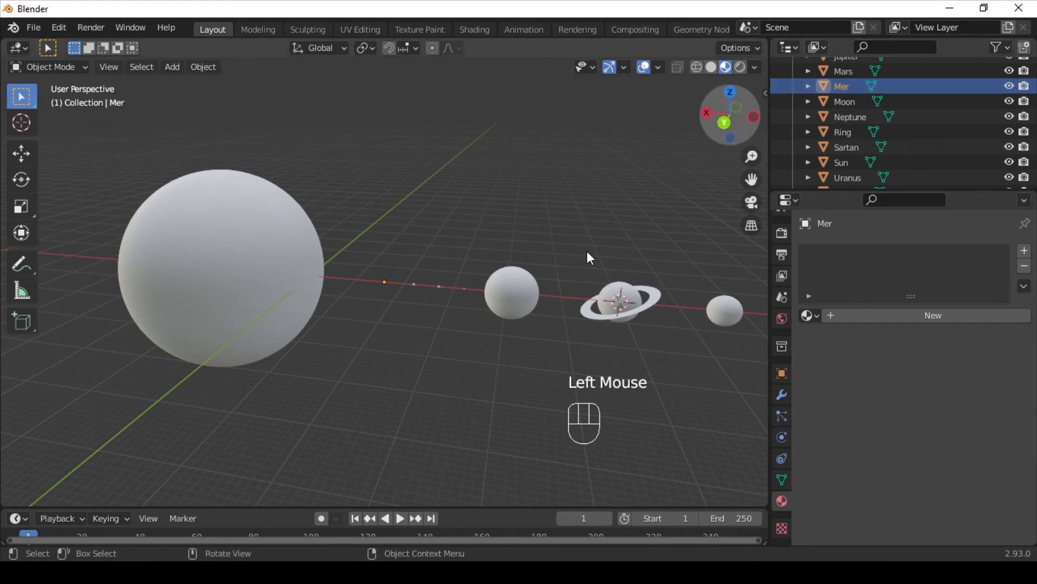
{"action": "scroll", "coordinate": [570, 273], "scroll_direction": "up", "scroll_amount": 4}
{"action": "scroll", "coordinate": [568, 268], "scroll_direction": "up", "scroll_amount": 4}
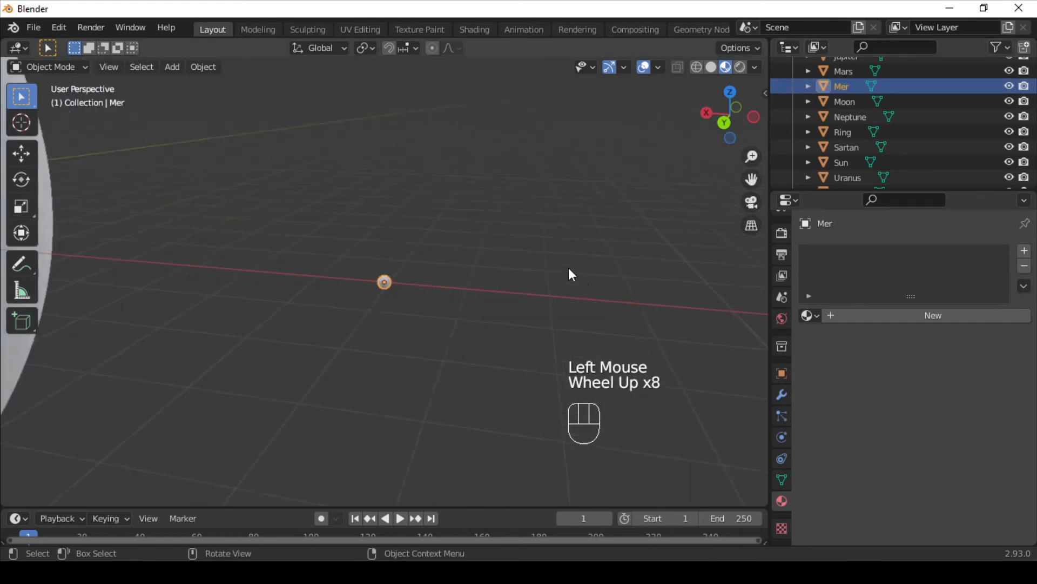
{"action": "left_click", "coordinate": [864, 315]}
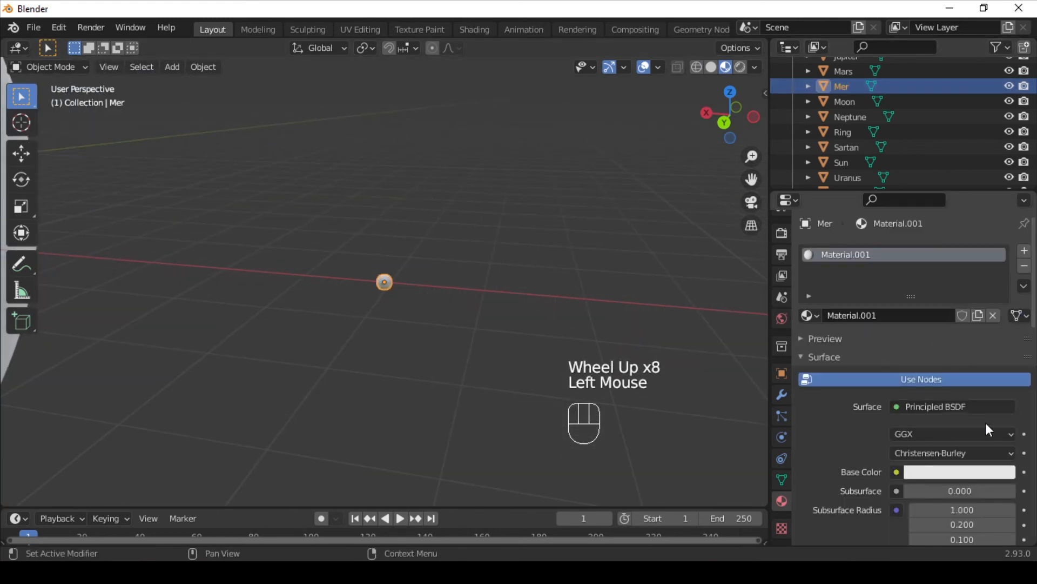
{"action": "left_click", "coordinate": [897, 472]}
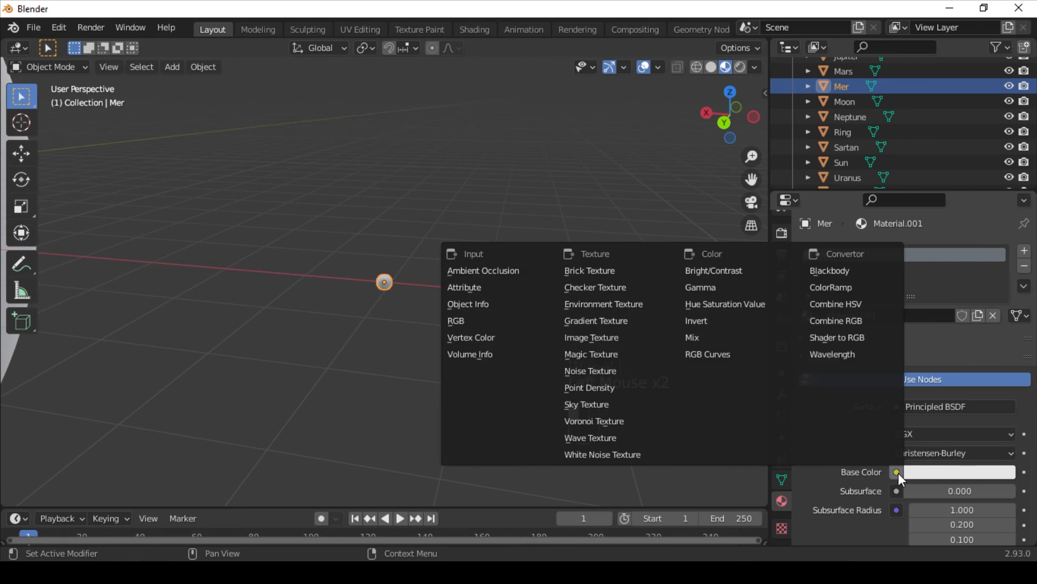
{"action": "left_click", "coordinate": [624, 336]}
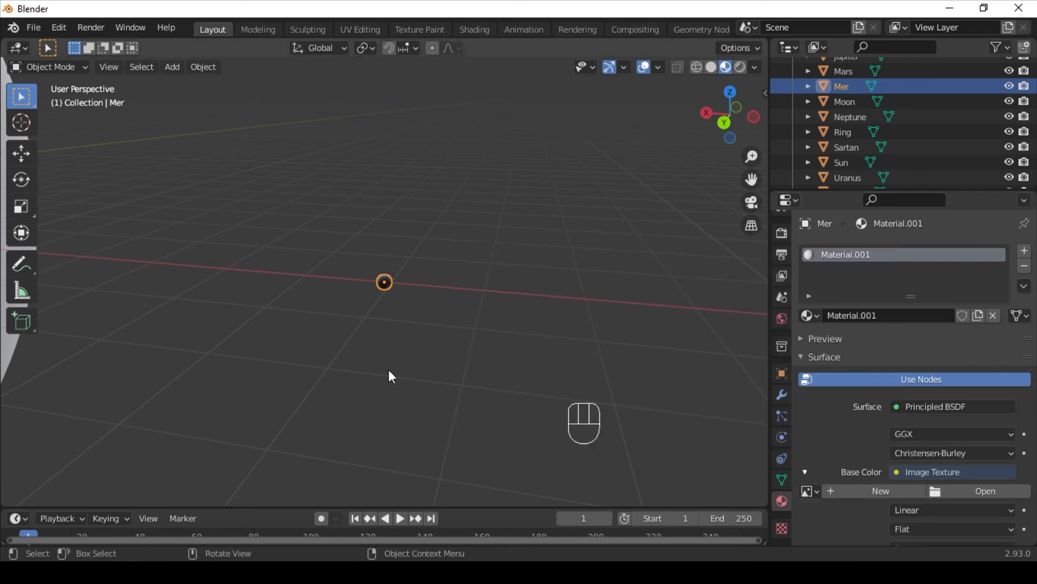
- Load 2k_mercury.jpg from the Solar system Texture folder as the base color image of Mer
{"action": "scroll", "coordinate": [404, 322], "scroll_direction": "up", "scroll_amount": 4}
{"action": "scroll", "coordinate": [405, 323], "scroll_direction": "up", "scroll_amount": 1}
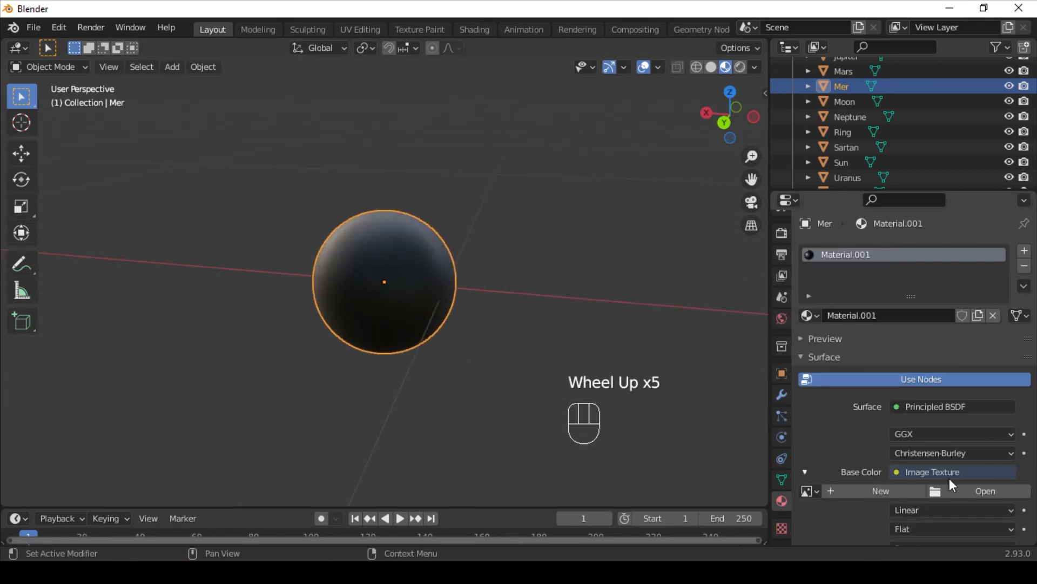
{"action": "left_click", "coordinate": [975, 489]}
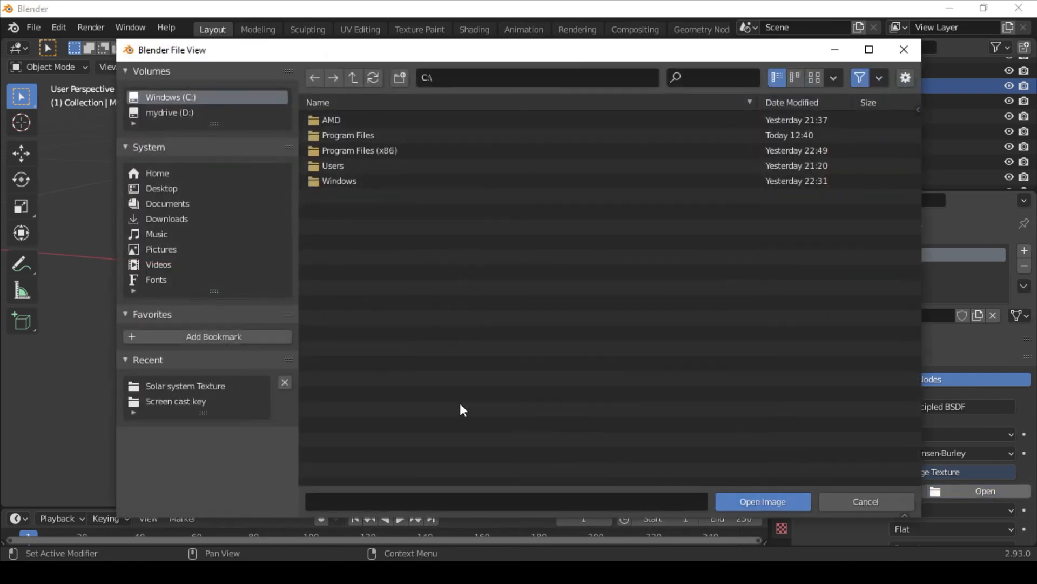
{"action": "left_click", "coordinate": [215, 387]}
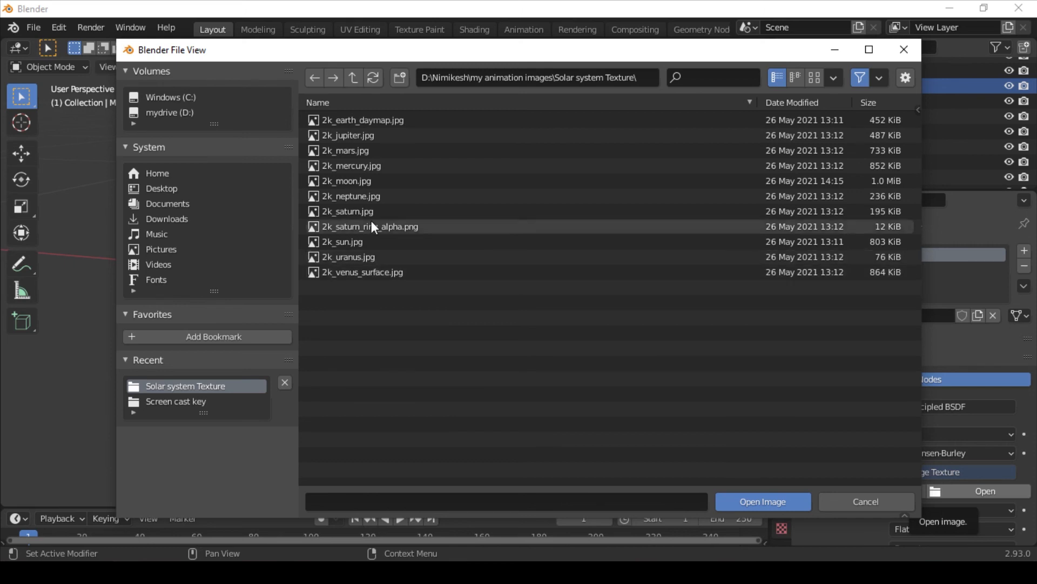
{"action": "left_click", "coordinate": [382, 164]}
{"action": "left_click", "coordinate": [807, 492]}
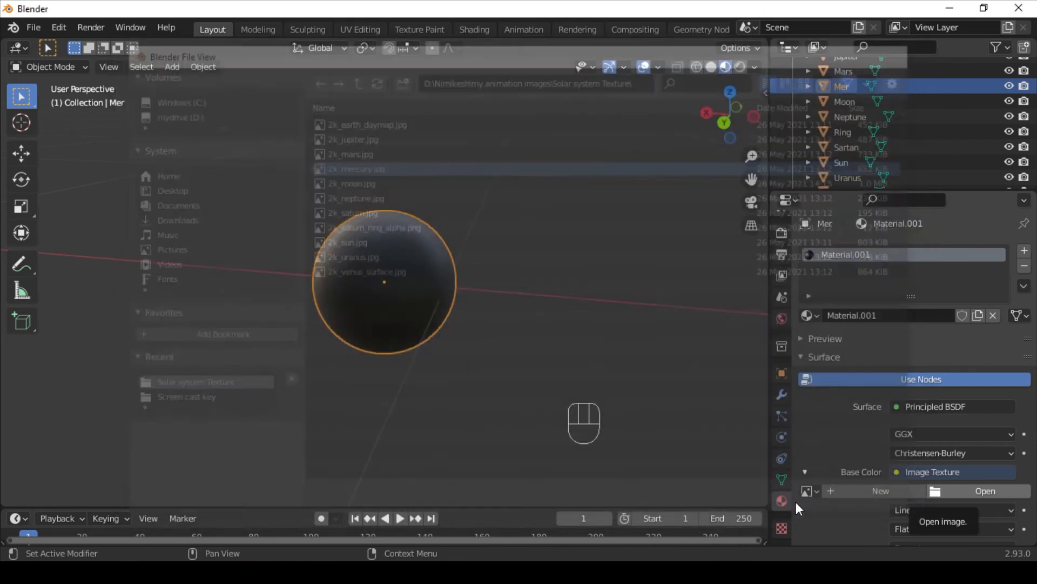
- Select the sphere Venus, next to Mer in the row of planets, and frame it in the viewport
{"action": "scroll", "coordinate": [557, 346], "scroll_direction": "down", "scroll_amount": 5}
{"action": "scroll", "coordinate": [556, 346], "scroll_direction": "down", "scroll_amount": 2}
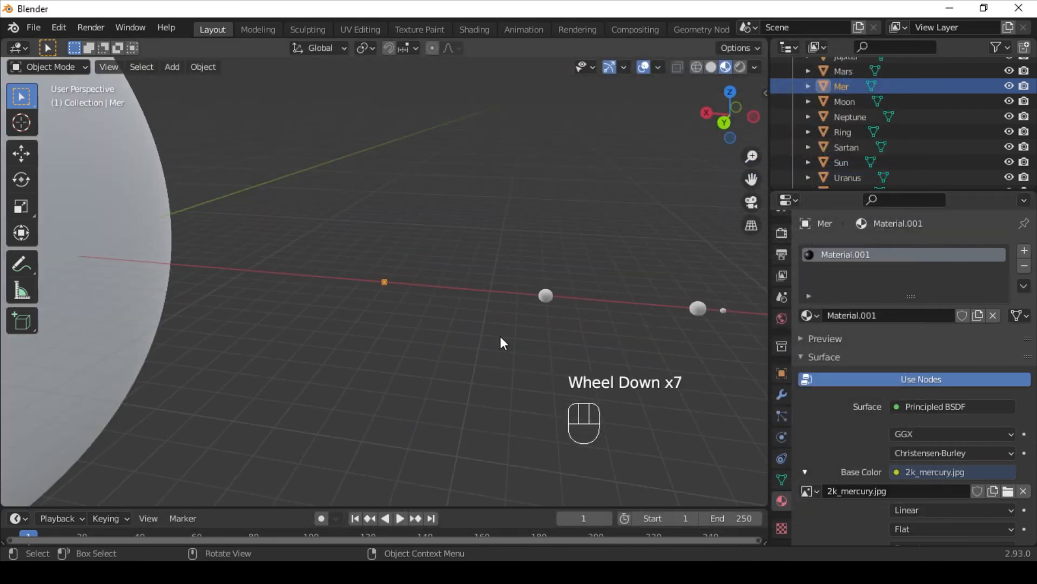
{"action": "scroll", "coordinate": [514, 317], "scroll_direction": "down", "scroll_amount": 3}
{"action": "scroll", "coordinate": [516, 313], "scroll_direction": "up", "scroll_amount": 2}
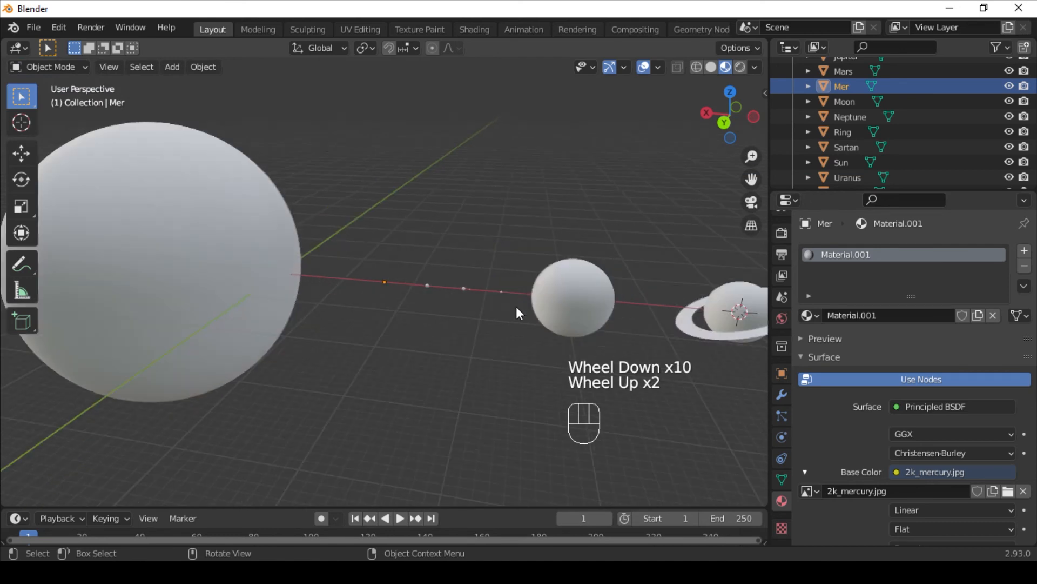
{"action": "scroll", "coordinate": [517, 313], "scroll_direction": "down", "scroll_amount": 2}
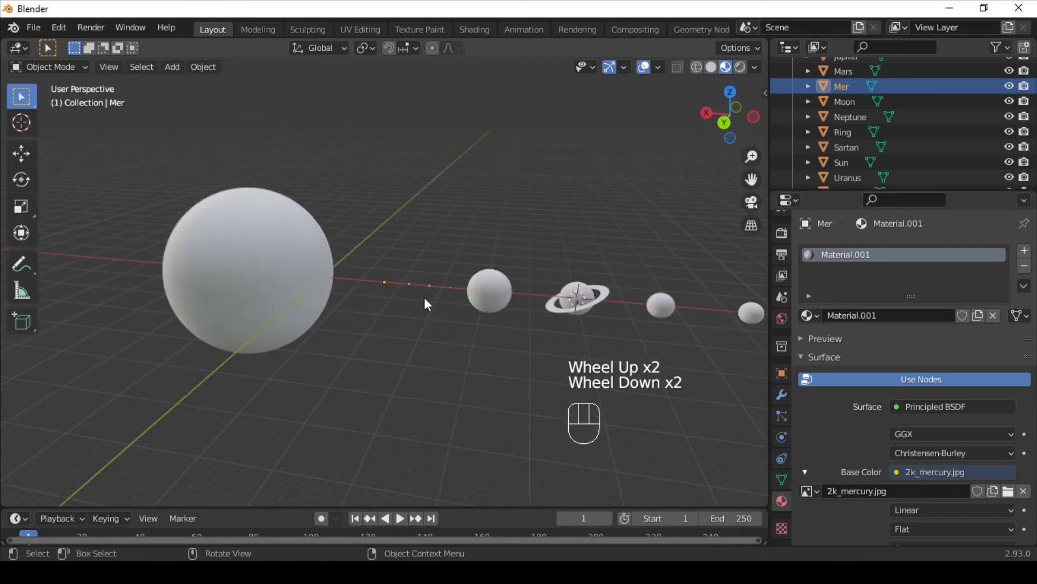
{"action": "scroll", "coordinate": [392, 277], "scroll_direction": "down", "scroll_amount": 1}
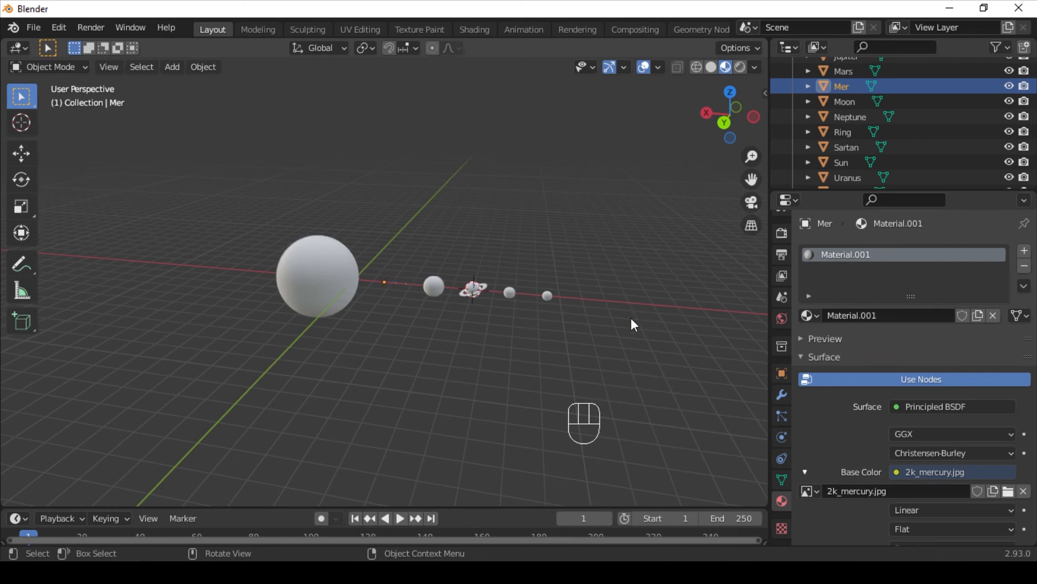
{"action": "scroll", "coordinate": [498, 290], "scroll_direction": "up", "scroll_amount": 5}
{"action": "left_click", "coordinate": [441, 287]}
{"action": "key", "text": "KP_Decimal"}
{"action": "scroll", "coordinate": [573, 321], "scroll_direction": "down", "scroll_amount": 2}
{"action": "middle_click_drag", "start_coordinate": [573, 322], "coordinate": [625, 329]}
- Create a new material for Venus with an Image Texture base color and load 2k_venus_surface.jpg into it
{"action": "left_click", "coordinate": [930, 315]}
{"action": "left_click", "coordinate": [897, 471]}
{"action": "left_click", "coordinate": [793, 391]}
{"action": "left_click", "coordinate": [984, 490]}
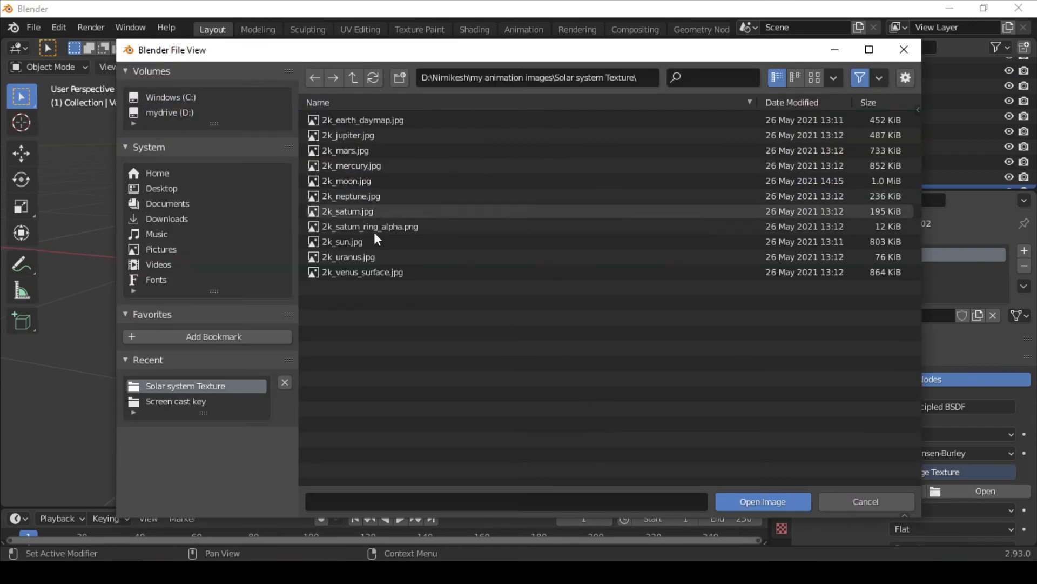
{"action": "double_click", "coordinate": [378, 271]}
- Select and frame Earth, create a new material with an Image Texture base color, and load 2k_earth_daymap.jpg
{"action": "scroll", "coordinate": [514, 355], "scroll_direction": "down", "scroll_amount": 4}
{"action": "left_click", "coordinate": [418, 292]}
{"action": "scroll", "coordinate": [419, 291], "scroll_direction": "up", "scroll_amount": 4}
{"action": "left_click", "coordinate": [419, 292]}
{"action": "scroll", "coordinate": [418, 291], "scroll_direction": "down", "scroll_amount": 1}
{"action": "key", "text": "KP_Decimal"}
{"action": "left_click", "coordinate": [919, 315]}
{"action": "left_click", "coordinate": [897, 472]}
{"action": "left_click", "coordinate": [592, 337]}
{"action": "left_click", "coordinate": [958, 491]}
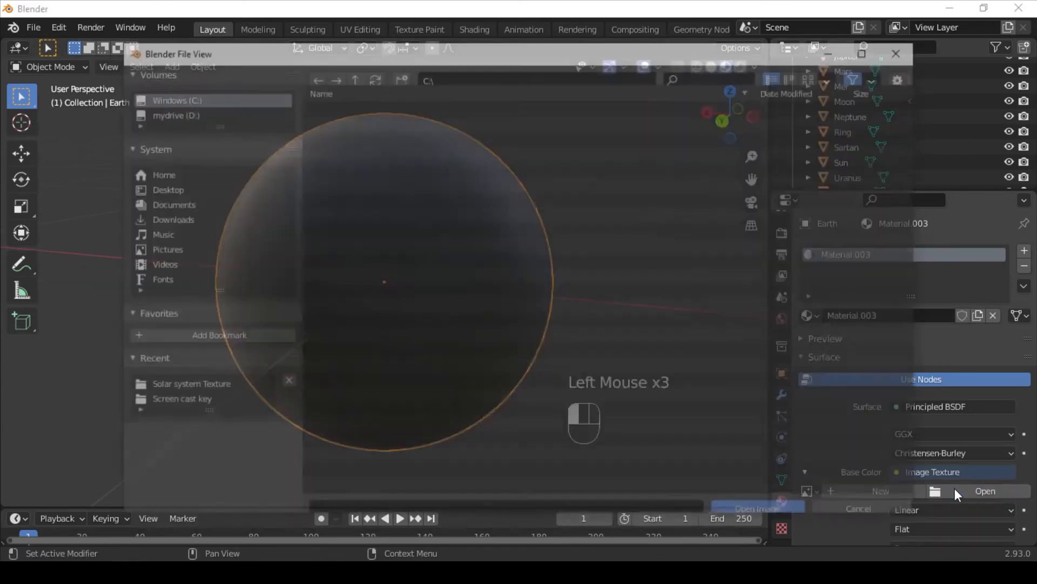
{"action": "double_click", "coordinate": [394, 120]}
- Select and frame the Moon and use 2k_moon.jpg as the Image Texture base color of its material
{"action": "scroll", "coordinate": [532, 297], "scroll_direction": "down", "scroll_amount": 6}
{"action": "left_click", "coordinate": [539, 298]}
{"action": "key", "text": "KP_Decimal"}
{"action": "left_click", "coordinate": [591, 338]}
{"action": "scroll", "coordinate": [592, 338], "scroll_direction": "down", "scroll_amount": 2}
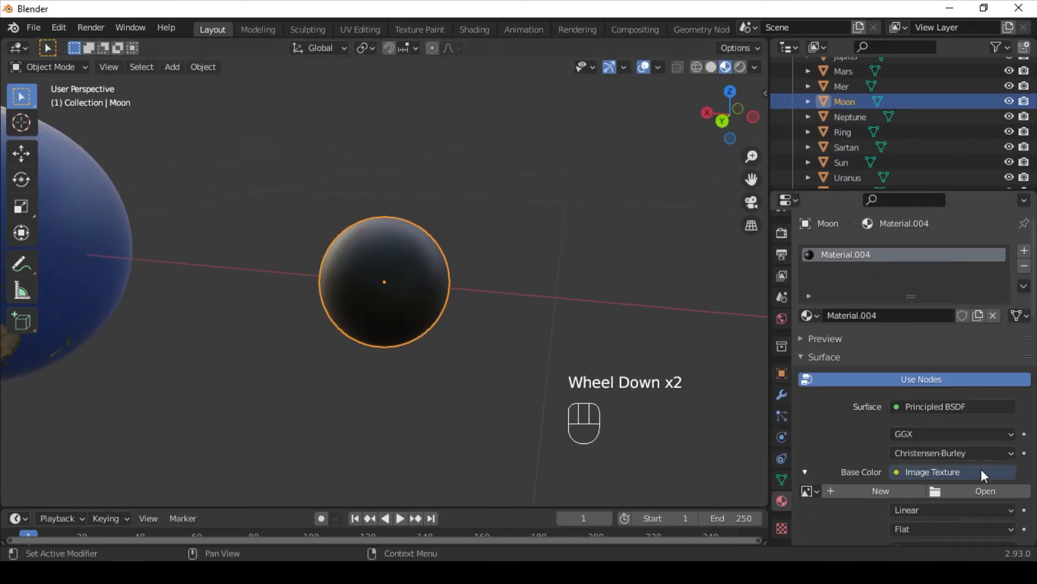
{"action": "left_click", "coordinate": [984, 490]}
{"action": "left_click", "coordinate": [378, 181]}
{"action": "left_click", "coordinate": [770, 508]}
- Select and frame Mars, create a new material with an Image Texture base color, and choose 2k_mars.jpg
{"action": "scroll", "coordinate": [533, 297], "scroll_direction": "down", "scroll_amount": 8}
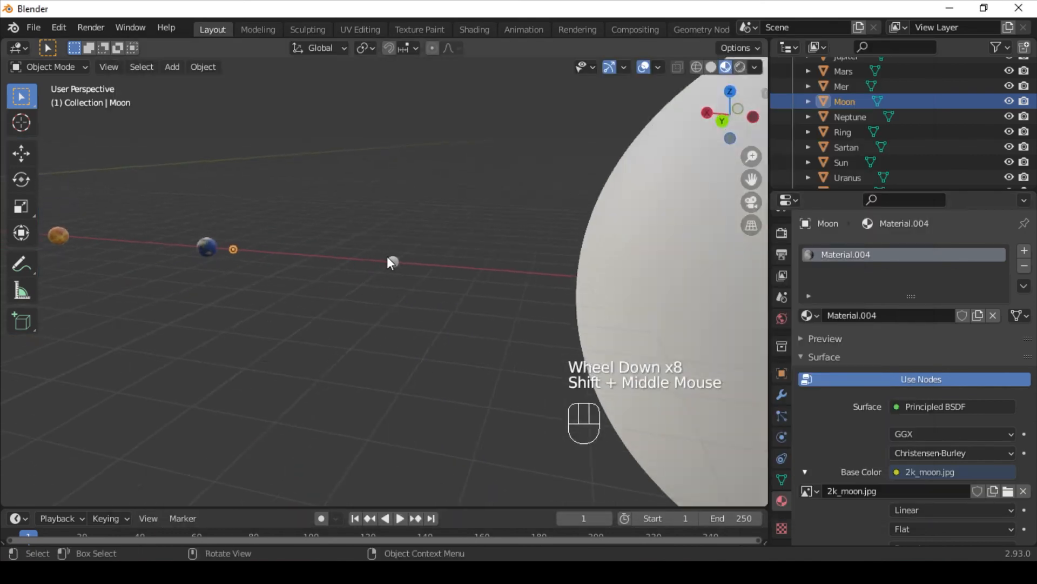
{"action": "left_click", "coordinate": [390, 262]}
{"action": "key", "text": "KP_Decimal"}
{"action": "left_click", "coordinate": [918, 316]}
{"action": "left_click", "coordinate": [898, 472]}
{"action": "left_click", "coordinate": [592, 338]}
{"action": "scroll", "coordinate": [604, 324], "scroll_direction": "down", "scroll_amount": 4}
{"action": "left_click", "coordinate": [186, 385]}
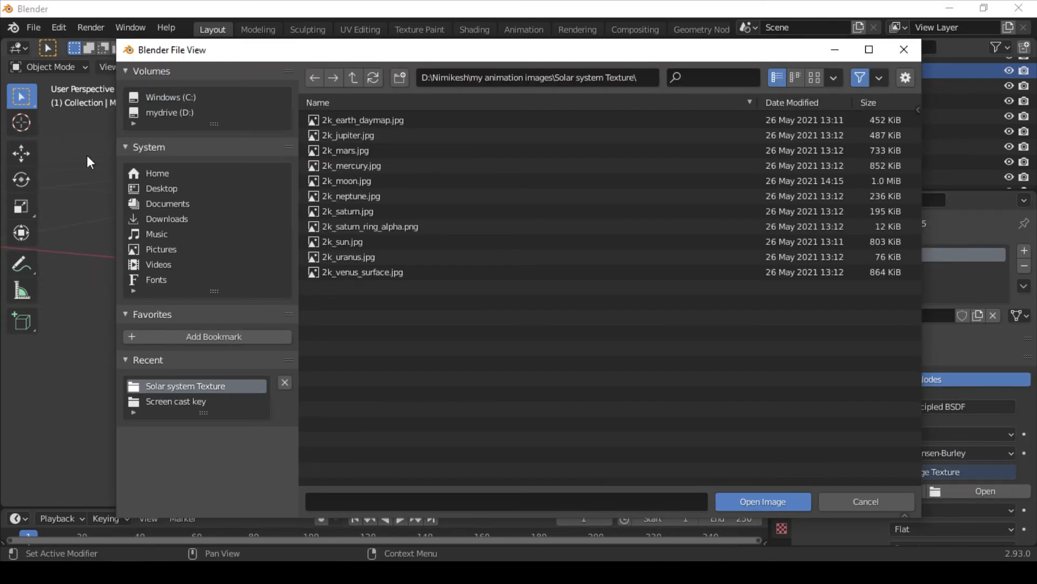
{"action": "left_click", "coordinate": [356, 151]}
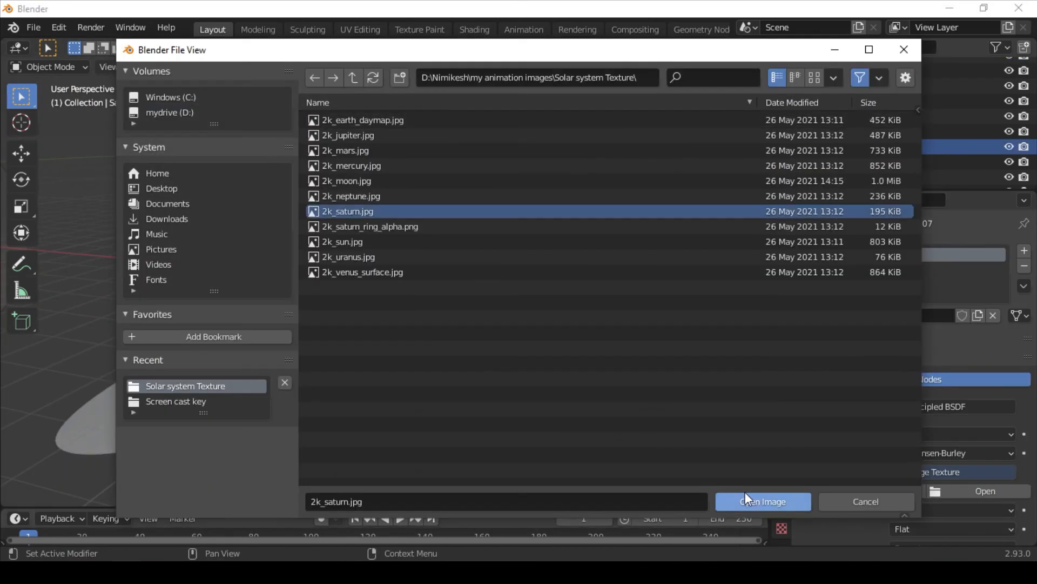
- Load 2k_saturn.jpg as the base color image of Sartan and 2k_saturn_ring_alpha.png as that of Ring
{"action": "left_click", "coordinate": [745, 498]}
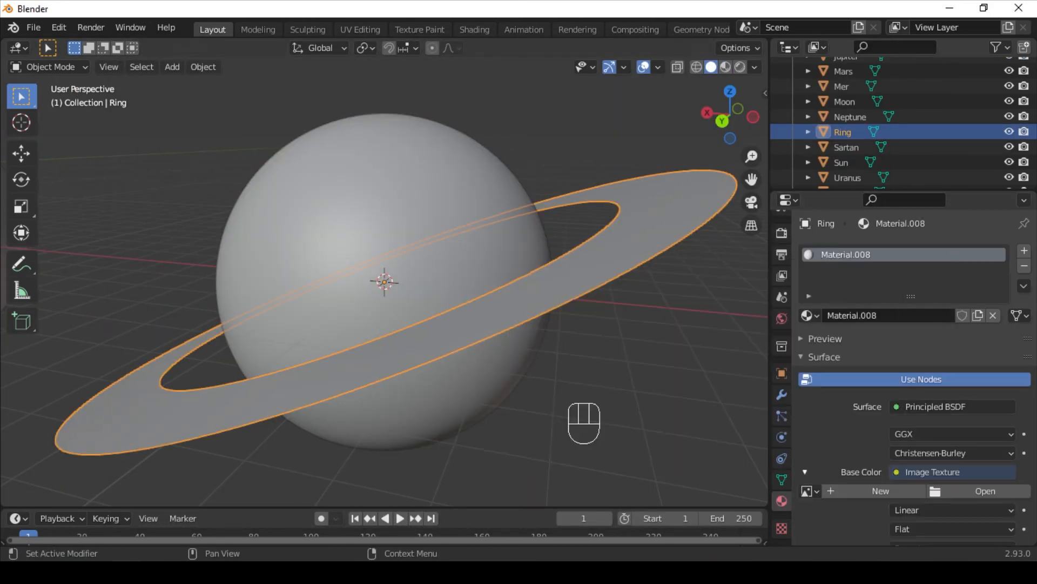
{"action": "left_click", "coordinate": [978, 490]}
{"action": "left_click", "coordinate": [186, 386]}
{"action": "left_click", "coordinate": [370, 226]}
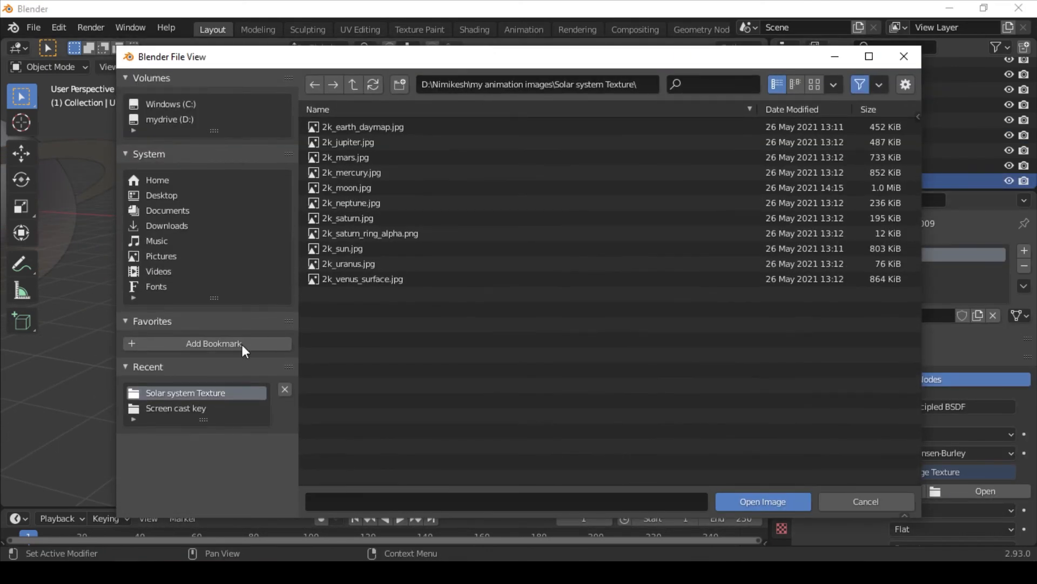
- Load 2k_uranus.jpg as the base color image of Uranus and 2k_neptune.jpg as that of Neptune
{"action": "left_click", "coordinate": [350, 257]}
{"action": "left_click", "coordinate": [762, 501]}
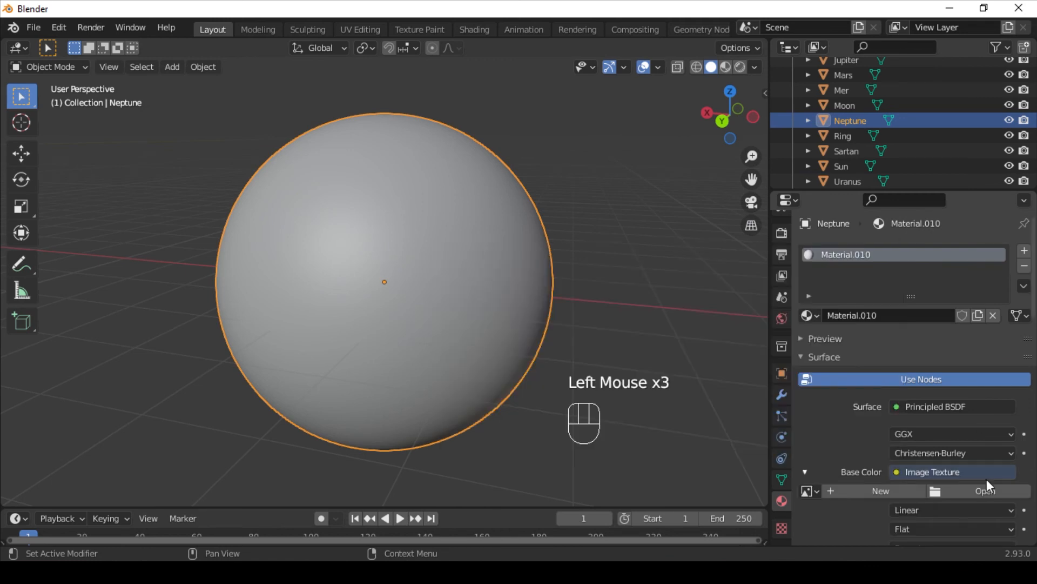
{"action": "left_click", "coordinate": [980, 489]}
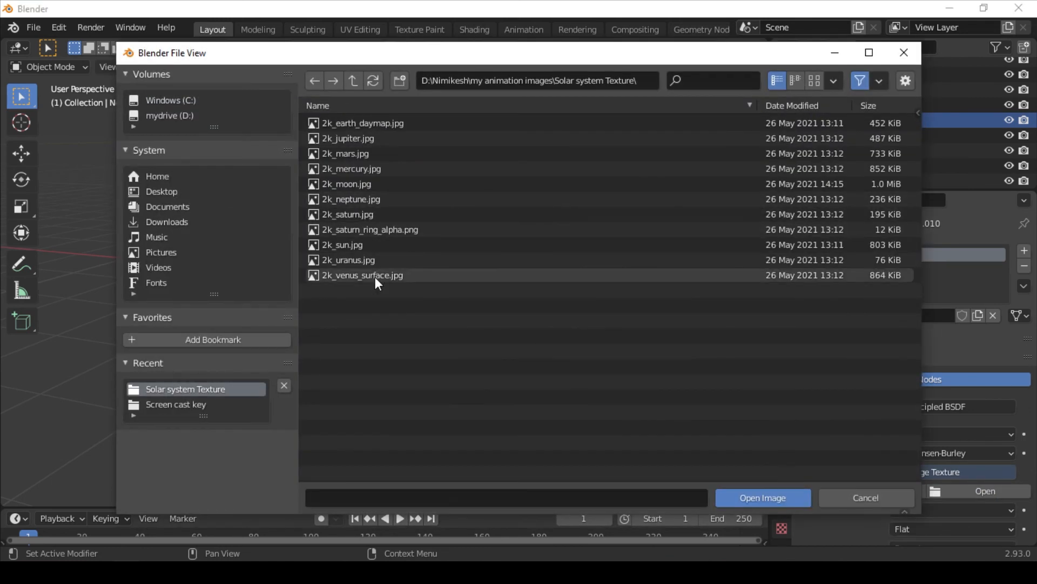
{"action": "double_click", "coordinate": [367, 199]}
- Switch the viewport shading from Solid to Material Preview with the outer planets in view
{"action": "scroll", "coordinate": [323, 252], "scroll_direction": "down", "scroll_amount": 8}
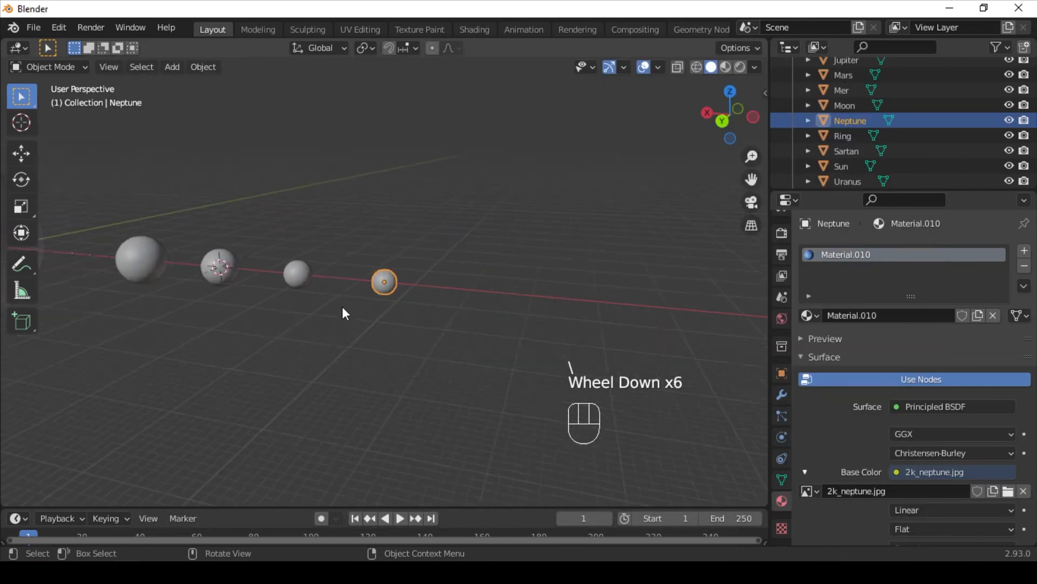
{"action": "scroll", "coordinate": [462, 241], "scroll_direction": "up", "scroll_amount": 2}
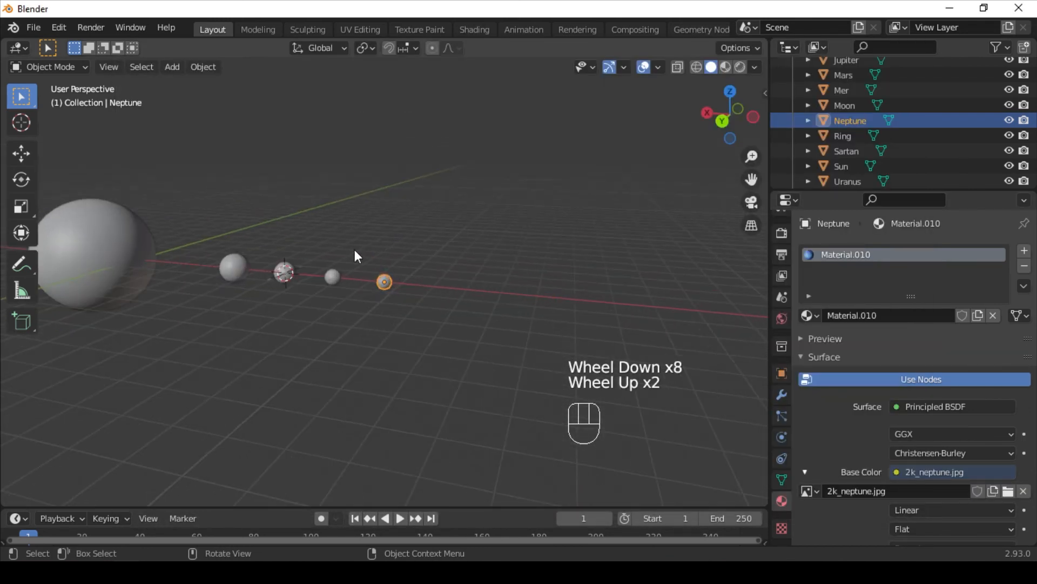
{"action": "middle_click_drag", "start_coordinate": [354, 249], "coordinate": [420, 266], "text": "shift"}
{"action": "key", "text": "z"}
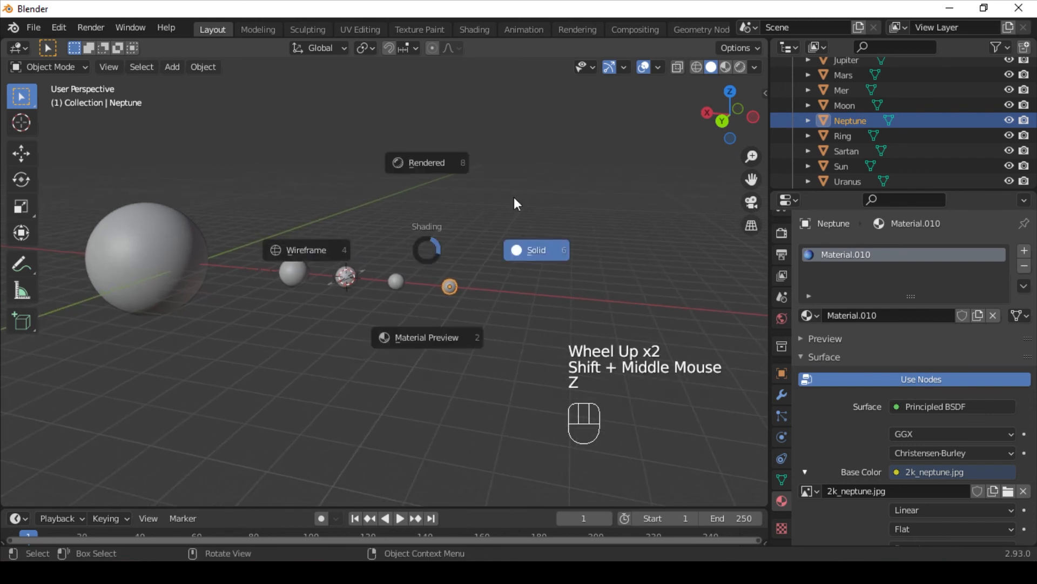
{"action": "left_click", "coordinate": [436, 362]}
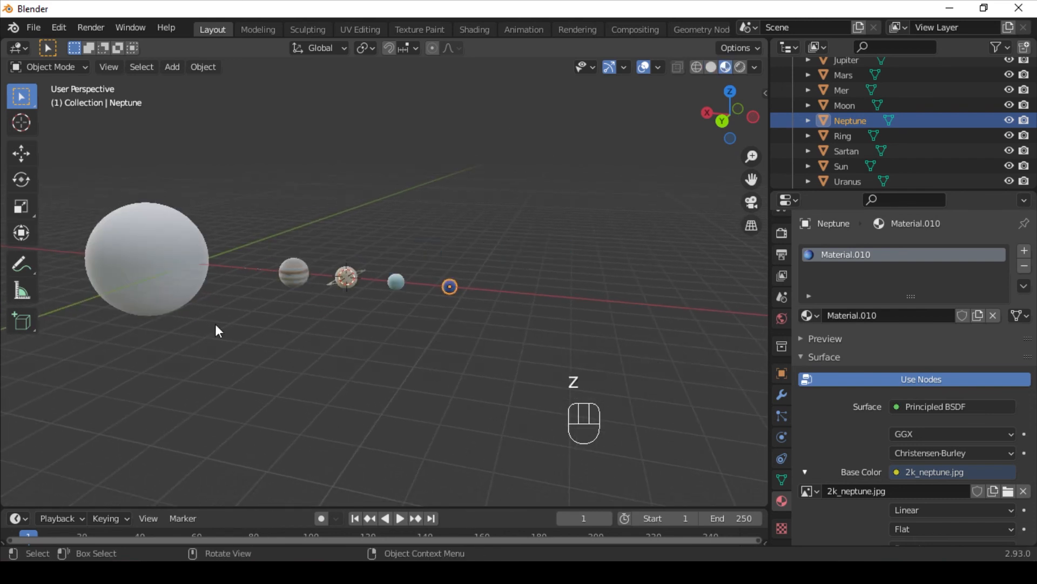
- Examine the textured planets along the row from the Sun to Neptune, close up and from several angles
{"action": "scroll", "coordinate": [258, 295], "scroll_direction": "down", "scroll_amount": 1}
{"action": "middle_click_drag", "start_coordinate": [258, 294], "coordinate": [341, 308], "text": "shift"}
{"action": "scroll", "coordinate": [341, 301], "scroll_direction": "down", "scroll_amount": 1, "text": "shift"}
{"action": "scroll", "coordinate": [354, 288], "scroll_direction": "up", "scroll_amount": 10}
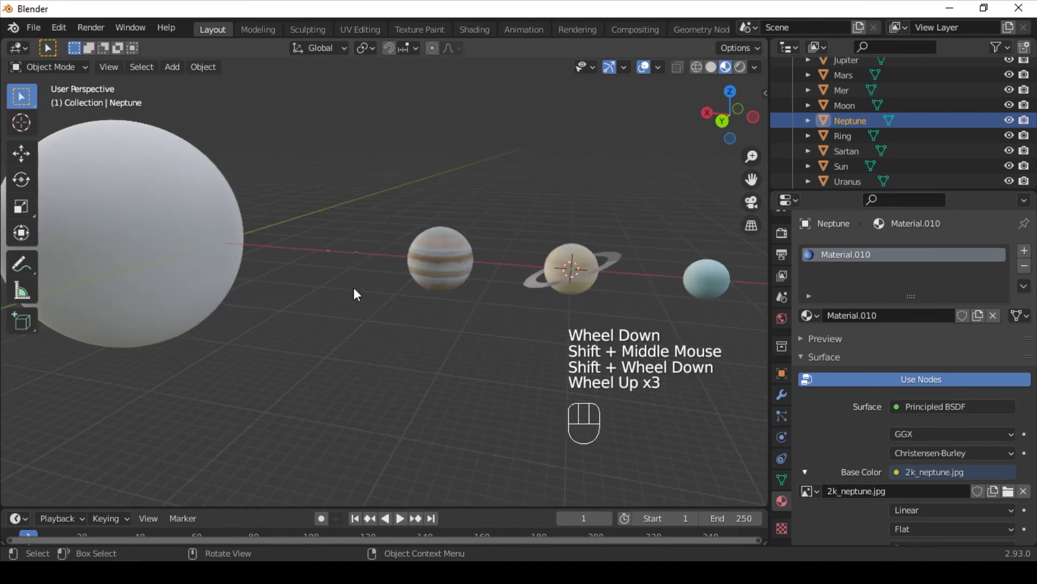
{"action": "scroll", "coordinate": [371, 268], "scroll_direction": "up", "scroll_amount": 2}
{"action": "scroll", "coordinate": [484, 311], "scroll_direction": "down", "scroll_amount": 6}
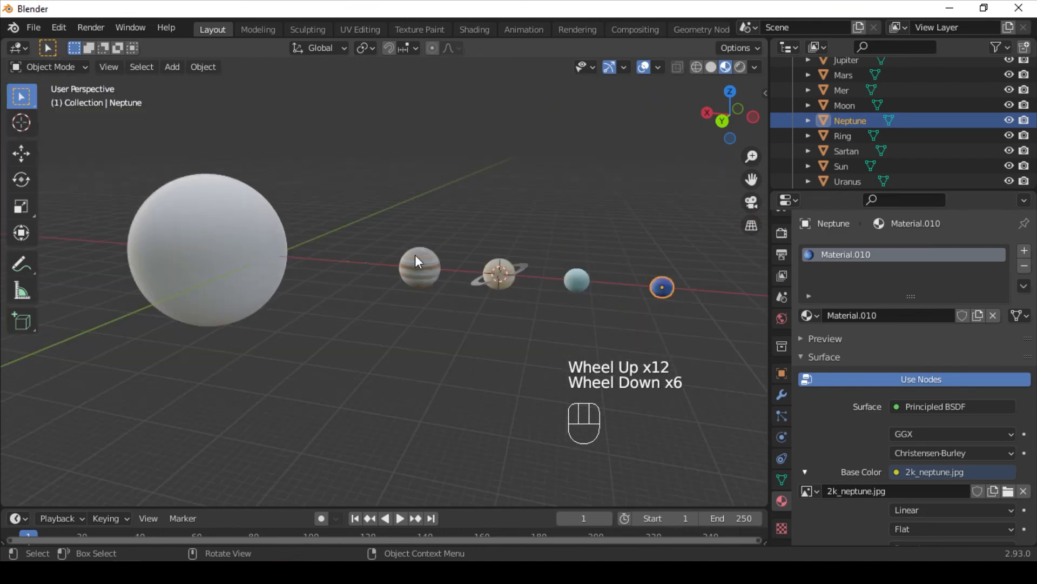
{"action": "middle_click_drag", "start_coordinate": [358, 273], "coordinate": [415, 331], "text": "shift"}
{"action": "scroll", "coordinate": [552, 283], "scroll_direction": "up", "scroll_amount": 2}
{"action": "scroll", "coordinate": [546, 282], "scroll_direction": "up", "scroll_amount": 4}
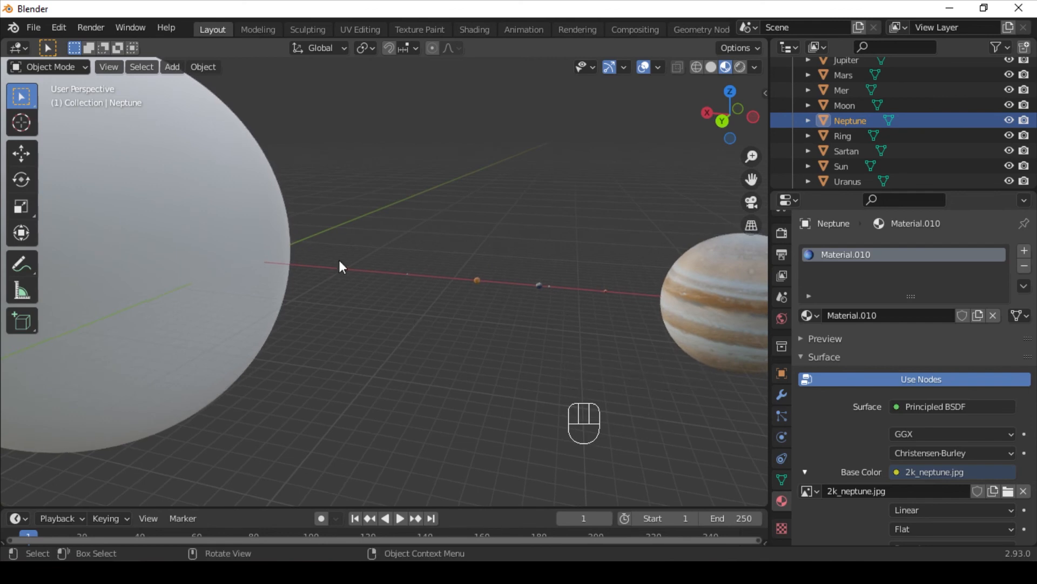
{"action": "middle_click_drag", "start_coordinate": [363, 252], "coordinate": [519, 274]}
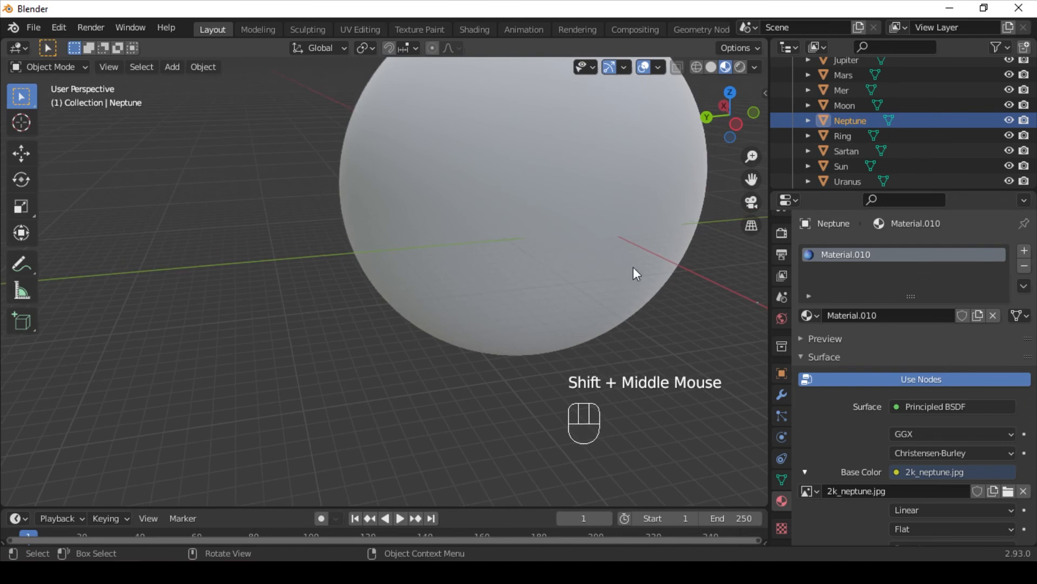
{"action": "middle_click_drag", "start_coordinate": [636, 270], "coordinate": [5, 295]}
{"action": "scroll", "coordinate": [267, 287], "scroll_direction": "down", "scroll_amount": 5}
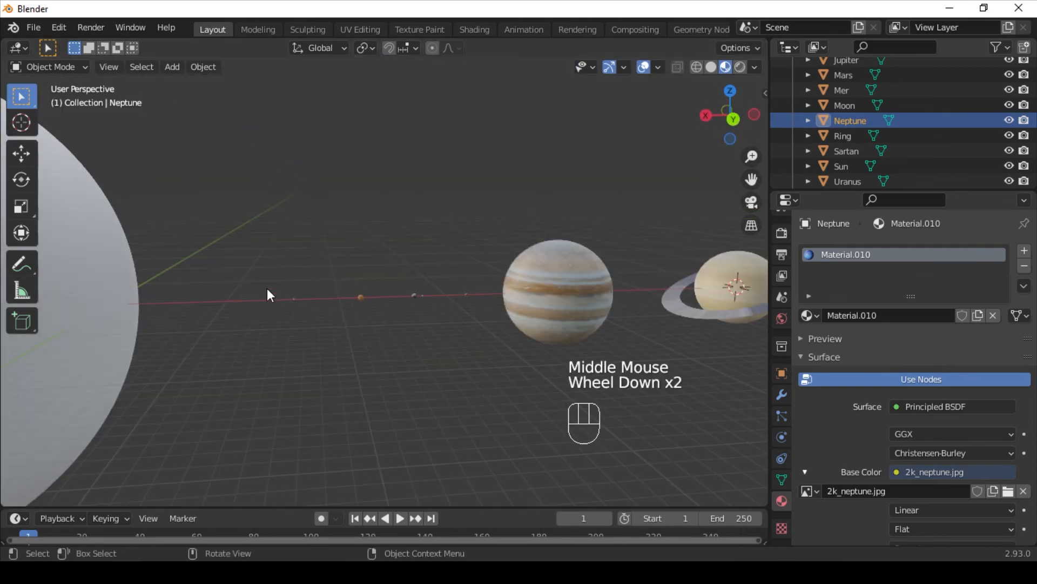
{"action": "scroll", "coordinate": [313, 297], "scroll_direction": "down", "scroll_amount": 2}
{"action": "scroll", "coordinate": [313, 297], "scroll_direction": "up", "scroll_amount": 1}
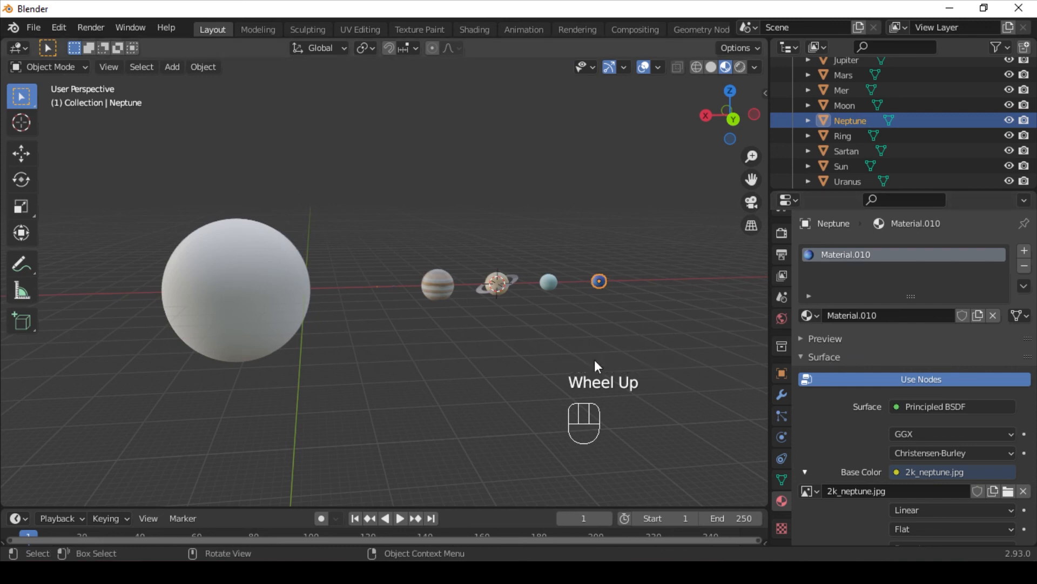
- Select the Sun and all the planets together, frame them in the viewport, and clear the selection
{"action": "left_click", "coordinate": [577, 327]}
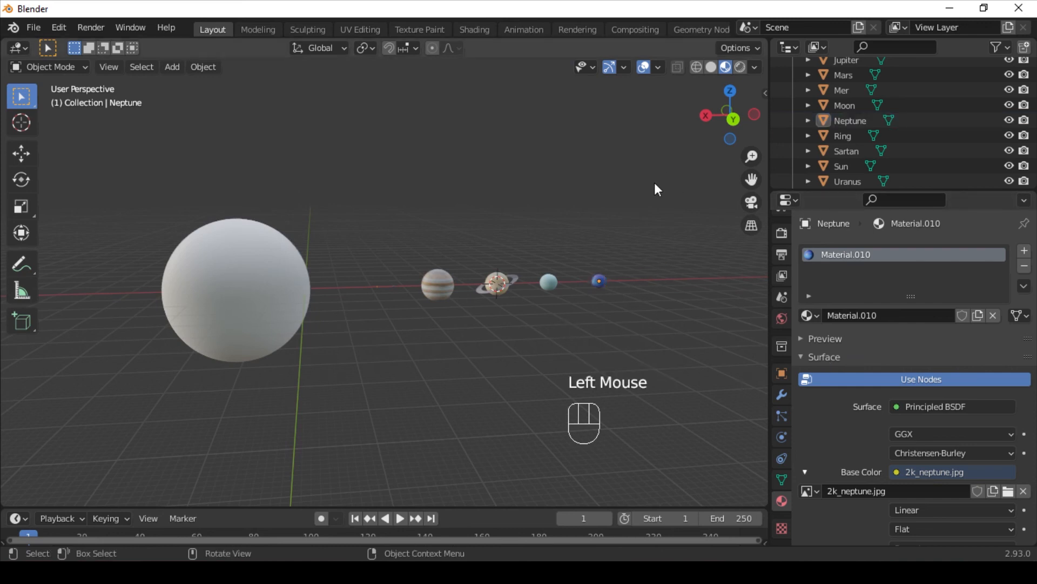
{"action": "scroll", "coordinate": [621, 222], "scroll_direction": "down", "scroll_amount": 3}
{"action": "middle_click_drag", "start_coordinate": [610, 232], "coordinate": [539, 274]}
{"action": "scroll", "coordinate": [351, 194], "scroll_direction": "up", "scroll_amount": 2}
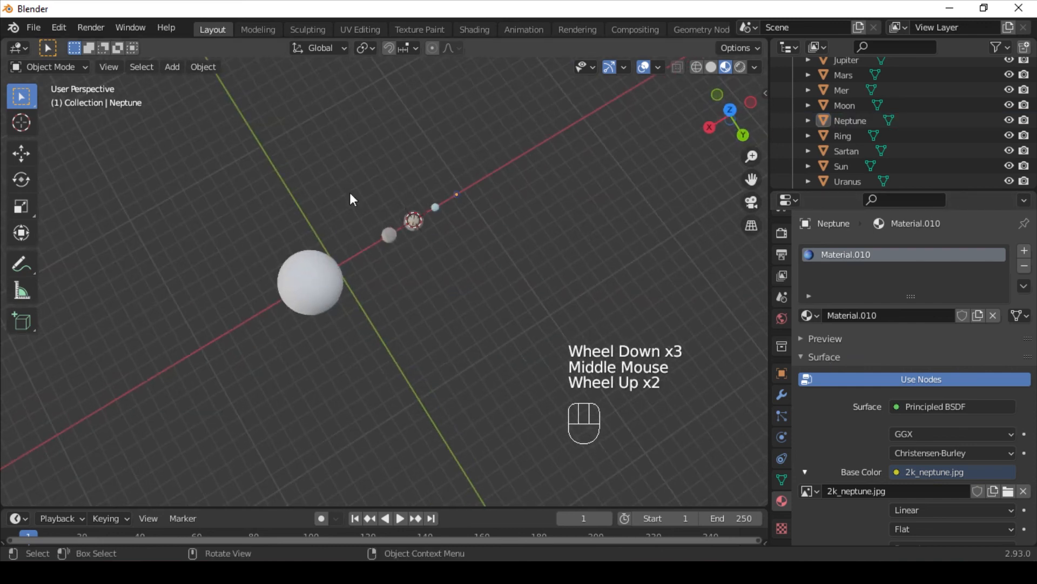
{"action": "left_click_drag", "start_coordinate": [170, 156], "coordinate": [510, 333]}
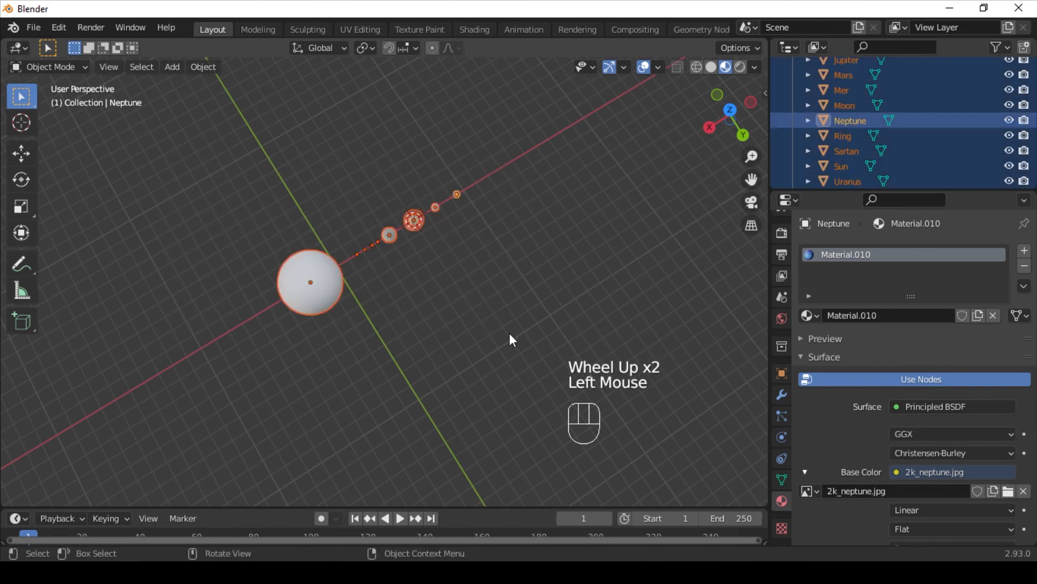
{"action": "key", "text": "KP_Decimal"}
{"action": "left_click", "coordinate": [365, 194]}
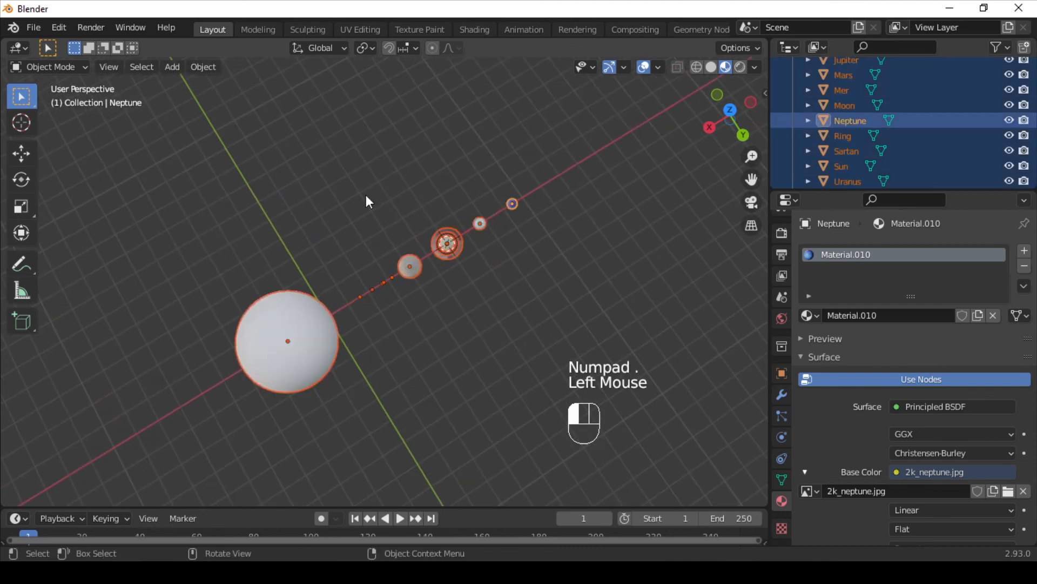
- Inspect the finished solar system from a low angle, both as a whole and close to Earth, the Moon and Jupiter
{"action": "middle_click_drag", "start_coordinate": [452, 294], "coordinate": [383, 203]}
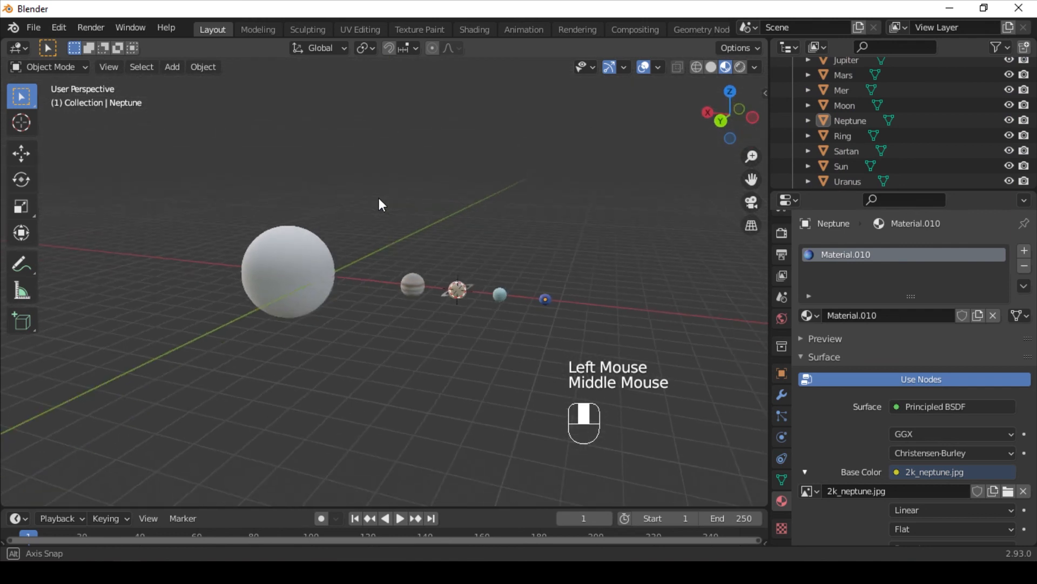
{"action": "scroll", "coordinate": [361, 339], "scroll_direction": "up", "scroll_amount": 1}
{"action": "scroll", "coordinate": [354, 316], "scroll_direction": "up", "scroll_amount": 7}
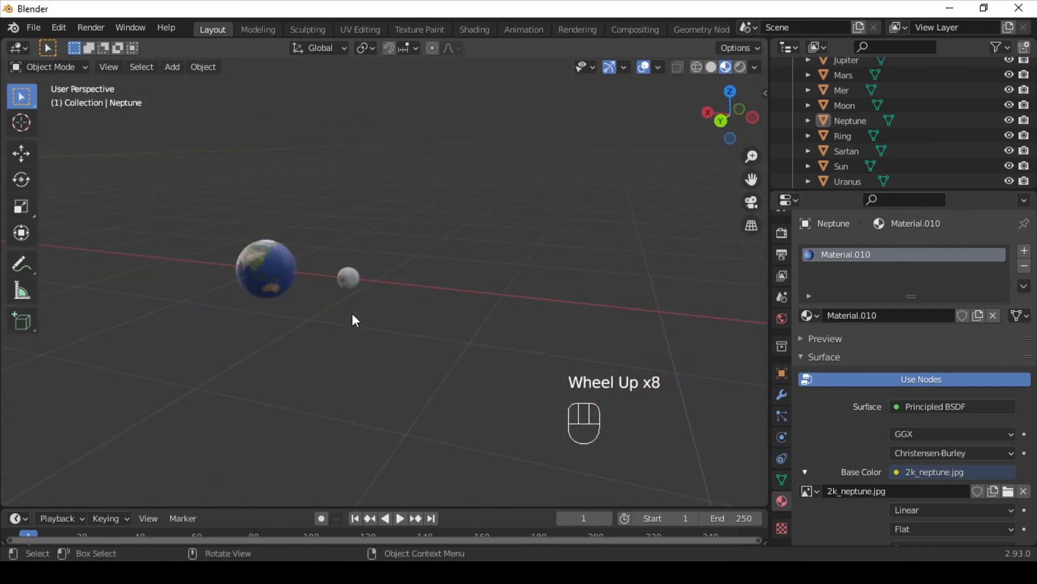
{"action": "scroll", "coordinate": [333, 268], "scroll_direction": "down", "scroll_amount": 4}
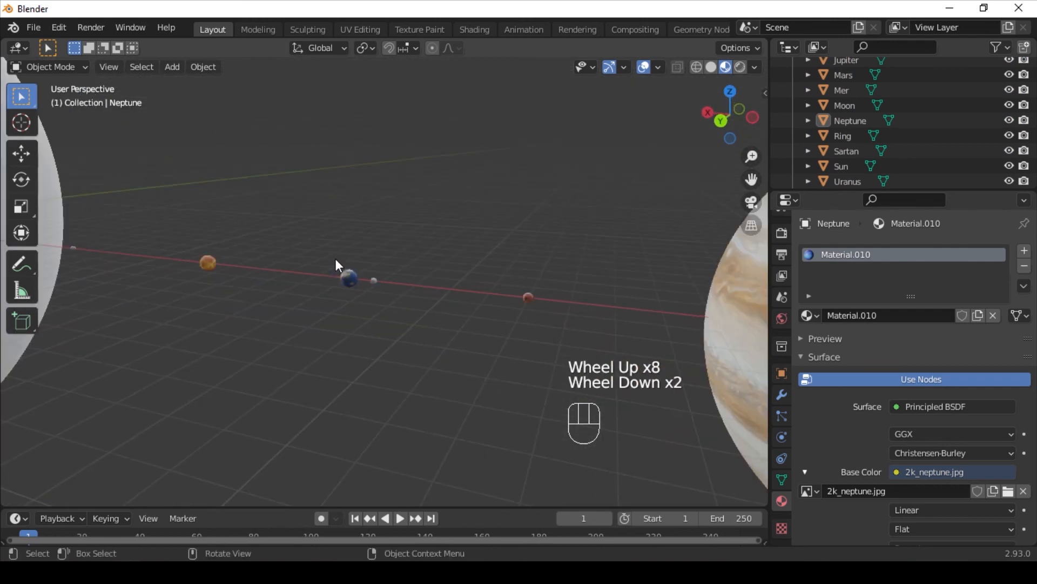
{"action": "scroll", "coordinate": [413, 302], "scroll_direction": "down", "scroll_amount": 6}
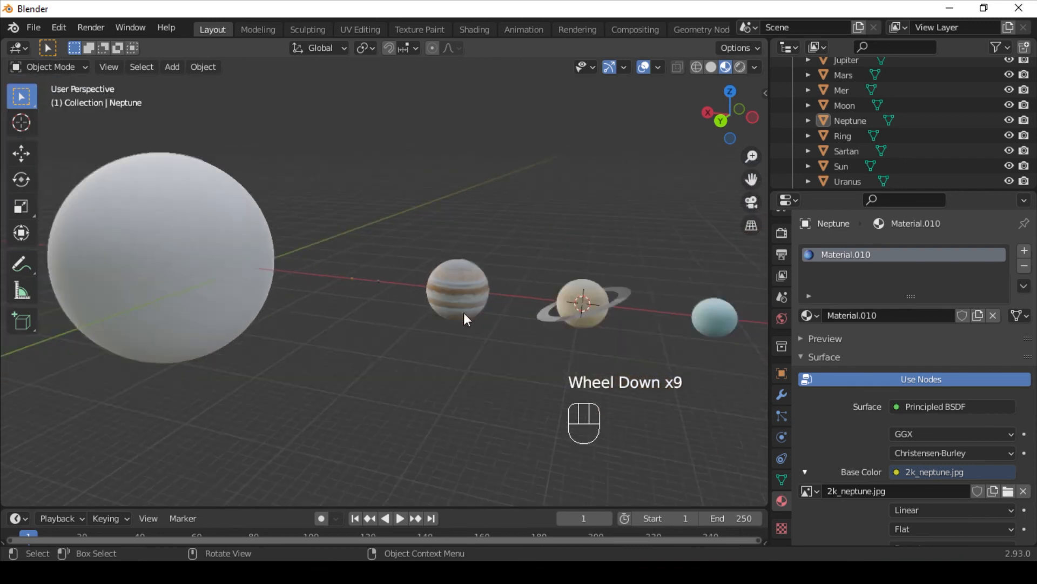
{"action": "scroll", "coordinate": [525, 286], "scroll_direction": "down", "scroll_amount": 3}
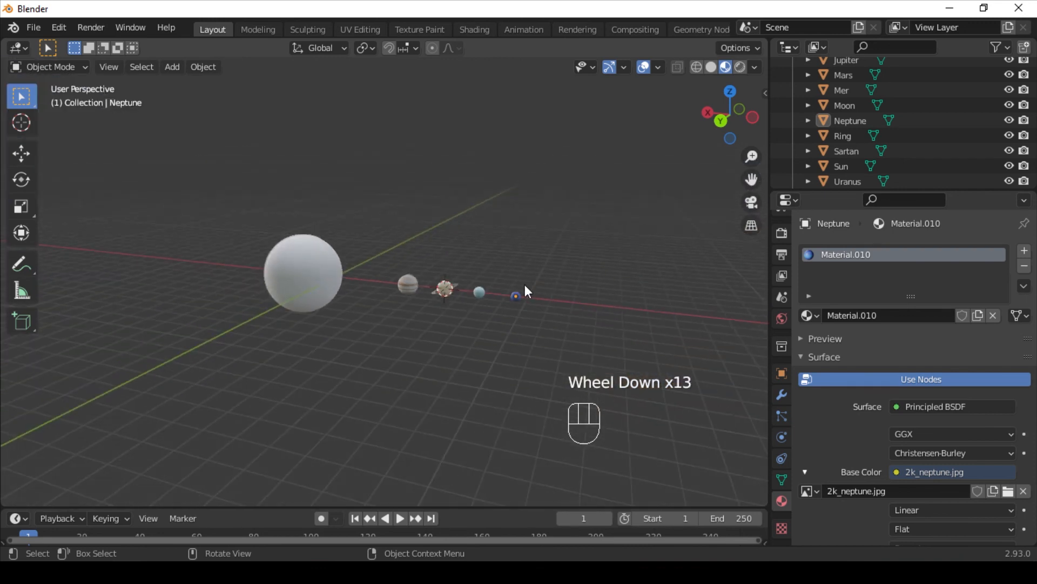
{"action": "scroll", "coordinate": [521, 330], "scroll_direction": "down", "scroll_amount": 3}
{"action": "scroll", "coordinate": [508, 294], "scroll_direction": "up", "scroll_amount": 2}
{"action": "scroll", "coordinate": [504, 286], "scroll_direction": "up", "scroll_amount": 2}
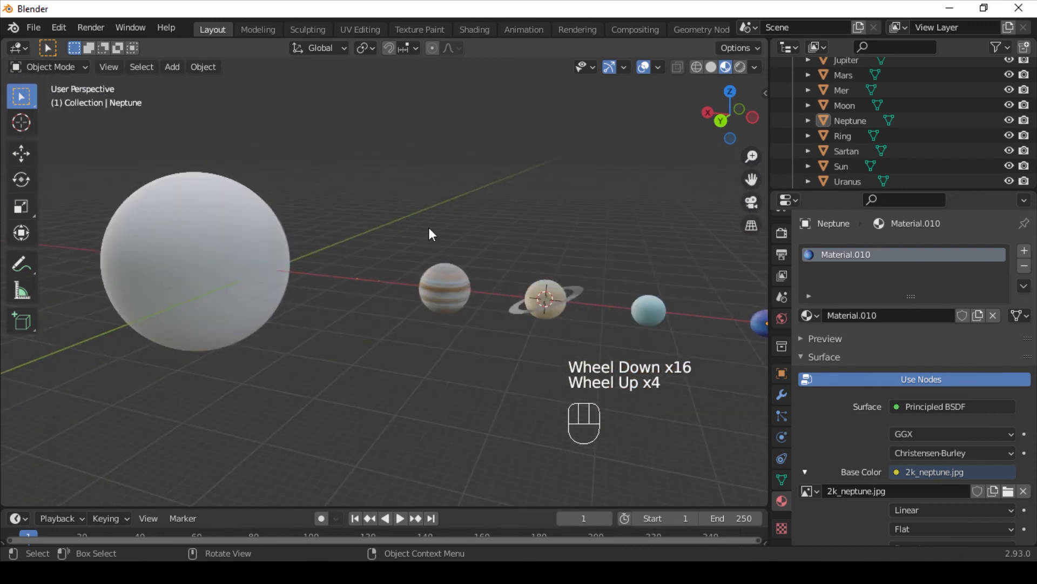
{"action": "scroll", "coordinate": [259, 234], "scroll_direction": "down", "scroll_amount": 2}
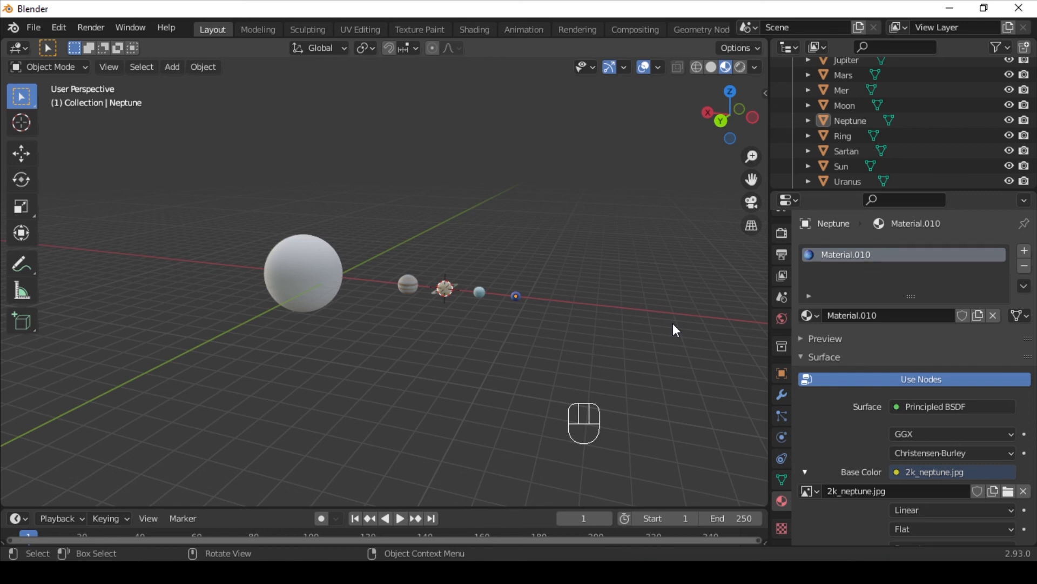
{"action": "scroll", "coordinate": [673, 324], "scroll_direction": "down", "scroll_amount": 3}
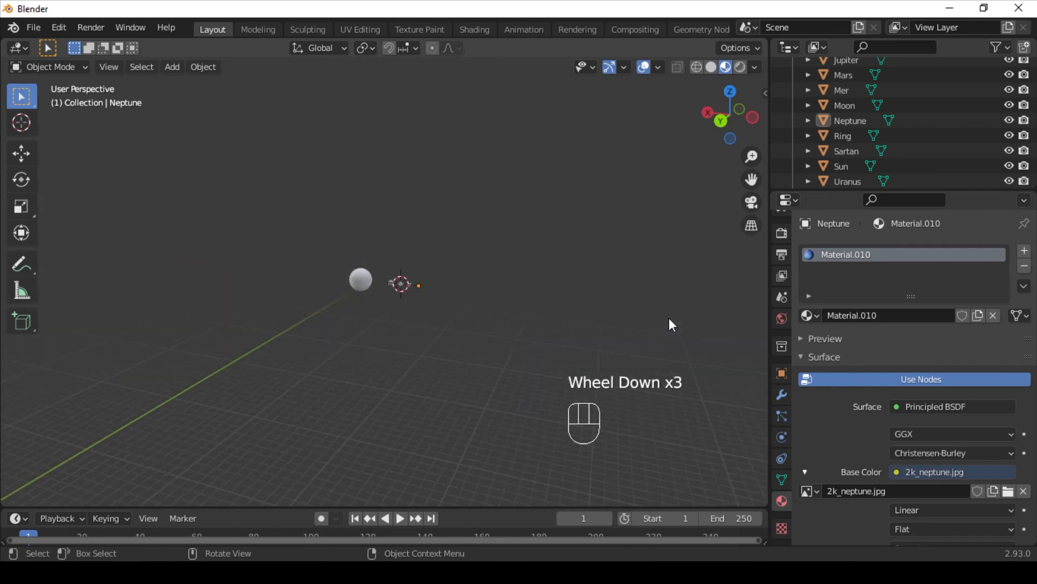
{"action": "scroll", "coordinate": [670, 321], "scroll_direction": "up", "scroll_amount": 3}
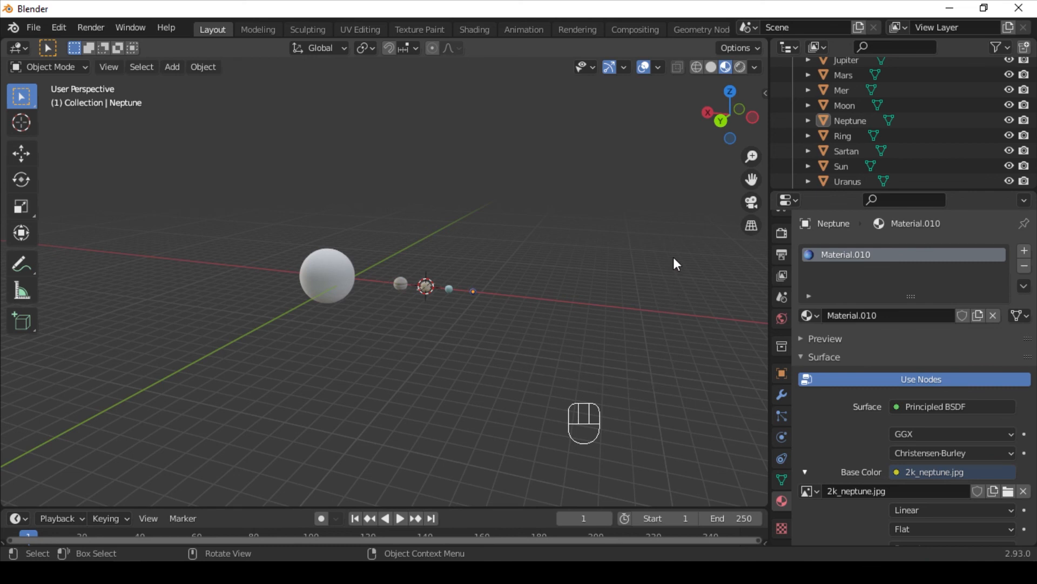
{"action": "scroll", "coordinate": [595, 260], "scroll_direction": "up", "scroll_amount": 2}
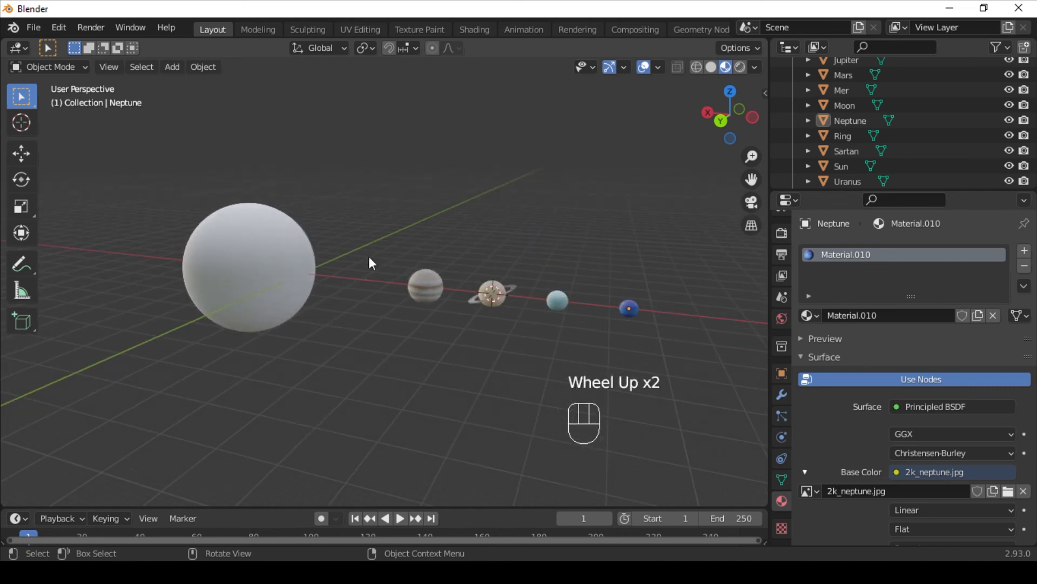
{"action": "scroll", "coordinate": [319, 249], "scroll_direction": "up", "scroll_amount": 5}
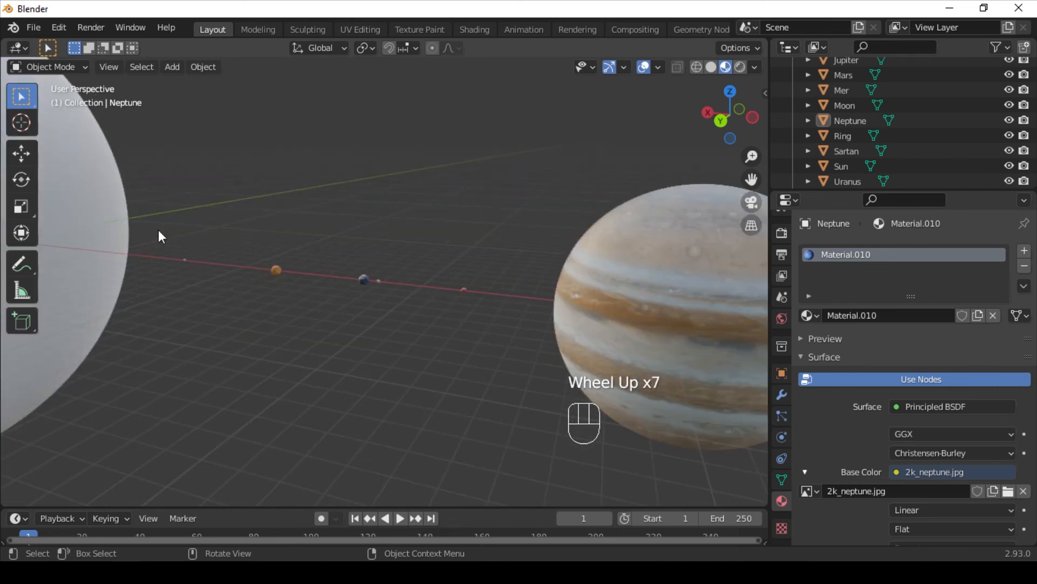
- Select Mercury and frame it in the viewport, then clear the selection and view the whole row from the Sun to Neptune
{"action": "left_click_drag", "start_coordinate": [160, 230], "coordinate": [200, 284]}
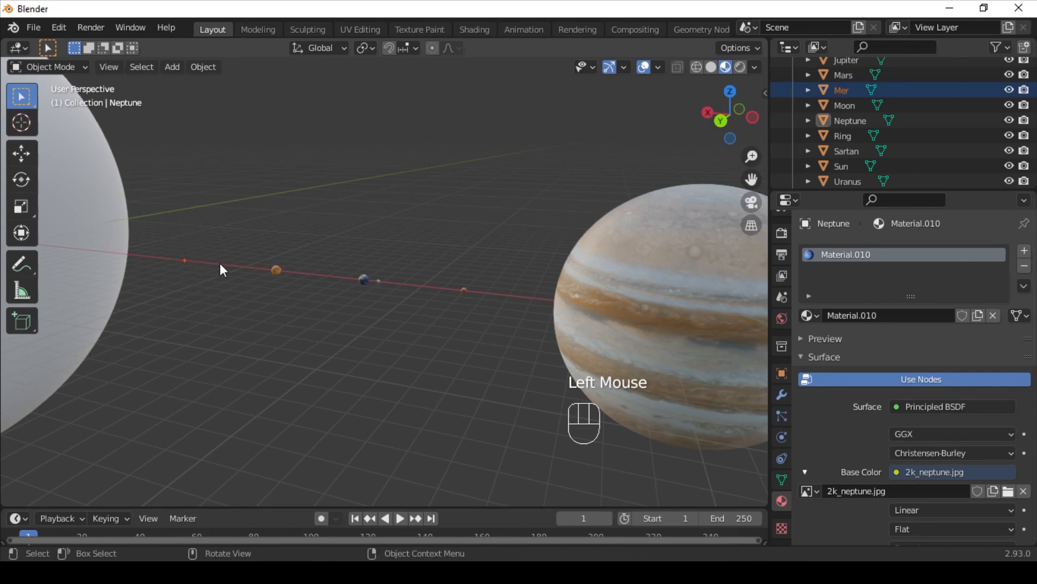
{"action": "key", "text": "KP_Decimal"}
{"action": "scroll", "coordinate": [511, 194], "scroll_direction": "down", "scroll_amount": 6}
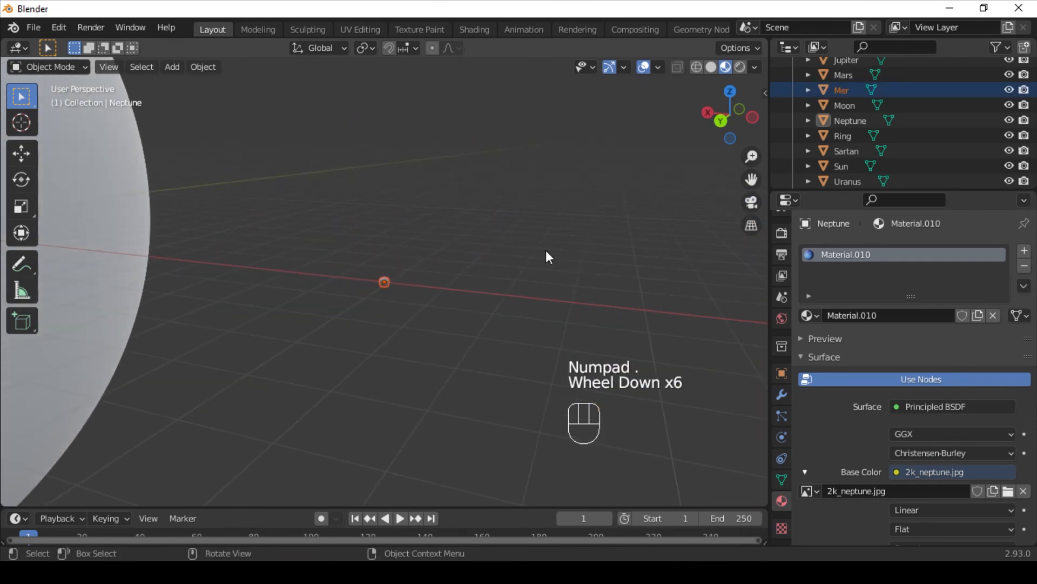
{"action": "scroll", "coordinate": [547, 249], "scroll_direction": "down", "scroll_amount": 3}
{"action": "left_click", "coordinate": [557, 217]}
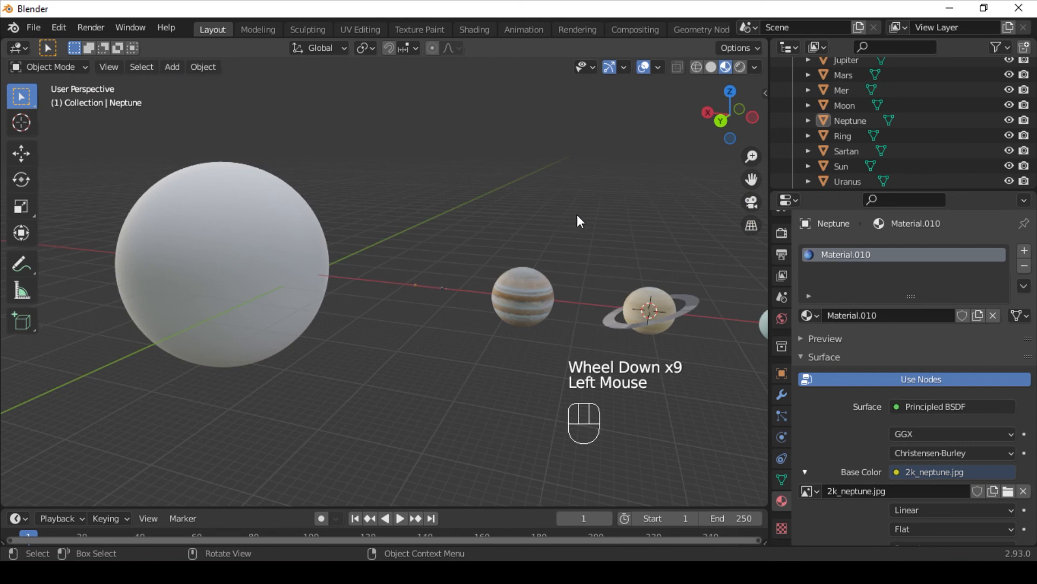
{"action": "middle_click_drag", "start_coordinate": [549, 196], "coordinate": [460, 181], "text": "shift"}
{"action": "scroll", "coordinate": [460, 182], "scroll_direction": "down", "scroll_amount": 2}
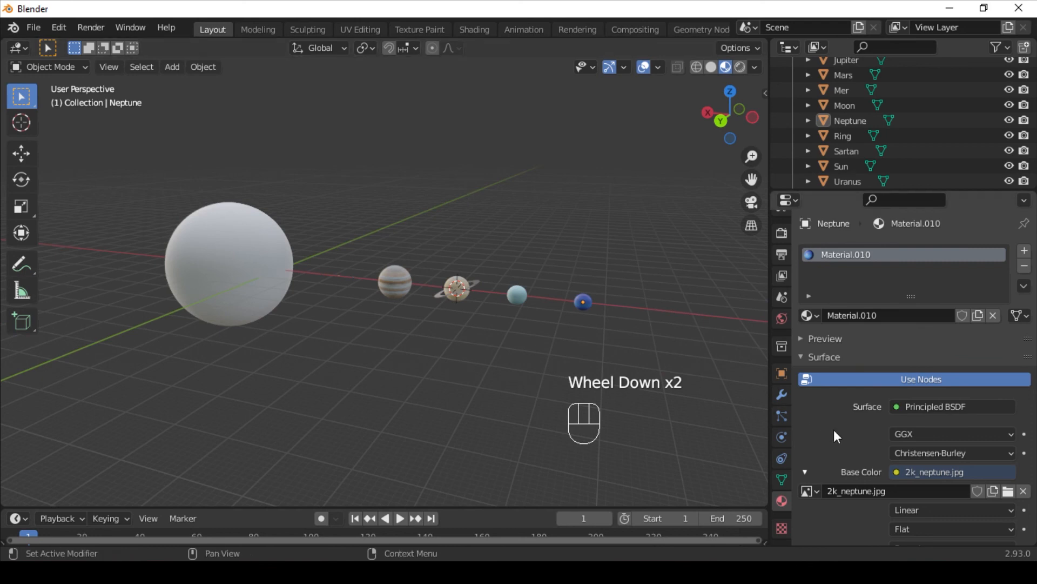
{"action": "mouse_move", "coordinate": [611, 326]}
{"action": "middle_mouse_down"}
{"action": "mouse_move", "coordinate": [417, 289]}
{"action": "mouse_move", "coordinate": [303, 317]}
{"action": "mouse_move", "coordinate": [479, 347]}
{"action": "mouse_move", "coordinate": [625, 324]}
{"action": "middle_mouse_up"}
- Switch to the browser and look through the planet textures on the Solar System Scope textures page
{"action": "key", "text": "alt+Tab"}
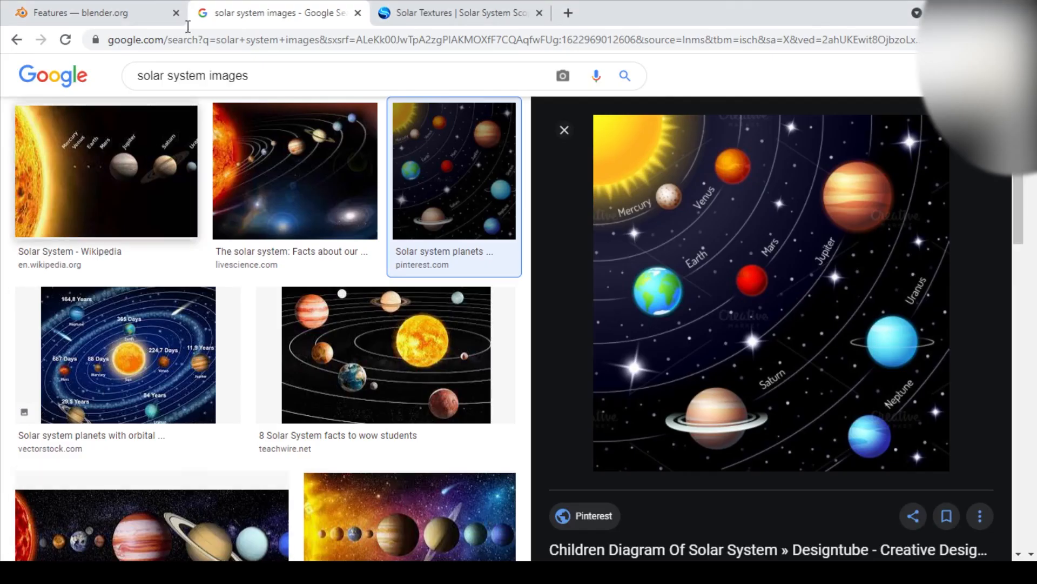
{"action": "left_click", "coordinate": [435, 11]}
{"action": "scroll", "coordinate": [338, 283], "scroll_direction": "up", "scroll_amount": 15}
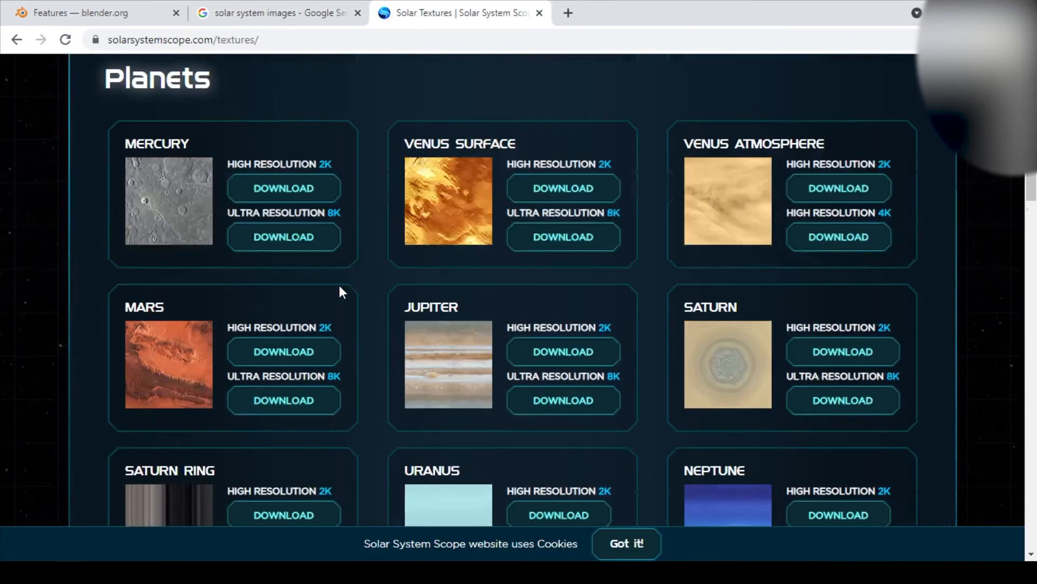
{"action": "scroll", "coordinate": [394, 277], "scroll_direction": "down", "scroll_amount": 8}
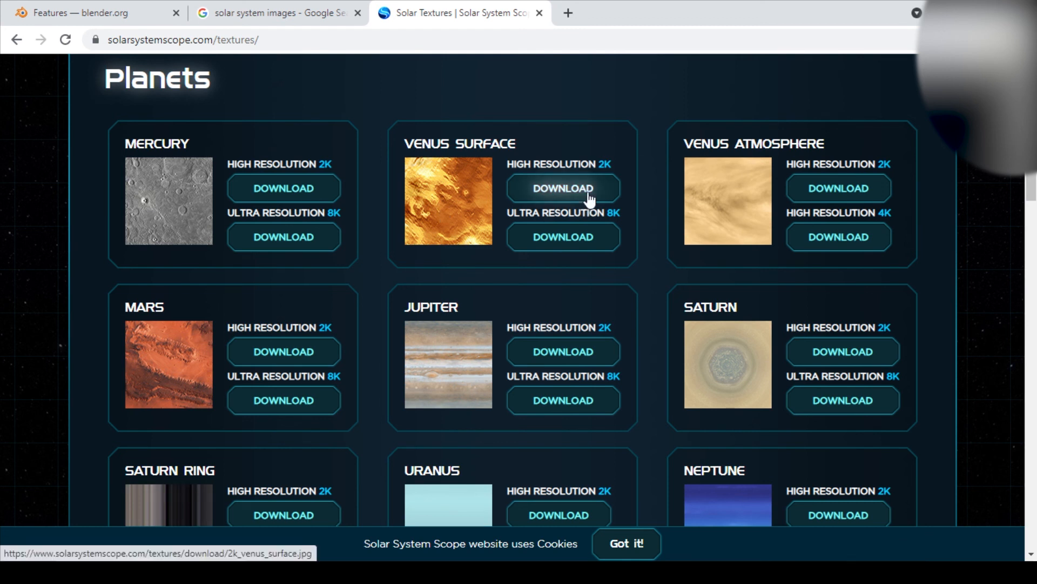
- Open the 2K Mercury texture, bring up the dialog for saving it as the JPEG image 2k_mercury, and close both without saving
{"action": "left_click", "coordinate": [281, 186]}
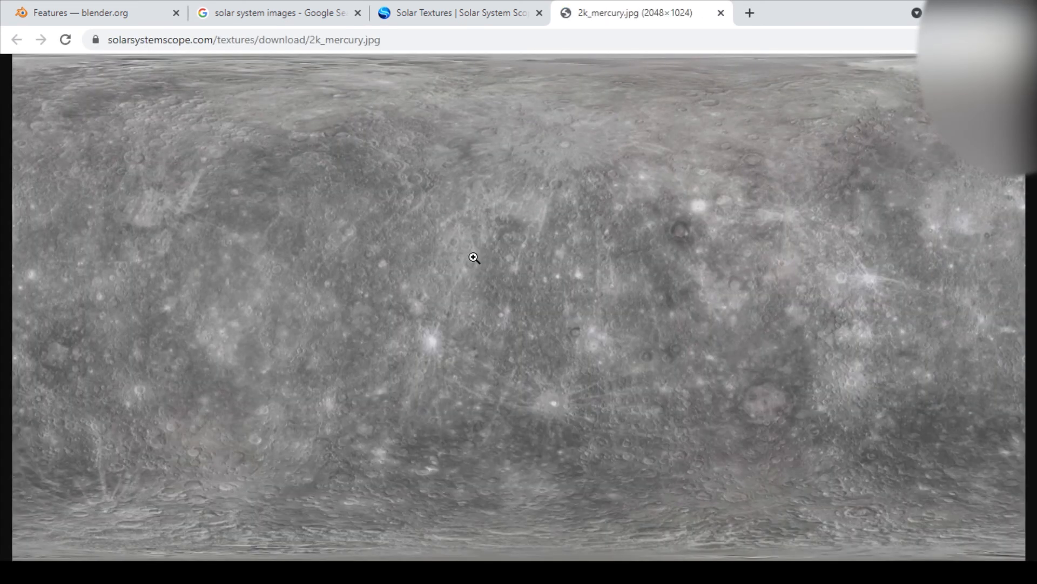
{"action": "left_click", "coordinate": [720, 13]}
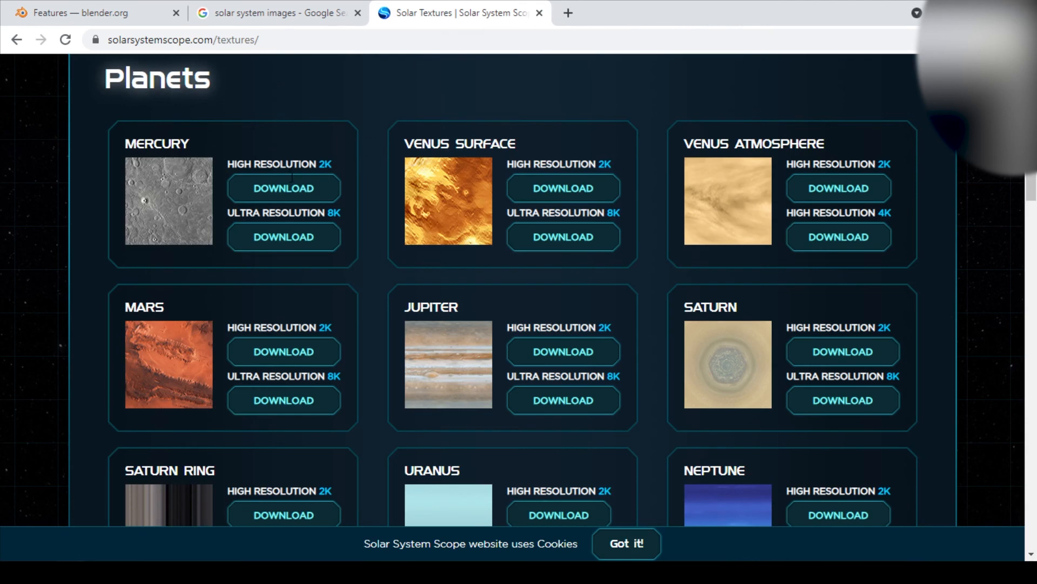
{"action": "left_click", "coordinate": [292, 192]}
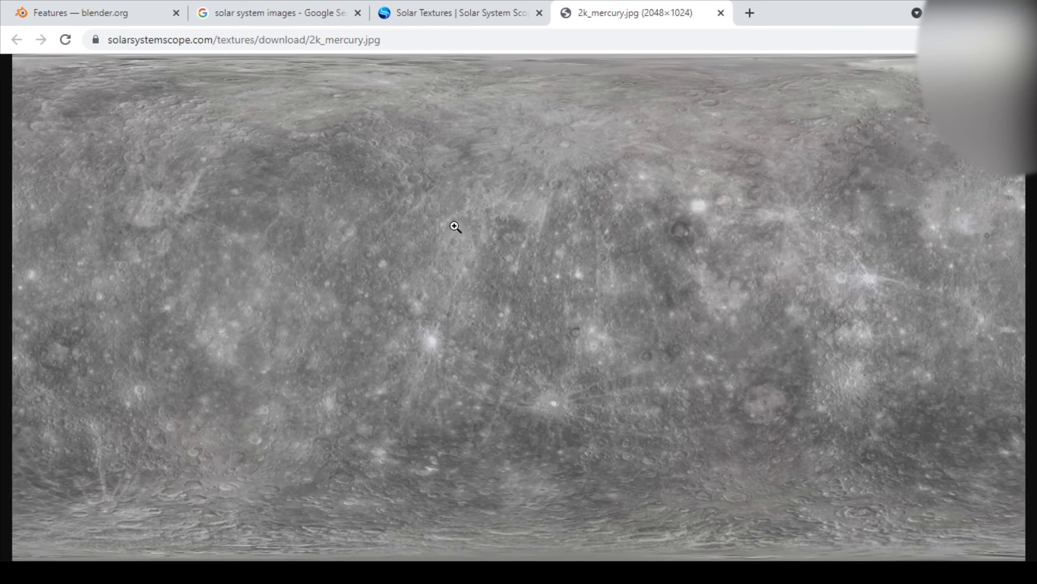
{"action": "right_click", "coordinate": [454, 230]}
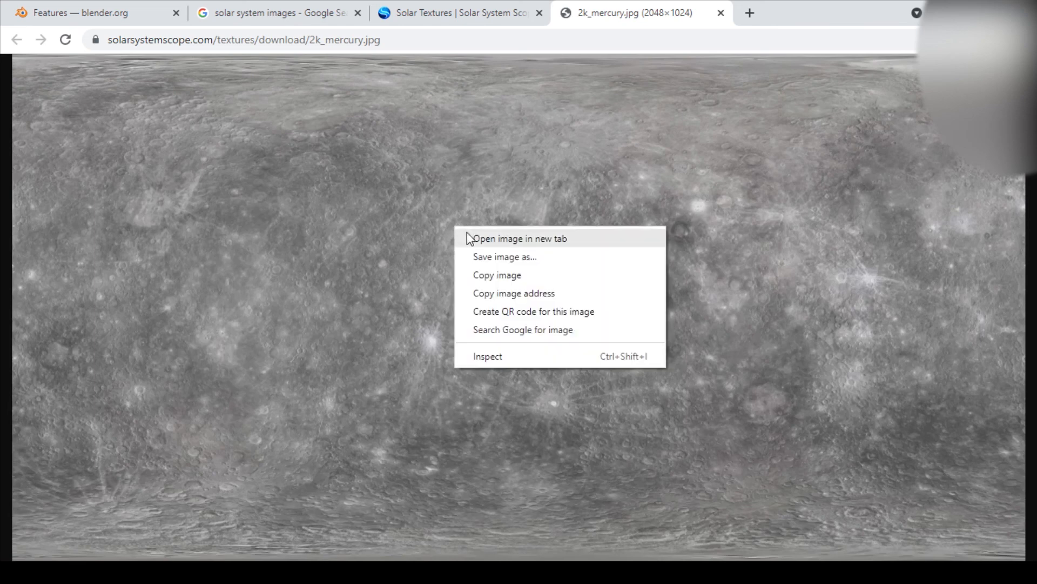
{"action": "left_click", "coordinate": [501, 260]}
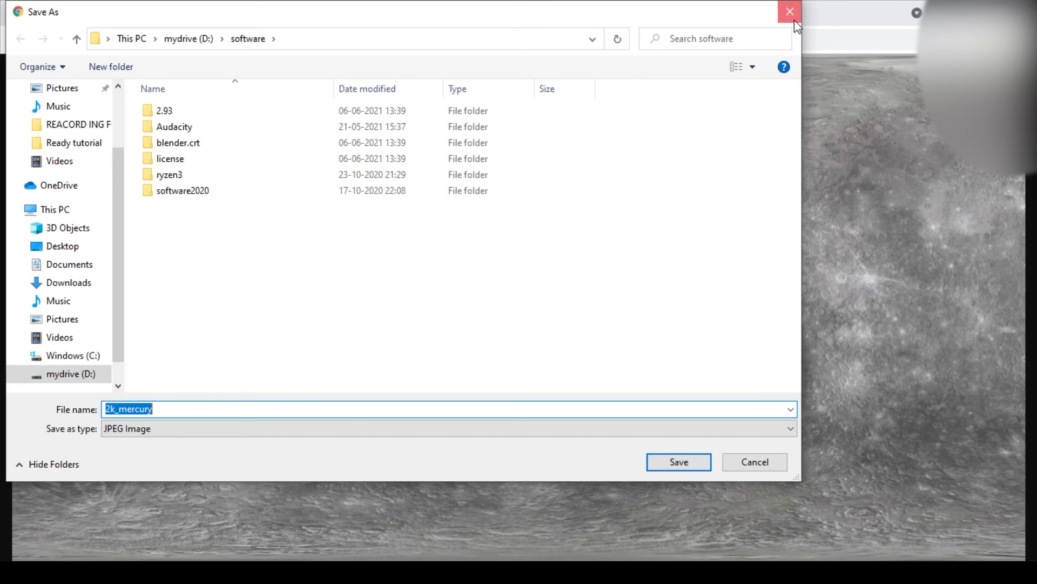
{"action": "left_click", "coordinate": [790, 12]}
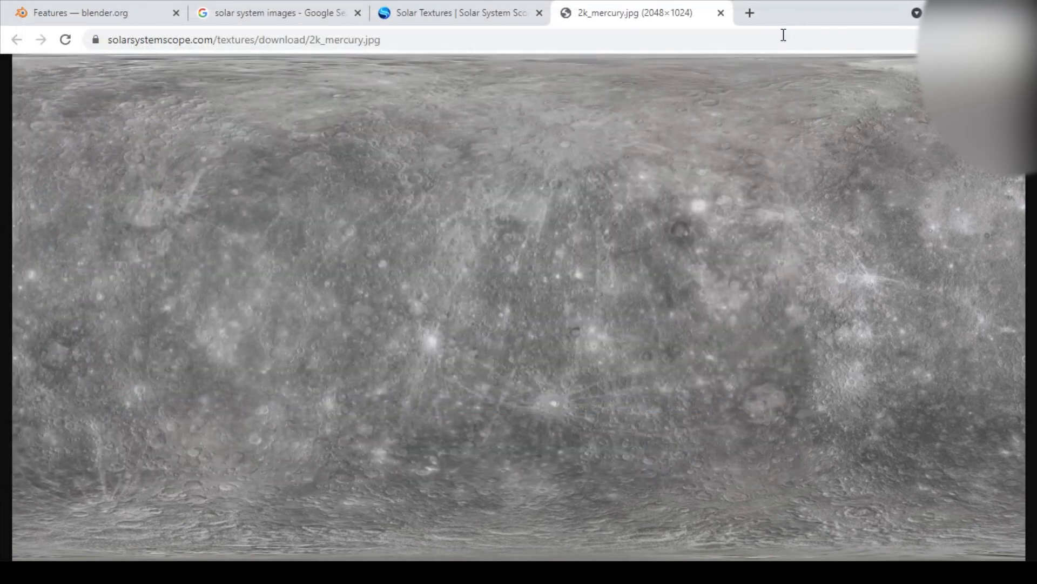
{"action": "left_click", "coordinate": [720, 13]}
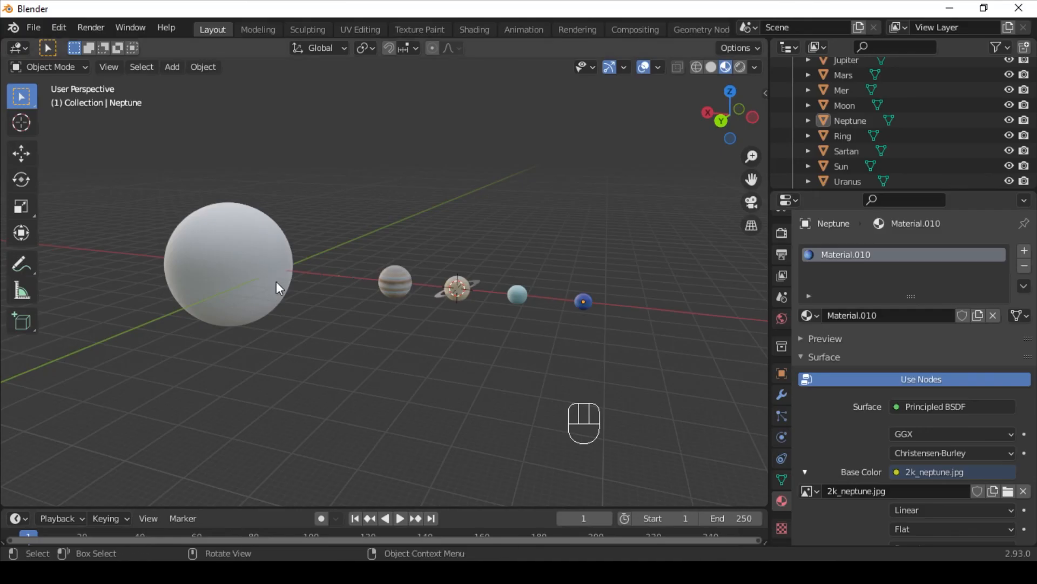
- Examine the finished solar system in Blender from the Sun to Neptune, at different distances and angles
{"action": "scroll", "coordinate": [310, 261], "scroll_direction": "down", "scroll_amount": 3}
{"action": "scroll", "coordinate": [310, 262], "scroll_direction": "down", "scroll_amount": 1}
{"action": "scroll", "coordinate": [312, 263], "scroll_direction": "up", "scroll_amount": 1}
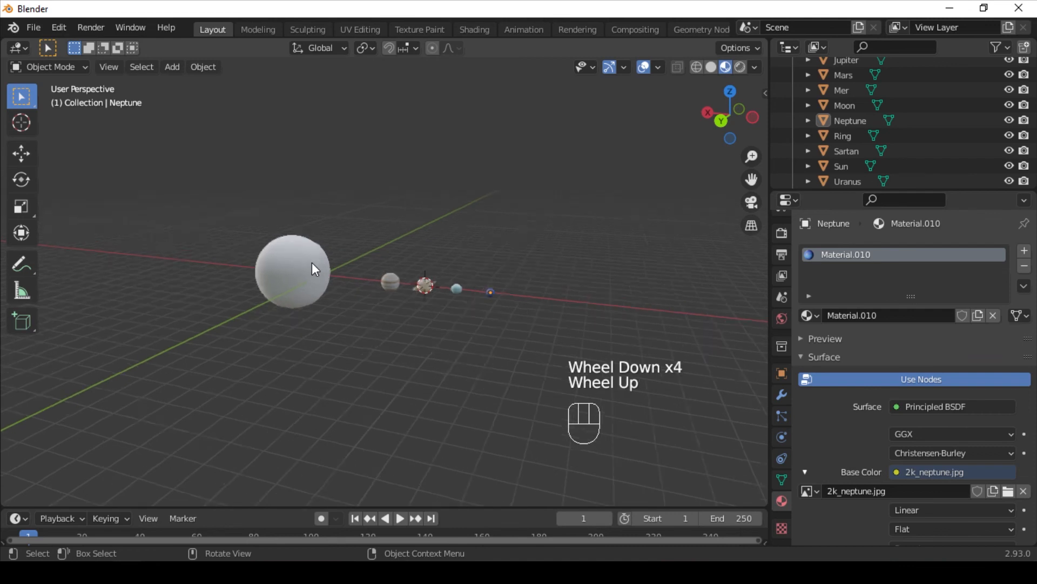
{"action": "scroll", "coordinate": [312, 265], "scroll_direction": "up", "scroll_amount": 1}
{"action": "scroll", "coordinate": [302, 272], "scroll_direction": "down", "scroll_amount": 2}
{"action": "middle_click_drag", "start_coordinate": [297, 275], "coordinate": [281, 226]}
{"action": "middle_click", "coordinate": [489, 295]}
{"action": "scroll", "coordinate": [491, 294], "scroll_direction": "up", "scroll_amount": 2}
{"action": "scroll", "coordinate": [485, 258], "scroll_direction": "up", "scroll_amount": 1}
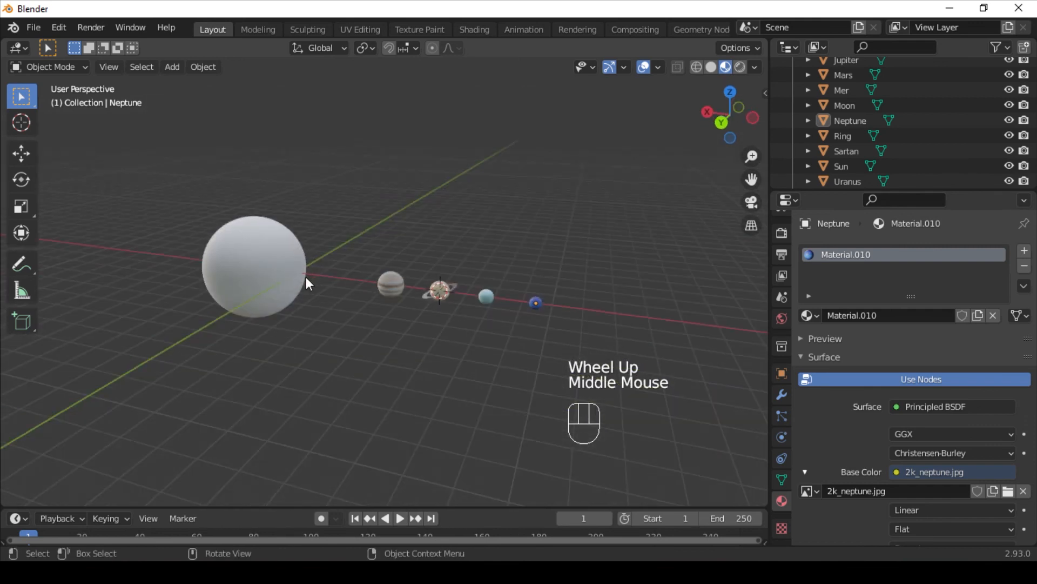